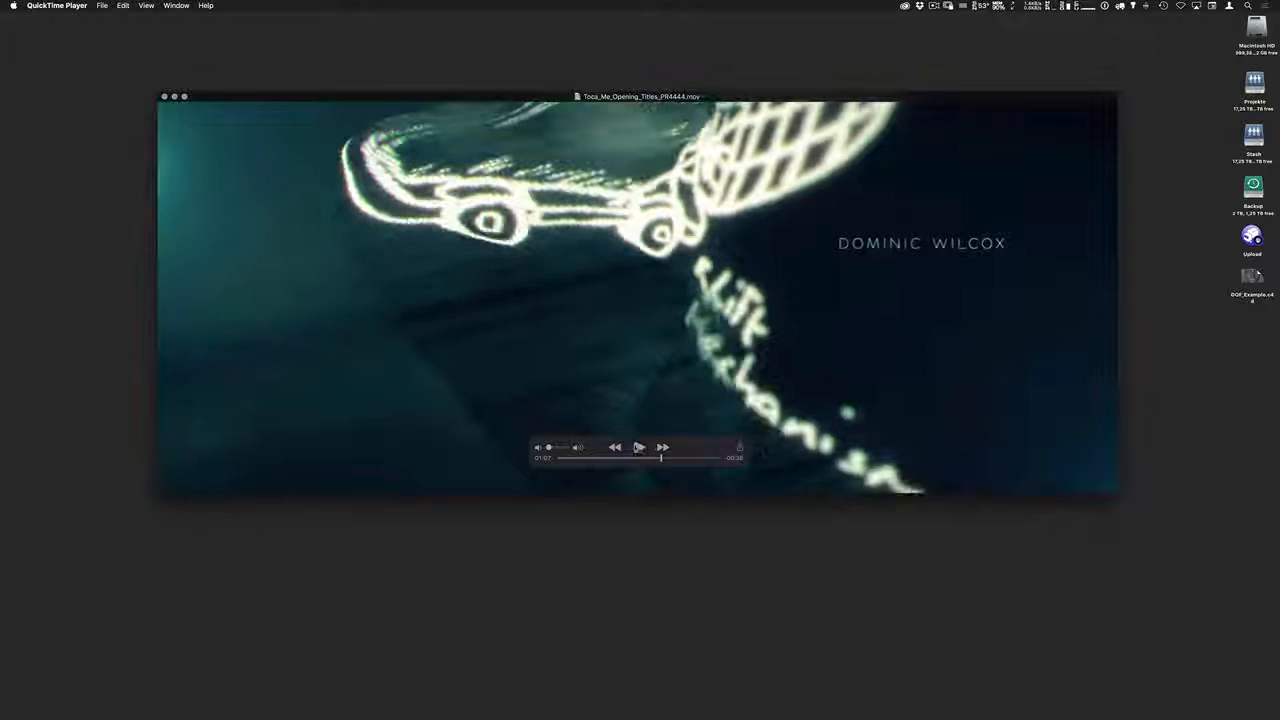
# Switch to Safari and view the enlarged shallow-focus macro photograph in Wikipedia's Depth of field article, closing the enlarged image at the end
pyautogui.press('super+Tab')
pyautogui.click(738, 360)
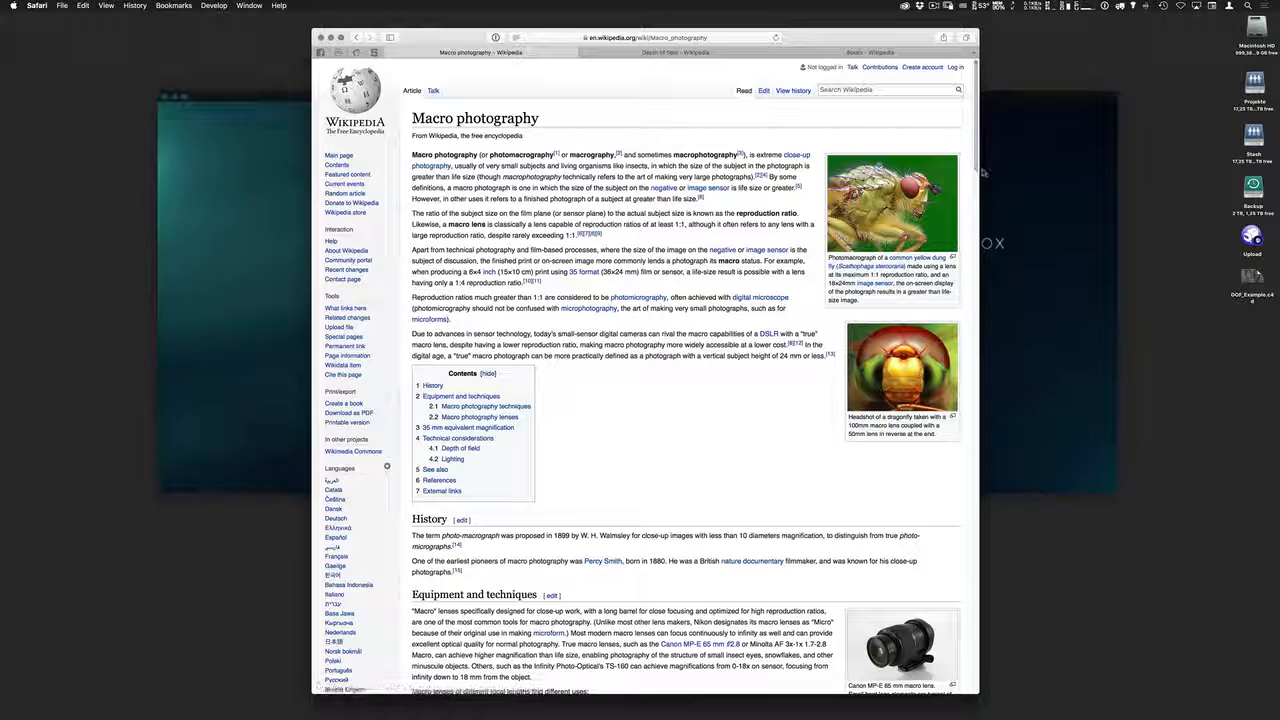
pyautogui.click(706, 54)
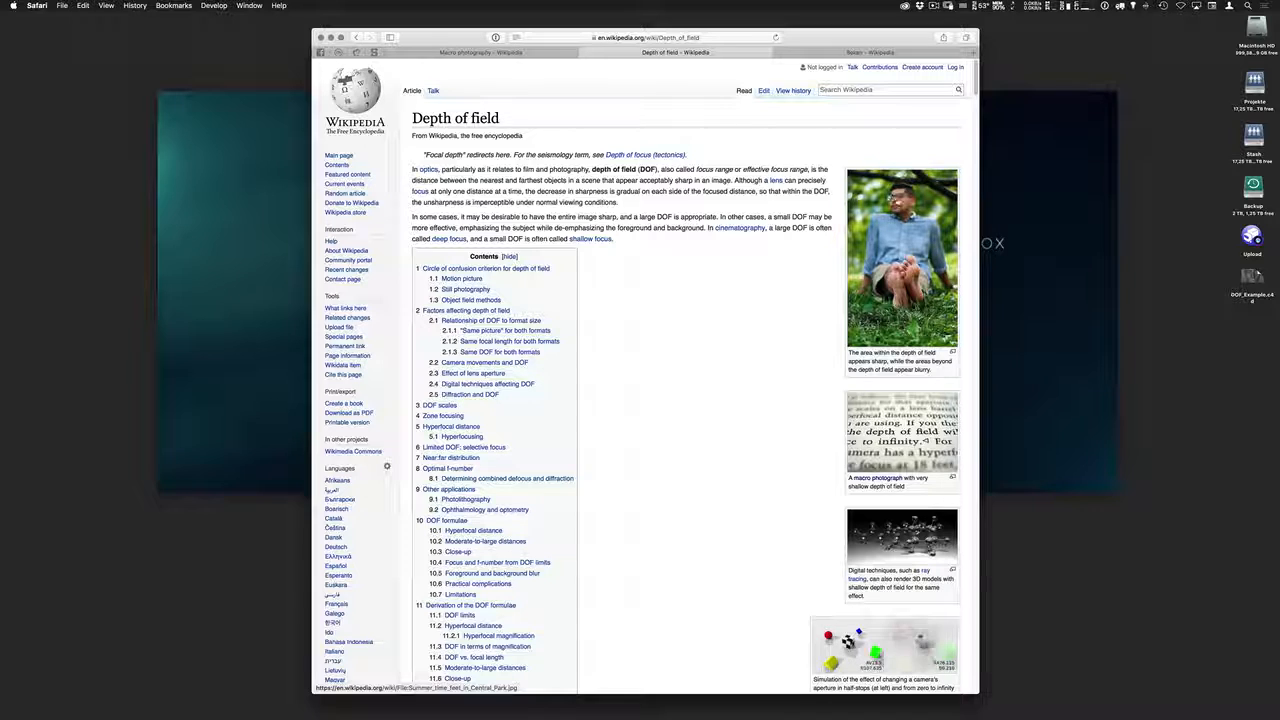
pyautogui.click(913, 440)
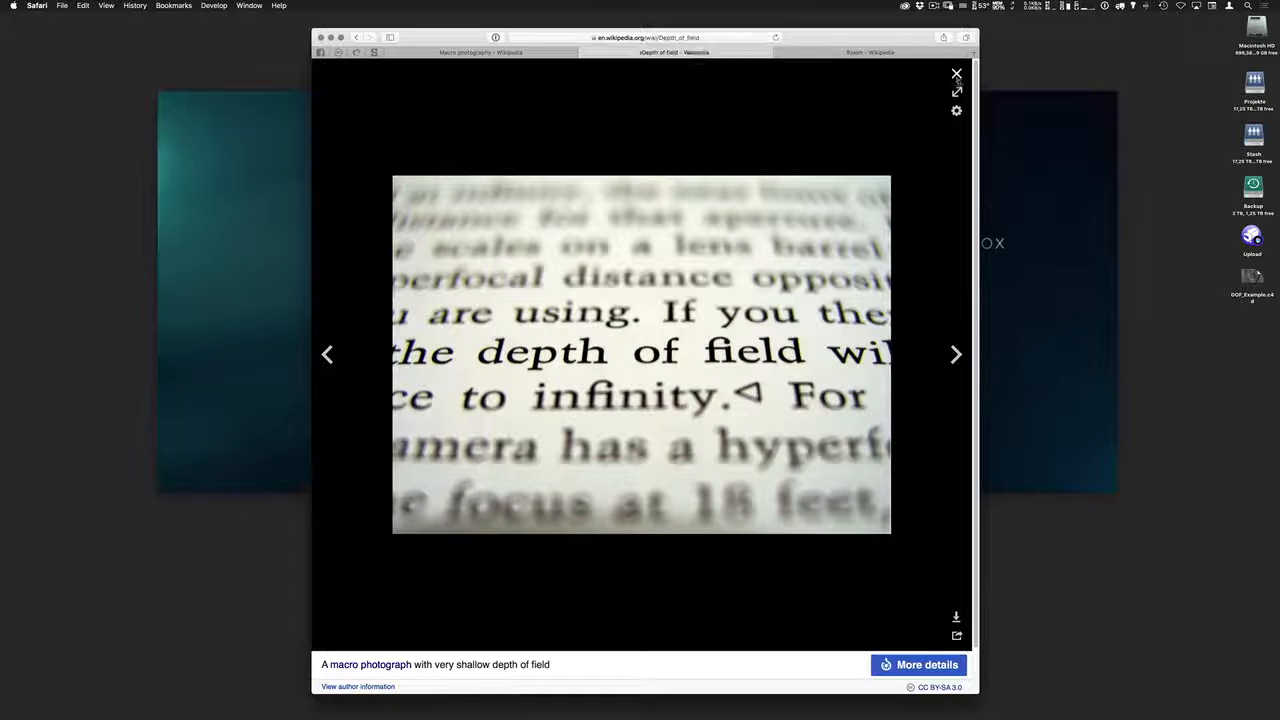
pyautogui.click(956, 74)
# Look through the Depth of field article down to the section on factors affecting depth of field and return to its beginning
pyautogui.scroll(-2, 956, 80)
pyautogui.scroll(-10, 970, 140)
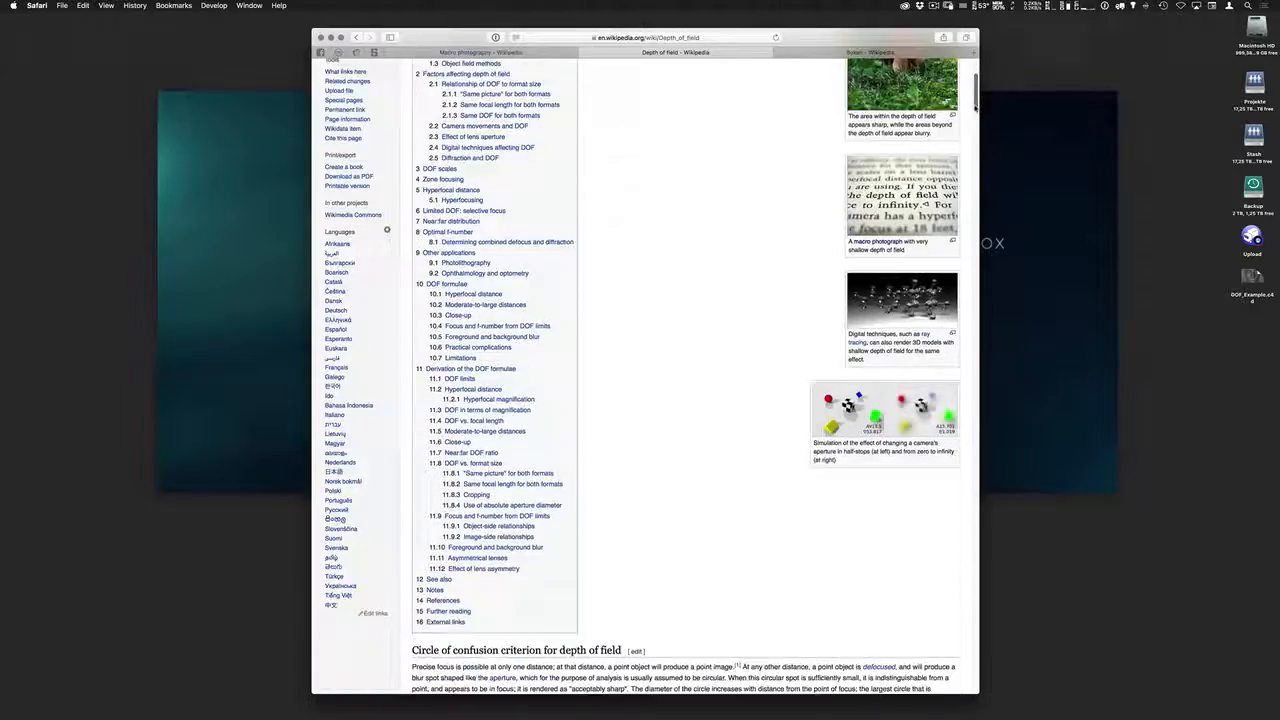
pyautogui.scroll(-7, 970, 140)
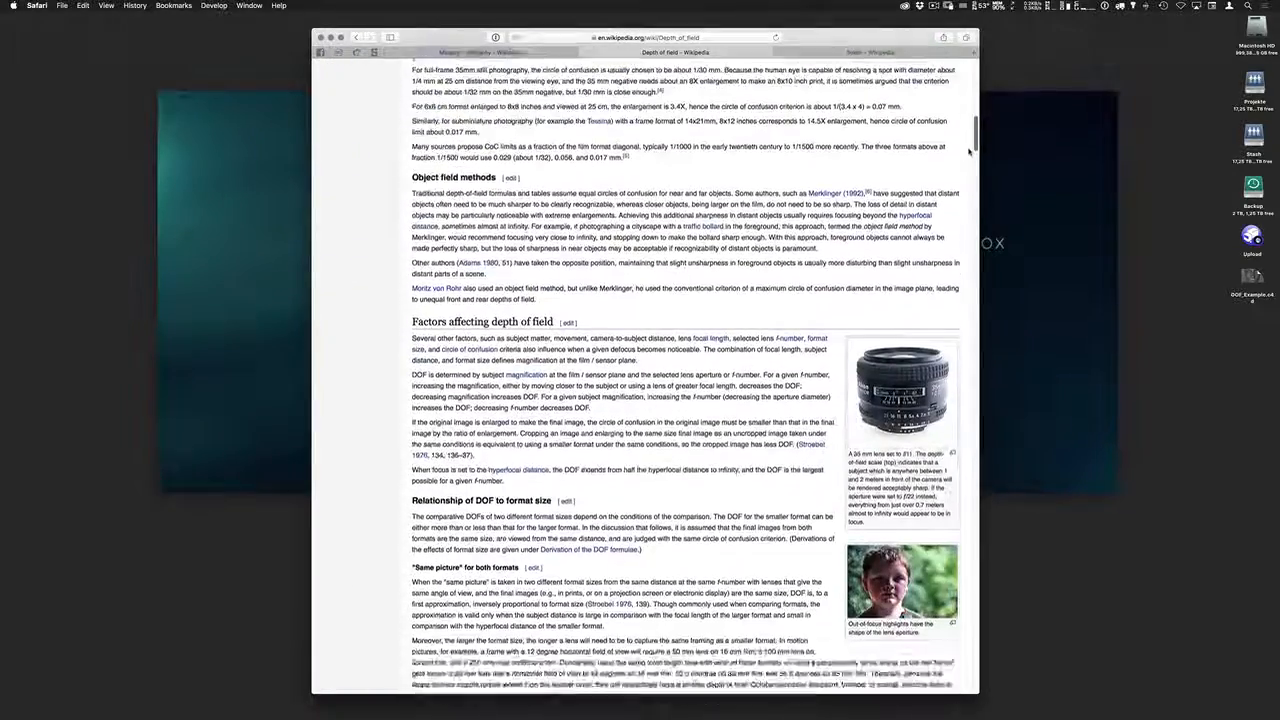
pyautogui.scroll(-1, 968, 158)
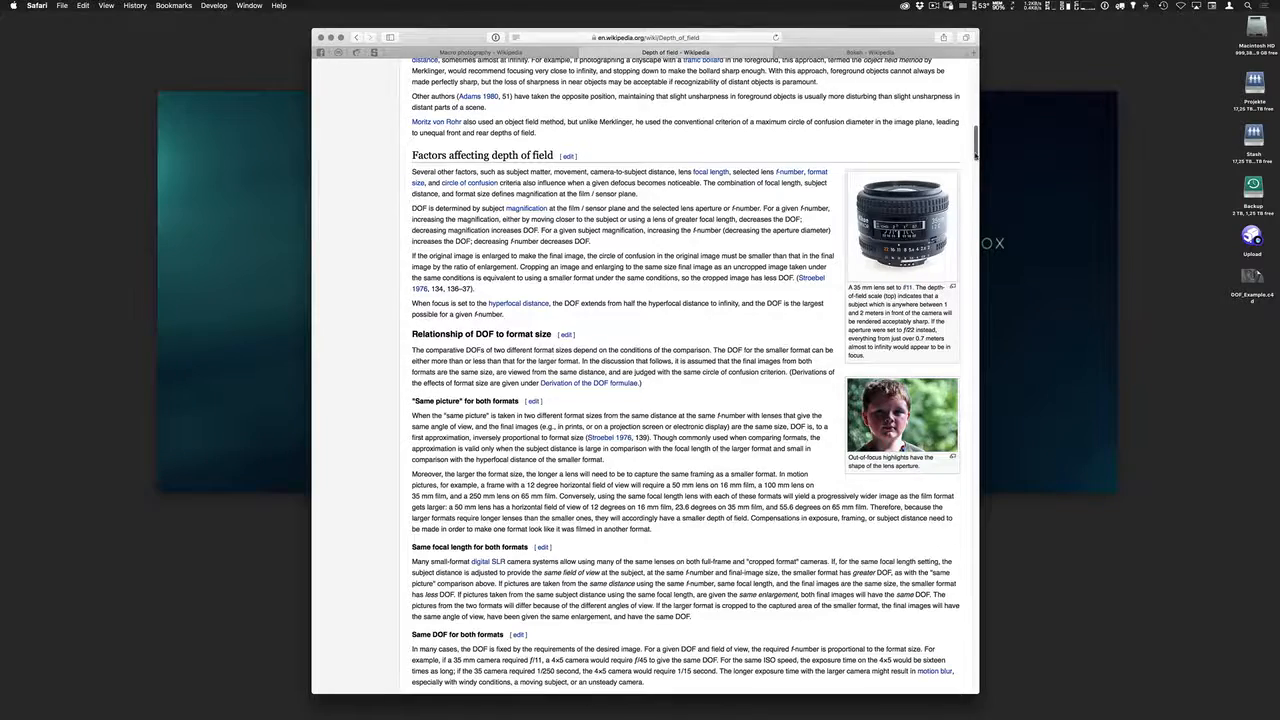
pyautogui.scroll(15, 970, 150)
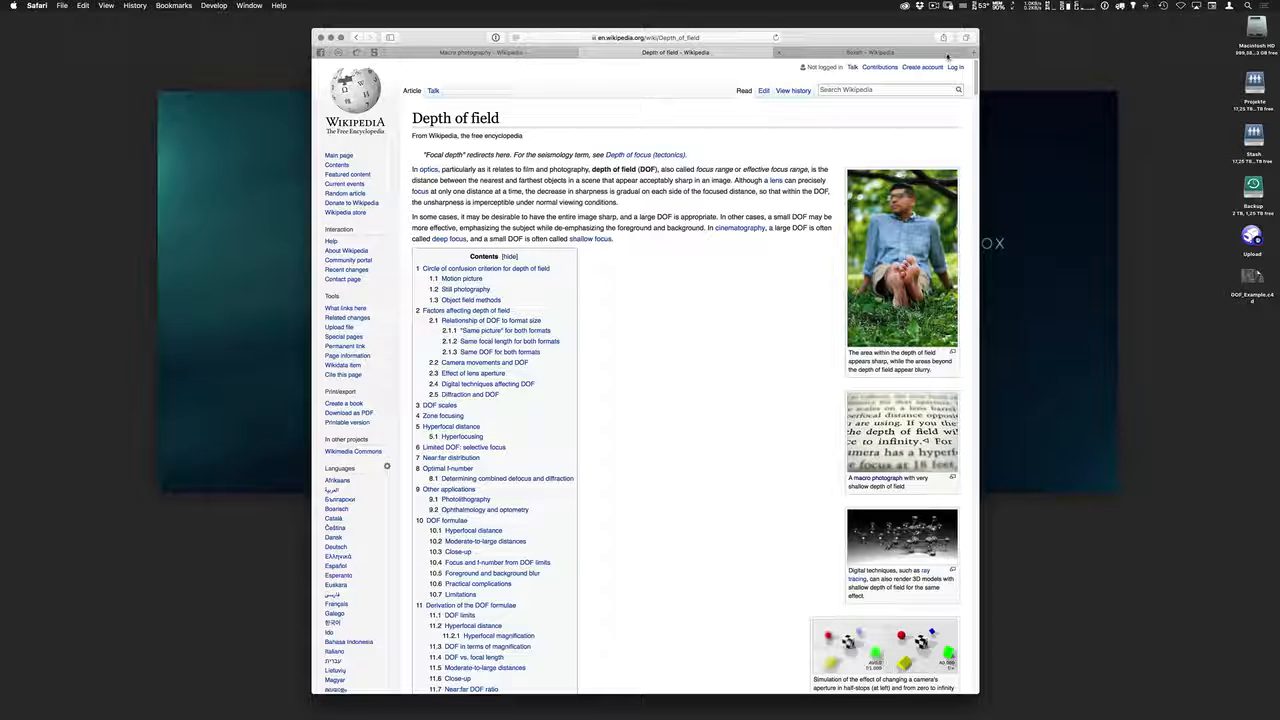
# Examine the Bokeh article's example photos and its Emulation section, ending back at the beginning of the article
pyautogui.click(943, 55)
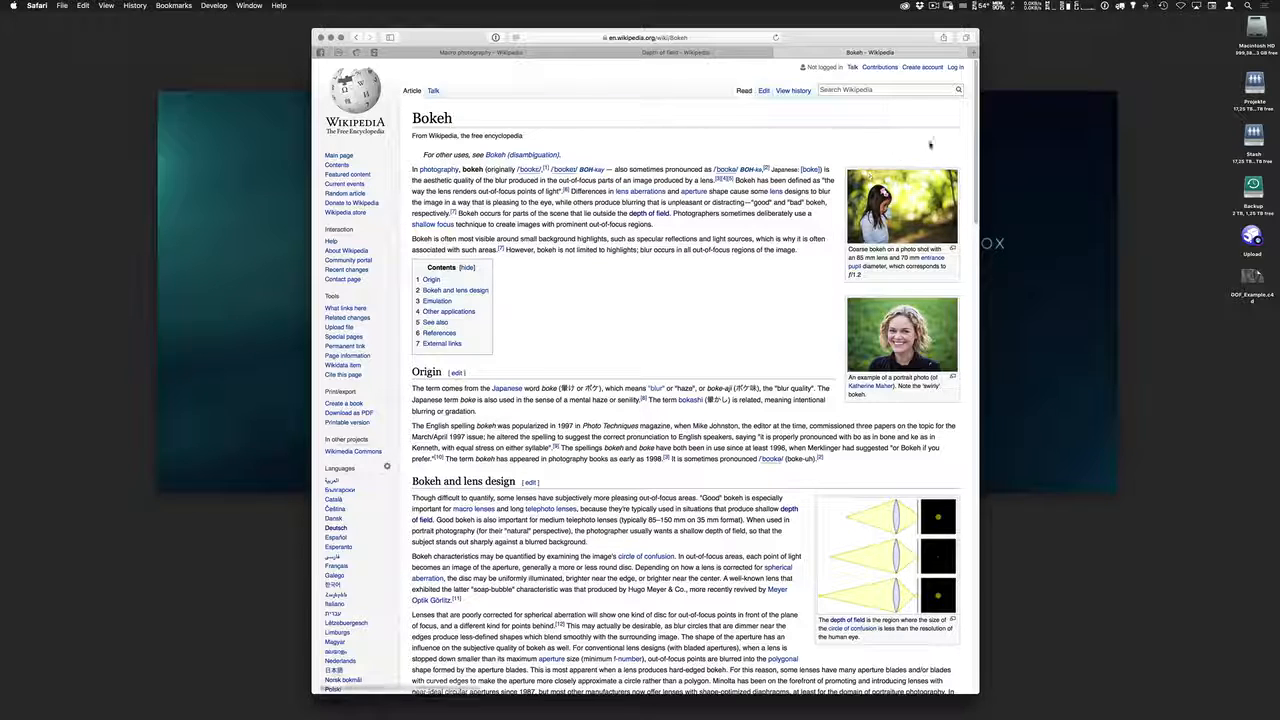
pyautogui.scroll(-15, 930, 145)
pyautogui.scroll(-2, 931, 310)
pyautogui.scroll(-5, 933, 323)
pyautogui.scroll(-3, 936, 372)
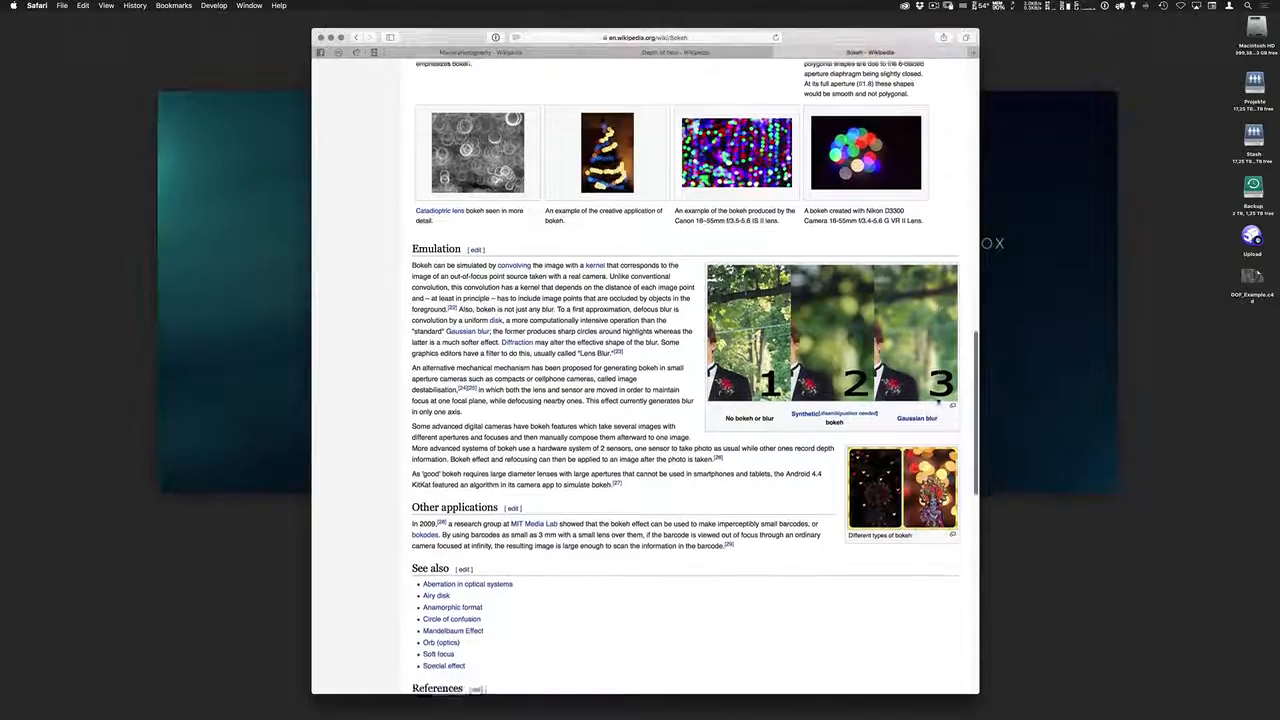
pyautogui.scroll(20, 954, 125)
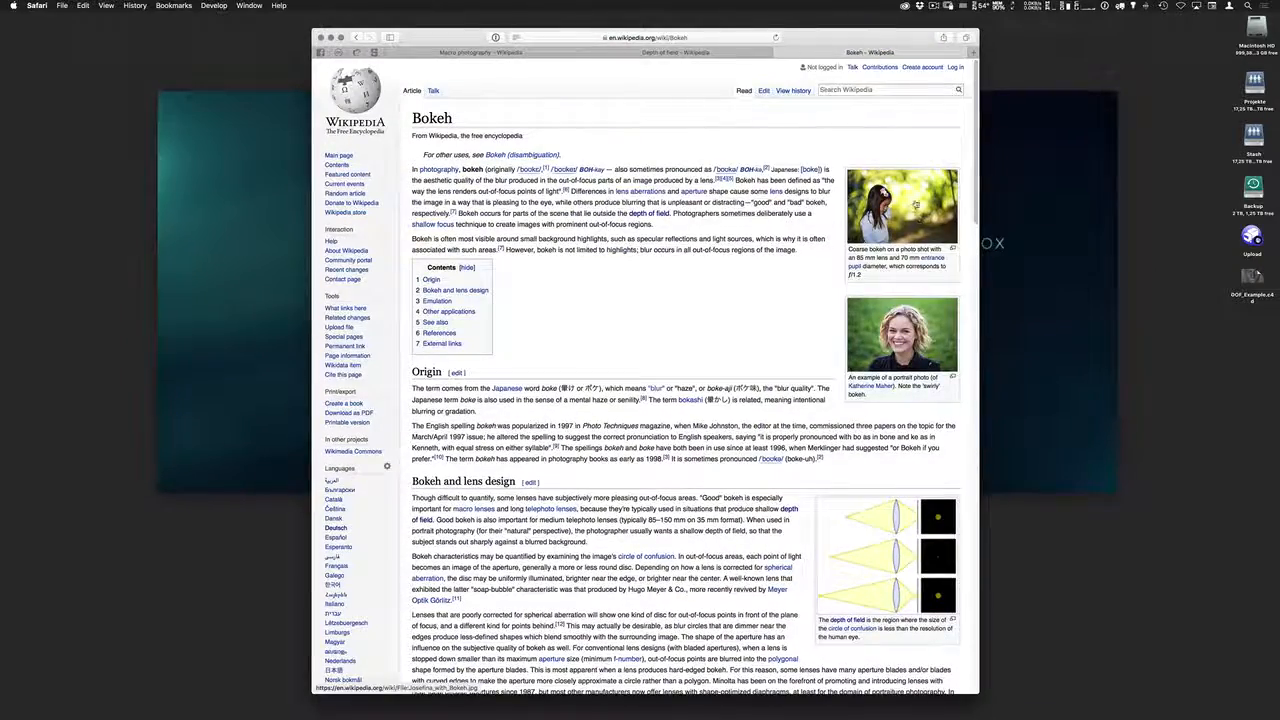
# Hide Safari and play the Toca_Me_Opening_Titles_PR4444.mov movie in QuickTime Player
pyautogui.keyDown('alt'); pyautogui.click(986, 174); pyautogui.keyUp('alt')
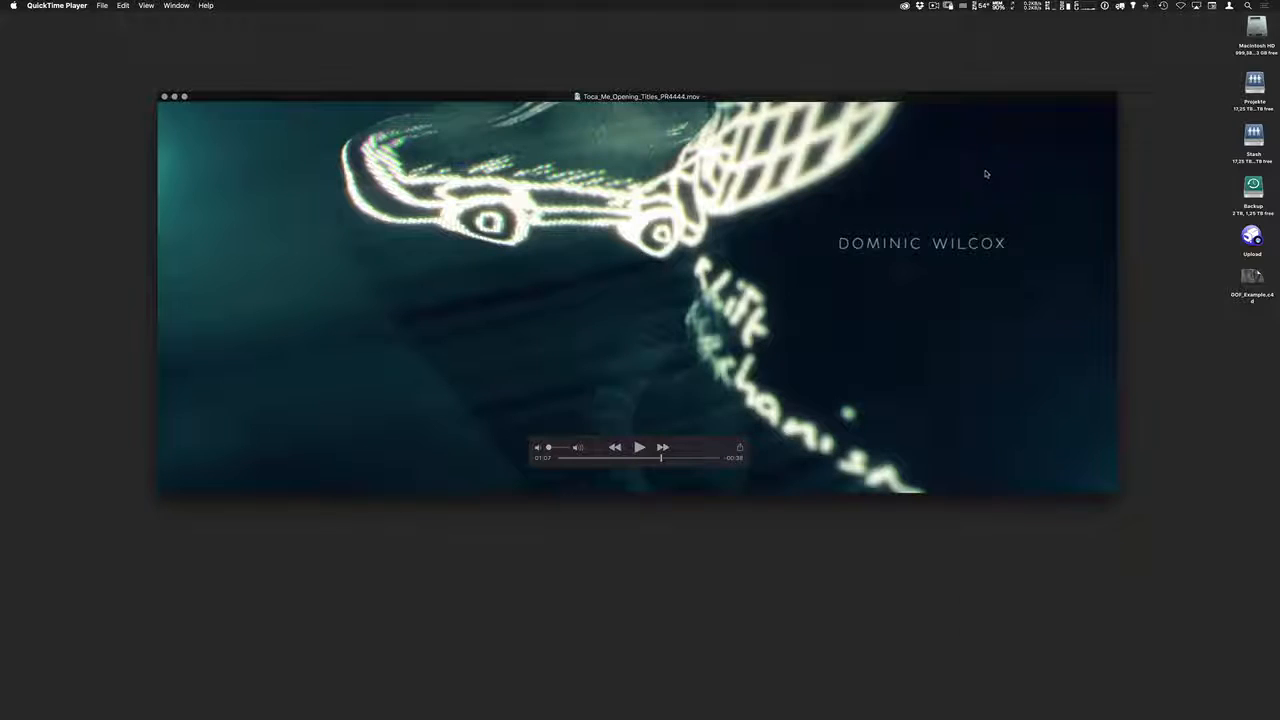
pyautogui.press('space')
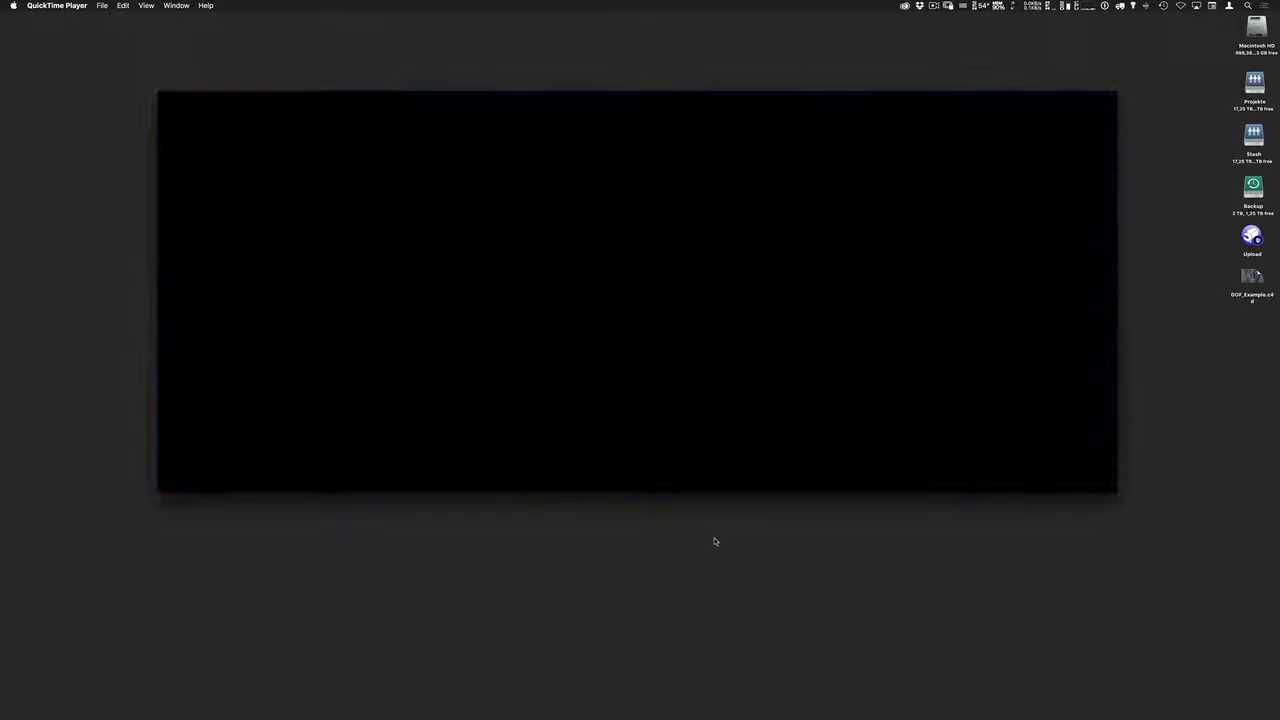
pyautogui.moveTo(700, 432)
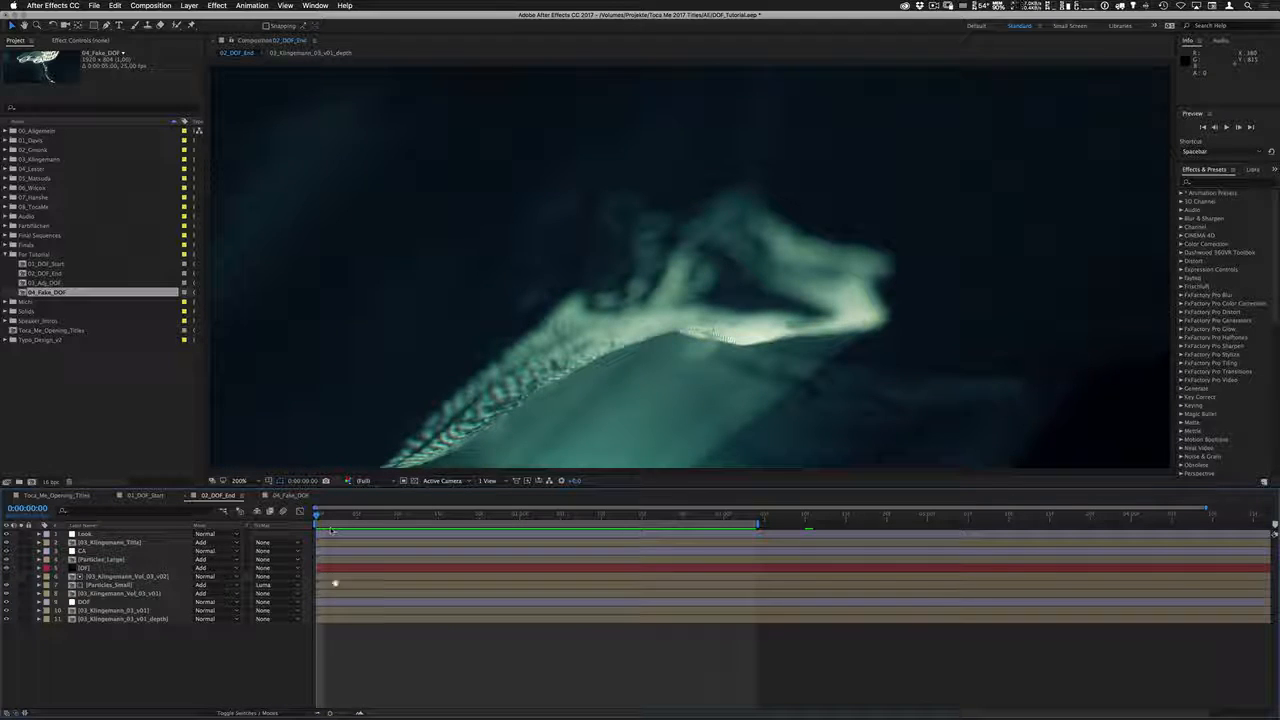
# Switch to After Effects and preview the 02_DOF_End composition, checking the frame at 0:00:01:00 and replaying from the first frame
pyautogui.press('space')
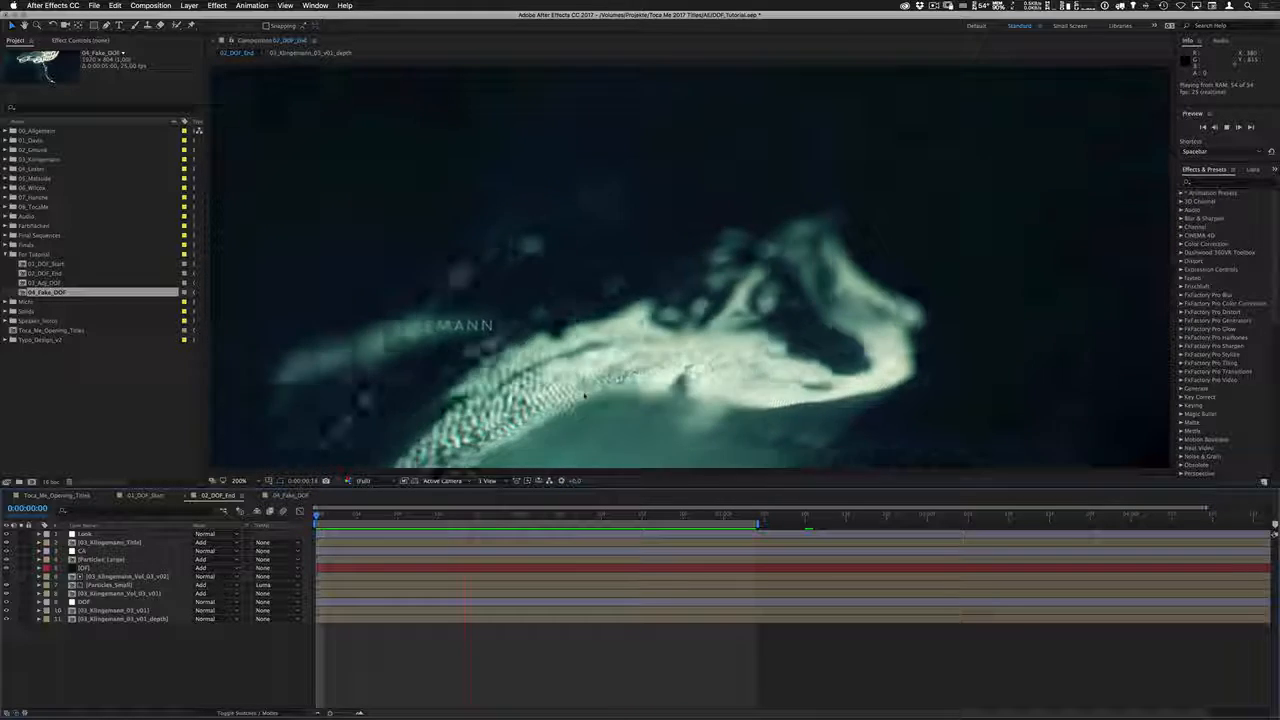
pyautogui.press('space')
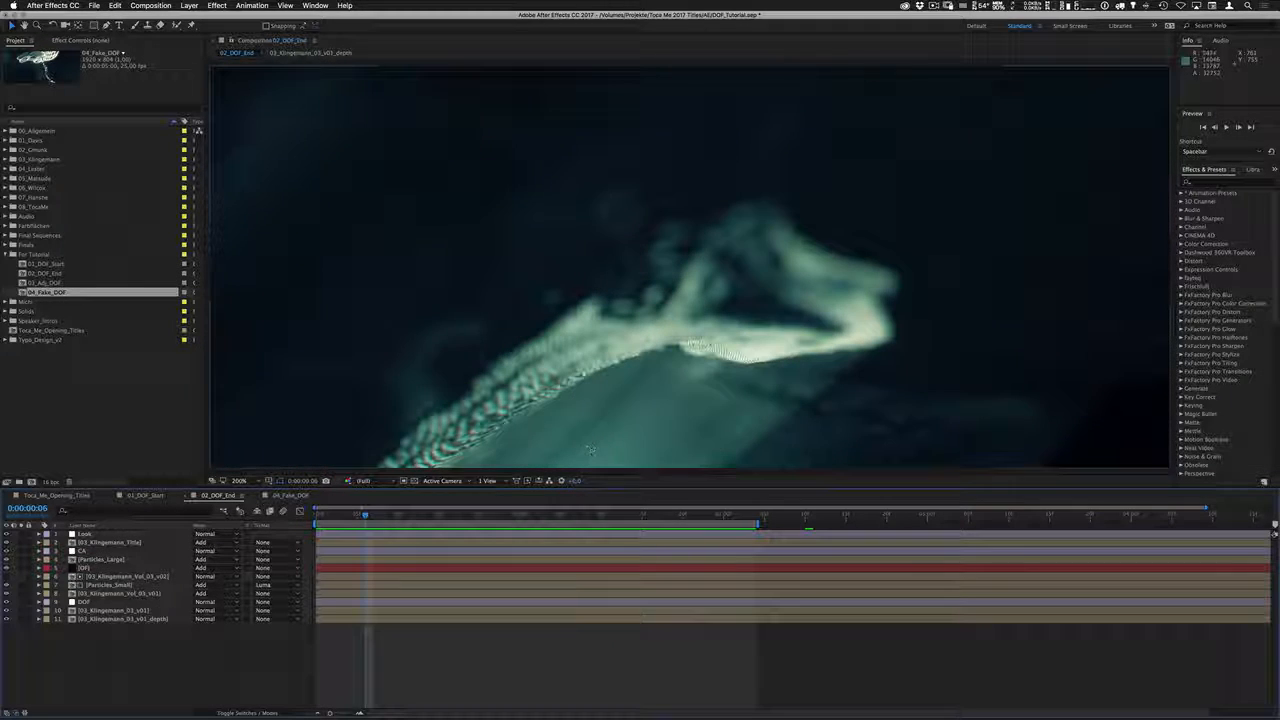
pyautogui.click(519, 515)
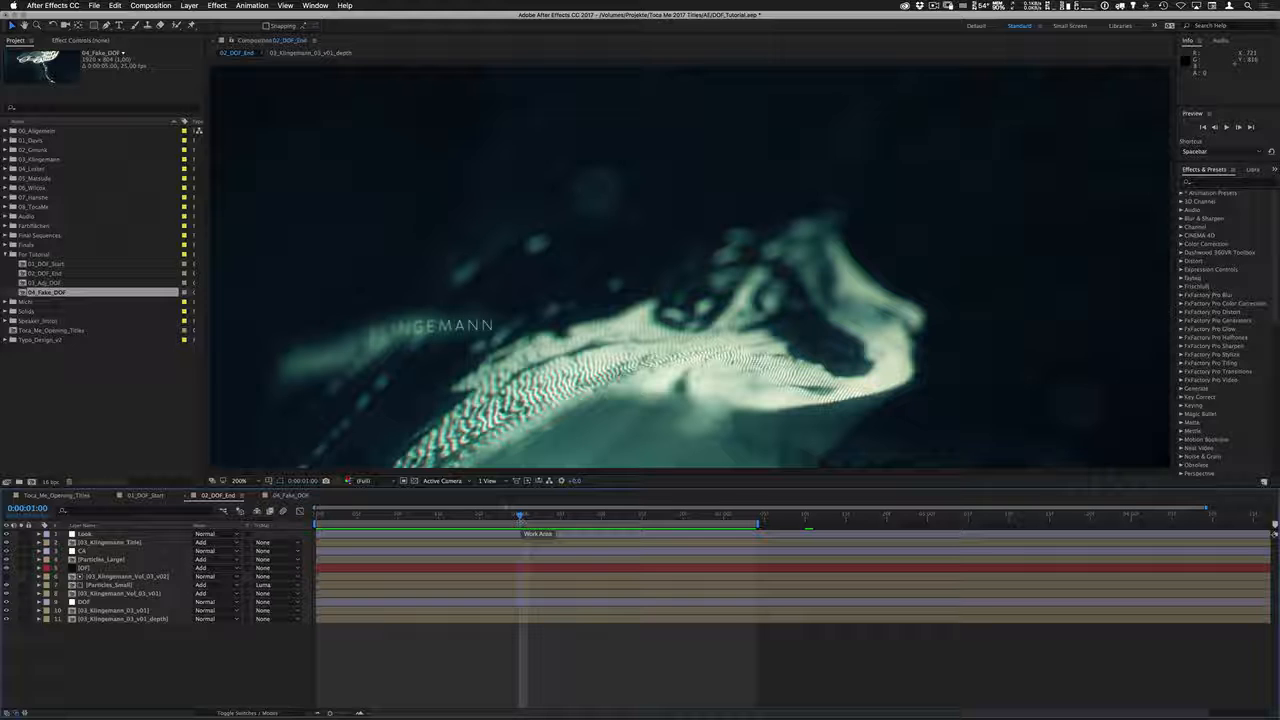
pyautogui.moveTo(521, 515); pyautogui.dragTo(316, 514)
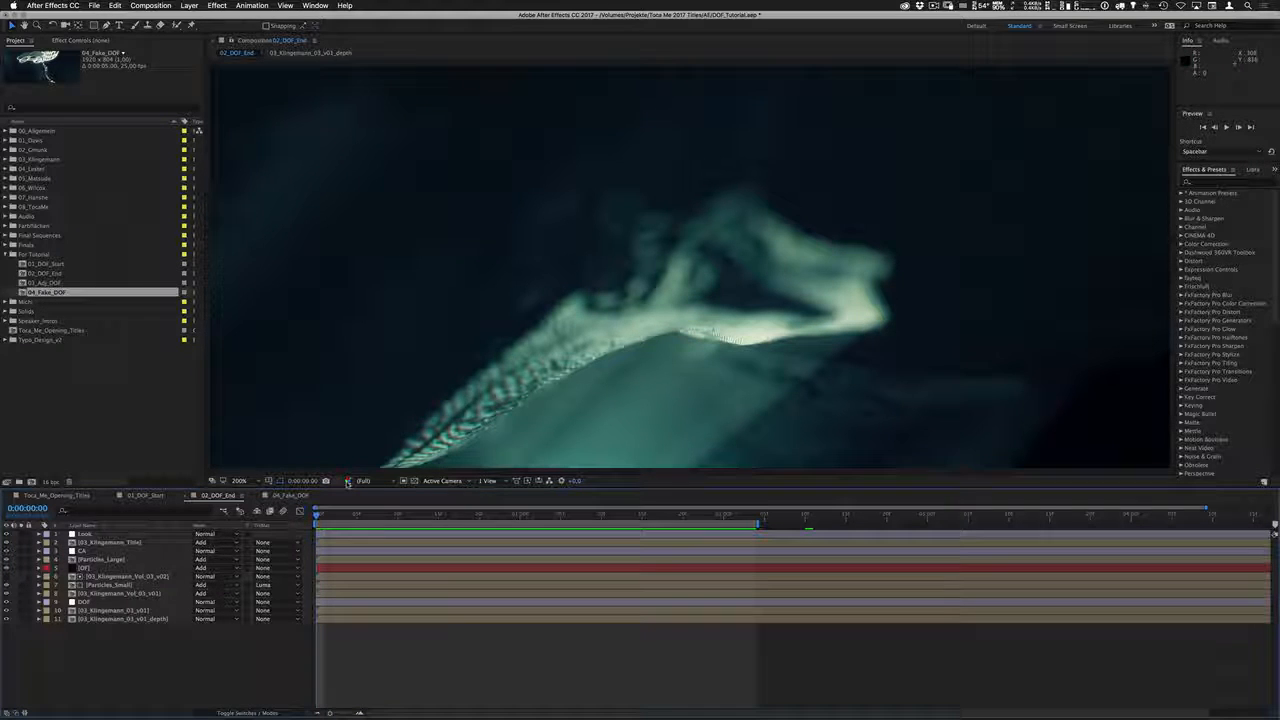
pyautogui.press('space')
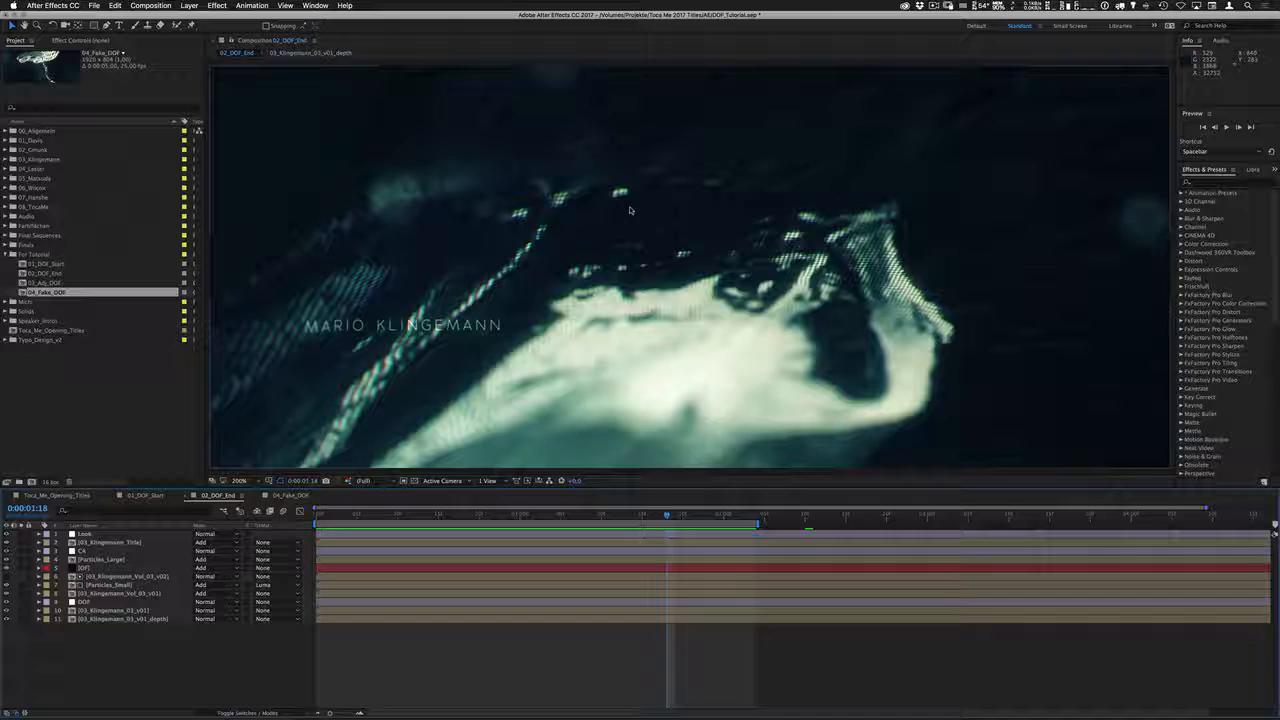
# Switch to Cinema 4D and play the scene's camera animation in the four-view layout, stopping at frame 73
pyautogui.press('super+Tab')
pyautogui.keyDown('super'); pyautogui.click(785, 362); pyautogui.keyUp('super')
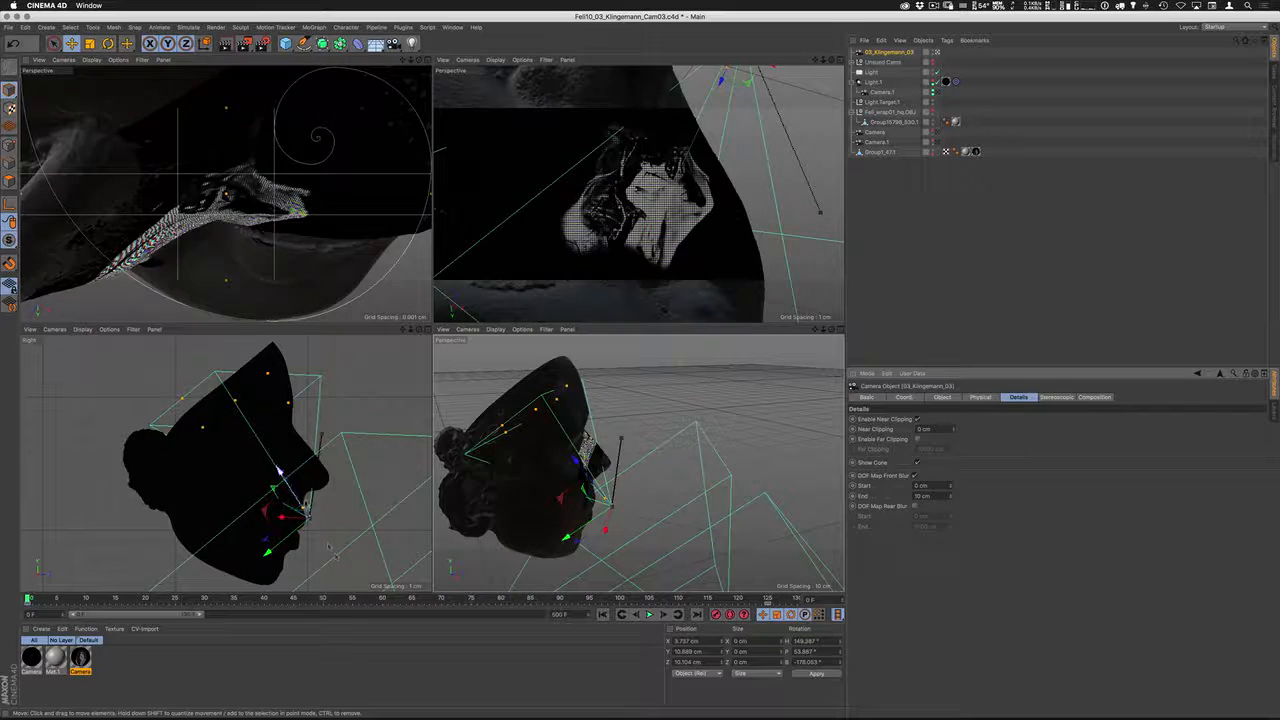
pyautogui.click(649, 614)
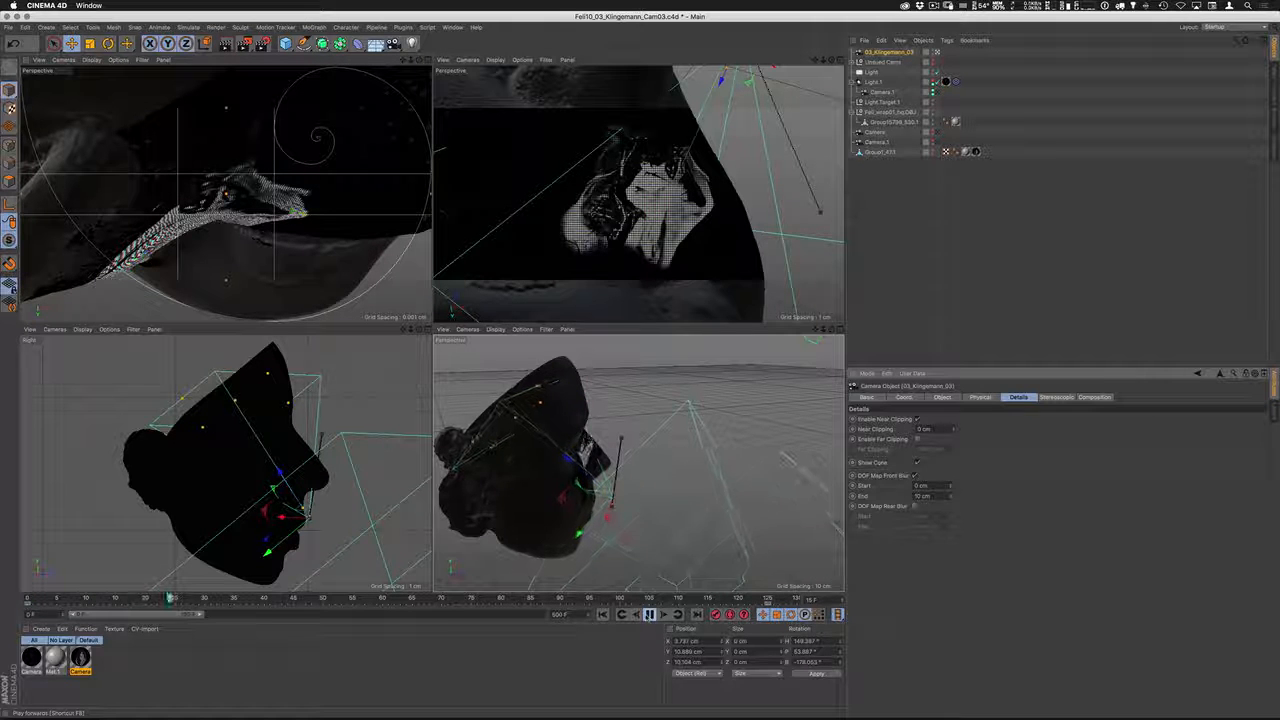
pyautogui.click(649, 614)
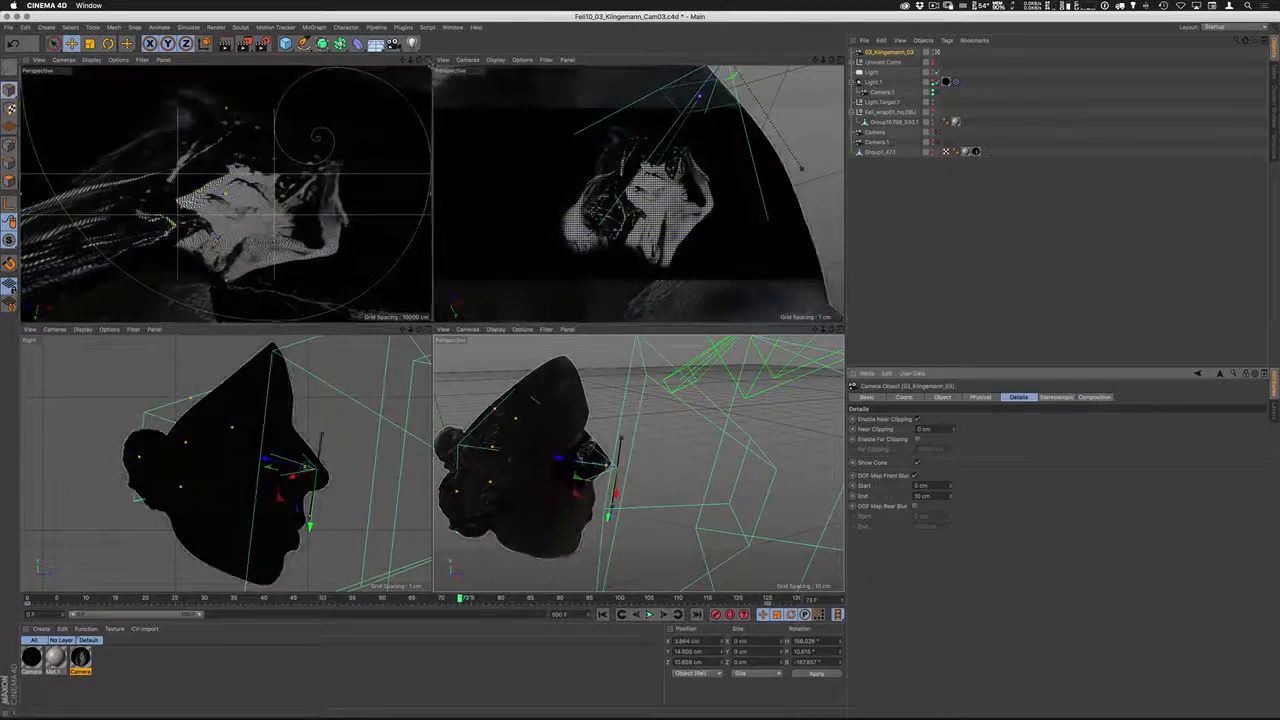
# Play the animation from frame 0 in the enlarged camera view, then rewind it and restore the four-view layout
pyautogui.press('F1')
pyautogui.click(603, 614)
pyautogui.click(649, 614)
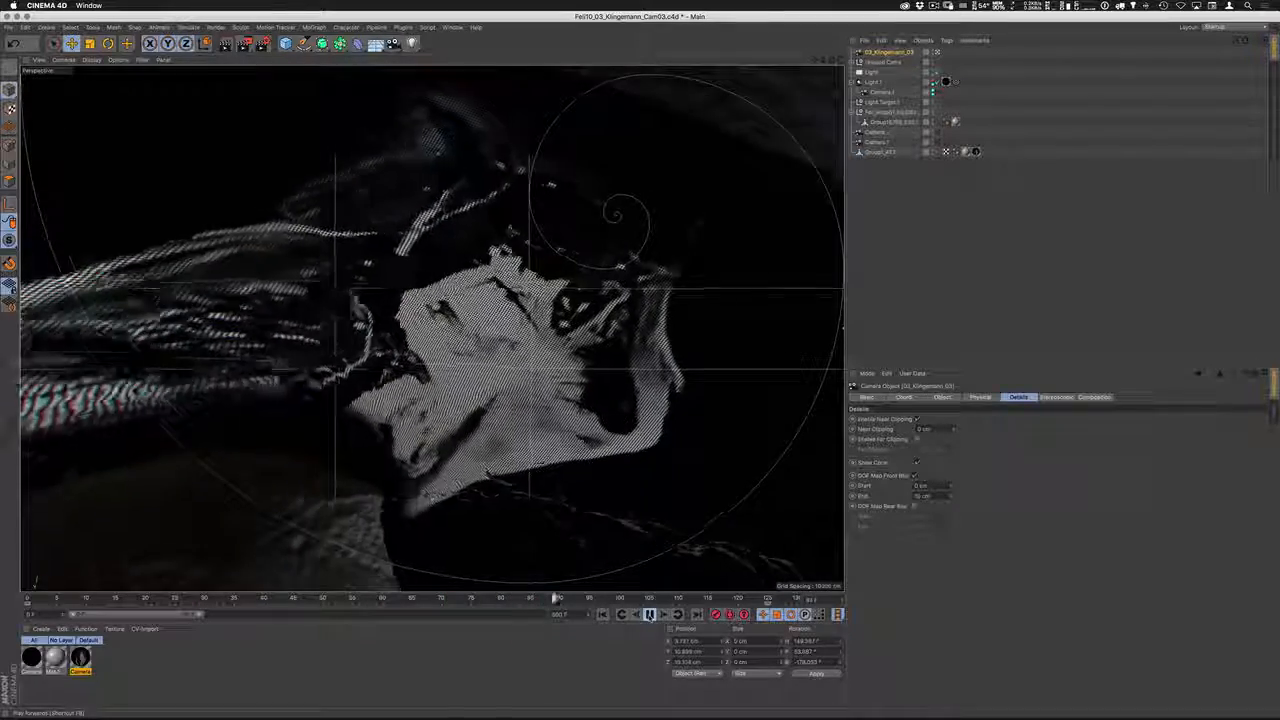
pyautogui.click(649, 614)
pyautogui.click(603, 614)
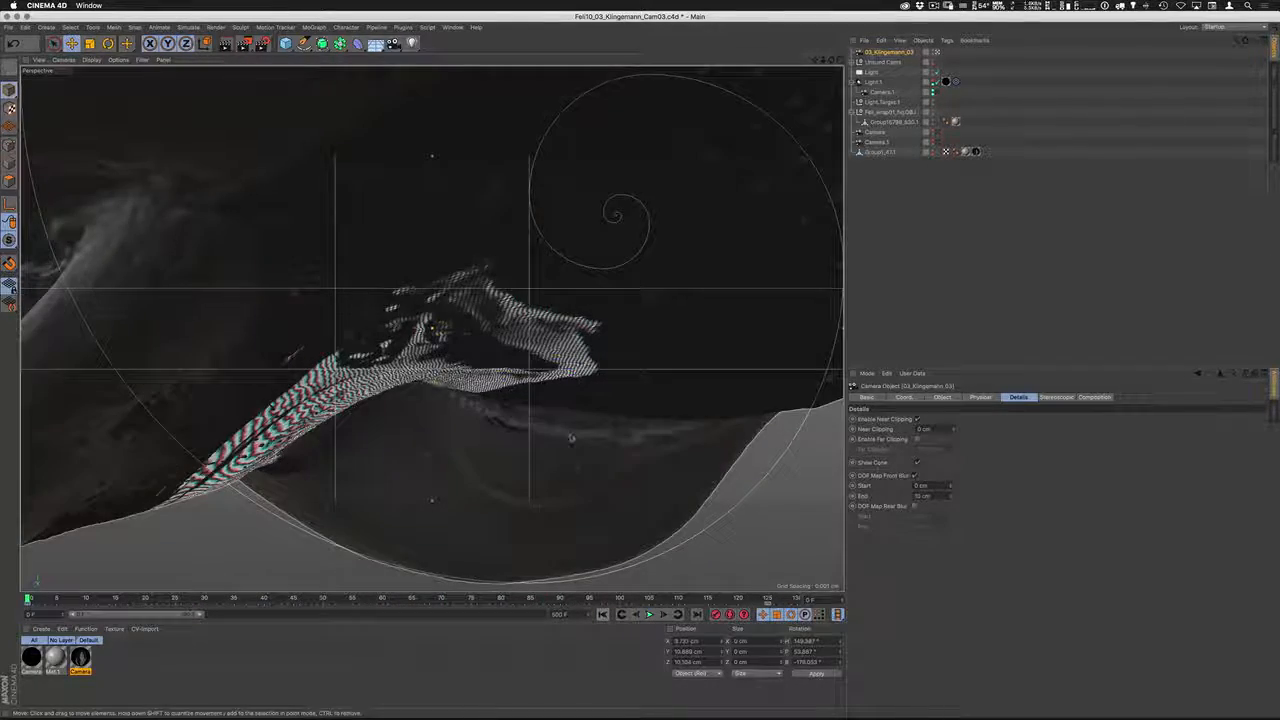
pyautogui.middleClick(570, 437)
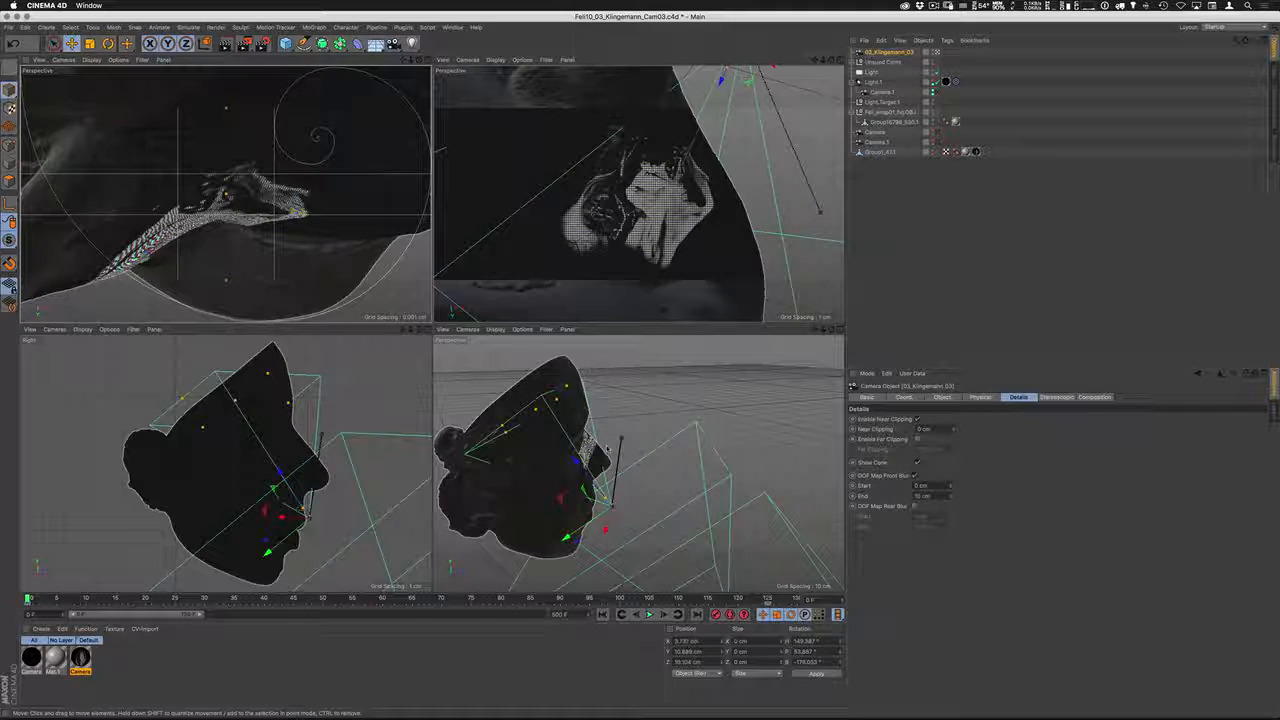
# Switch to After Effects and preview the render layer directly below the DOF layer in isolation, ending with all layers shown and none selected
pyautogui.press('super+Tab')
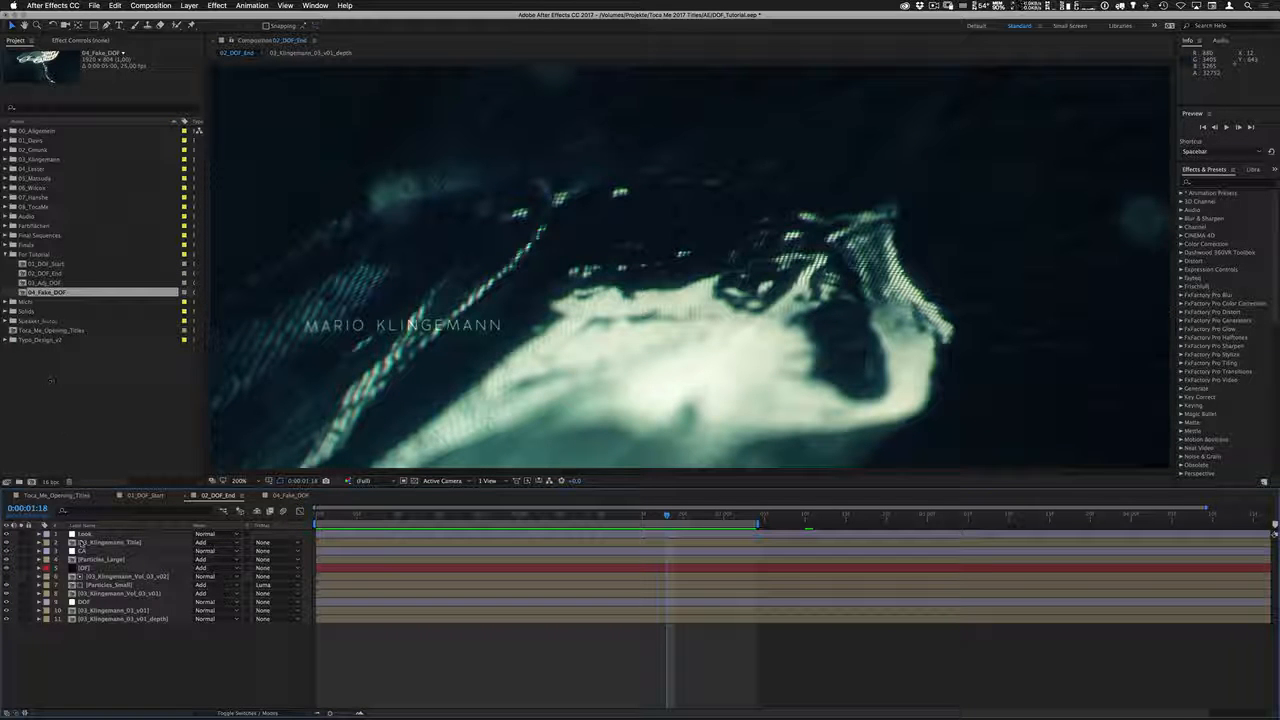
pyautogui.click(22, 610)
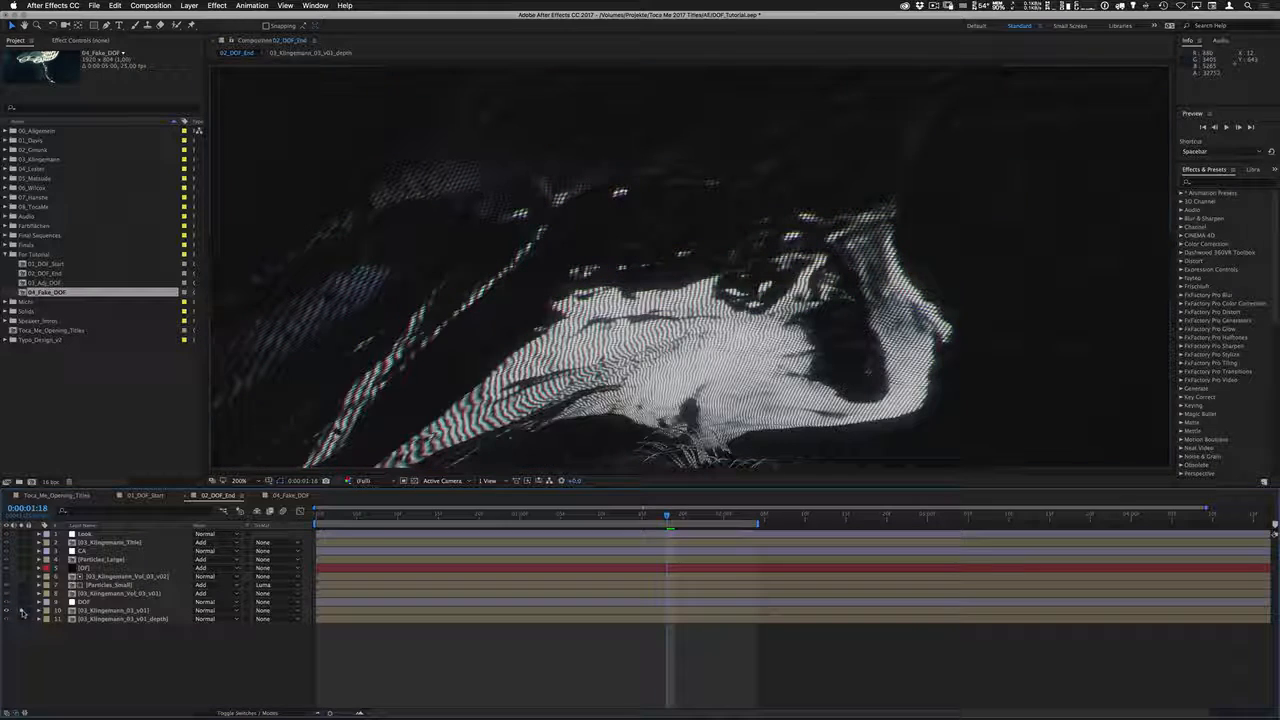
pyautogui.click(110, 611)
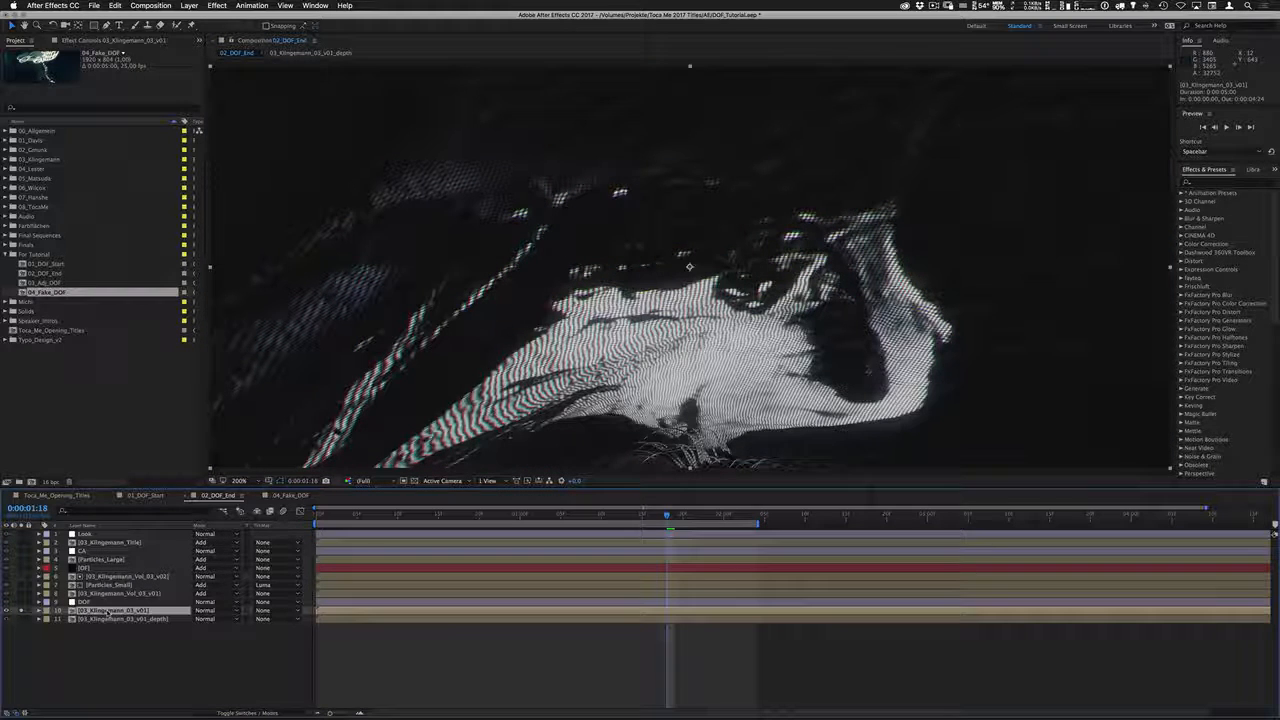
pyautogui.press('space')
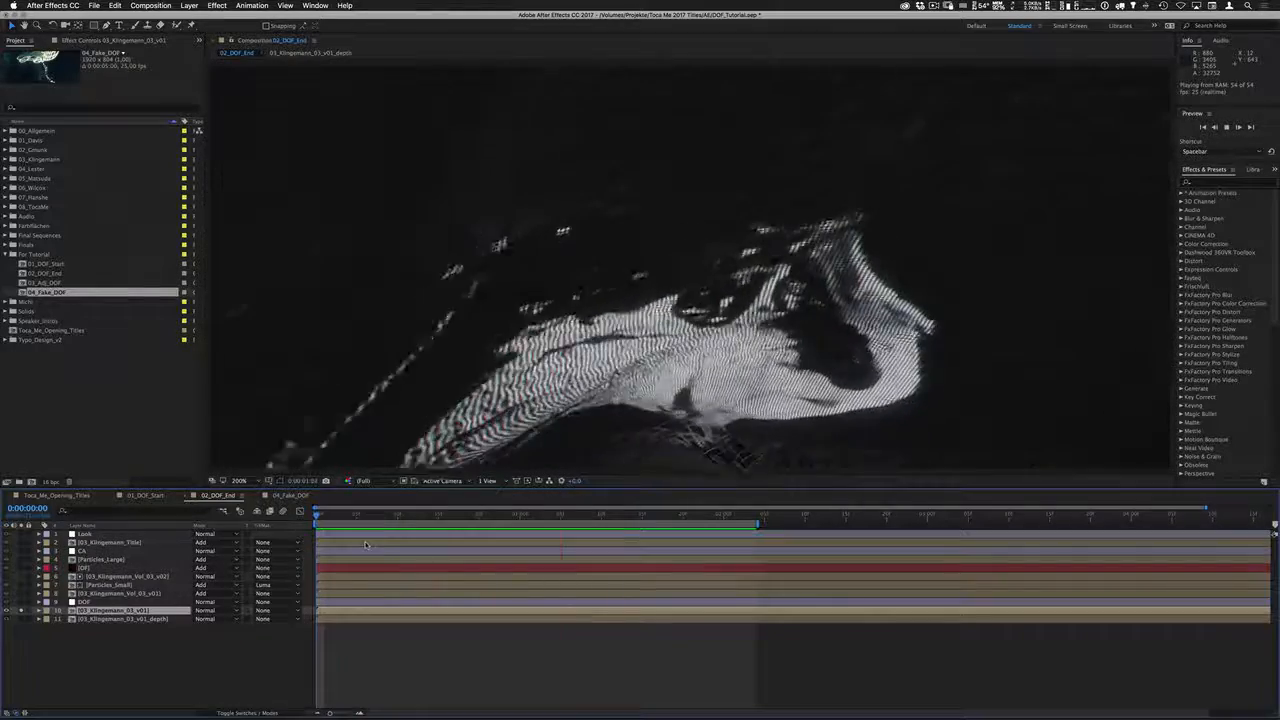
pyautogui.click(103, 642)
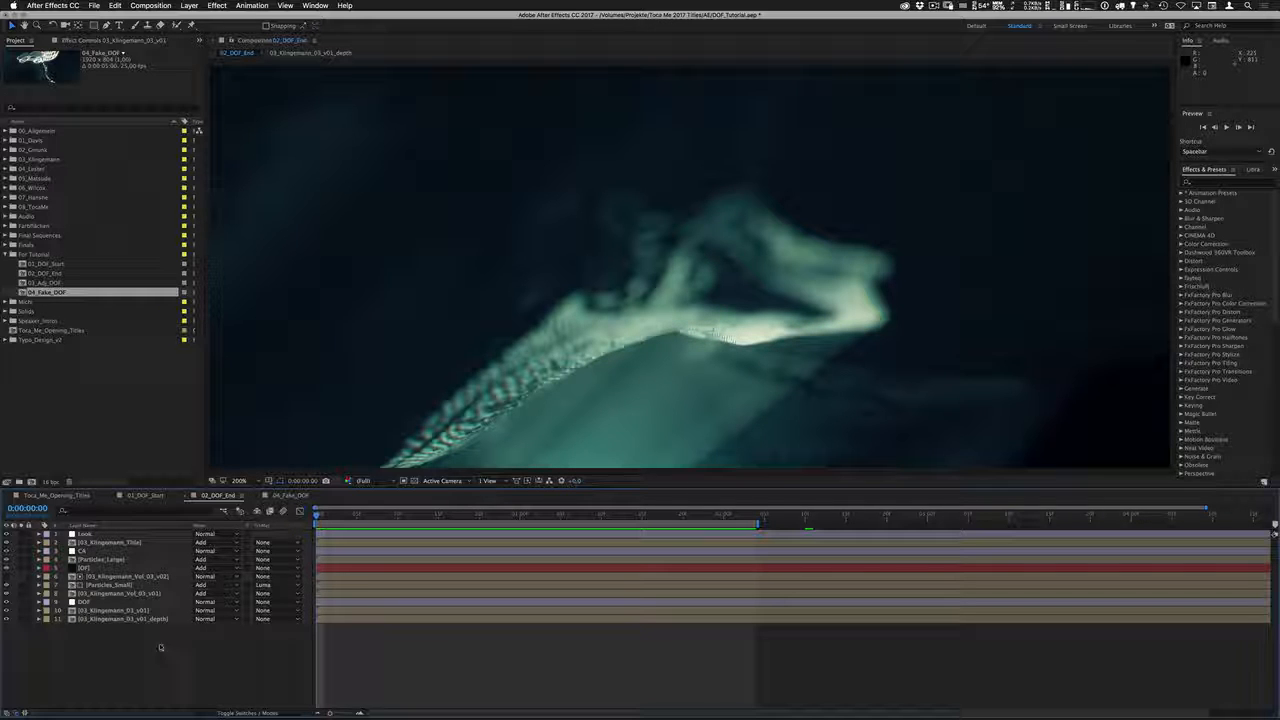
# Solo the depth pass layer, preview it, return to the first frame and turn its solo off
pyautogui.click(25, 619)
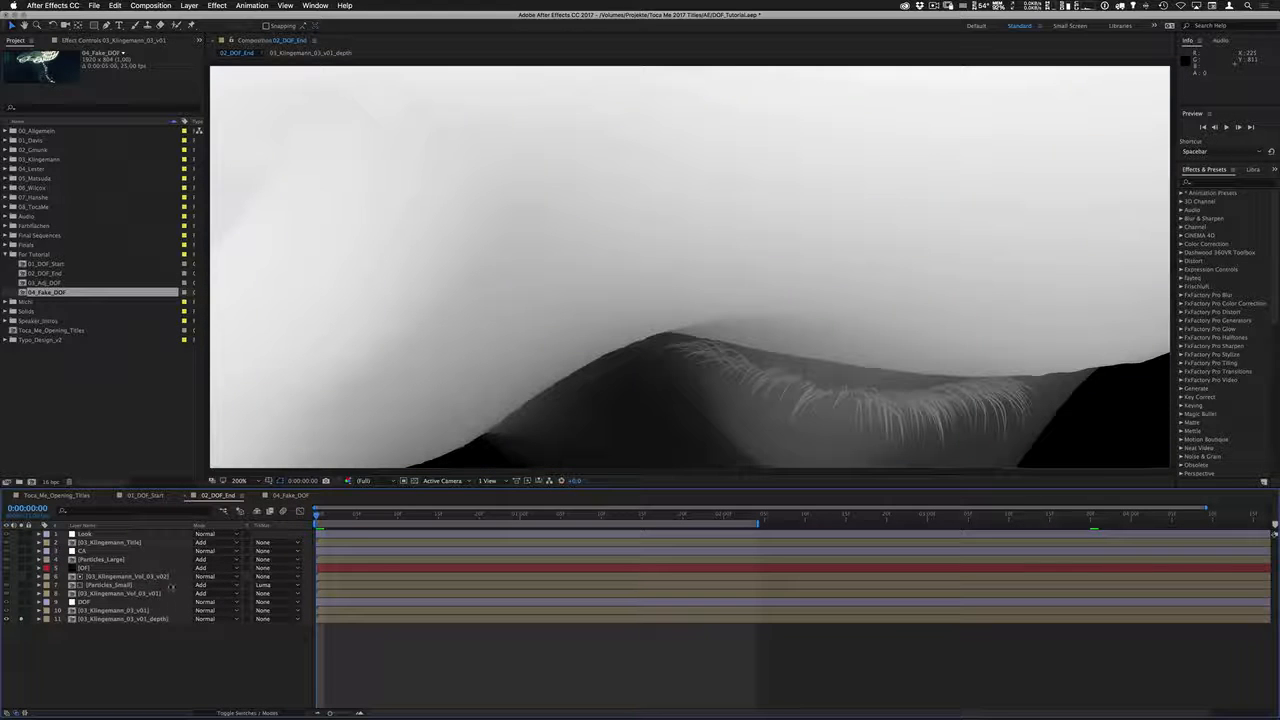
pyautogui.press('space')
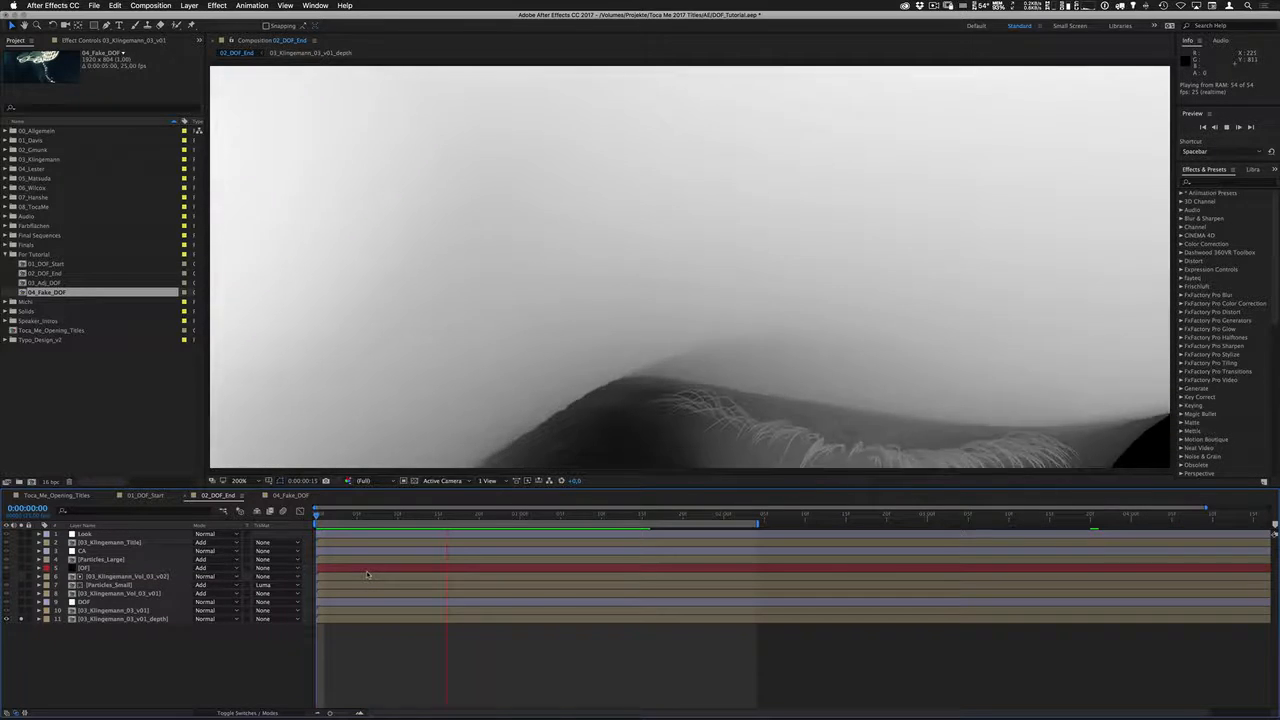
pyautogui.press('space')
pyautogui.press('Home')
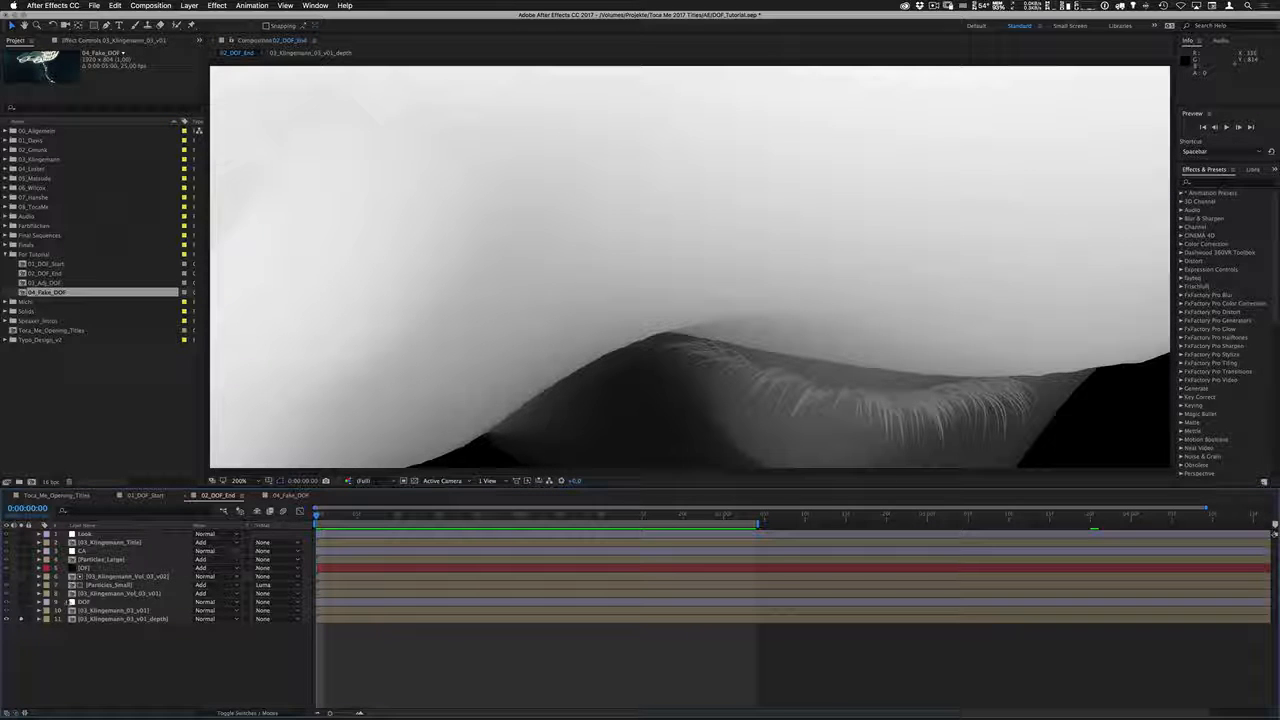
pyautogui.click(23, 619)
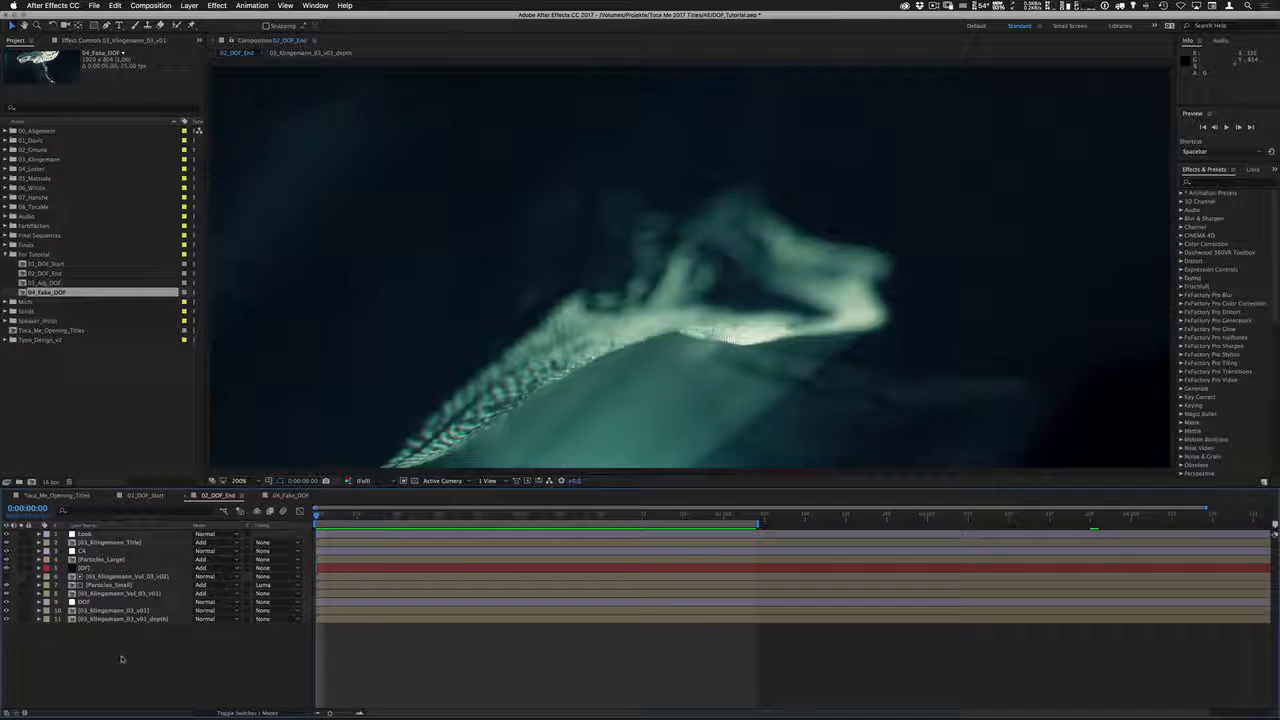
# Switch to Cinema 4D and bring up the open DOF_Example.c4d scene
pyautogui.press('super+Tab')
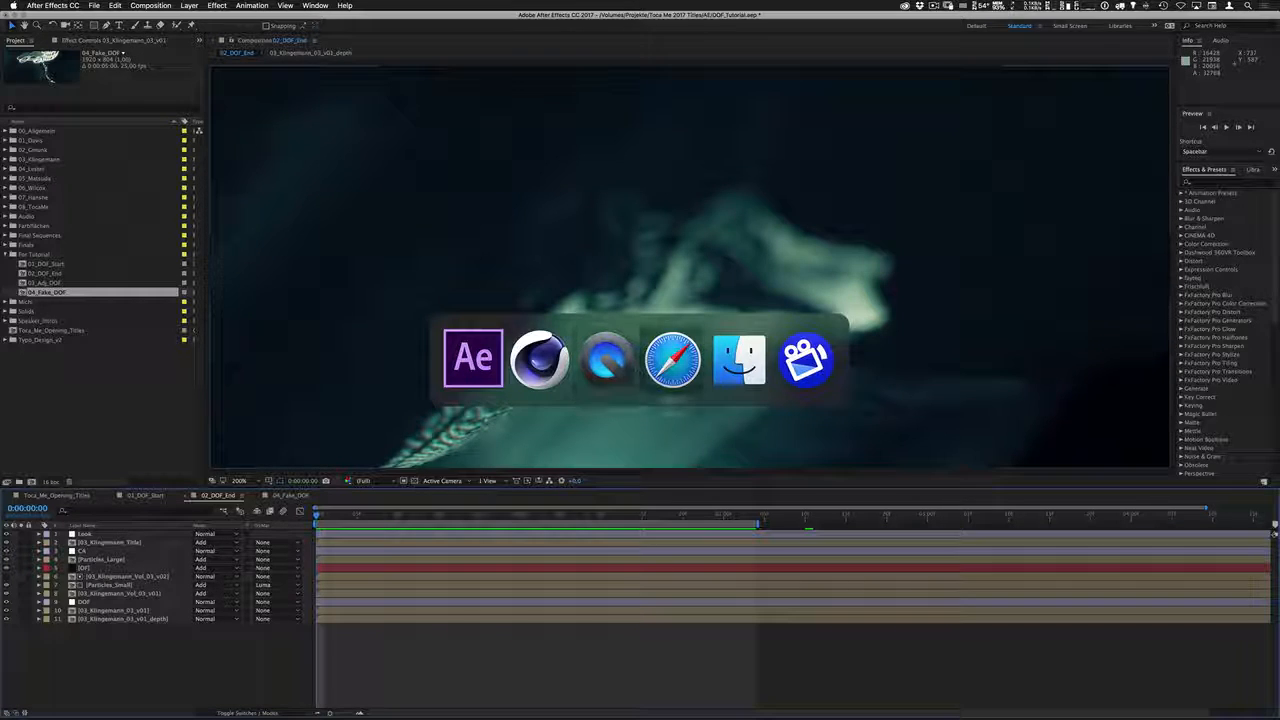
pyautogui.click(564, 363)
pyautogui.click(452, 27)
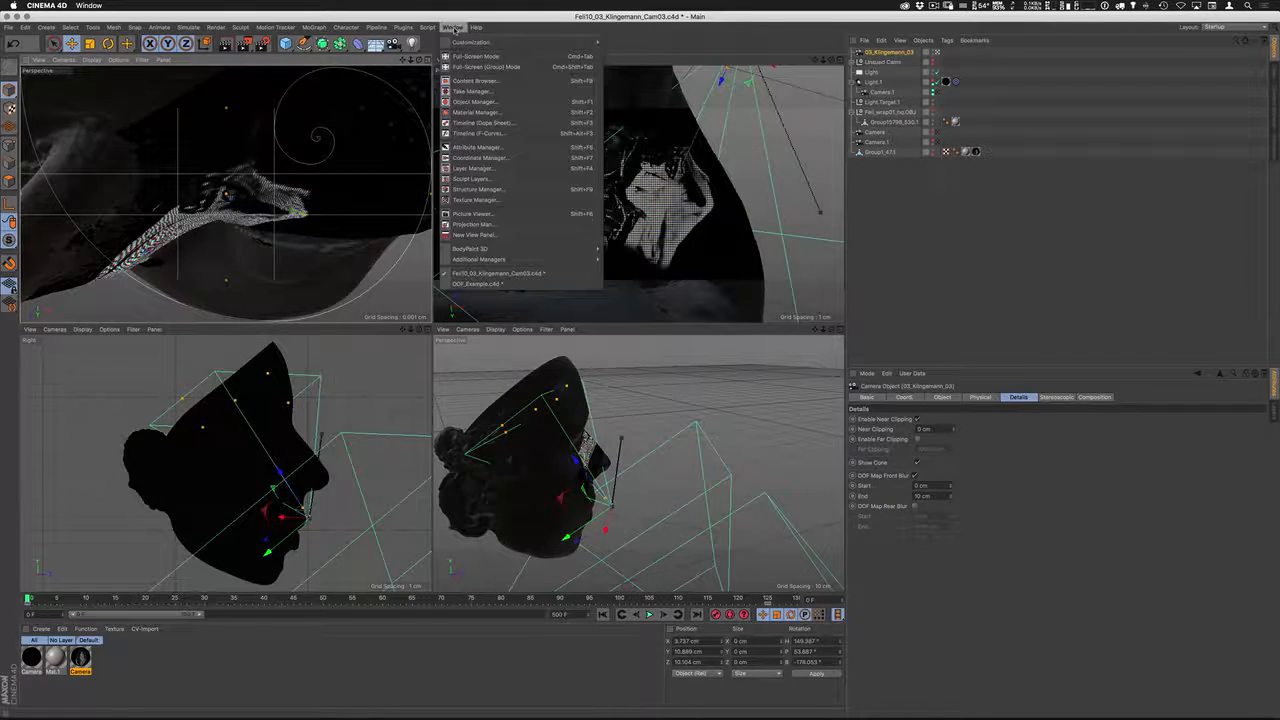
pyautogui.click(488, 276)
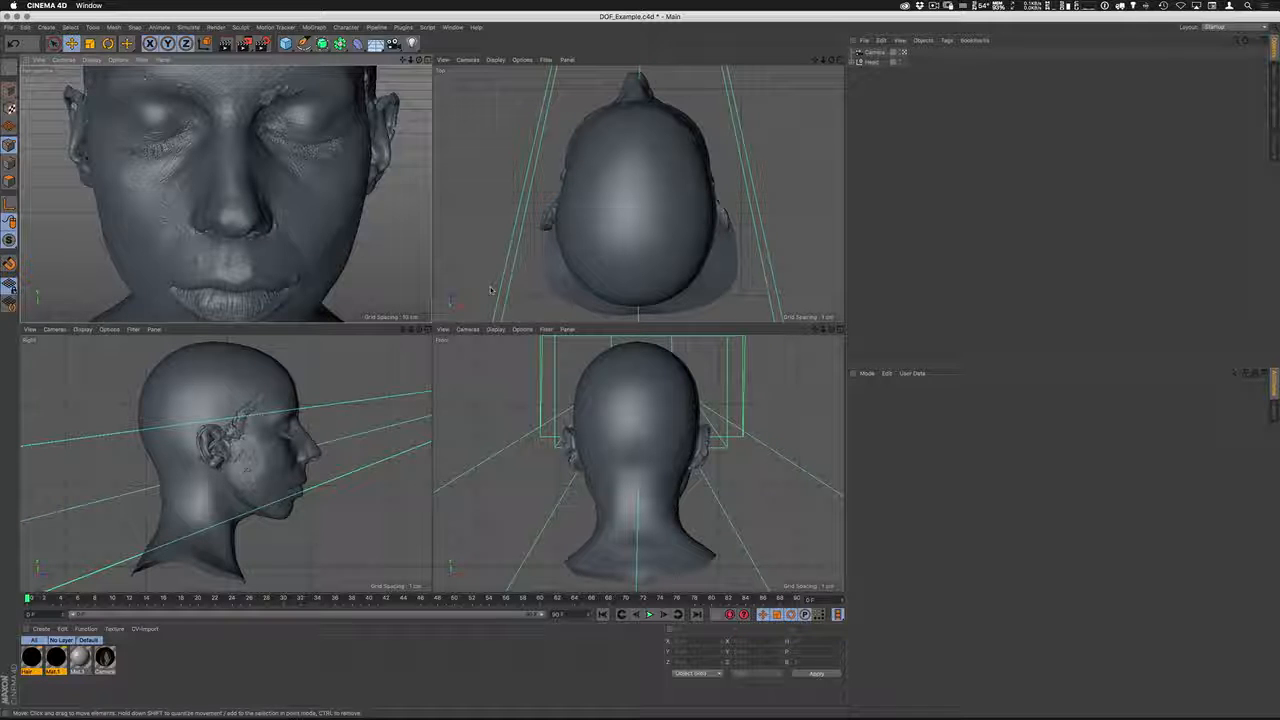
# Frame the face closely in the perspective camera view and widen the side view to include both the head and the camera
pyautogui.scroll(10, 242, 211)
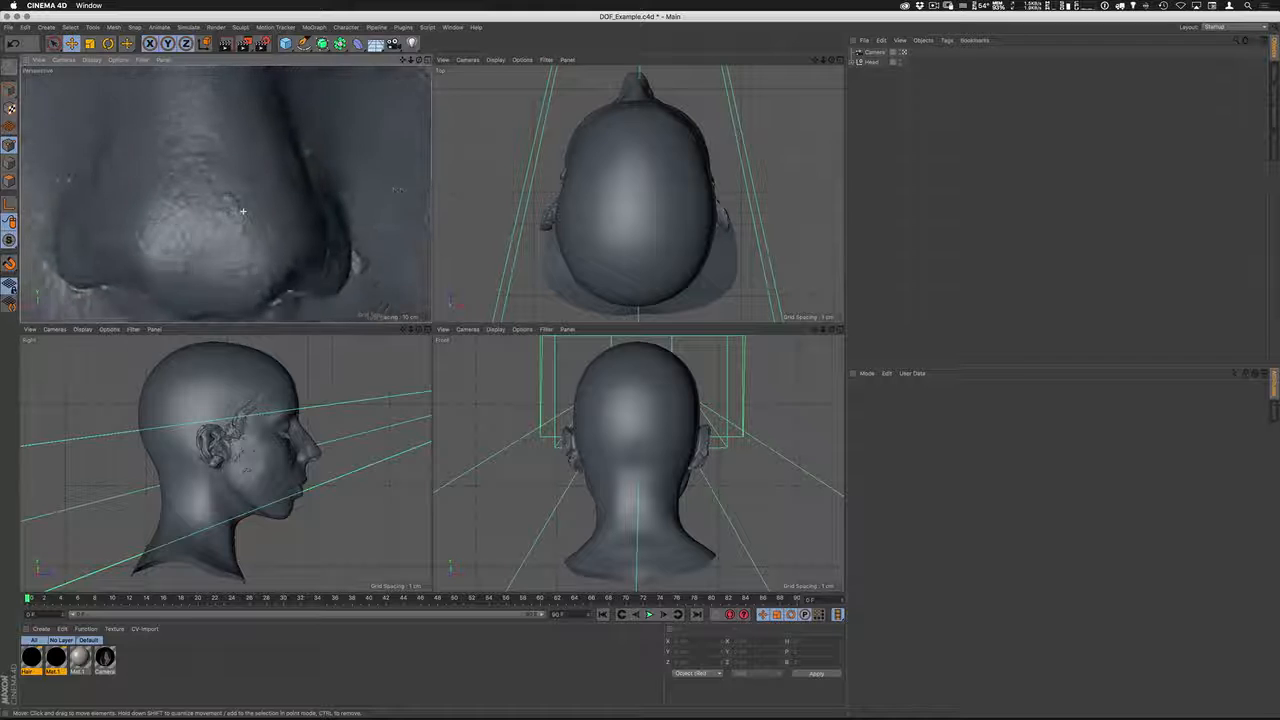
pyautogui.moveTo(337, 206)
pyautogui.keyDown('alt'); pyautogui.mouseDown()
pyautogui.moveTo(338, 165)
pyautogui.moveTo(344, 196)
pyautogui.mouseUp(); pyautogui.keyUp('alt')
pyautogui.keyDown('alt'); pyautogui.moveTo(346, 193); pyautogui.dragTo(236, 200, button='right'); pyautogui.keyUp('alt')
pyautogui.keyDown('alt'); pyautogui.moveTo(232, 197); pyautogui.dragTo(292, 206); pyautogui.keyUp('alt')
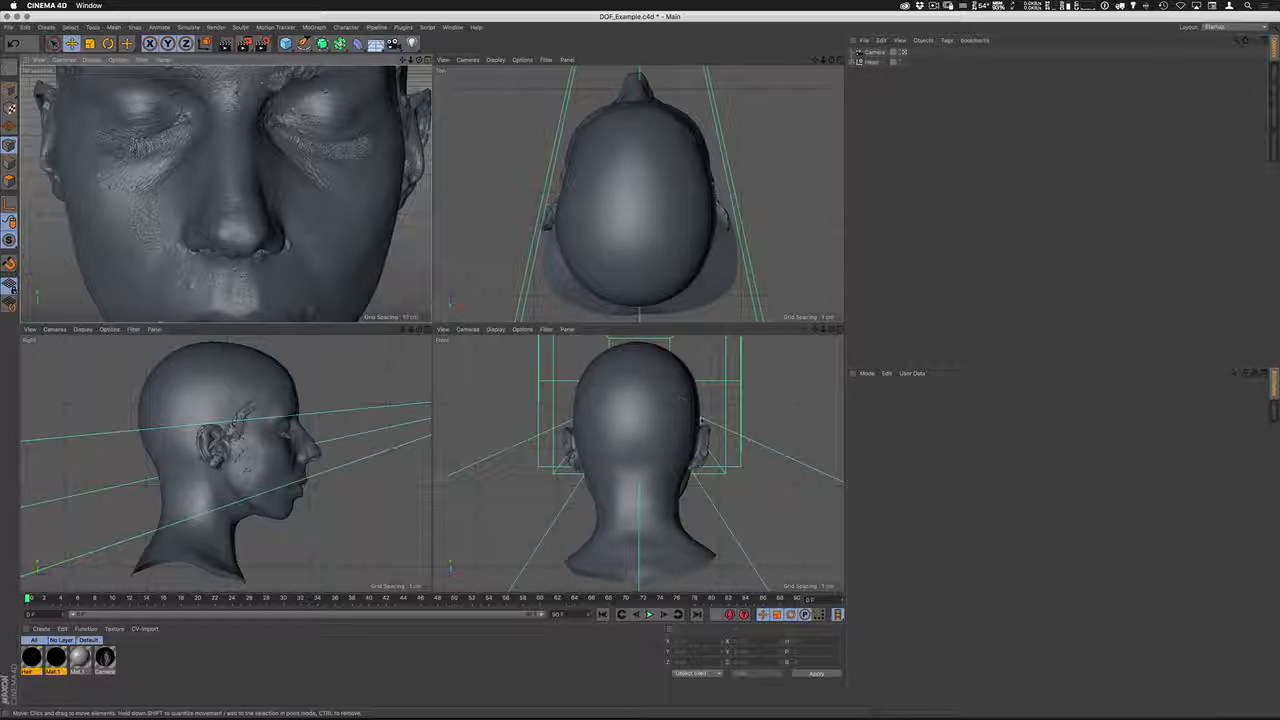
pyautogui.keyDown('alt'); pyautogui.moveTo(369, 417); pyautogui.dragTo(341, 430, button='right'); pyautogui.keyUp('alt')
pyautogui.keyDown('alt'); pyautogui.moveTo(402, 411); pyautogui.dragTo(274, 435, button='middle'); pyautogui.keyUp('alt')
# Set the camera's focus distance to 30 cm, and extend it to about 35 cm so the focus plane cuts through the face
pyautogui.click(875, 52)
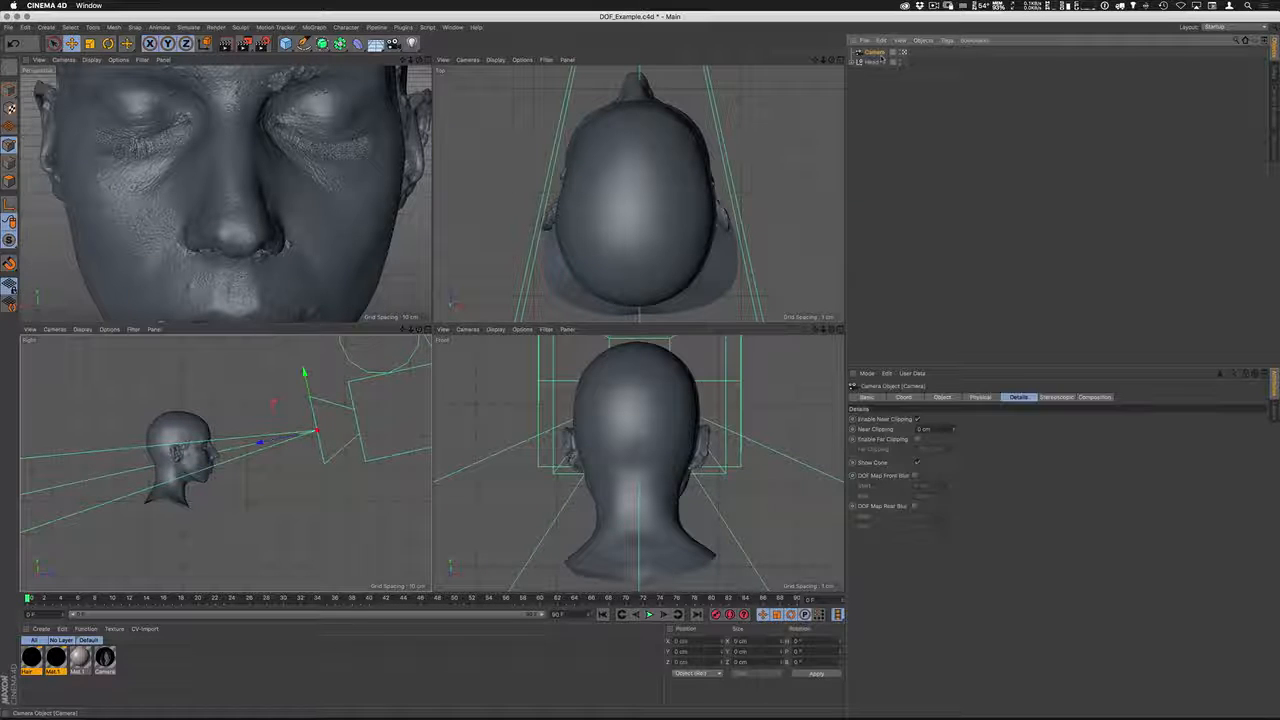
pyautogui.click(943, 397)
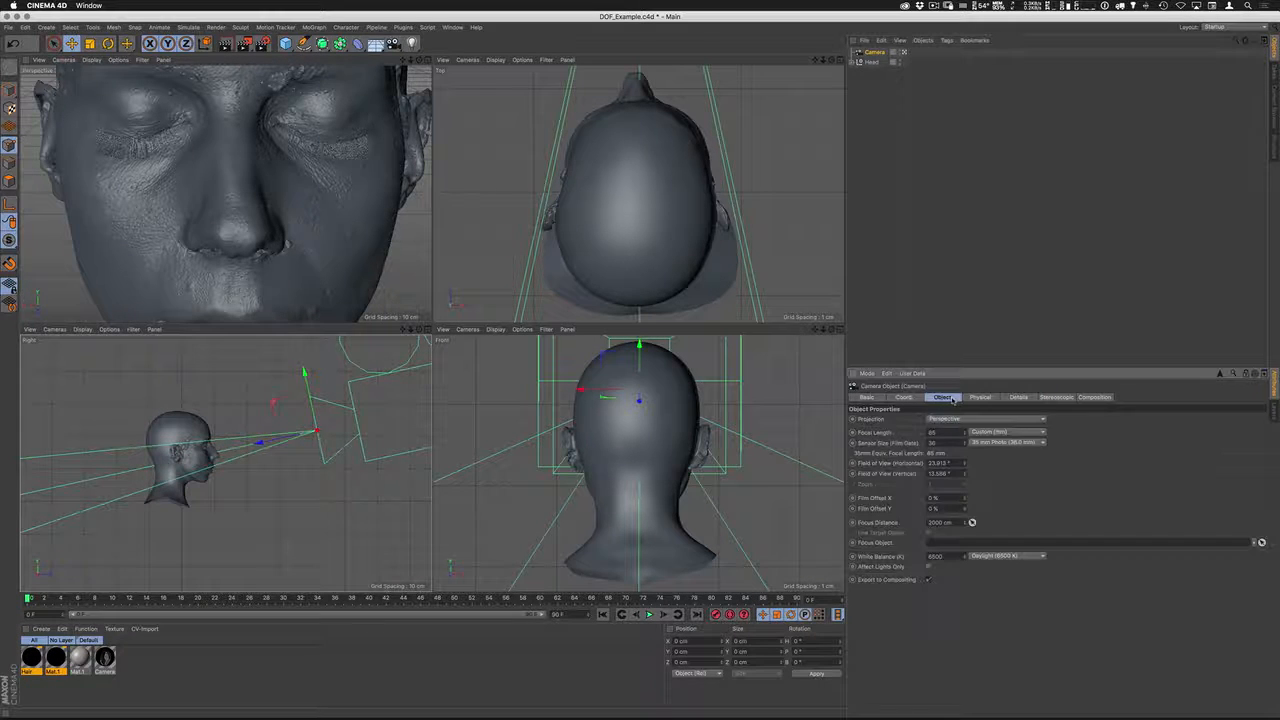
pyautogui.doubleClick(940, 522)
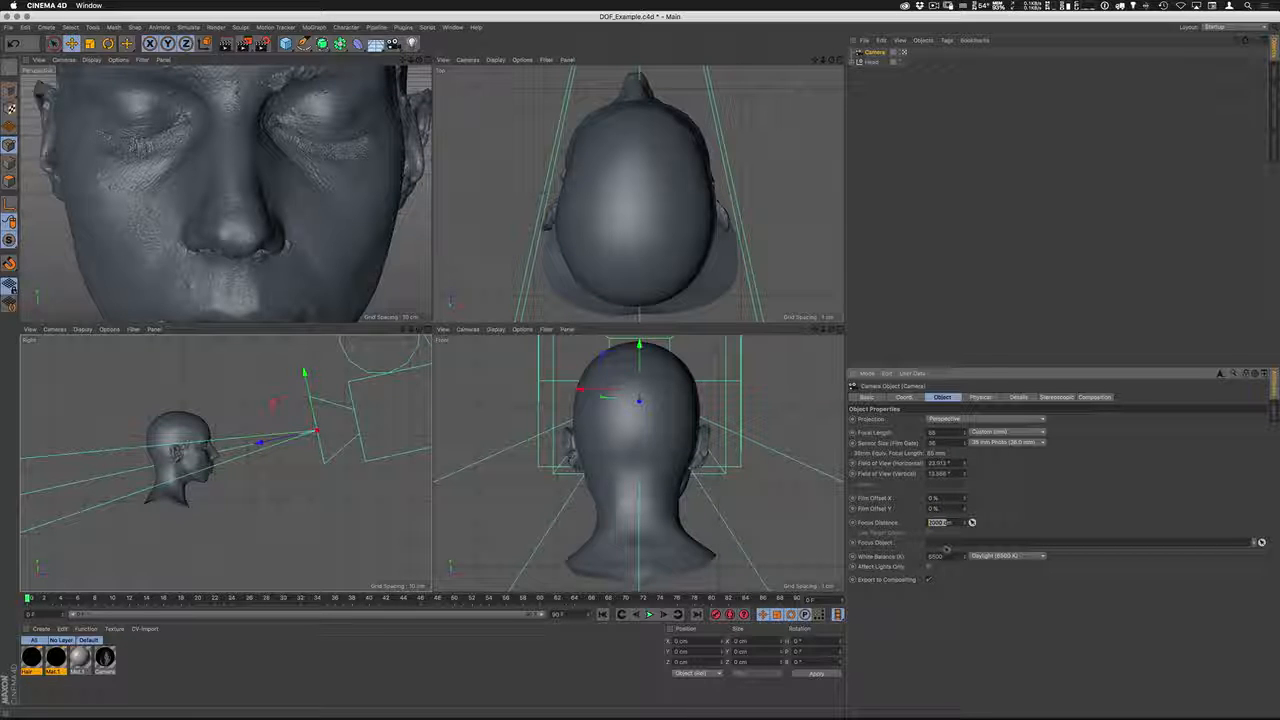
pyautogui.write('8')
pyautogui.press('Return')
pyautogui.doubleClick(939, 522)
pyautogui.write('30')
pyautogui.press('Return')
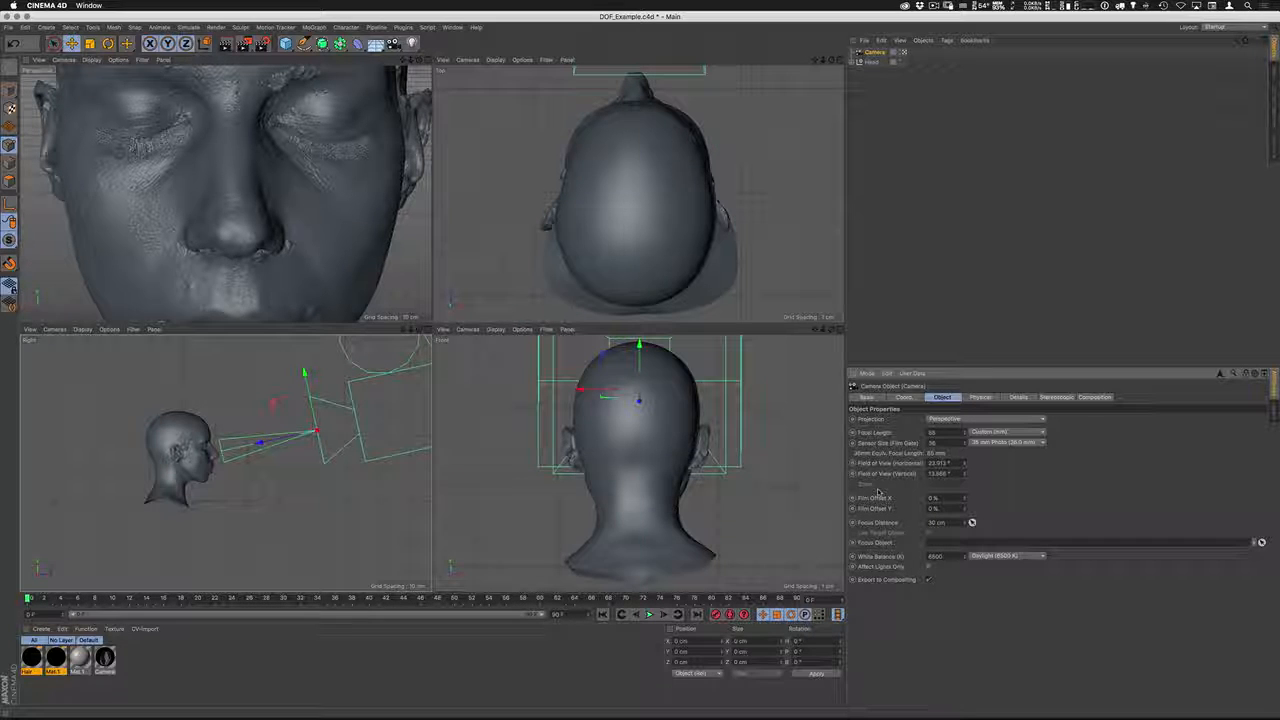
pyautogui.moveTo(966, 524); pyautogui.dragTo(970, 522)
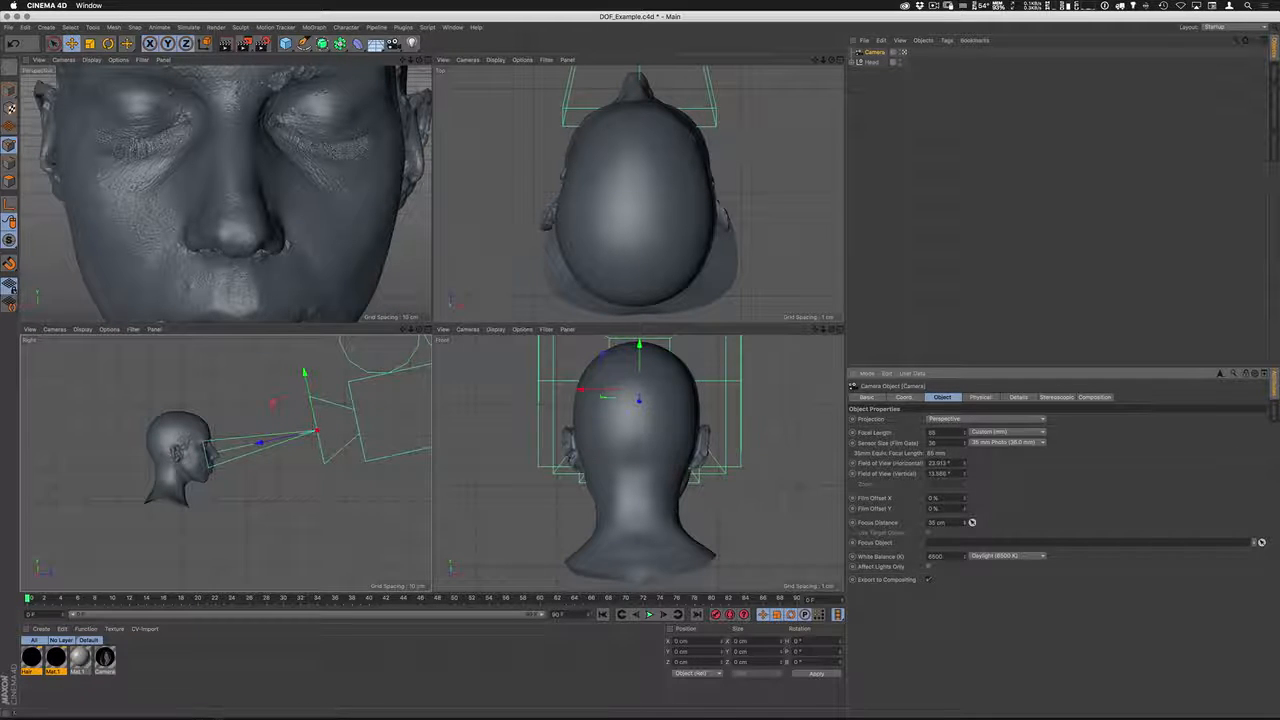
# Enable the camera's DOF Map Rear Blur and set its end to 18 cm
pyautogui.click(1019, 398)
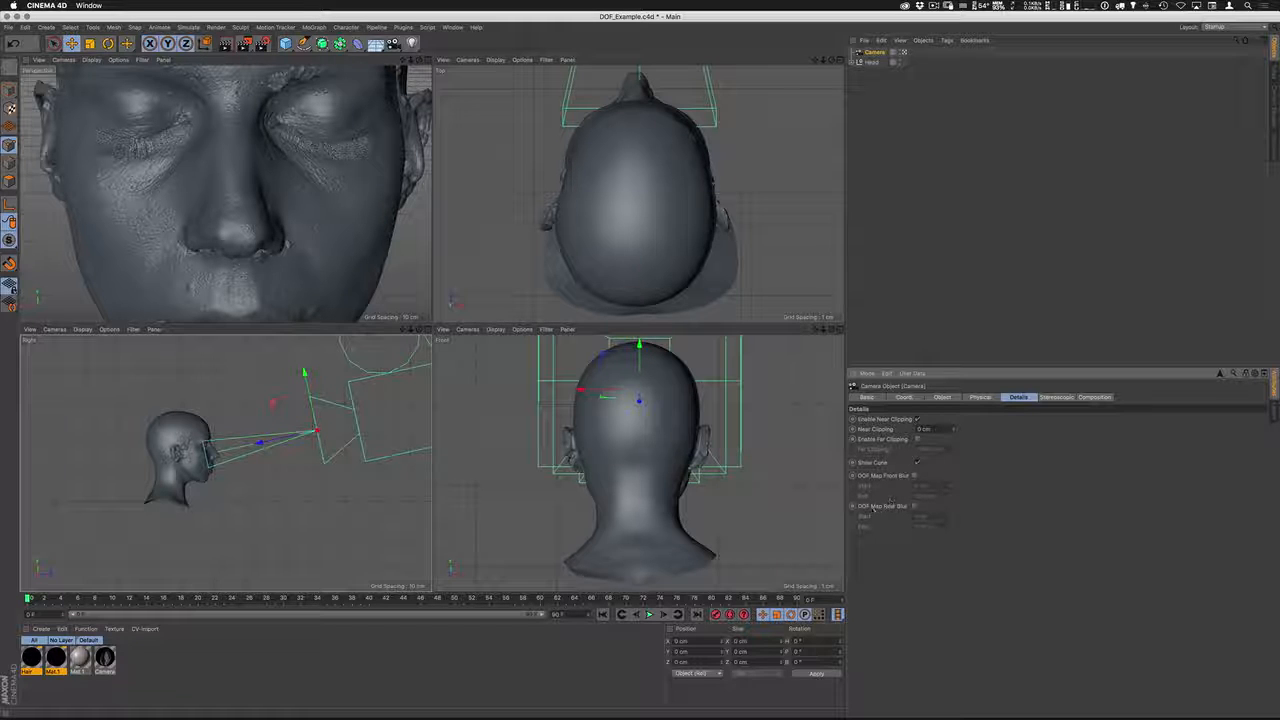
pyautogui.click(914, 506)
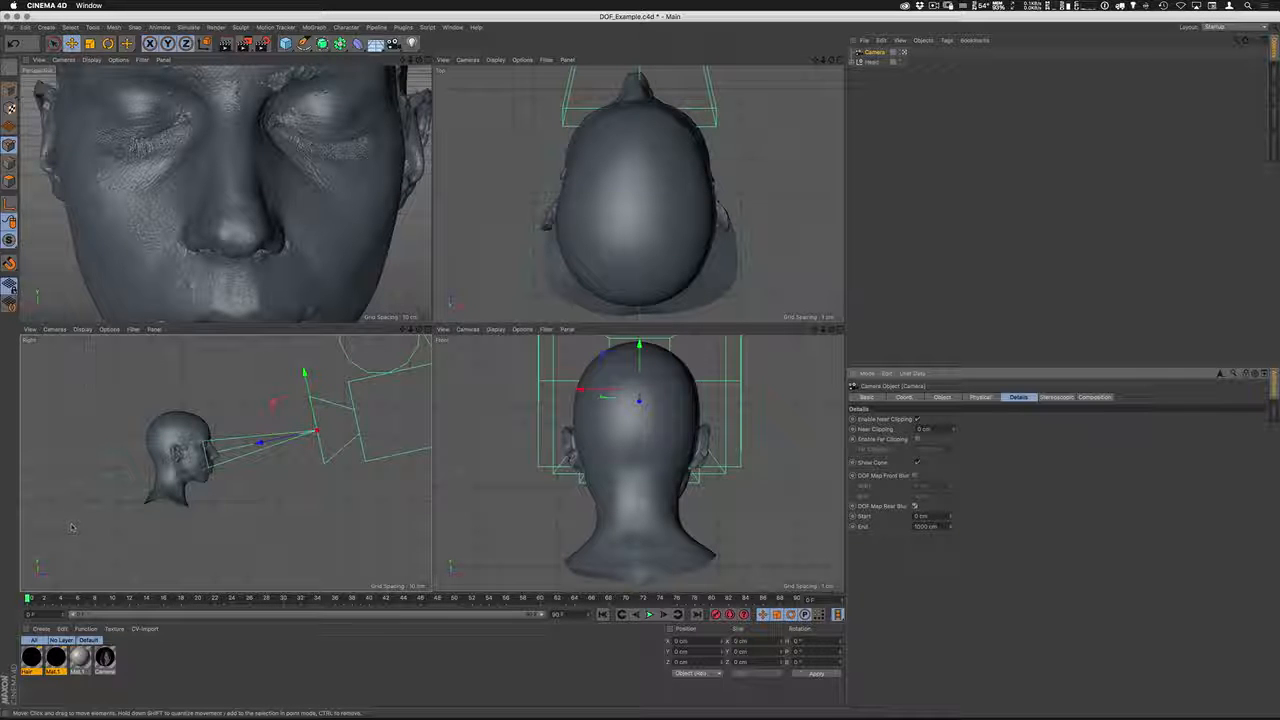
pyautogui.doubleClick(921, 526)
pyautogui.write('40')
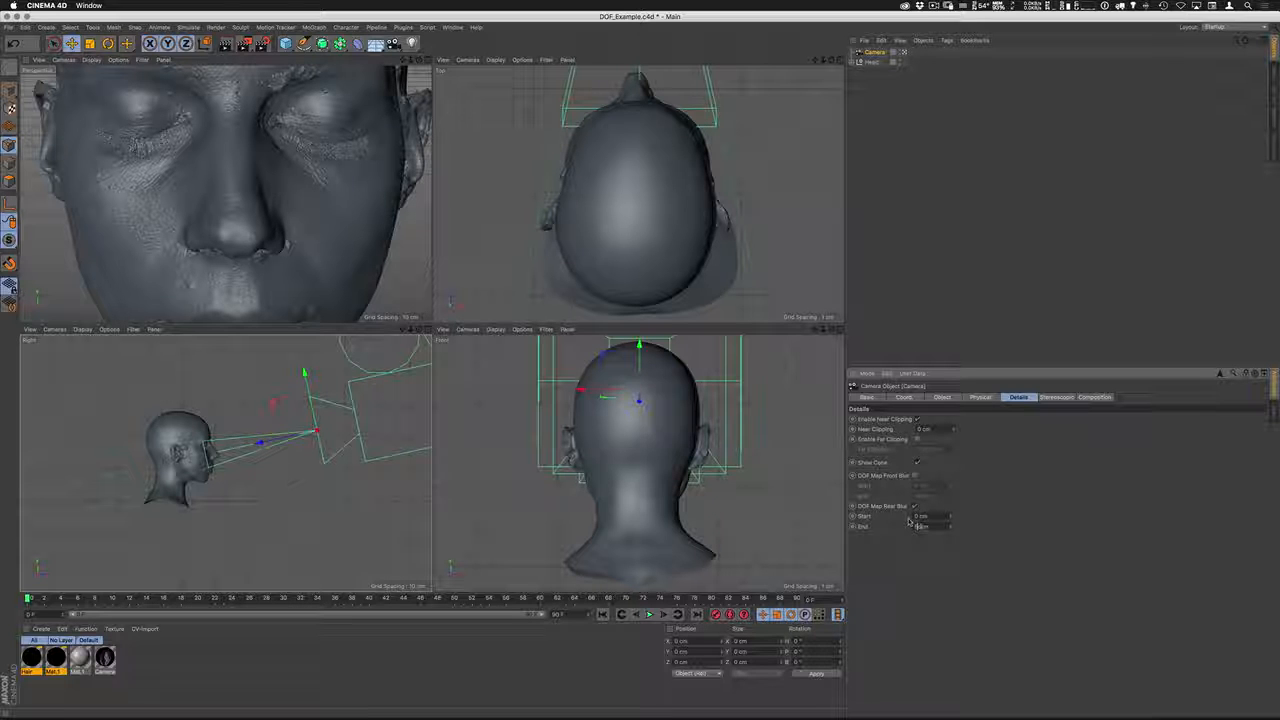
pyautogui.press('Return')
pyautogui.write('36')
pyautogui.press('Return')
pyautogui.moveTo(954, 530); pyautogui.dragTo(948, 543)
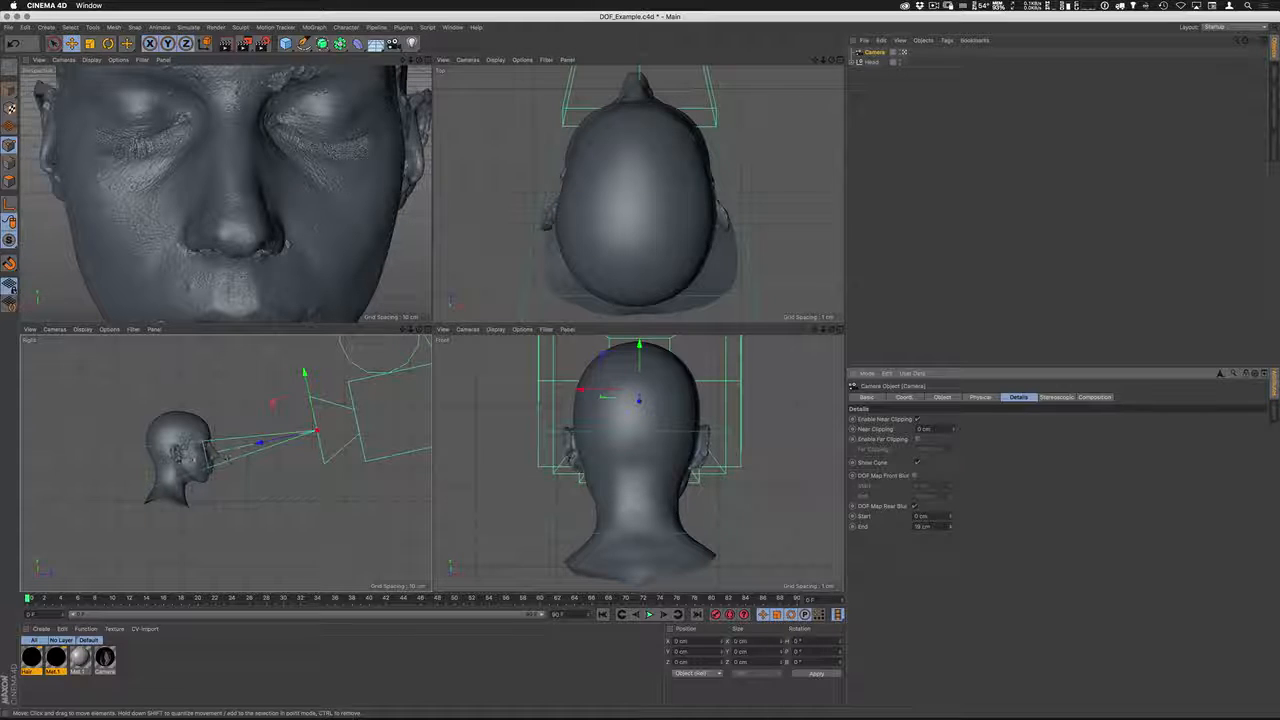
# Add a Depth pass to the Multi-Pass output in the render settings
pyautogui.click(236, 61)
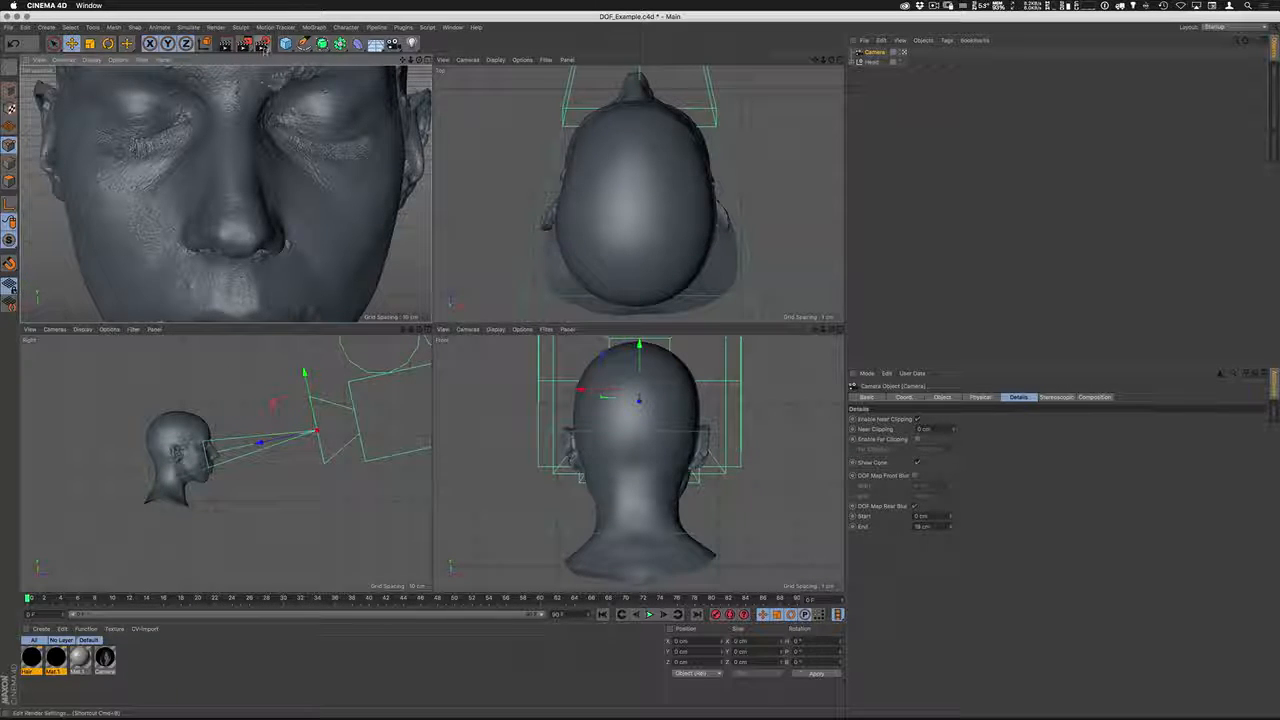
pyautogui.click(262, 43)
pyautogui.click(80, 59)
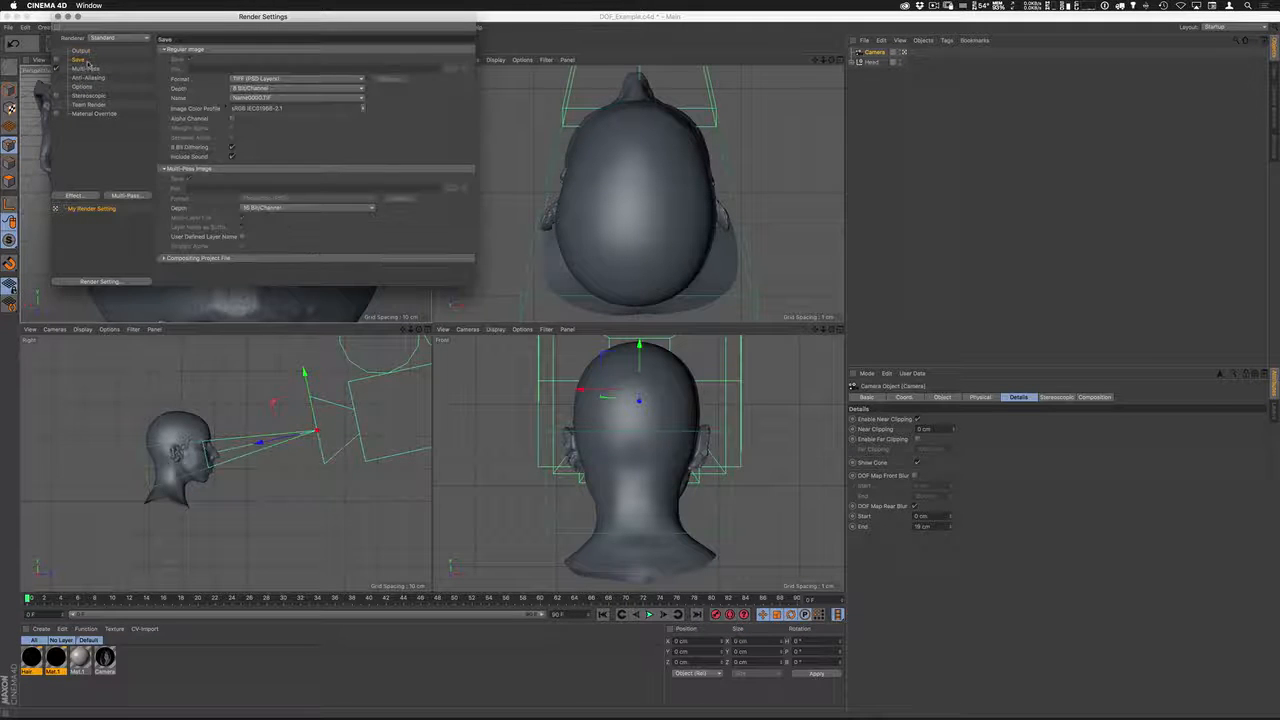
pyautogui.click(87, 68)
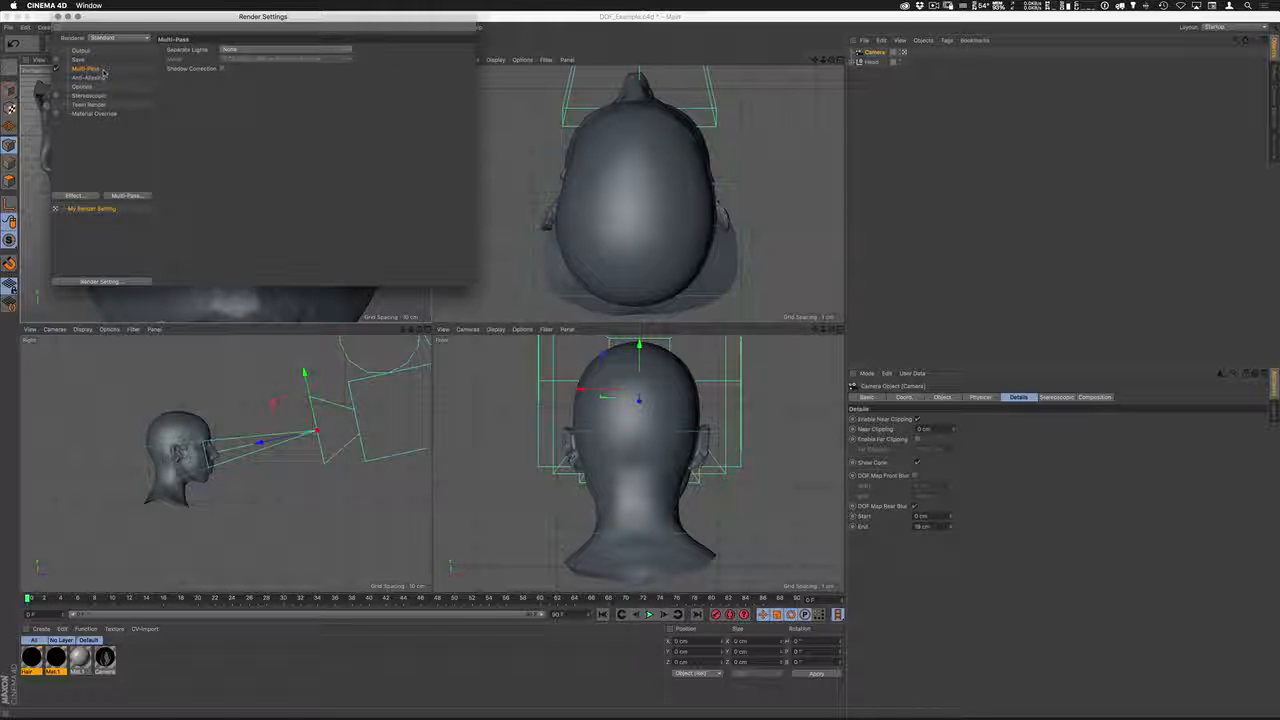
pyautogui.click(128, 195)
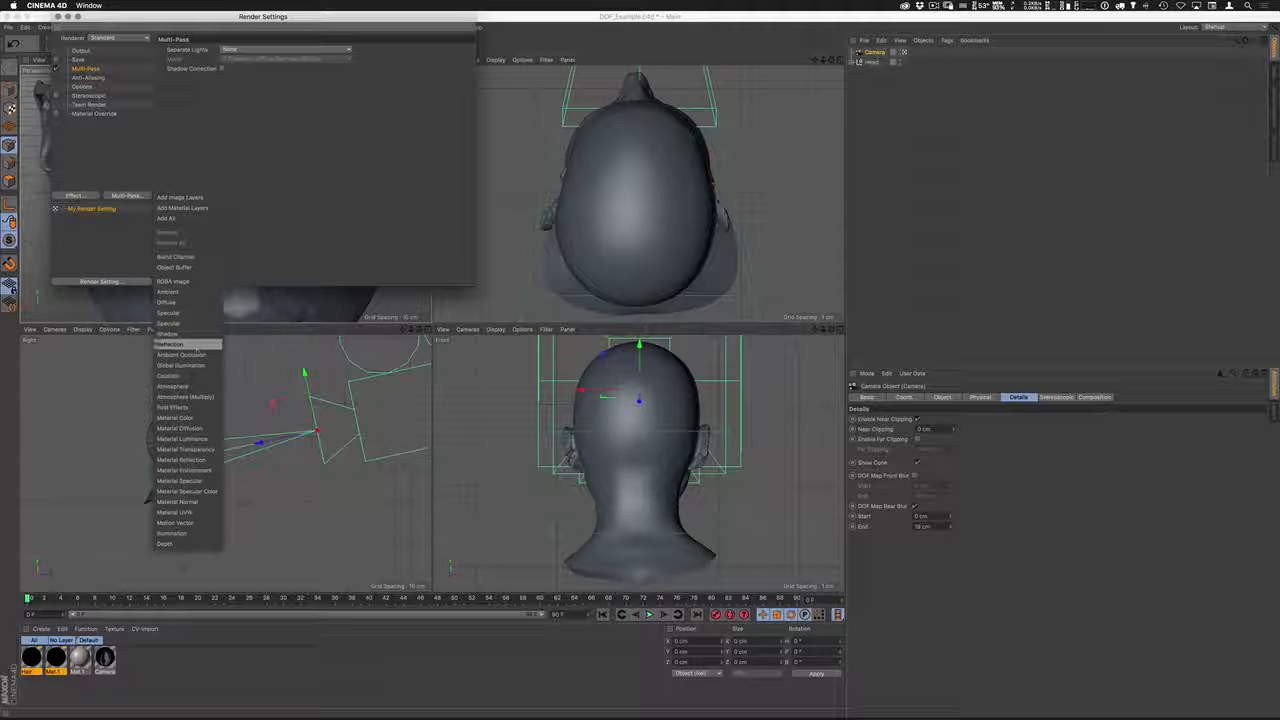
pyautogui.click(175, 544)
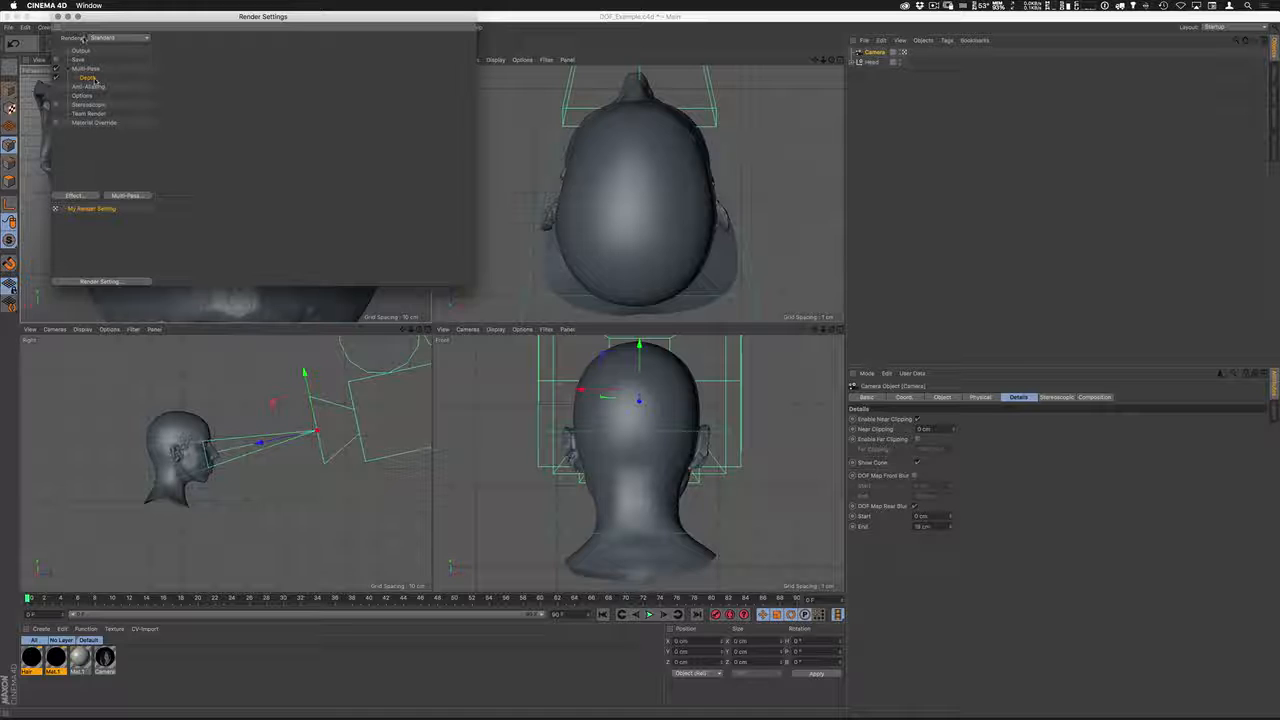
pyautogui.click(57, 16)
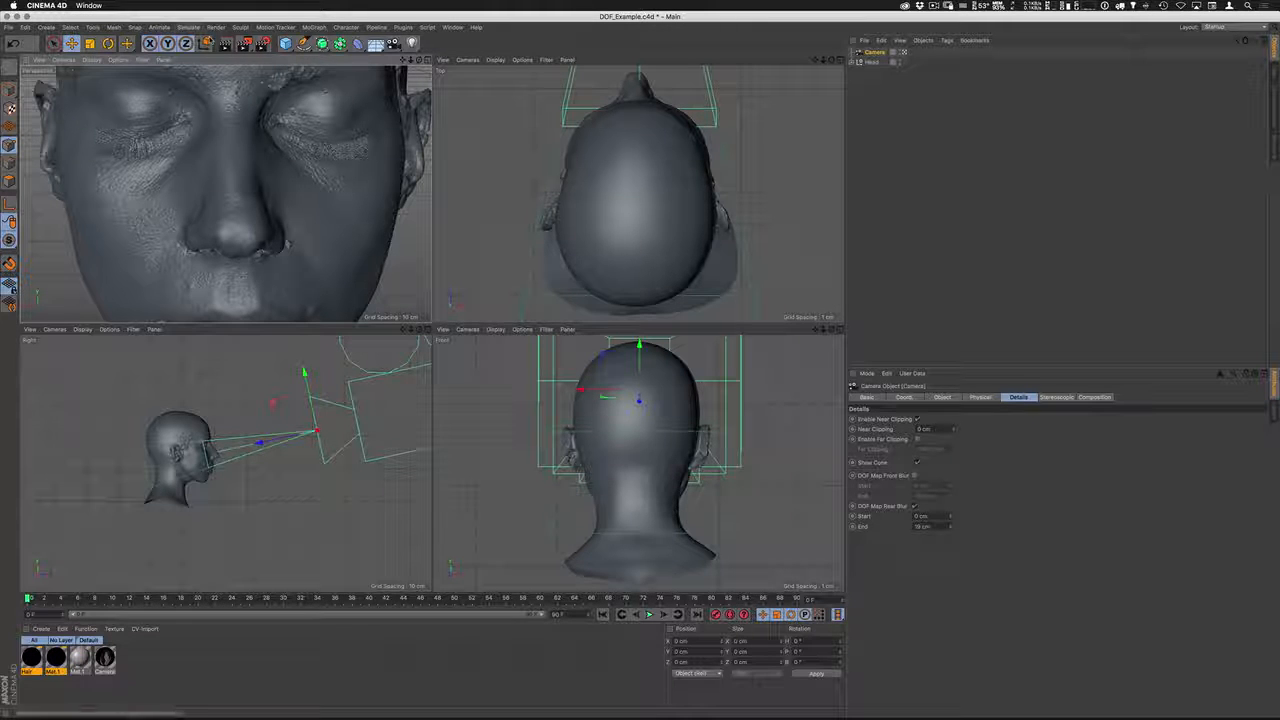
# Render the frame to the Picture Viewer and examine the Depth layer, closing the viewer when done
pyautogui.click(246, 44)
pyautogui.moveTo(814, 153); pyautogui.dragTo(622, 114)
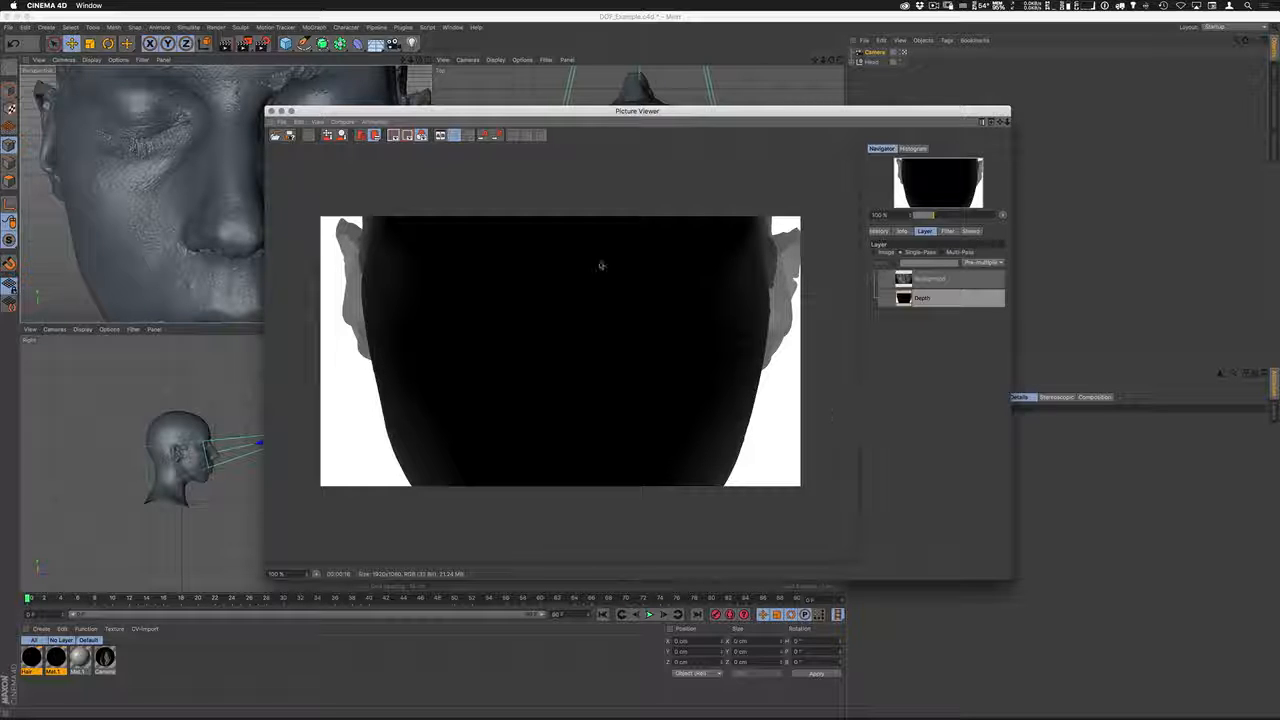
pyautogui.moveTo(513, 114); pyautogui.dragTo(660, 126)
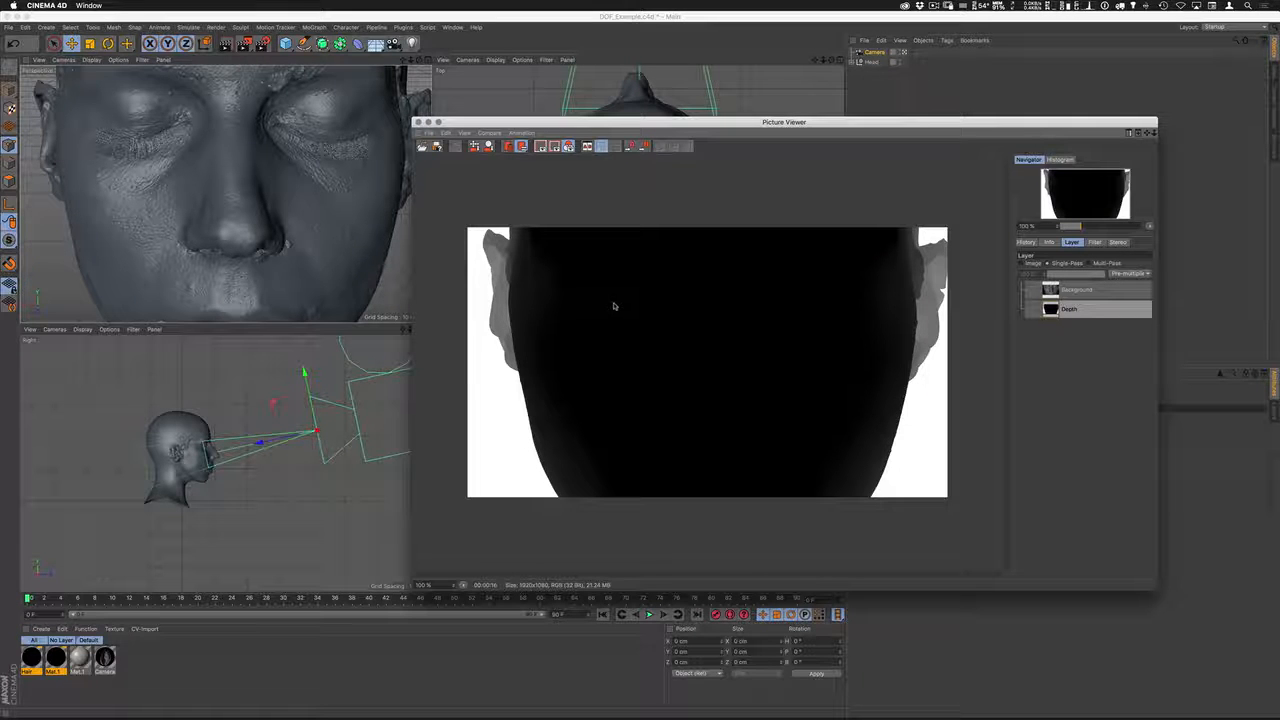
pyautogui.click(418, 122)
# Shorten the camera's focus distance to 31 cm and render again to compare the Depth layer in the Picture Viewer
pyautogui.click(942, 397)
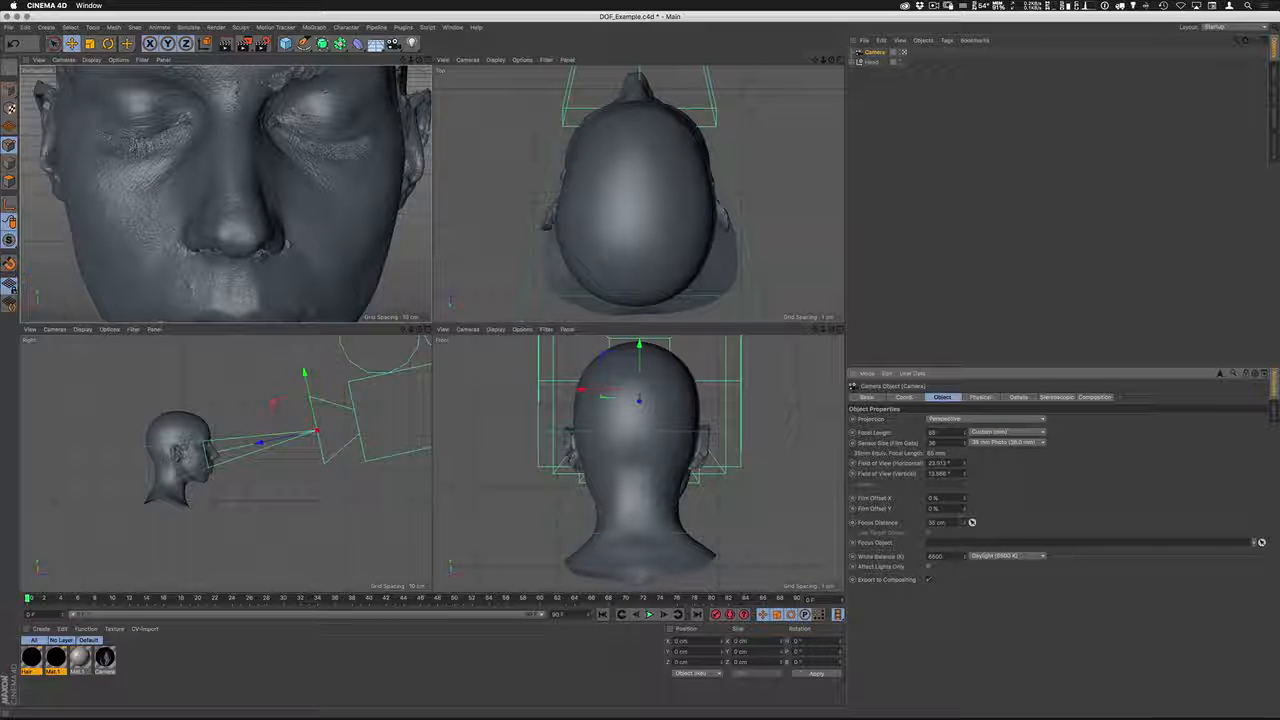
pyautogui.moveTo(965, 523); pyautogui.dragTo(965, 528)
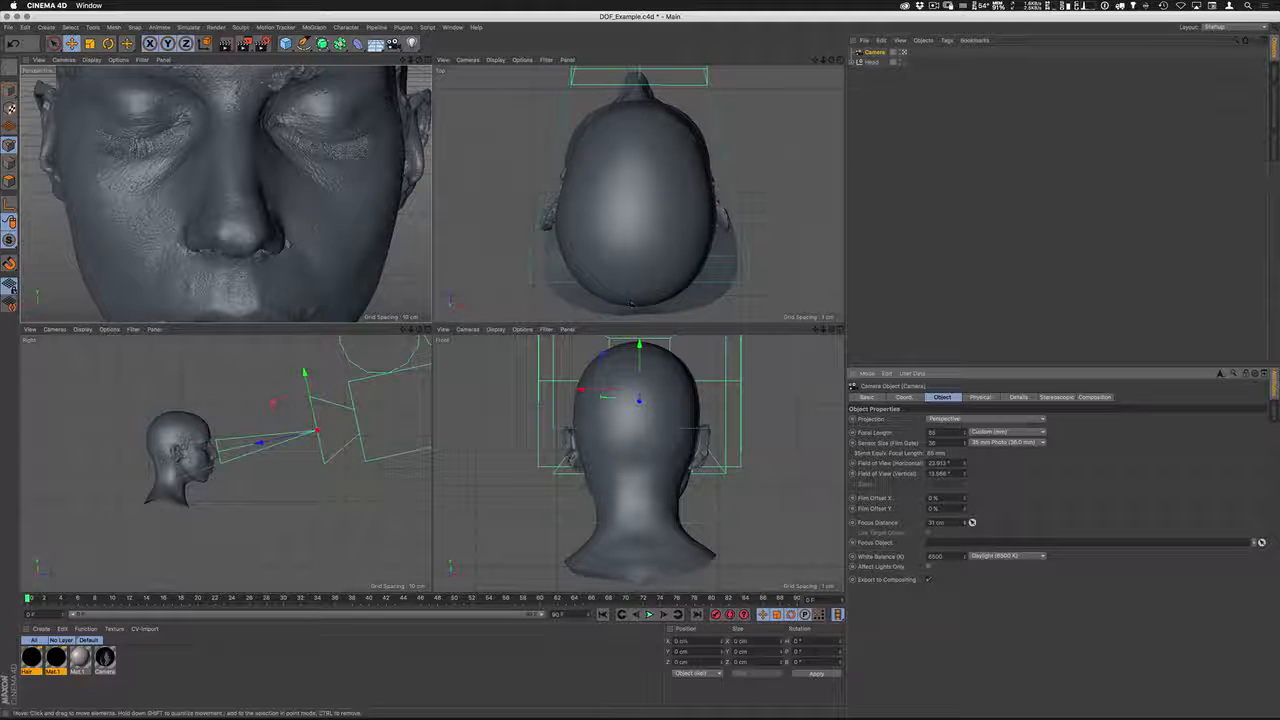
pyautogui.click(244, 43)
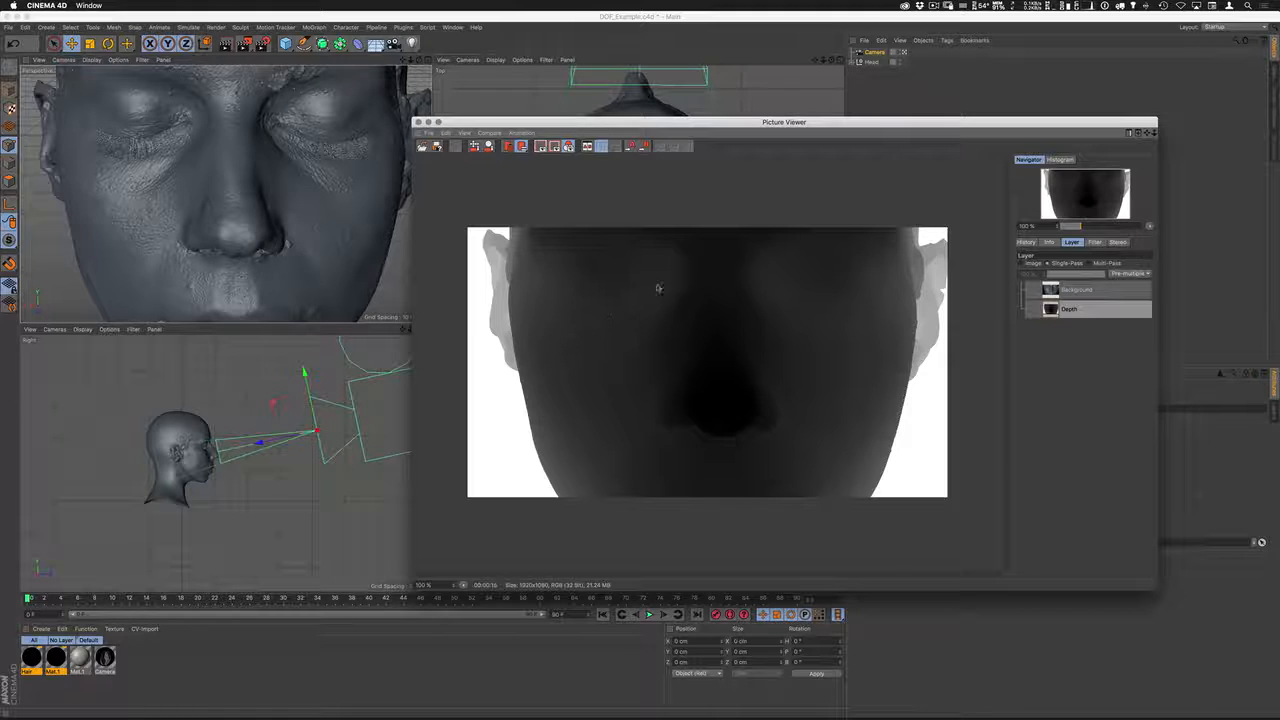
pyautogui.click(418, 122)
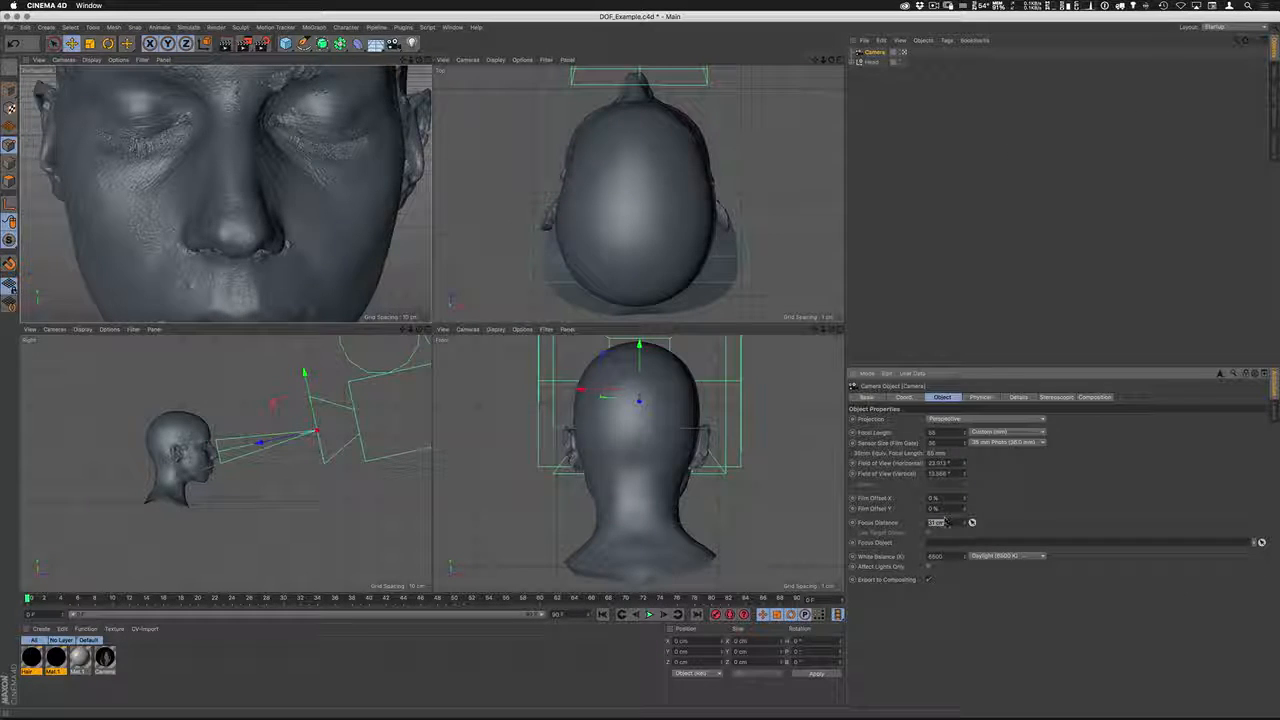
# Set the camera's focus distance to 35 cm and enable DOF Map Front Blur with an end of 6 cm
pyautogui.write('35')
pyautogui.press('Return')
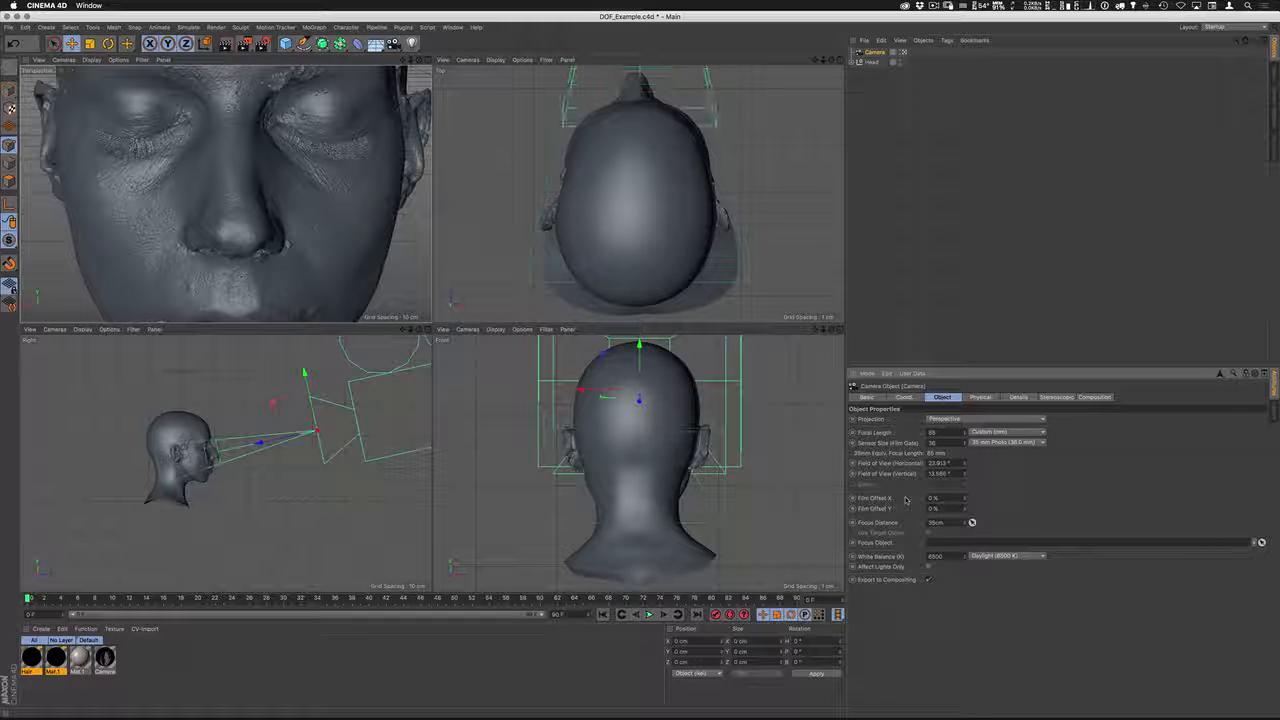
pyautogui.click(980, 397)
pyautogui.click(1018, 397)
pyautogui.click(915, 476)
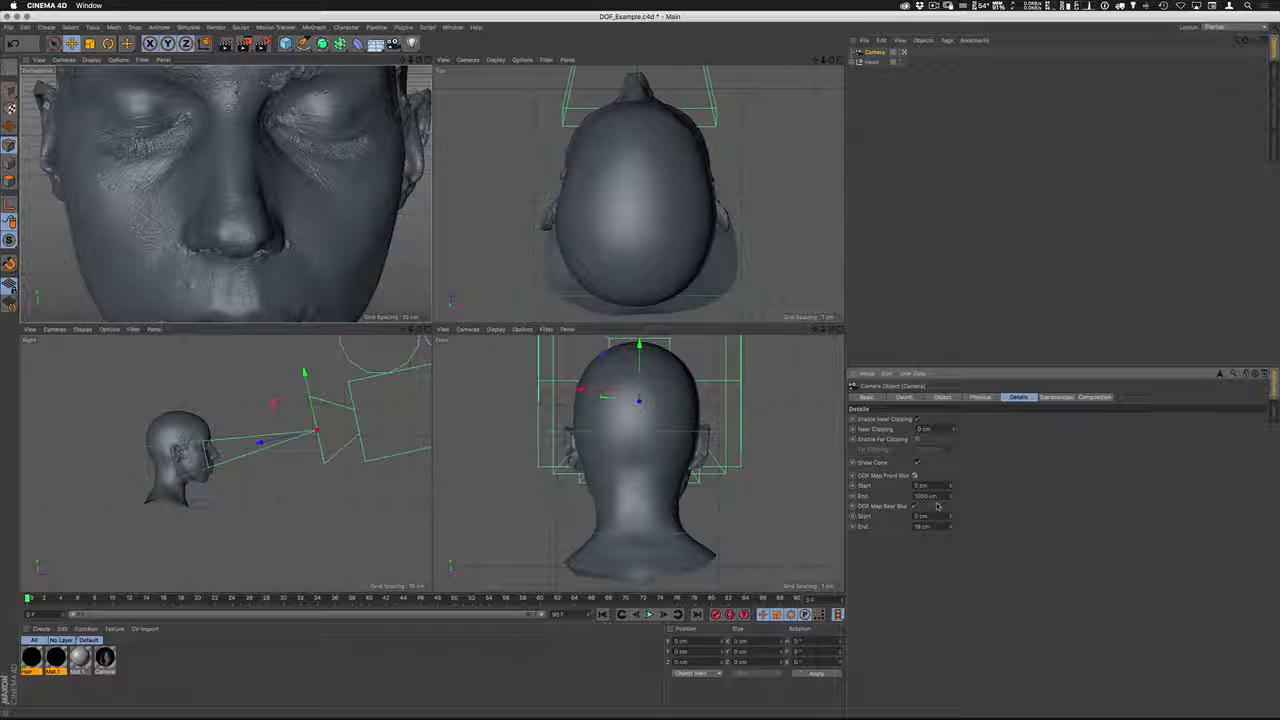
pyautogui.doubleClick(922, 496)
pyautogui.write('10')
pyautogui.write('6')
pyautogui.press('Return')
# Render the frame with front and rear blur enabled and examine its Depth layer in the Picture Viewer
pyautogui.click(244, 43)
pyautogui.click(244, 44)
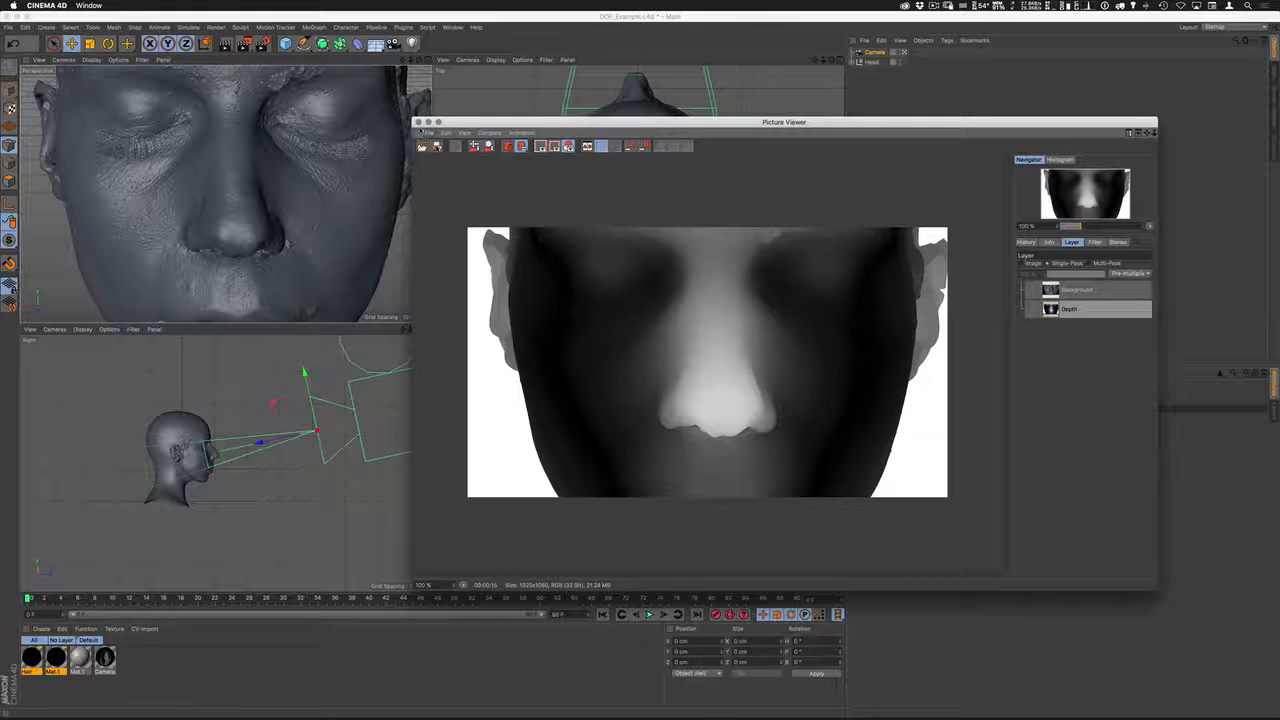
pyautogui.click(418, 122)
# Review the format and bit depth for regular and multi-pass images in the render settings' Save options
pyautogui.press('super+b')
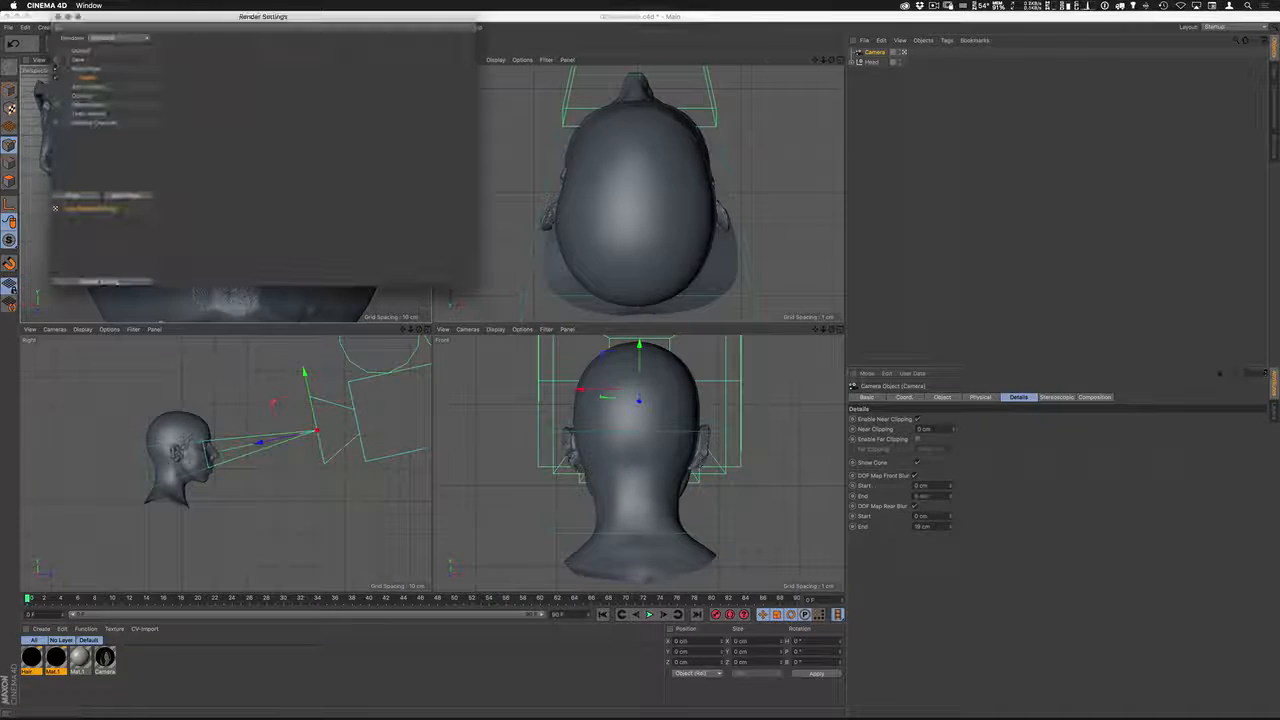
pyautogui.click(81, 59)
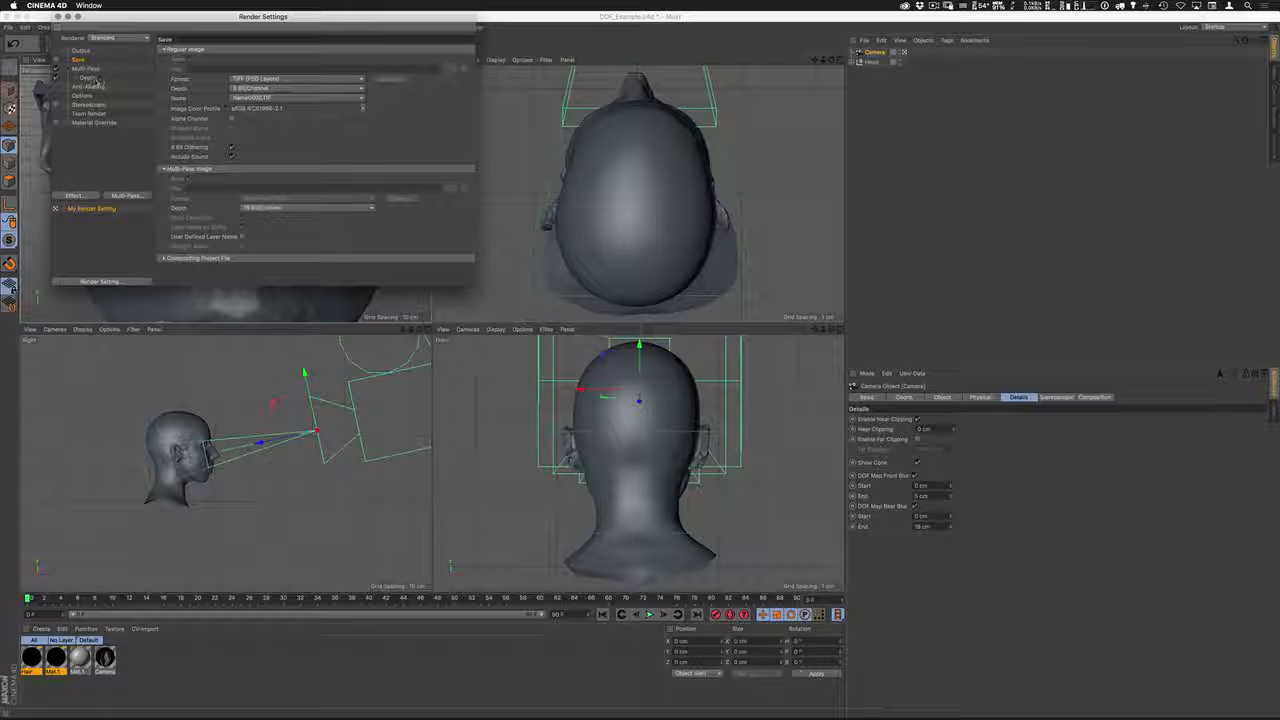
pyautogui.click(57, 17)
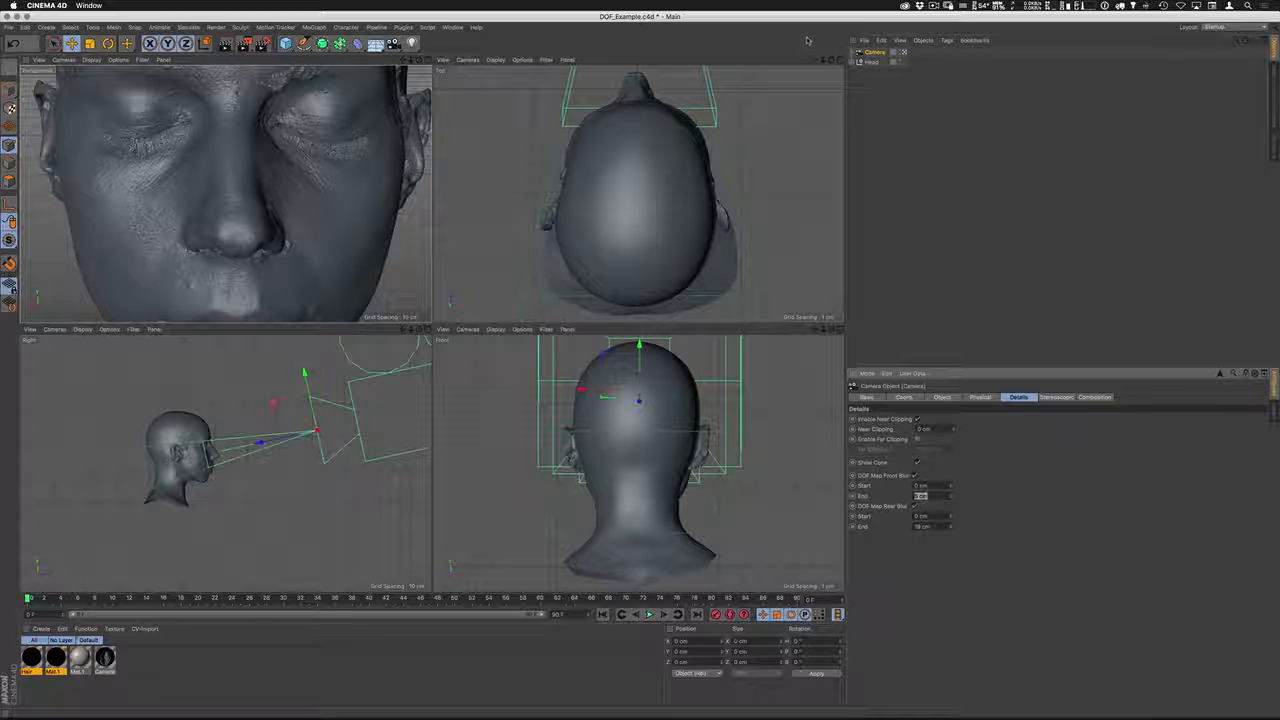
# Switch to After Effects and preview the 01_DOF_Start composition
pyautogui.press('super+Tab')
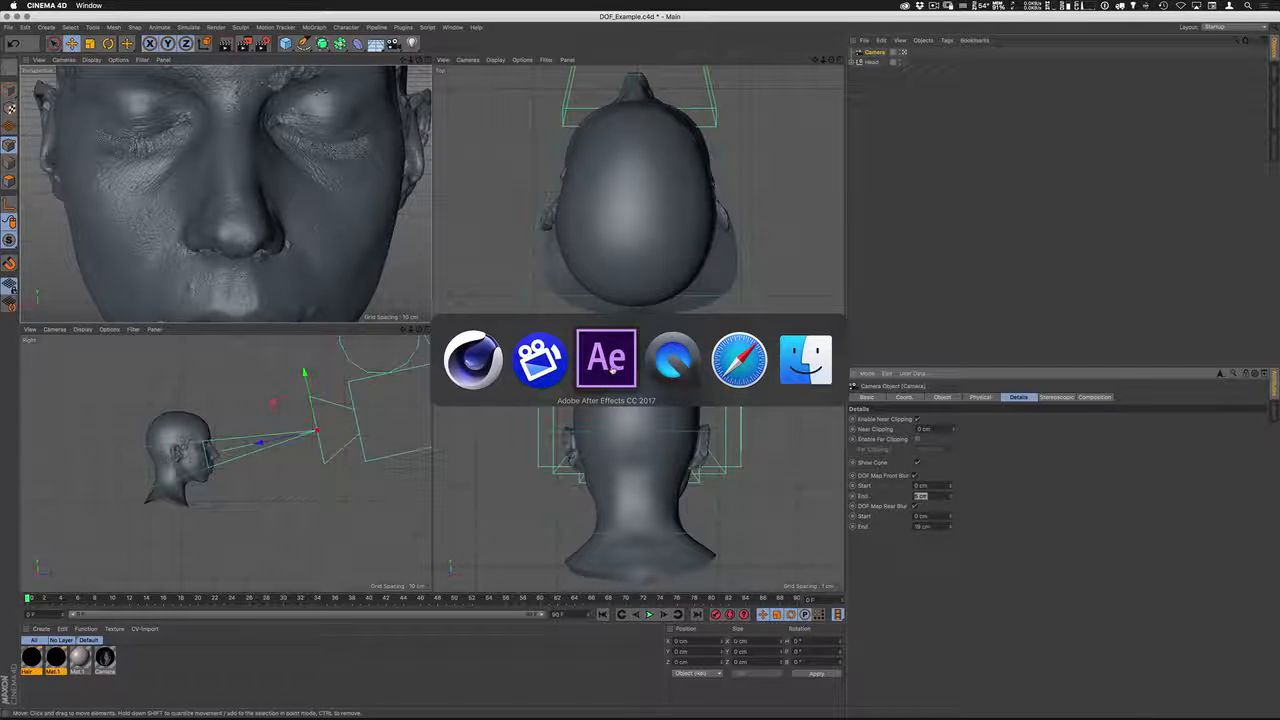
pyautogui.click(612, 369)
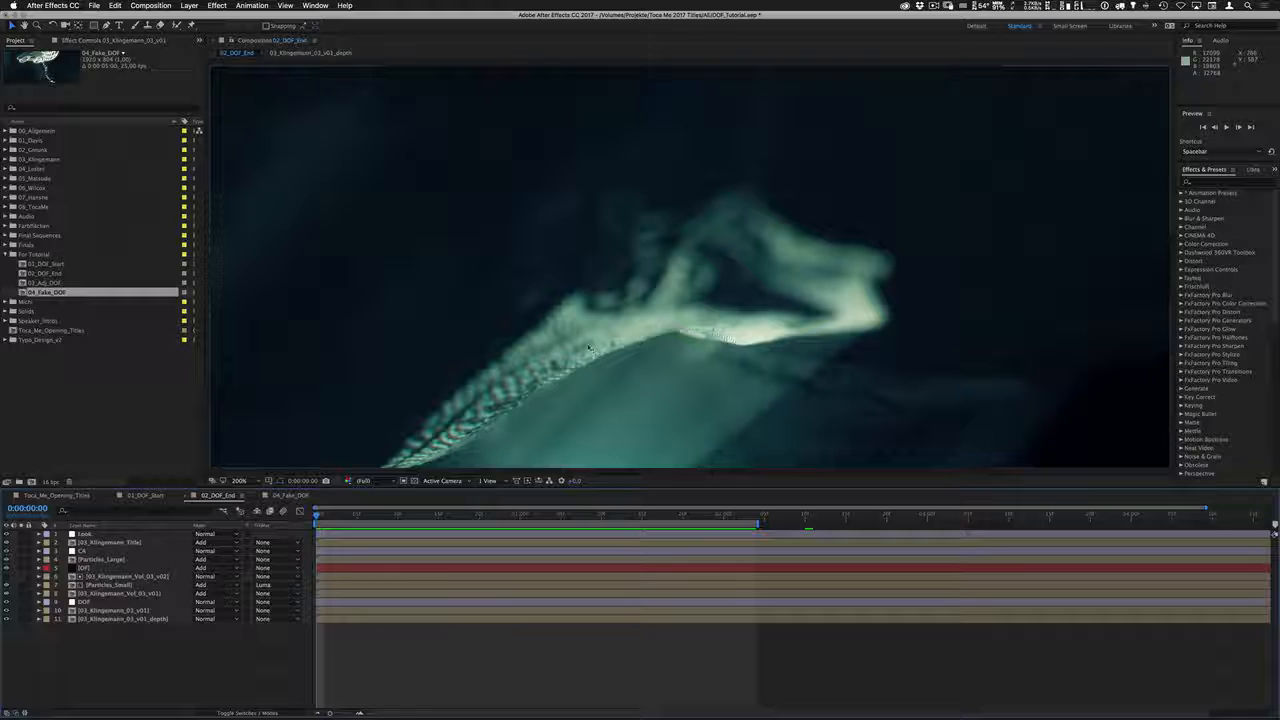
pyautogui.click(145, 495)
pyautogui.press('space')
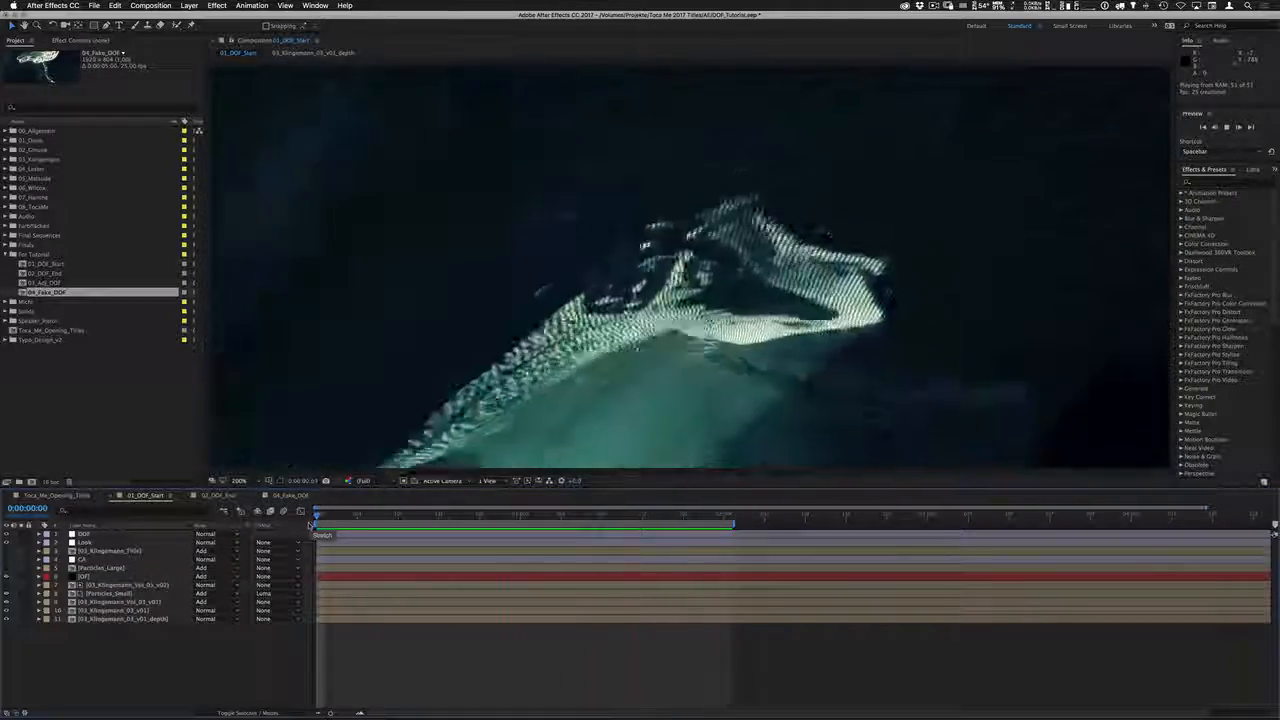
# List the effects on the Look layer, stop the preview, and compare the image with that layer hidden and shown
pyautogui.click(88, 543)
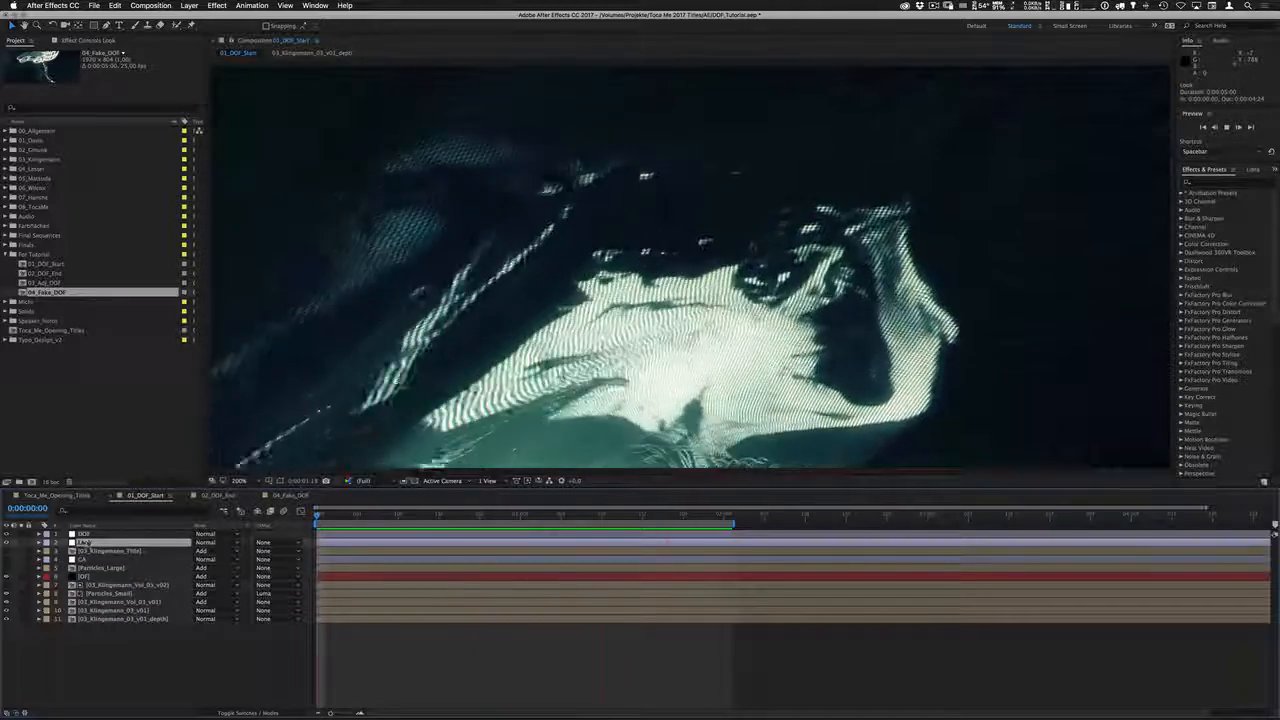
pyautogui.press('e')
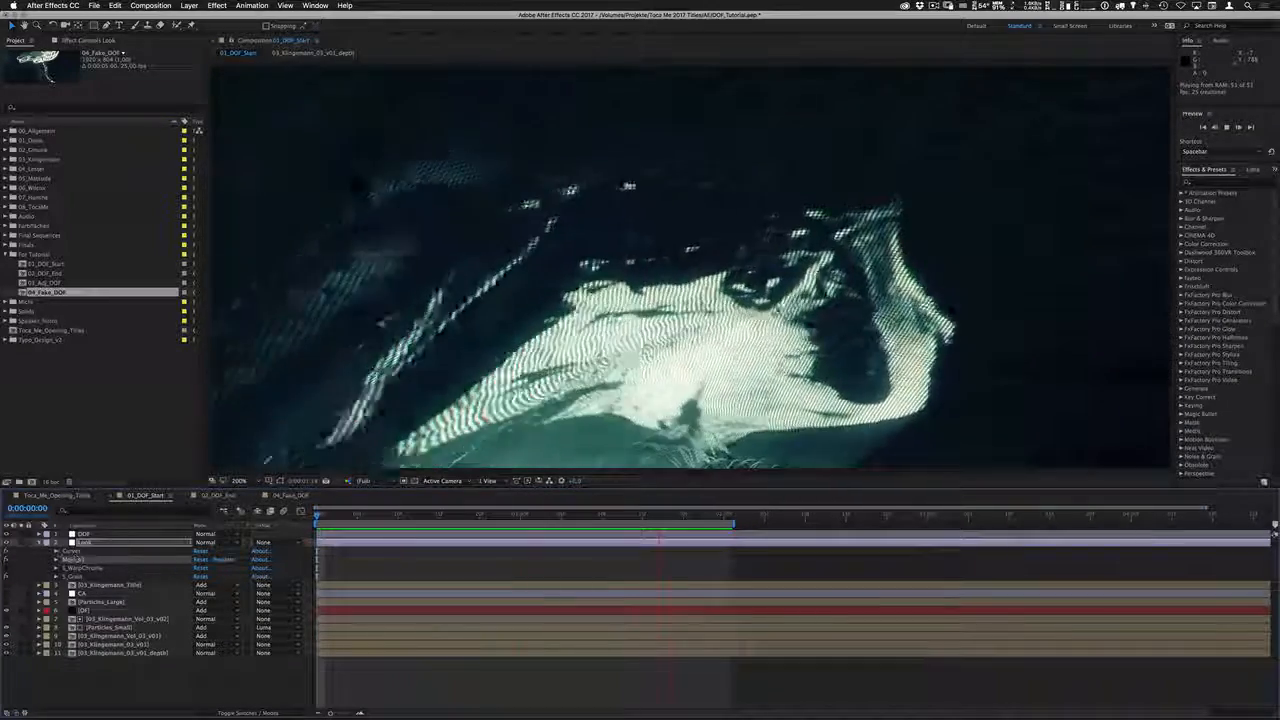
pyautogui.press('e')
pyautogui.press('space')
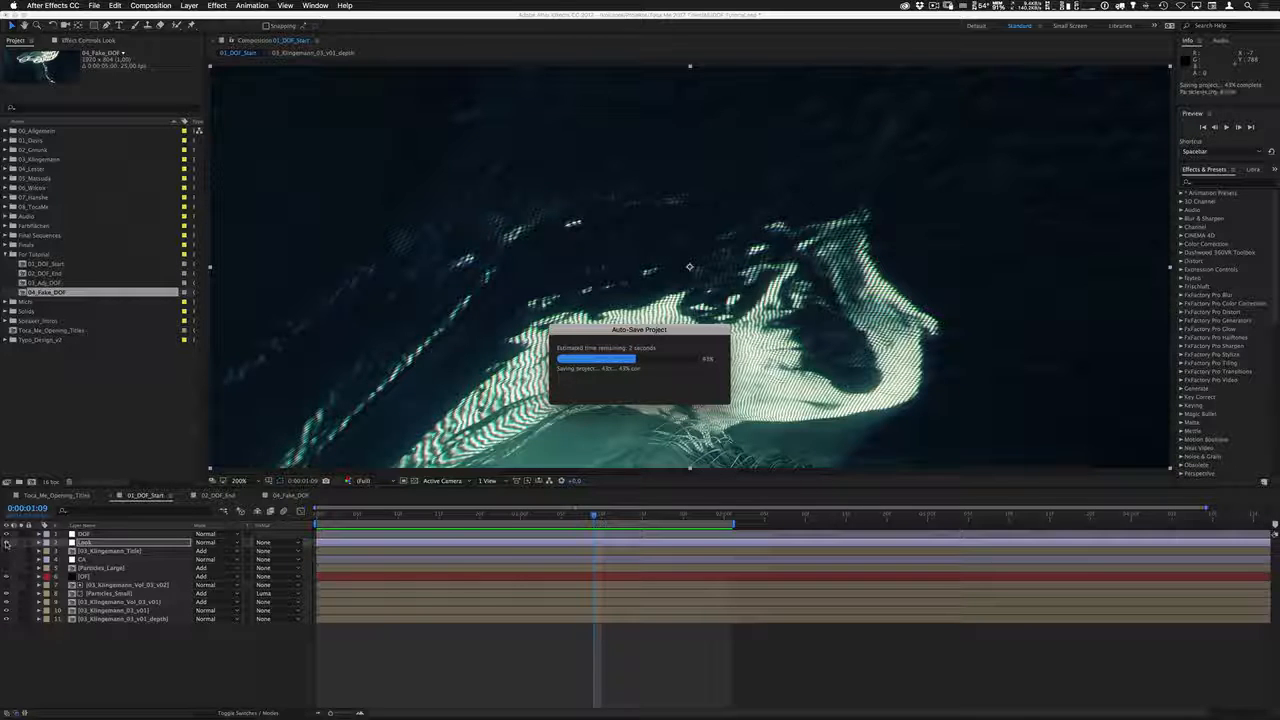
pyautogui.click(7, 543)
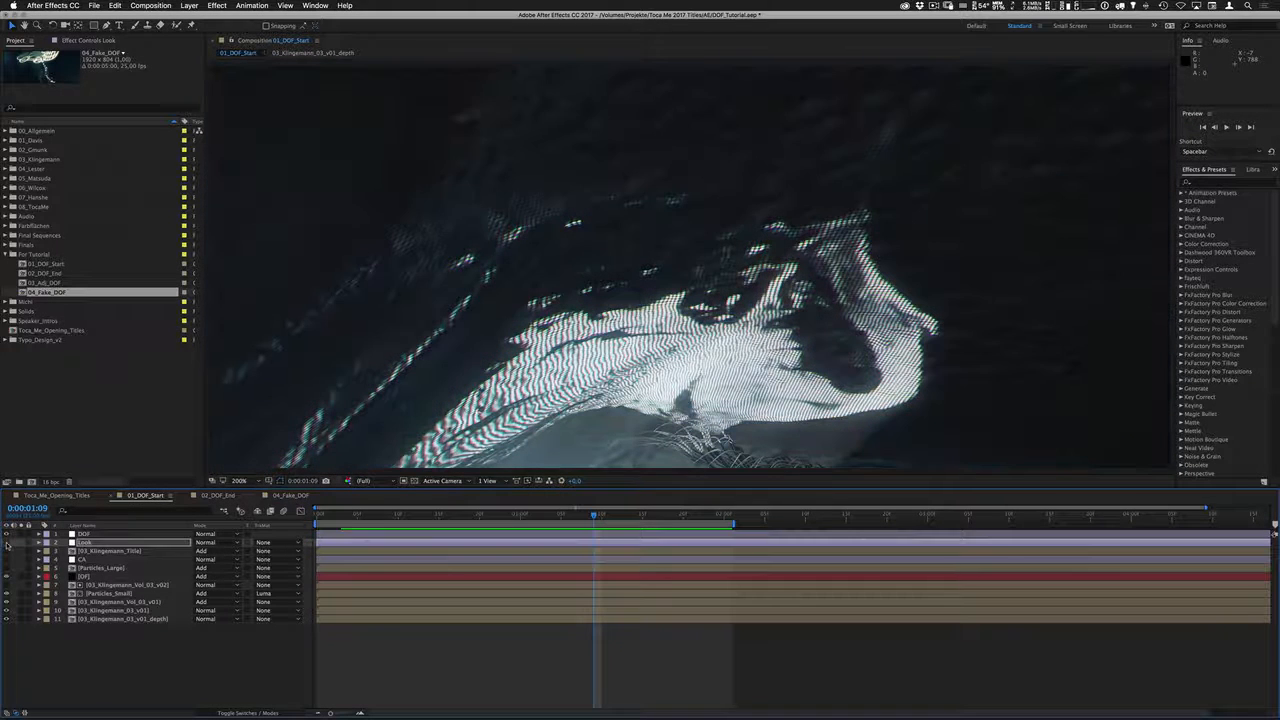
pyautogui.click(7, 543)
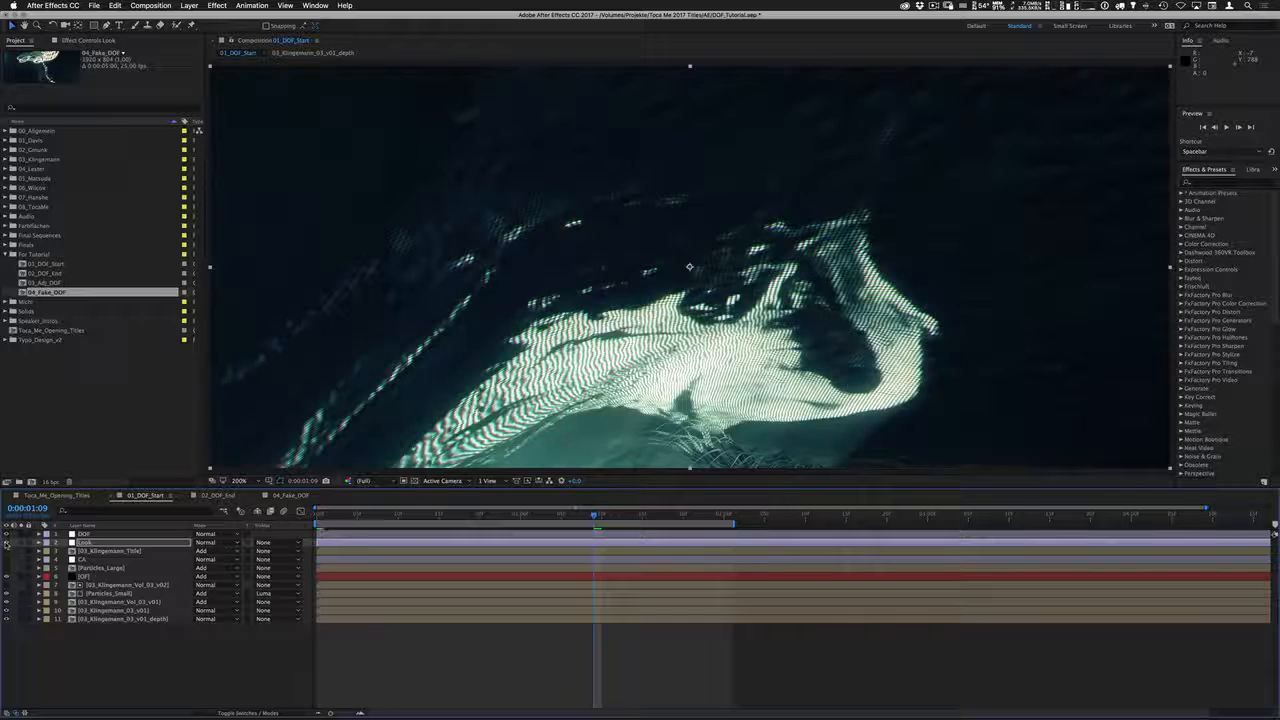
# Replace the existing DOF layer with a new adjustment layer named DOF
pyautogui.click(86, 534)
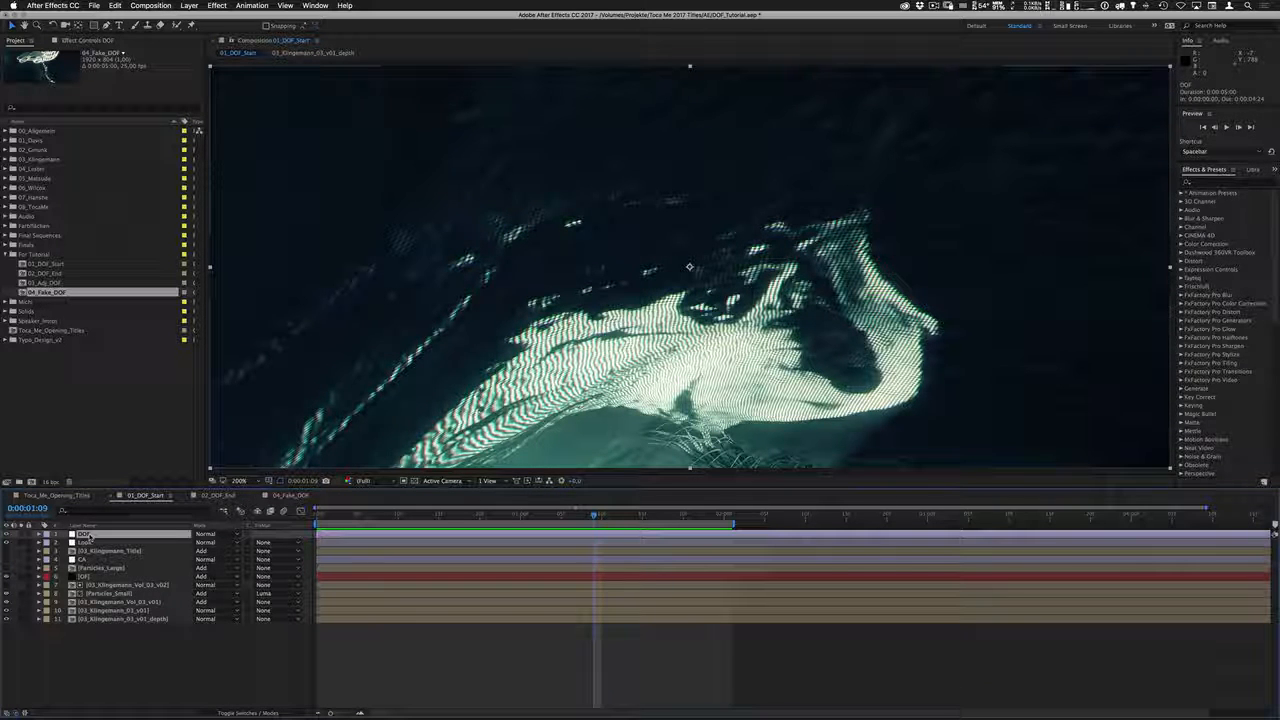
pyautogui.press('Delete')
pyautogui.click(189, 5)
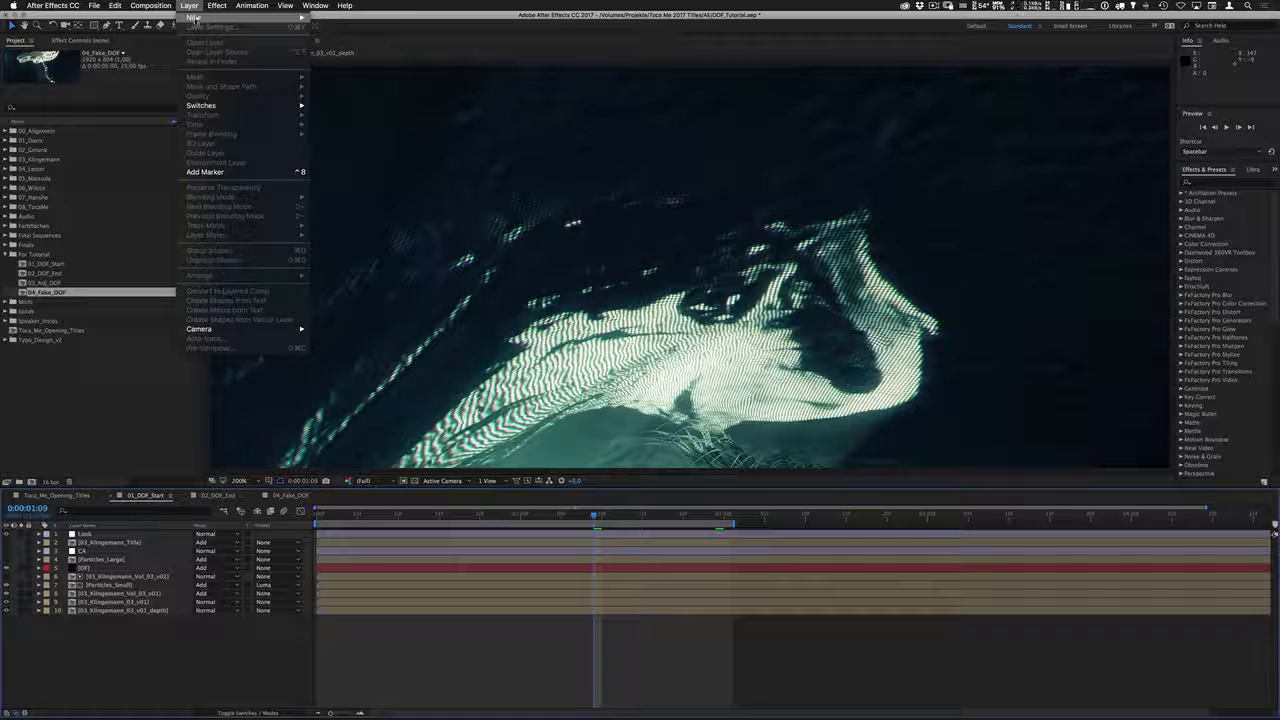
pyautogui.moveTo(193, 17)
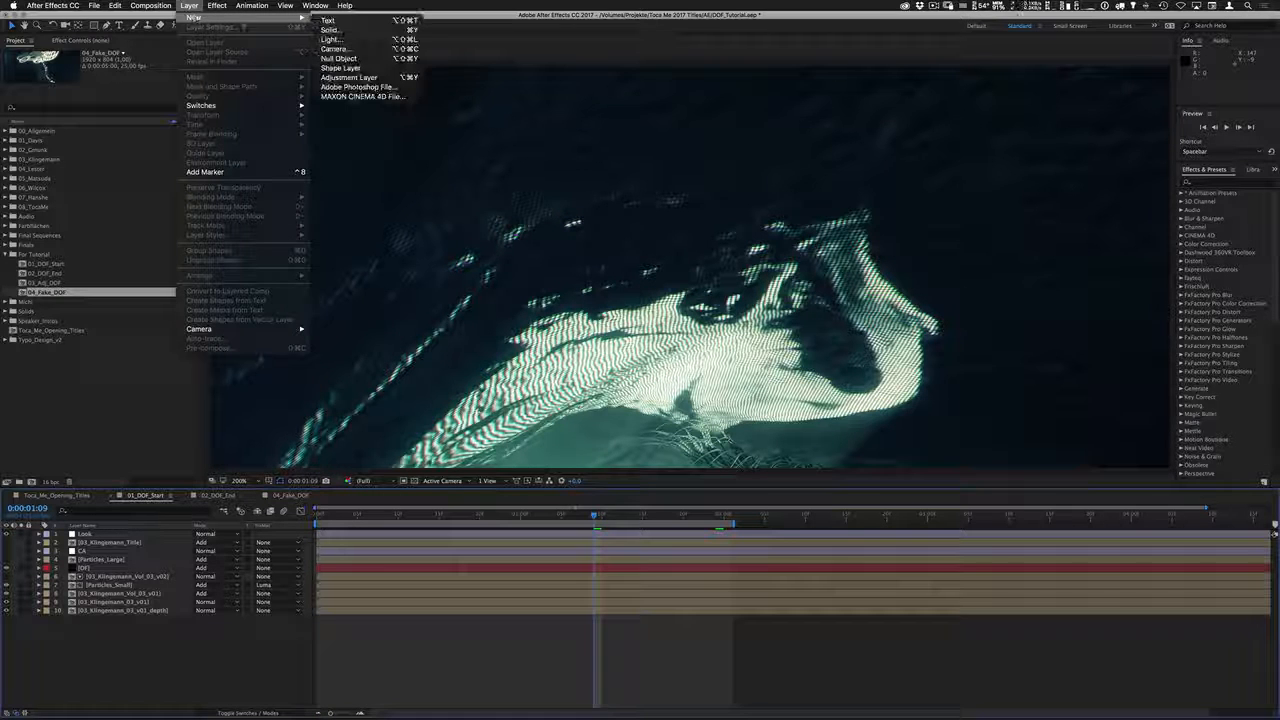
pyautogui.click(348, 78)
pyautogui.press('Return')
pyautogui.write('DOF')
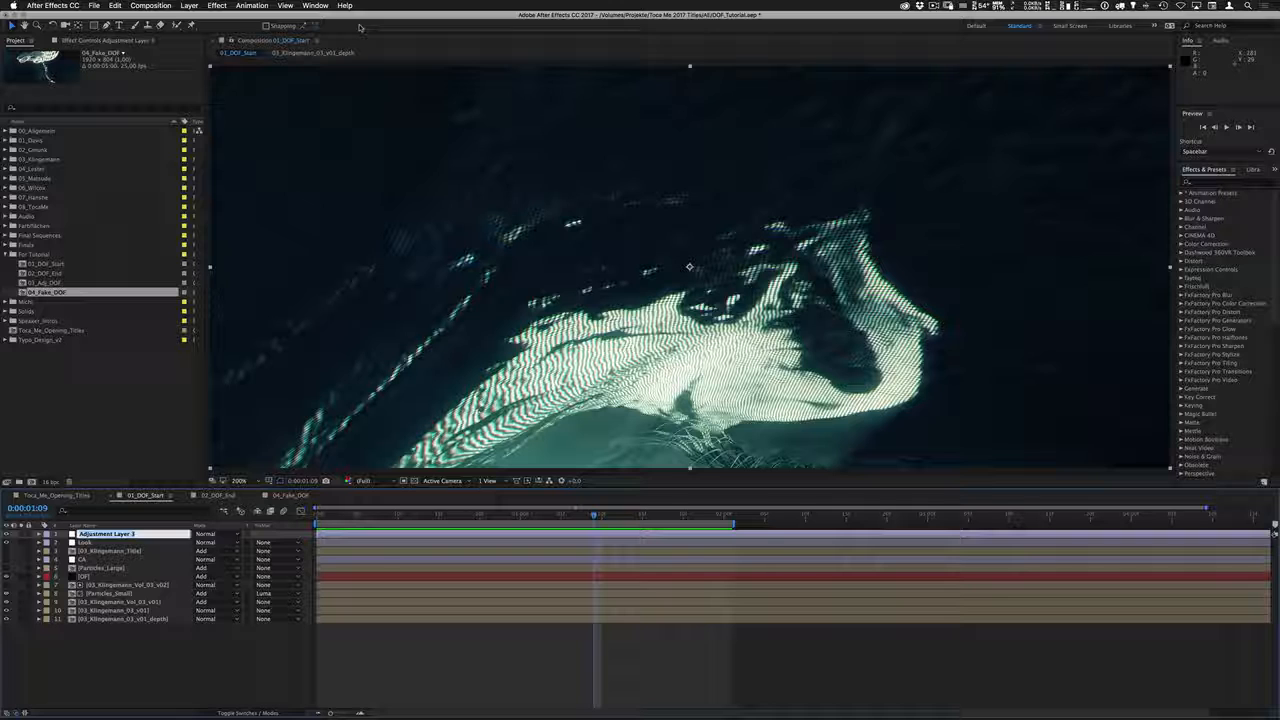
pyautogui.press('Return')
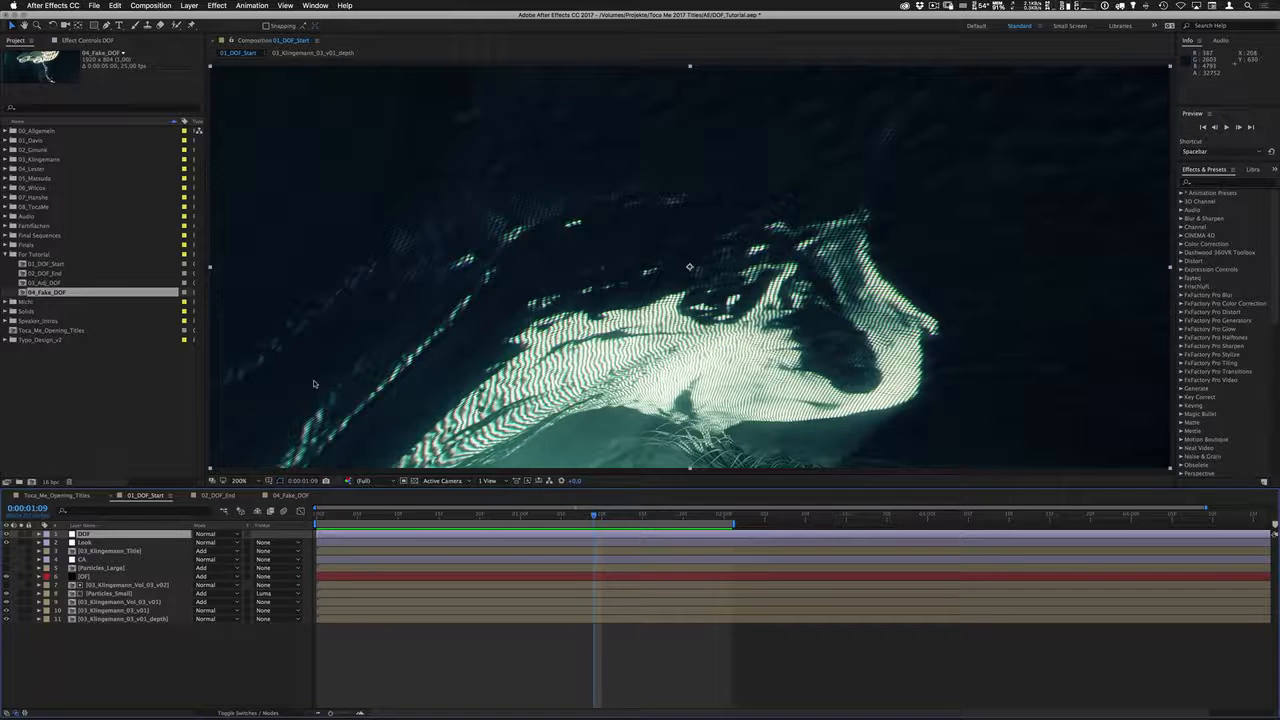
# Apply Fast Blur (Legacy) to the DOF layer with Repeat Edge Pixels enabled and Blurriness set to 20
pyautogui.hotkey('ctrl', 'space')
pyautogui.write('fast')
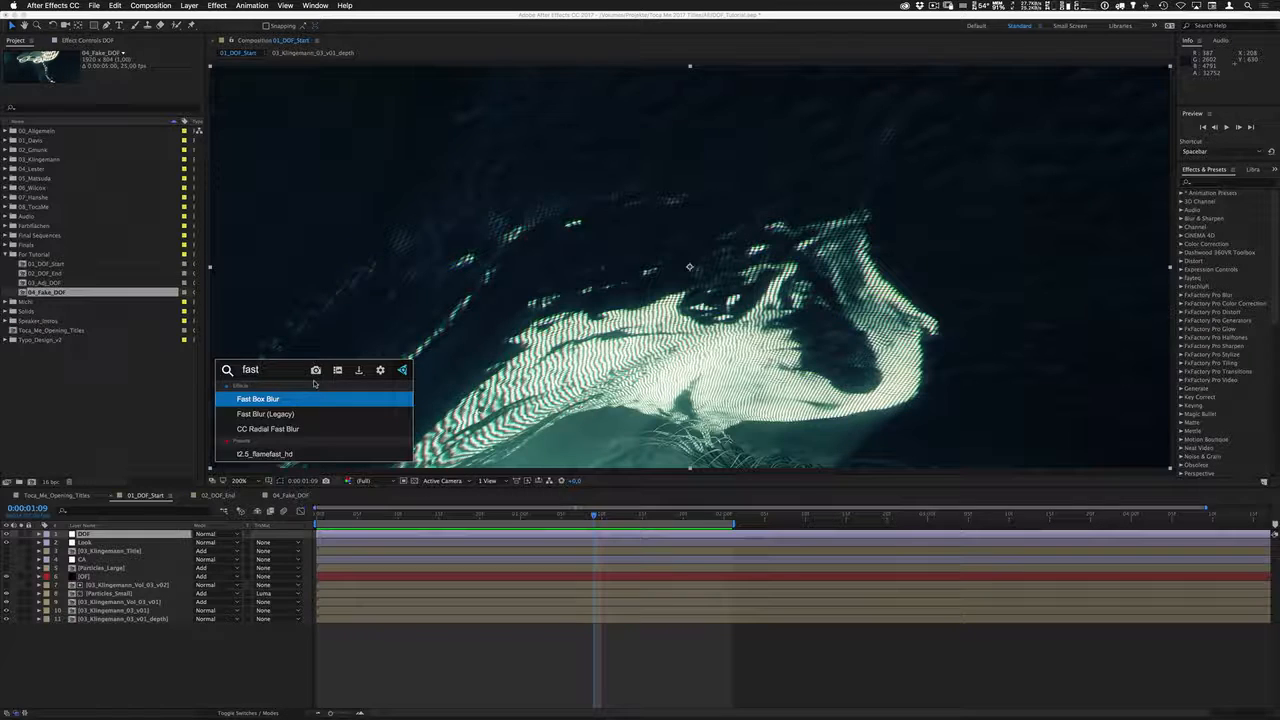
pyautogui.press('Down')
pyautogui.press('Return')
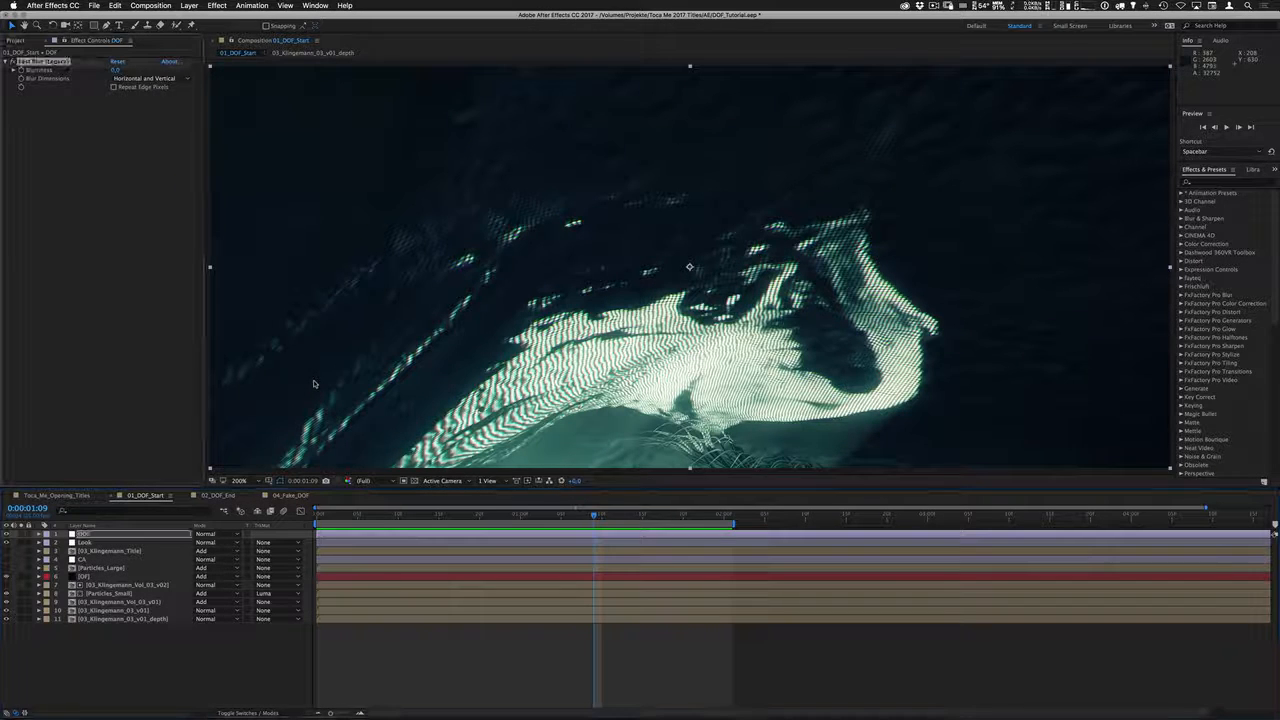
pyautogui.click(114, 87)
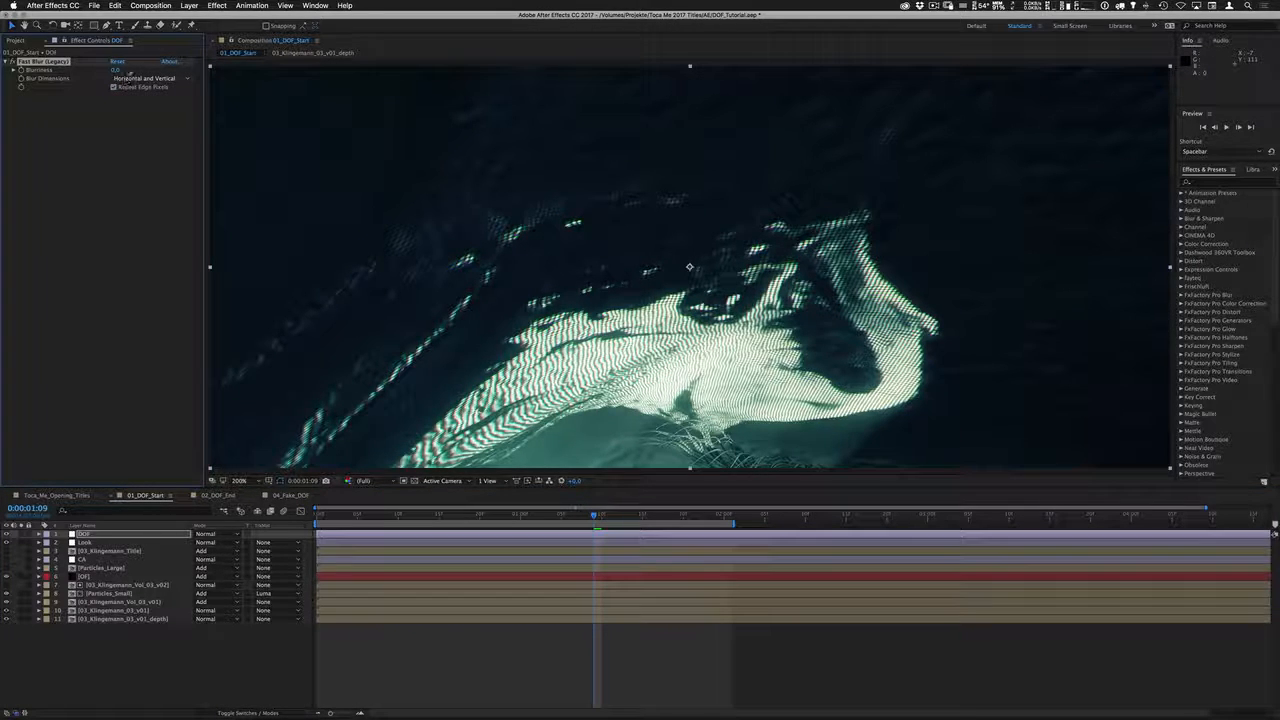
pyautogui.click(117, 70)
pyautogui.write('20')
pyautogui.press('Return')
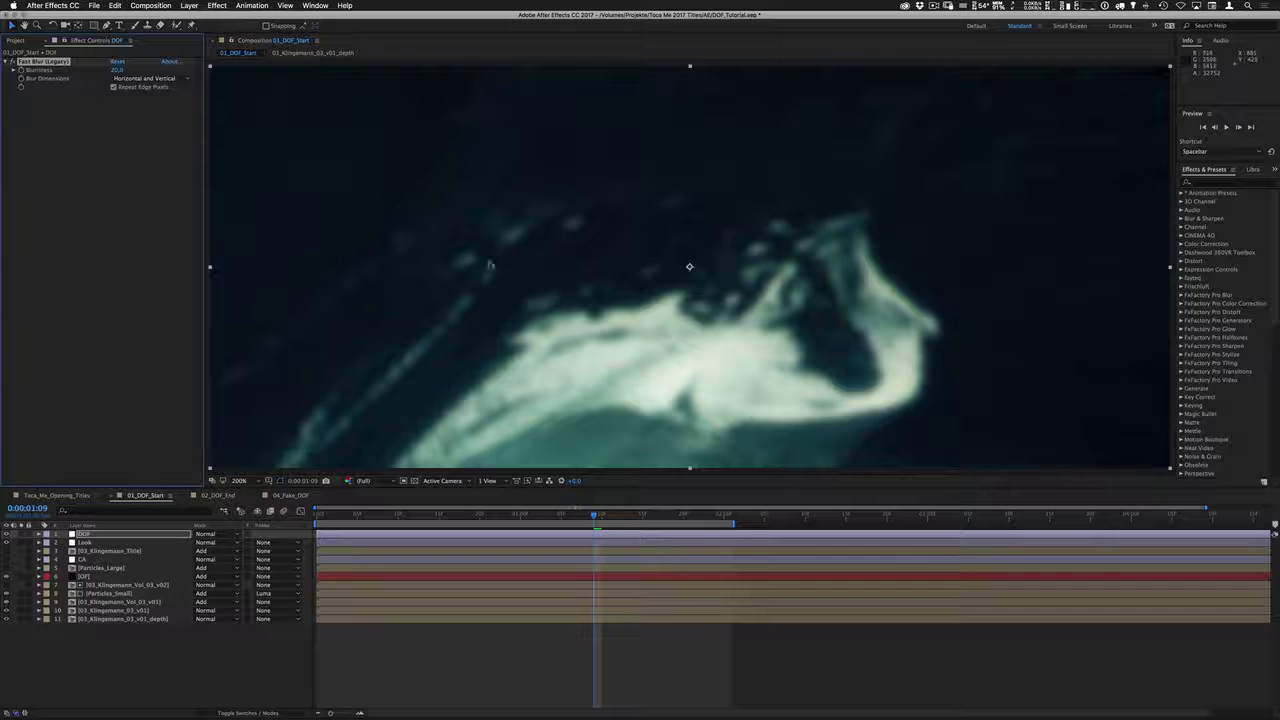
# Disable Fast Blur (Legacy) and add a Gaussian Blur with Blurriness 20 to the DOF layer
pyautogui.press('Delete')
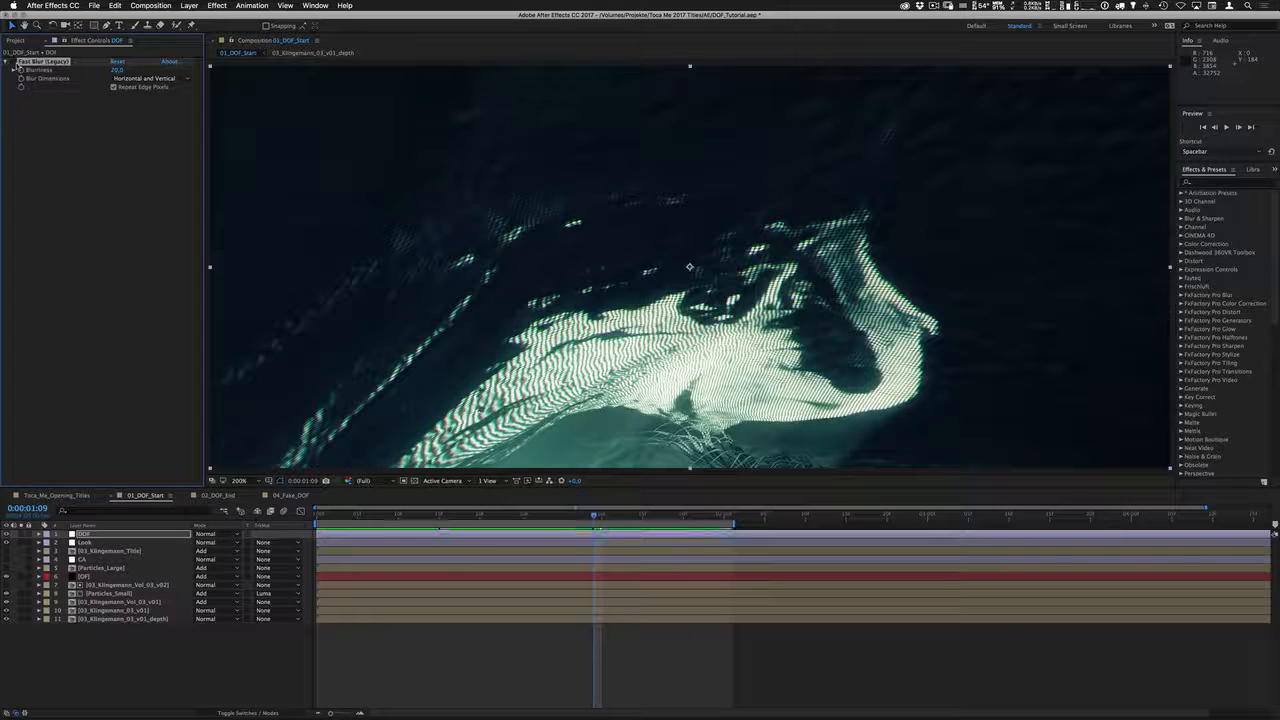
pyautogui.hotkey('ctrl', 'space')
pyautogui.write('gau')
pyautogui.press('Return')
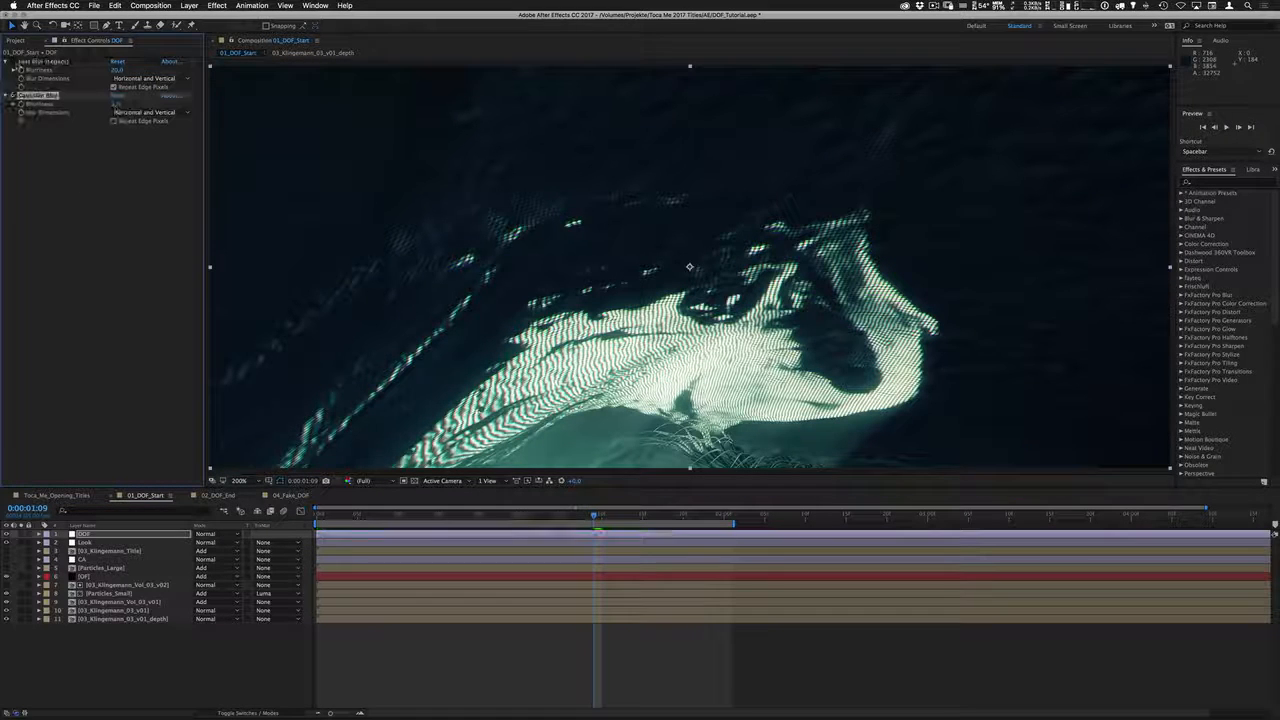
pyautogui.click(117, 104)
pyautogui.write('20')
pyautogui.press('Return')
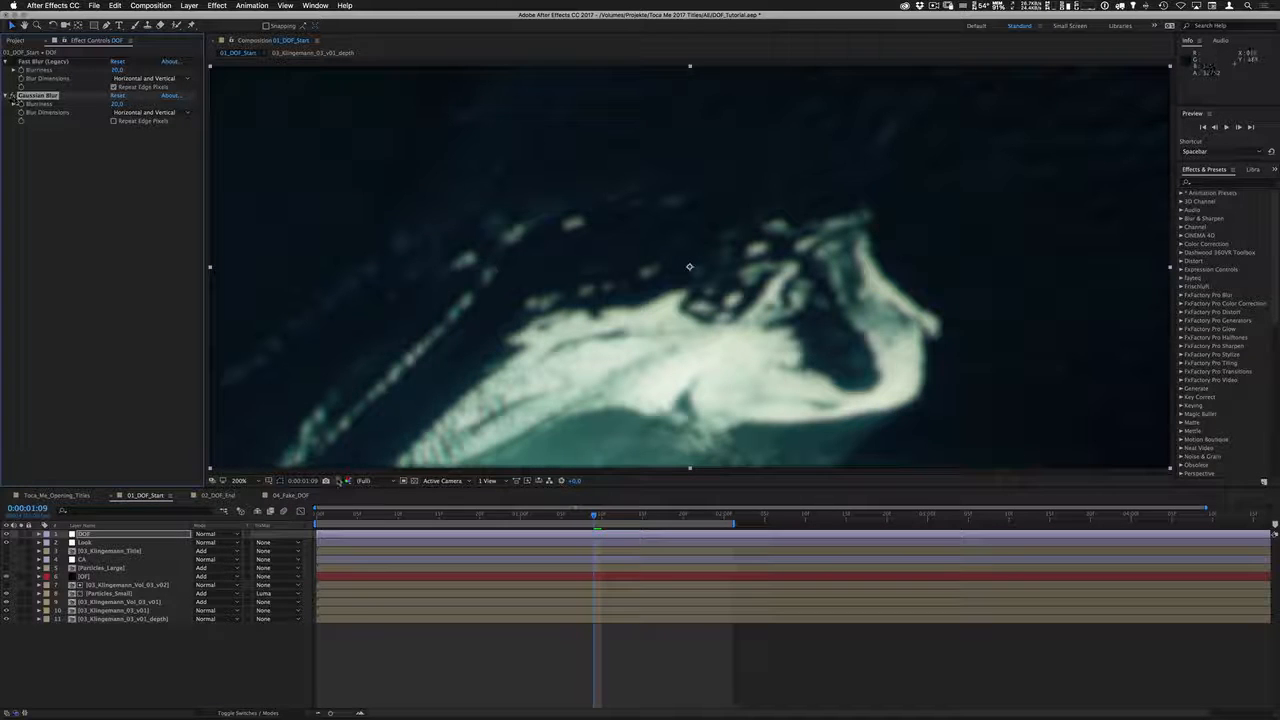
# Store a snapshot of the Gaussian Blur, compare it with Fast Blur (Legacy), and leave both effects disabled
pyautogui.click(326, 481)
pyautogui.click(12, 96)
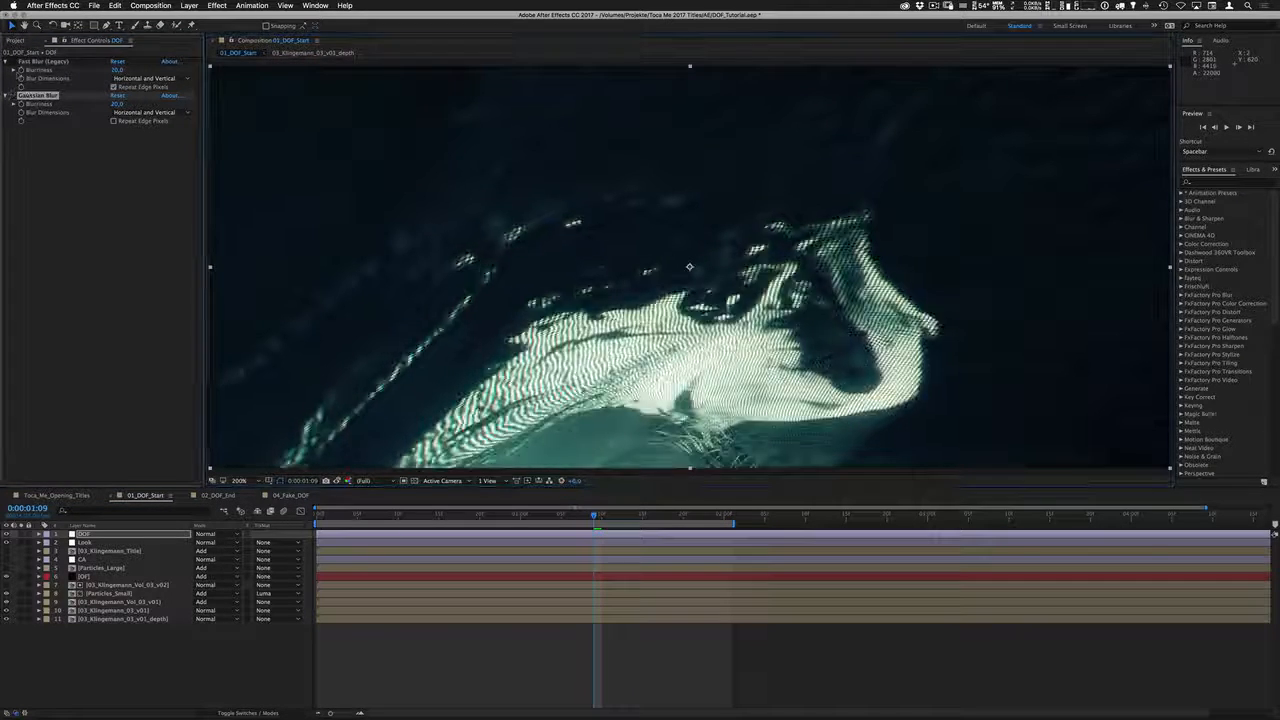
pyautogui.click(12, 62)
pyautogui.click(337, 481)
pyautogui.click(337, 481)
pyautogui.click(337, 481)
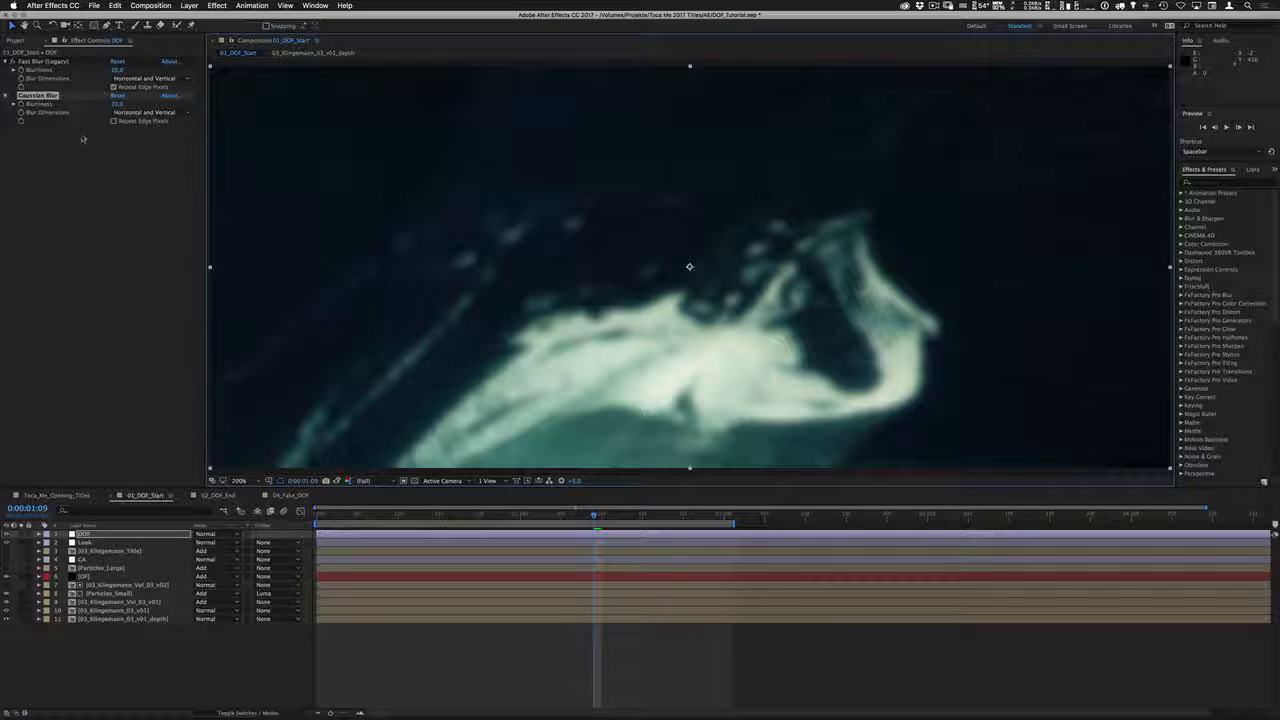
pyautogui.click(12, 62)
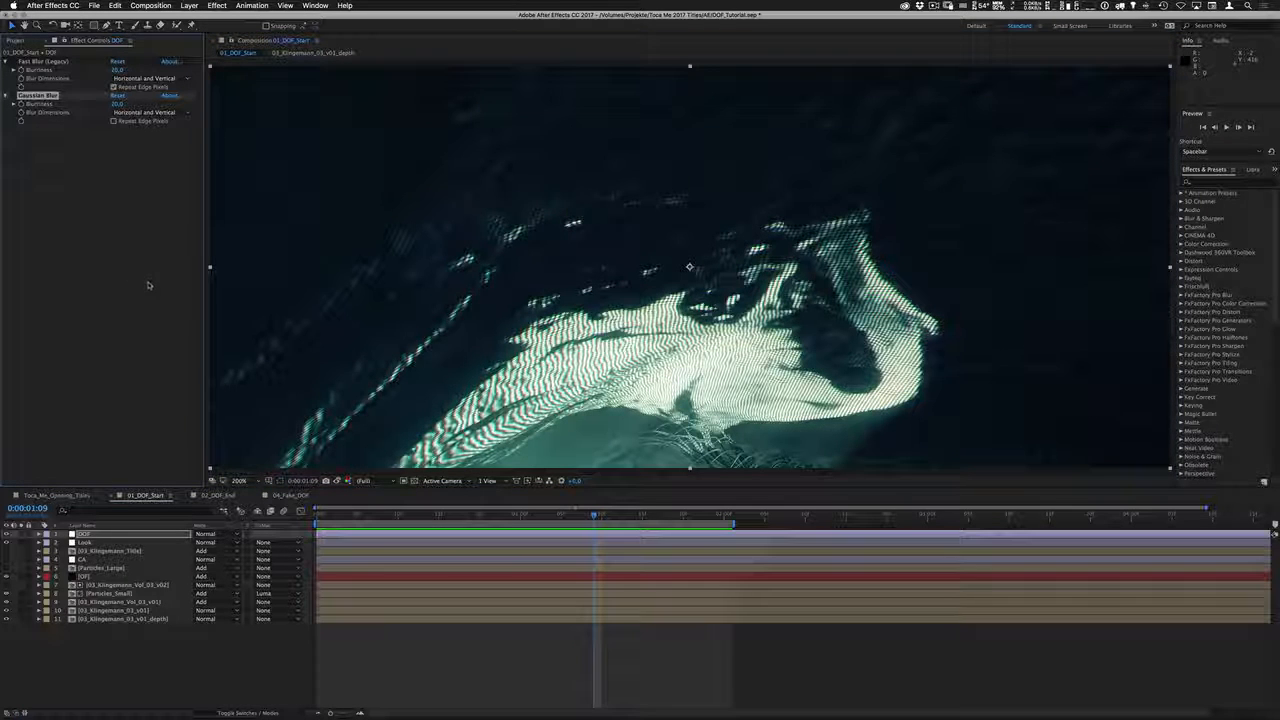
# Add a Camera Lens Blur to the DOF layer and compare it with the stored Gaussian Blur snapshot
pyautogui.click(217, 6)
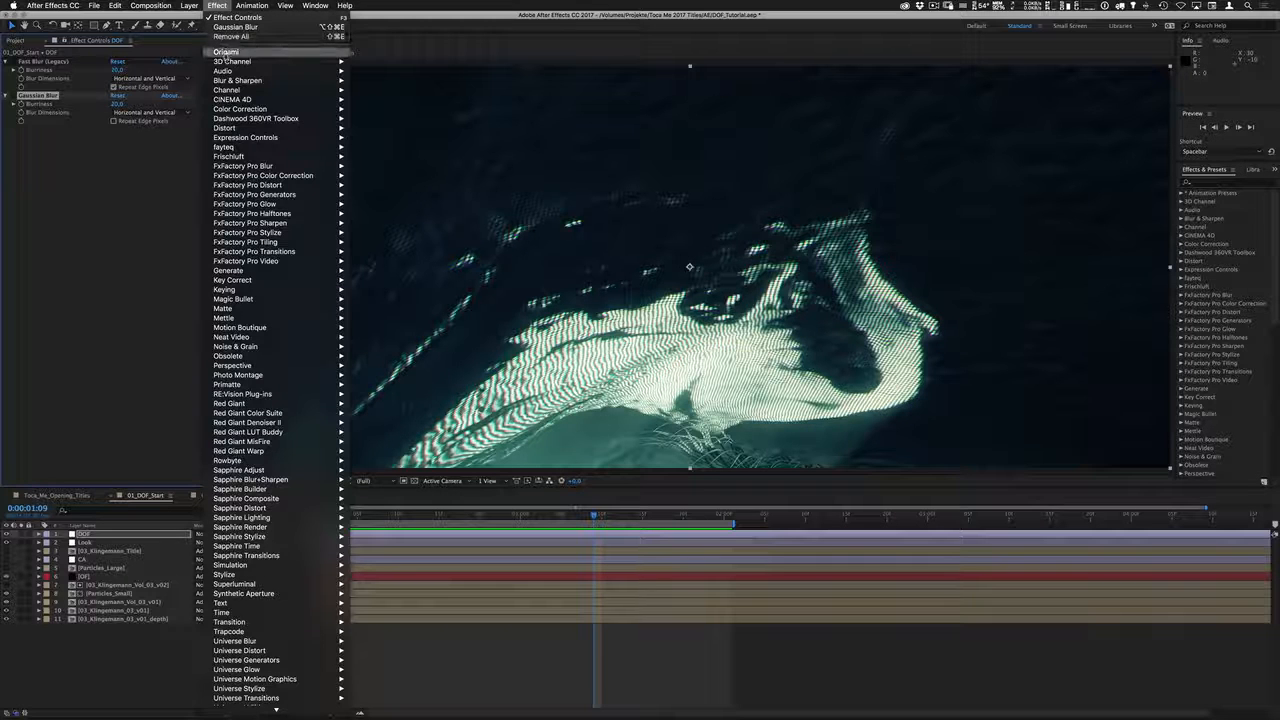
pyautogui.moveTo(224, 82)
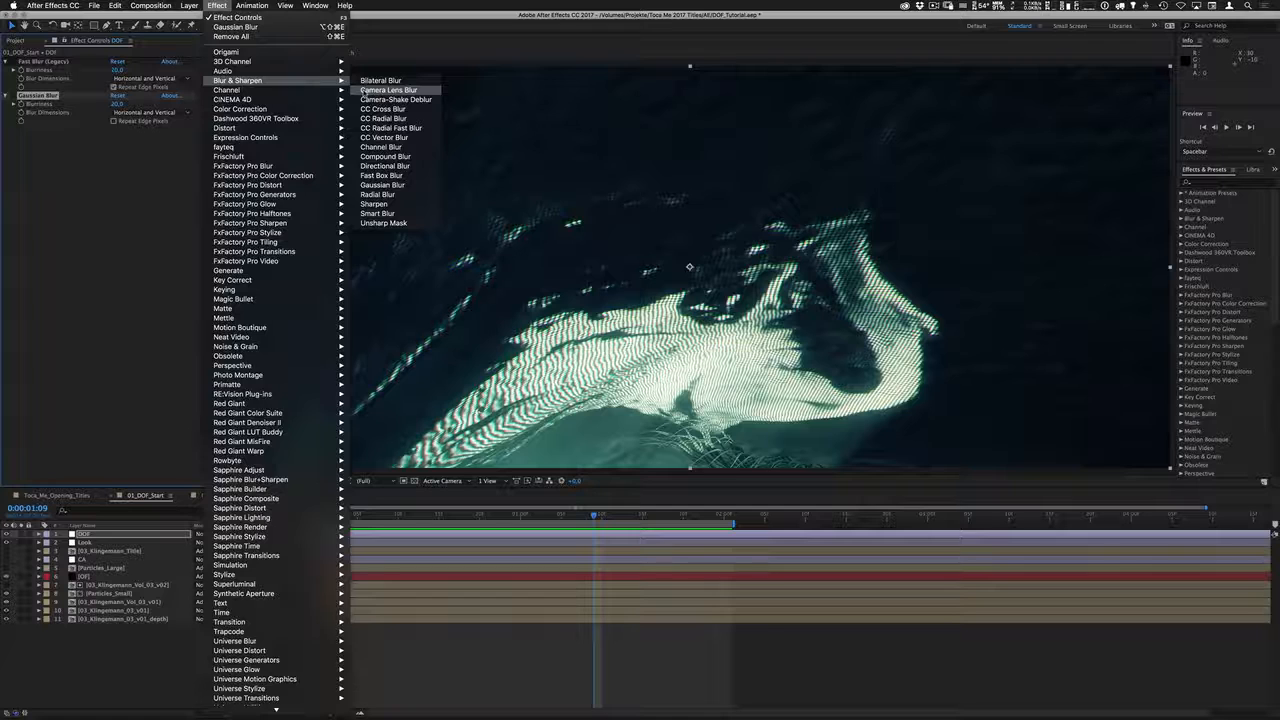
pyautogui.click(365, 91)
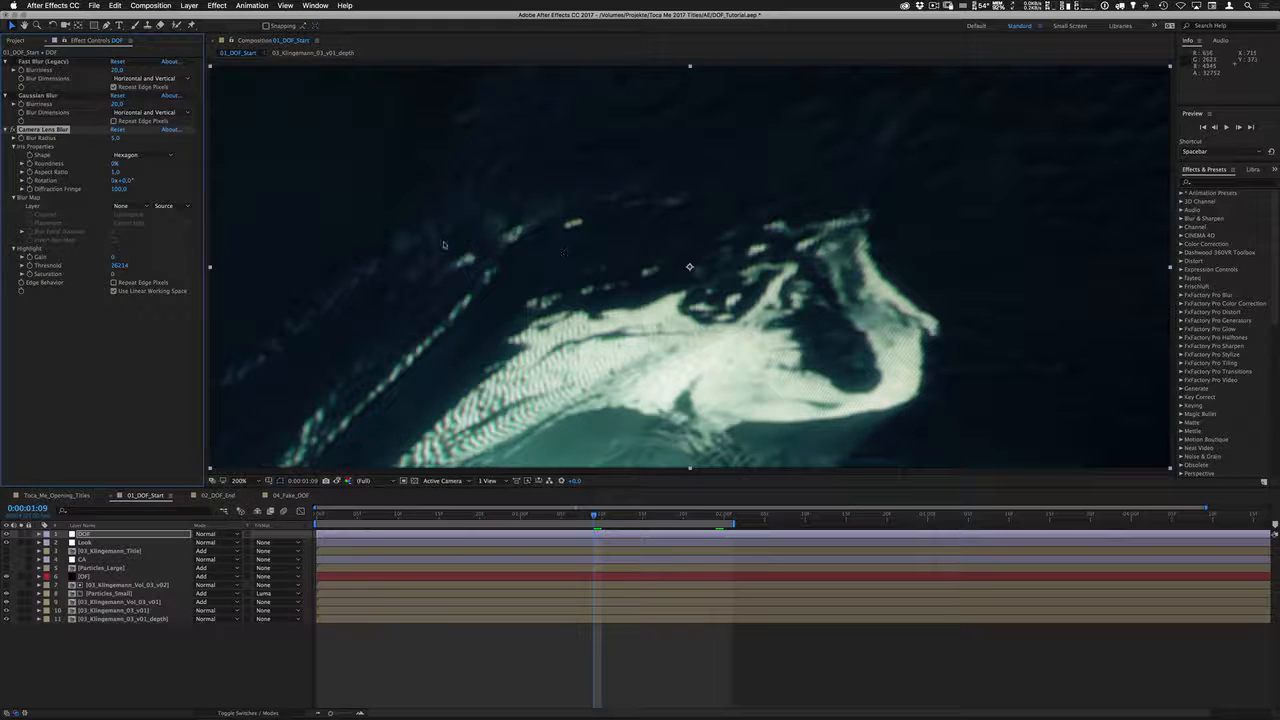
pyautogui.click(338, 482)
pyautogui.click(338, 482)
pyautogui.click(338, 482)
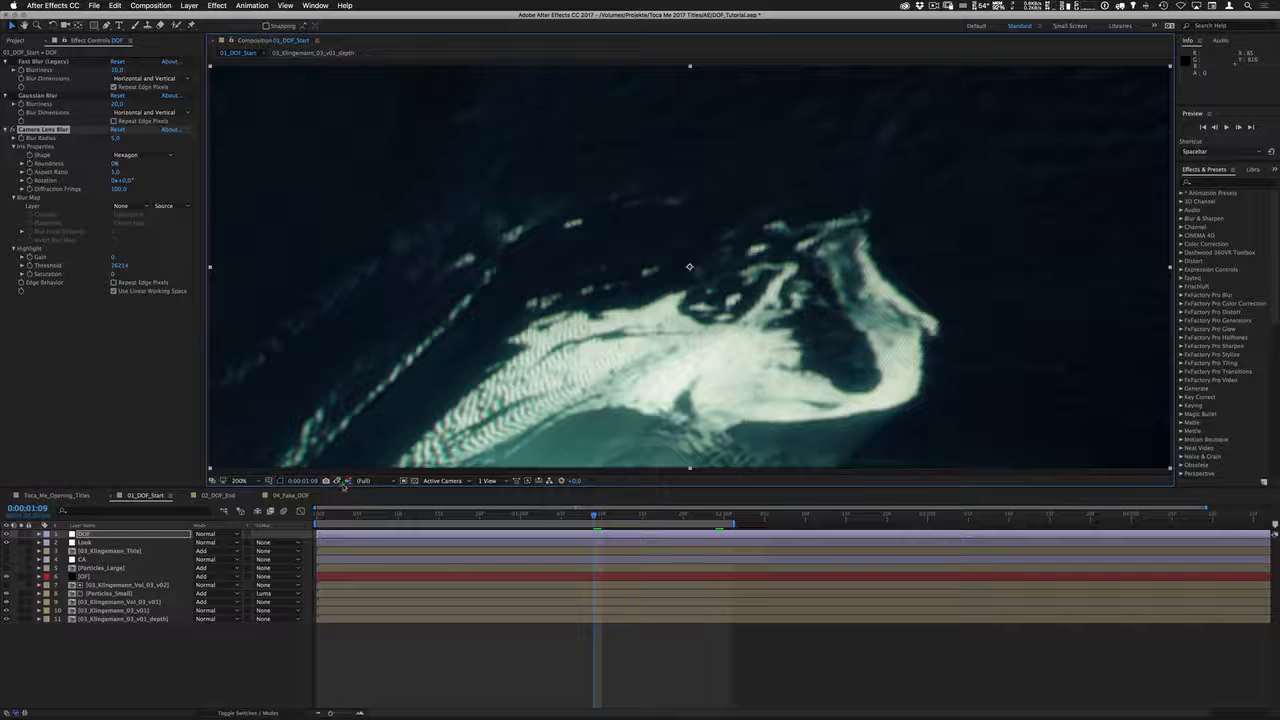
pyautogui.click(338, 482)
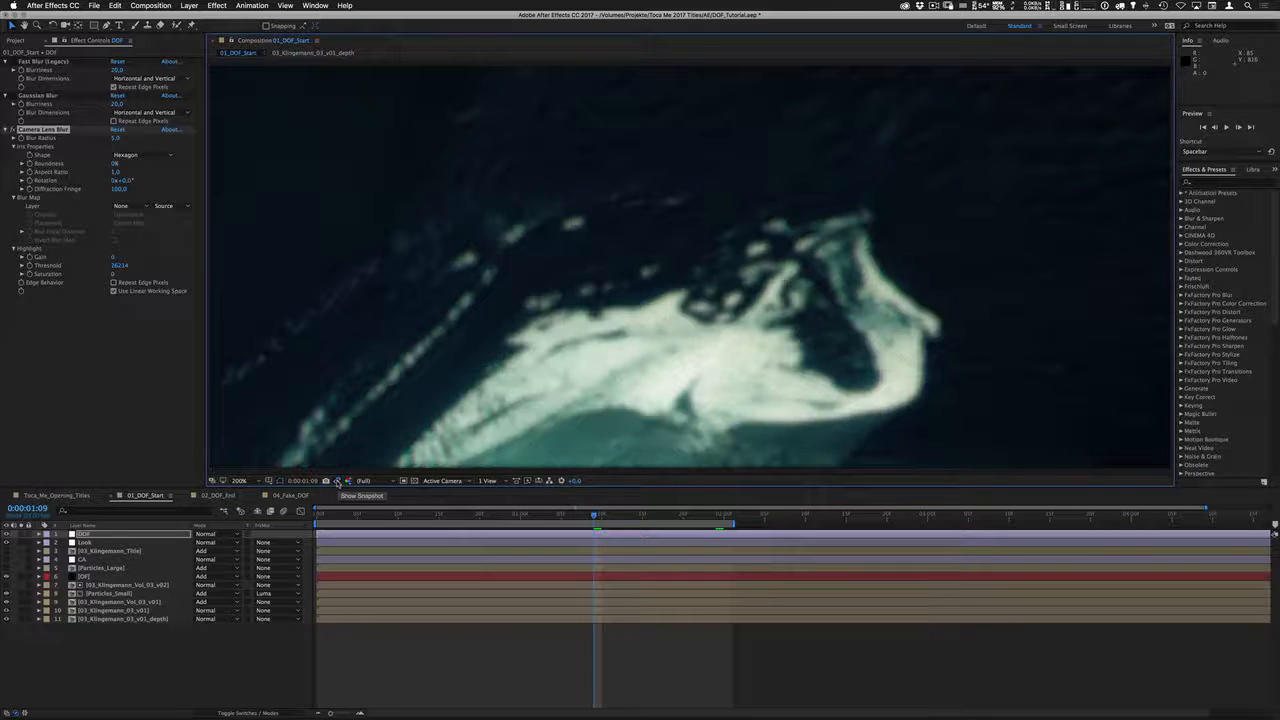
# Set the Camera Lens Blur's Blur Radius to 20 and compare the result with the stored snapshot
pyautogui.click(117, 138)
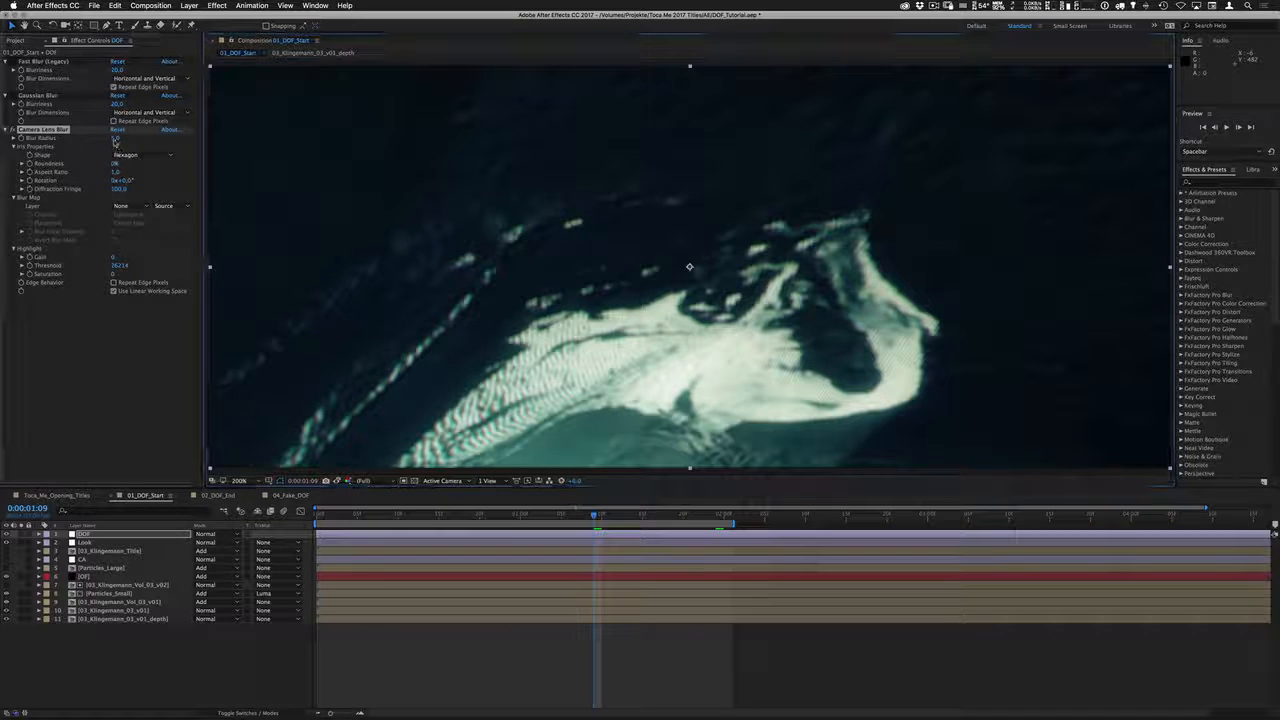
pyautogui.write('20')
pyautogui.press('Return')
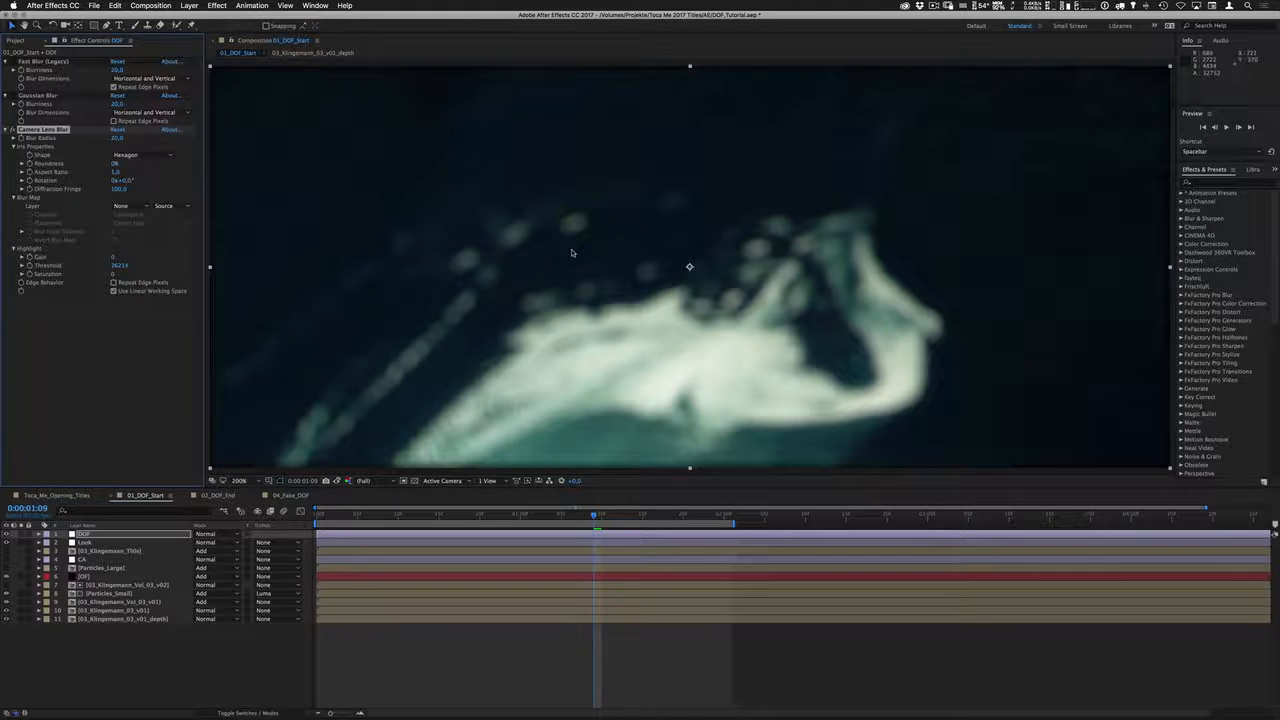
pyautogui.click(337, 481)
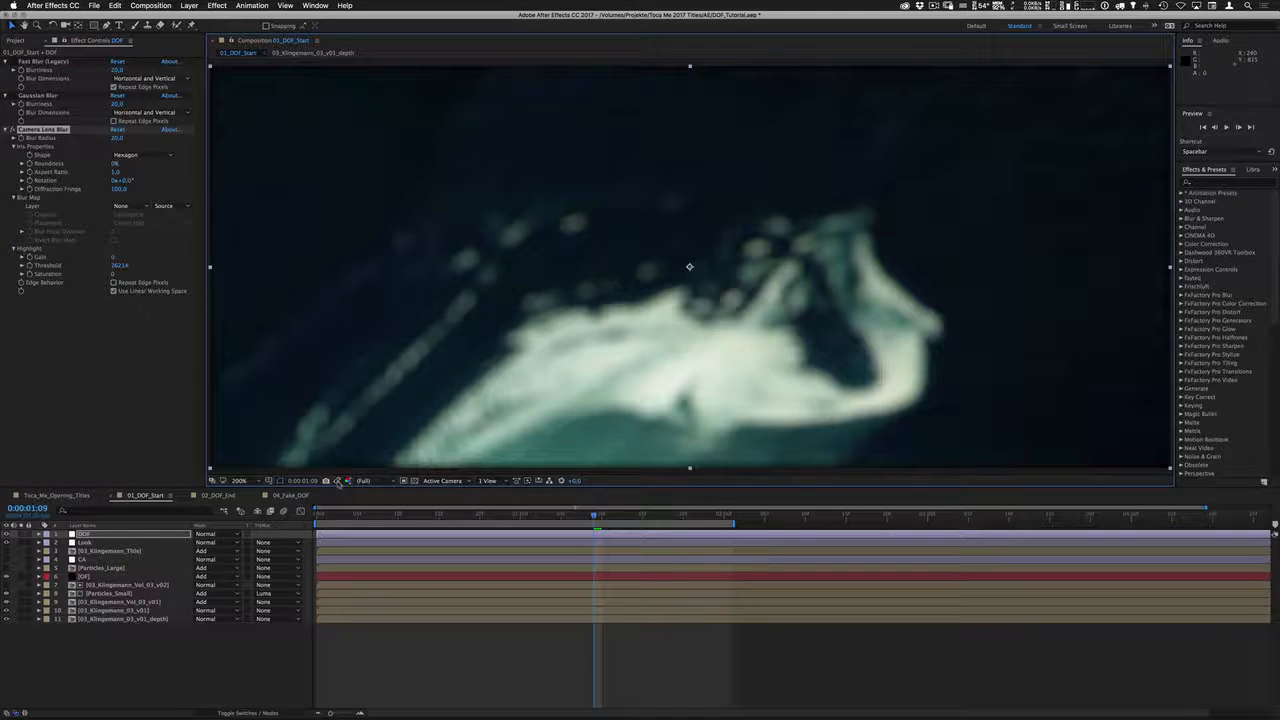
pyautogui.click(337, 481)
# Try the Octagon and Decagon iris shapes on the Camera Lens Blur, then restore Hexagon
pyautogui.click(168, 156)
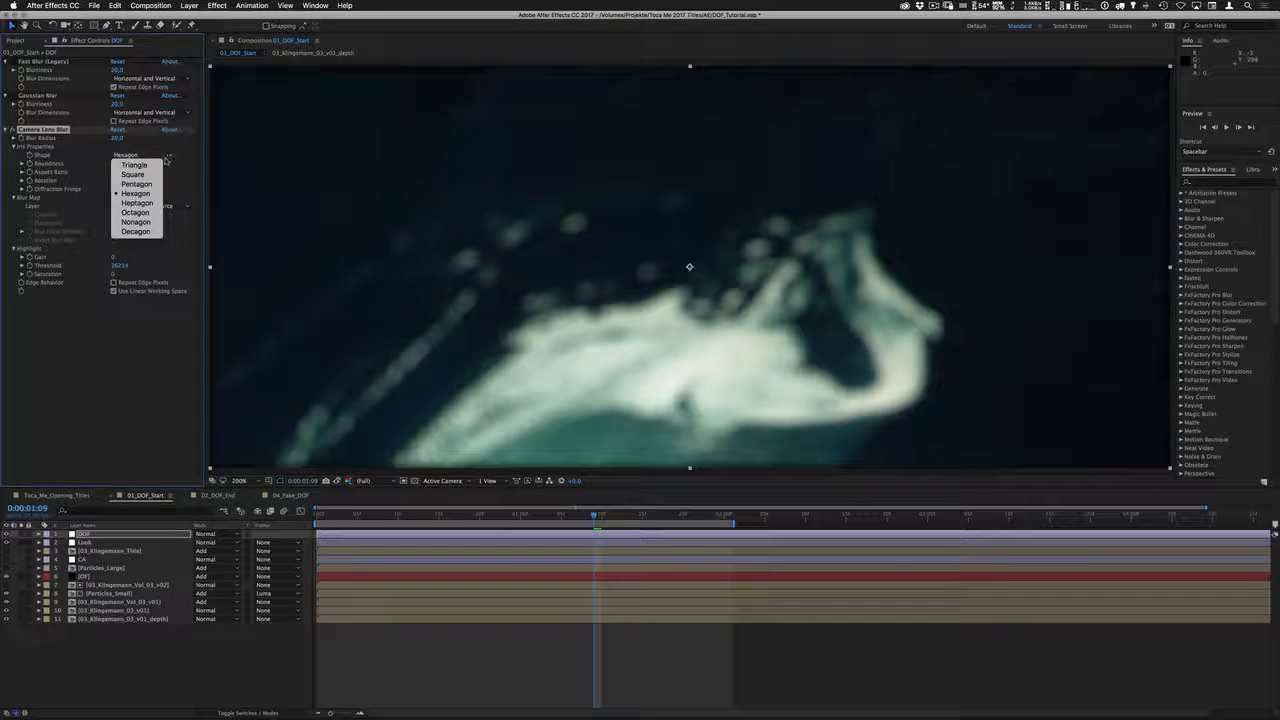
pyautogui.click(148, 213)
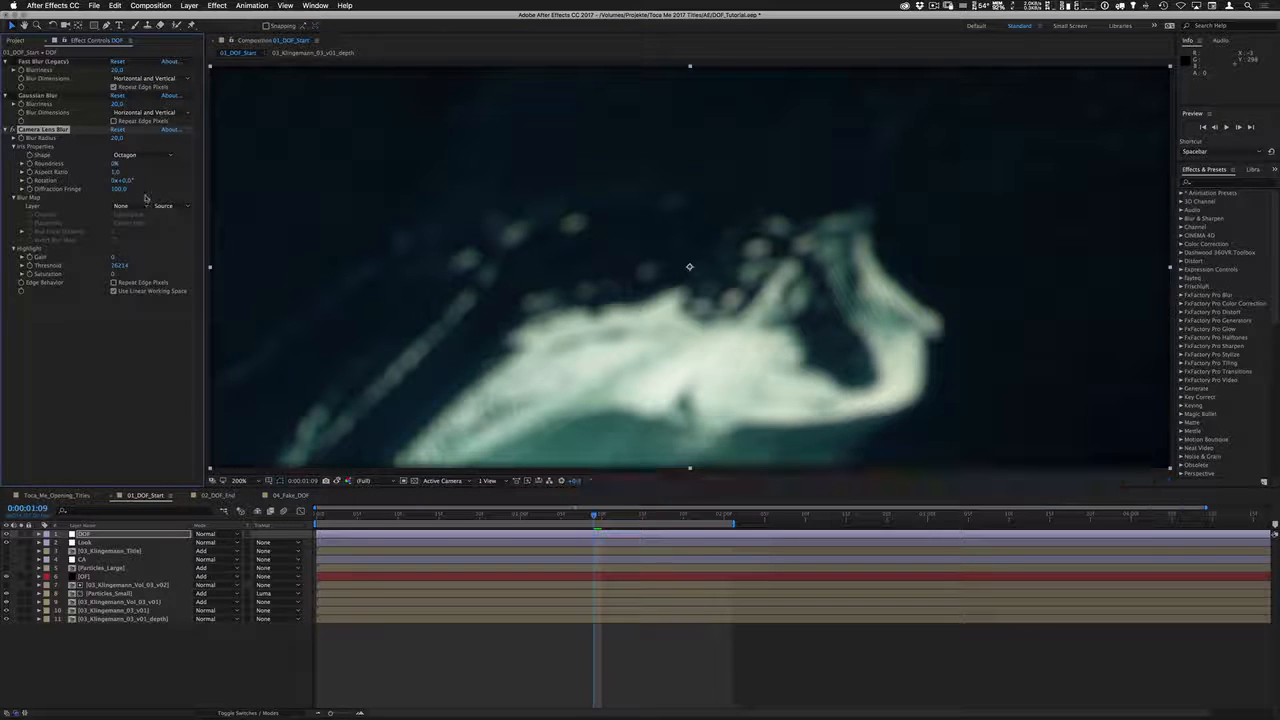
pyautogui.click(146, 158)
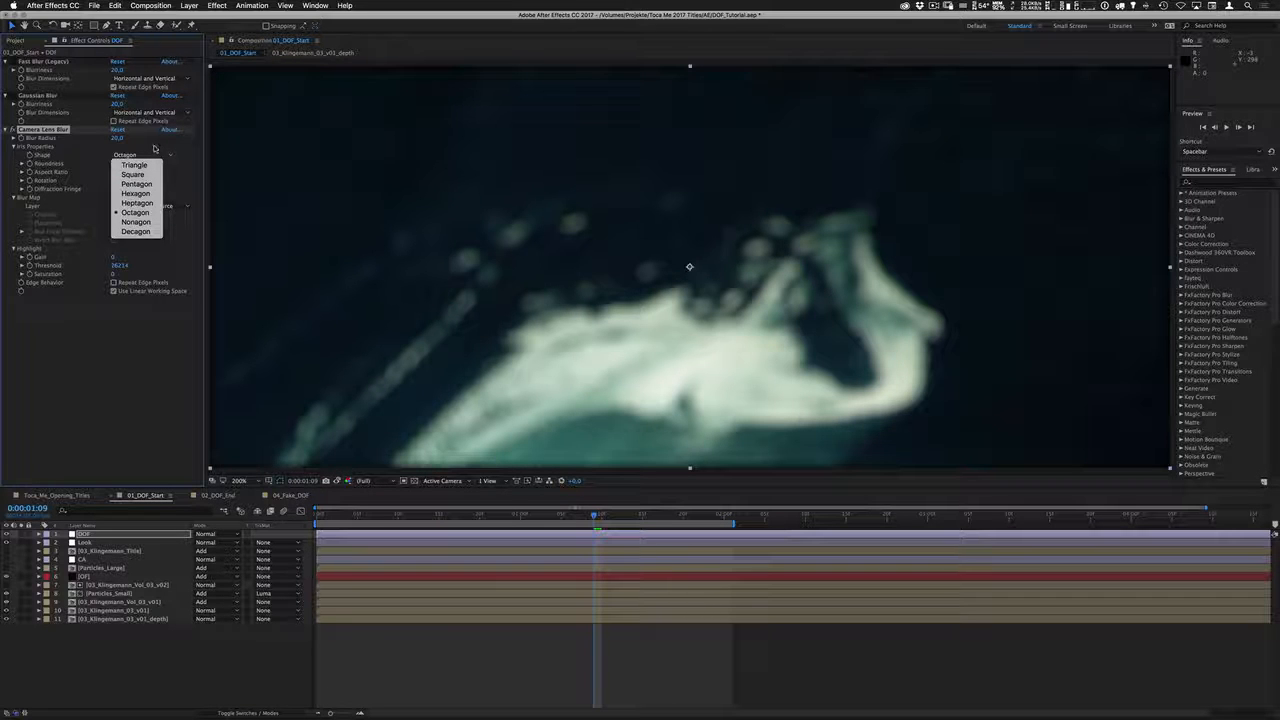
pyautogui.click(137, 231)
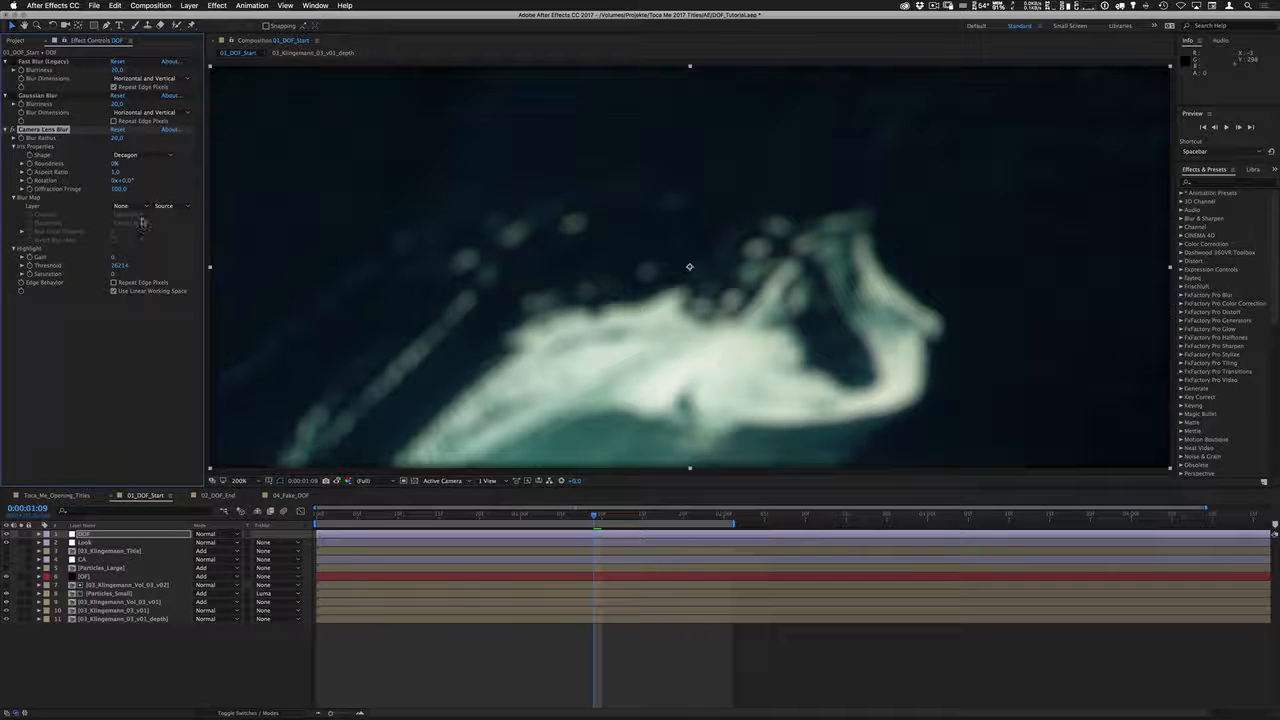
pyautogui.click(150, 157)
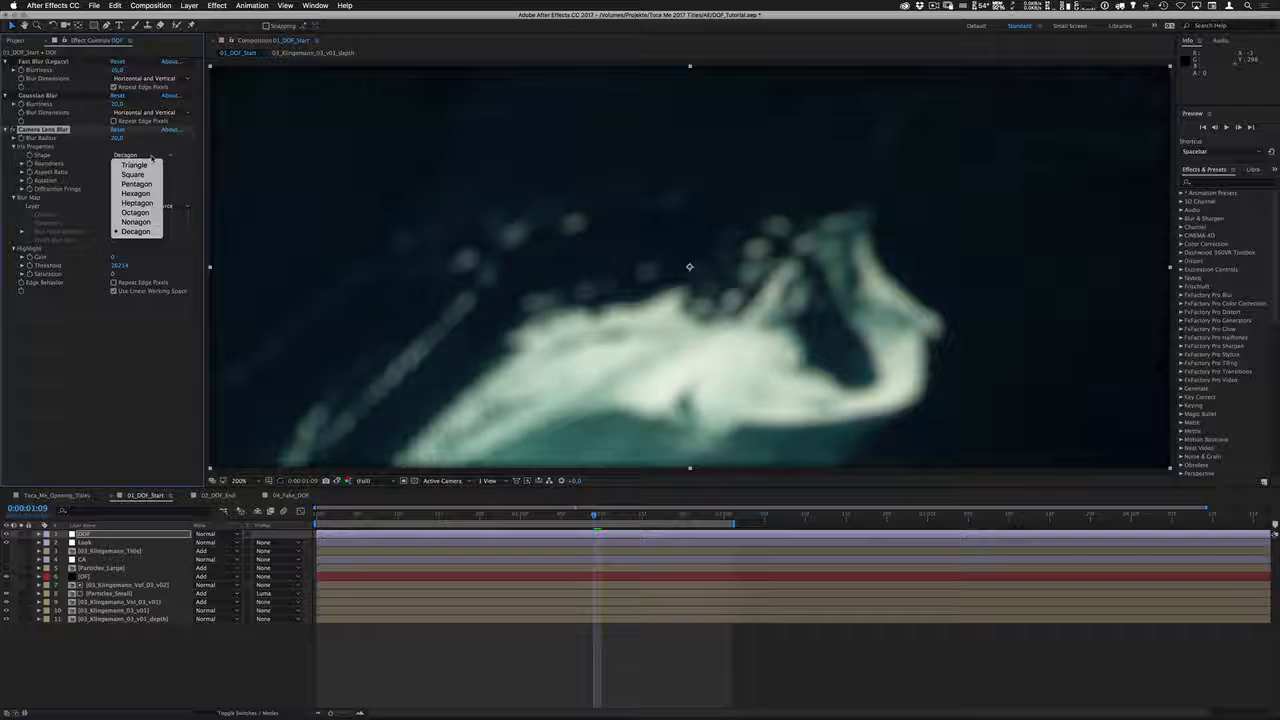
pyautogui.click(146, 194)
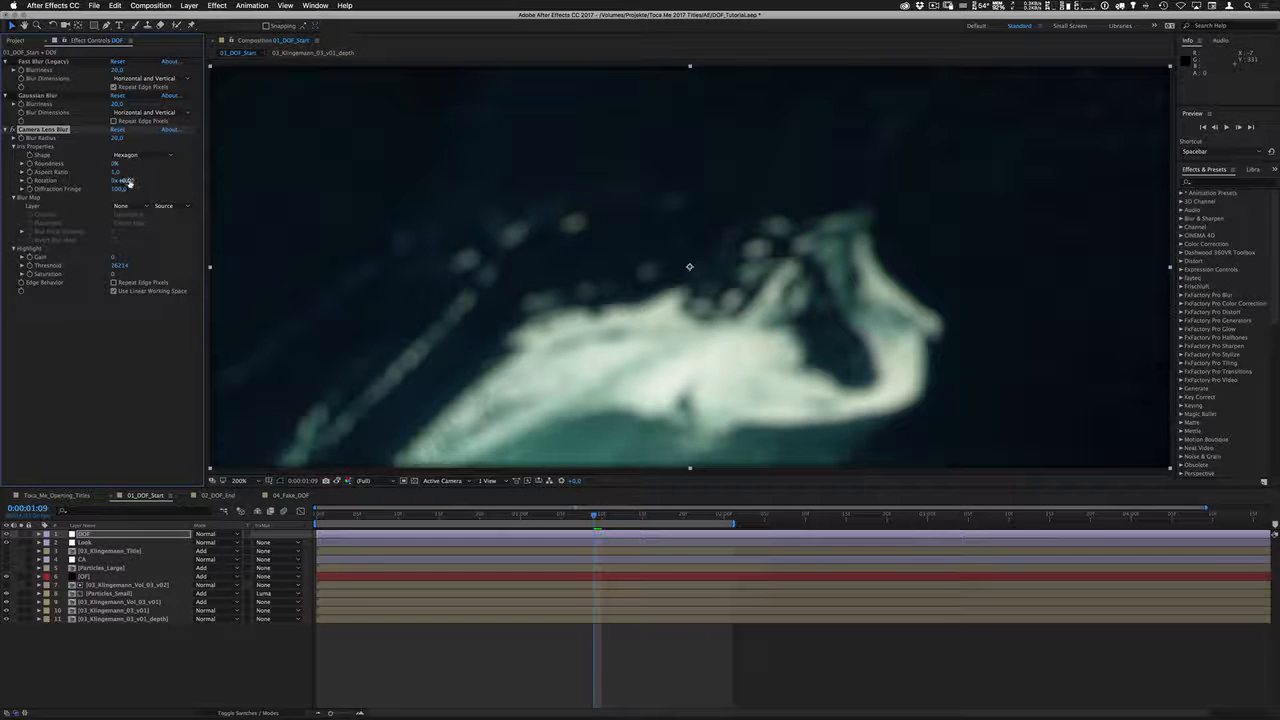
# Set the Camera Lens Blur's iris Rotation to 18° and Blur Radius to 50, with Repeat Edge Pixels enabled
pyautogui.moveTo(127, 181); pyautogui.dragTo(140, 192)
pyautogui.click(117, 138)
pyautogui.write('50')
pyautogui.press('Return')
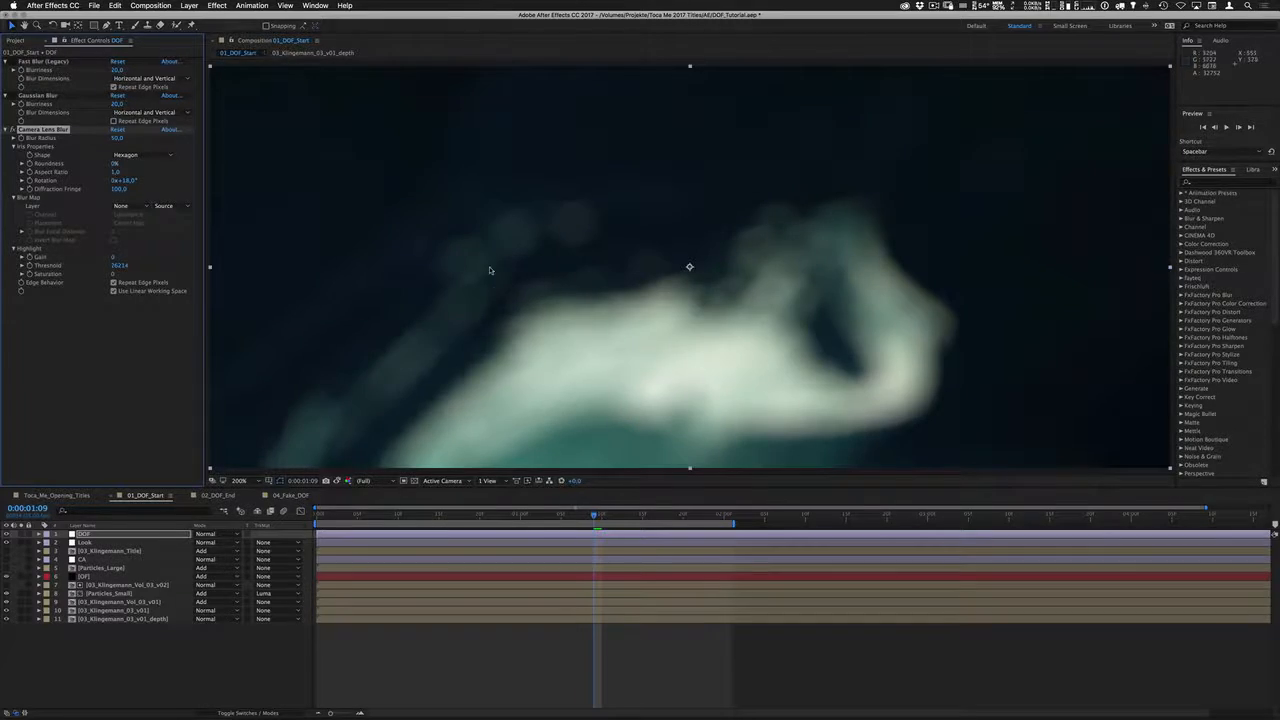
# Switch to Safari's Wikipedia Bokeh article, examine its example photos of out-of-focus light shapes, and return to After Effects
pyautogui.press('super+Tab')
pyautogui.press('super+Tab')
pyautogui.press('super+Tab')
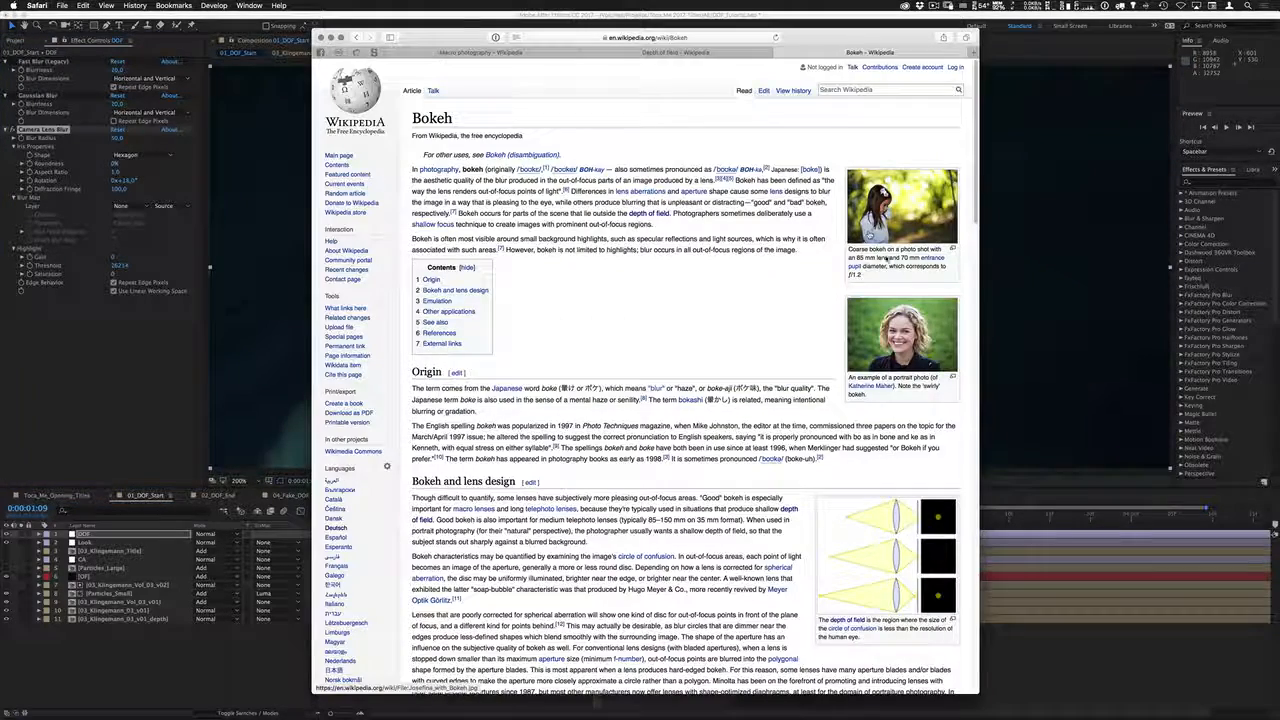
pyautogui.scroll(-15, 645, 370)
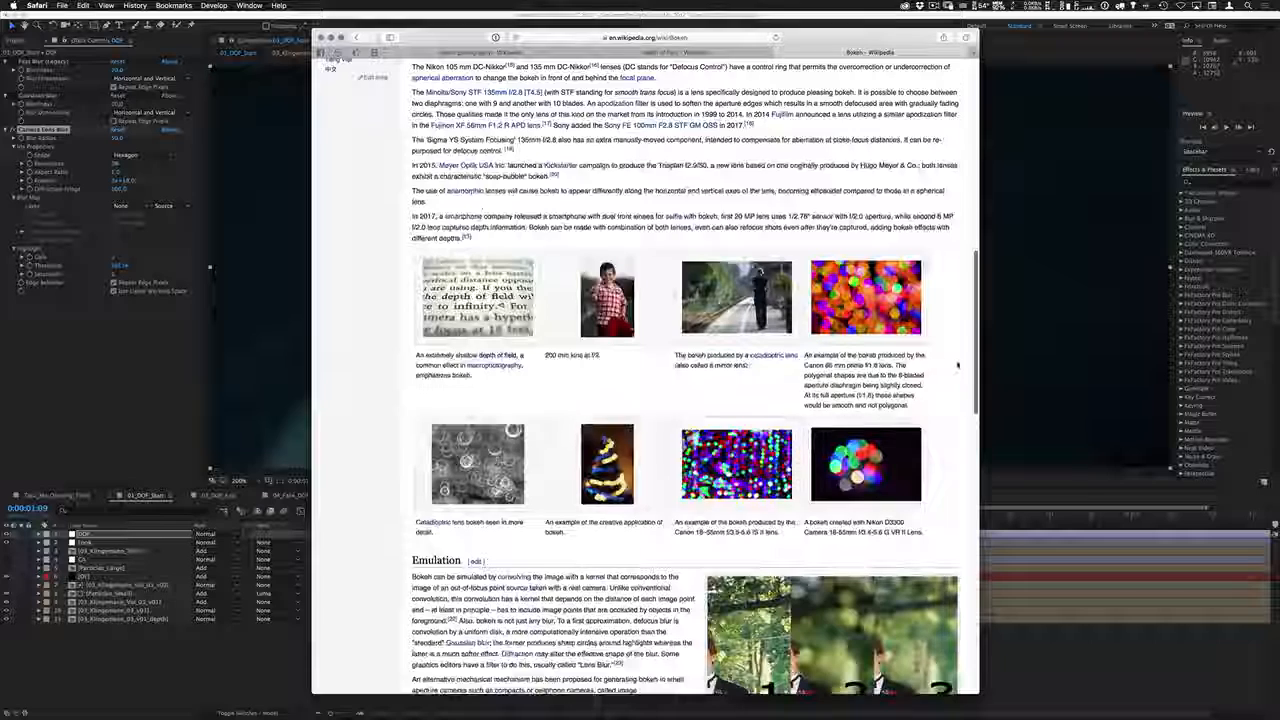
pyautogui.click(873, 443)
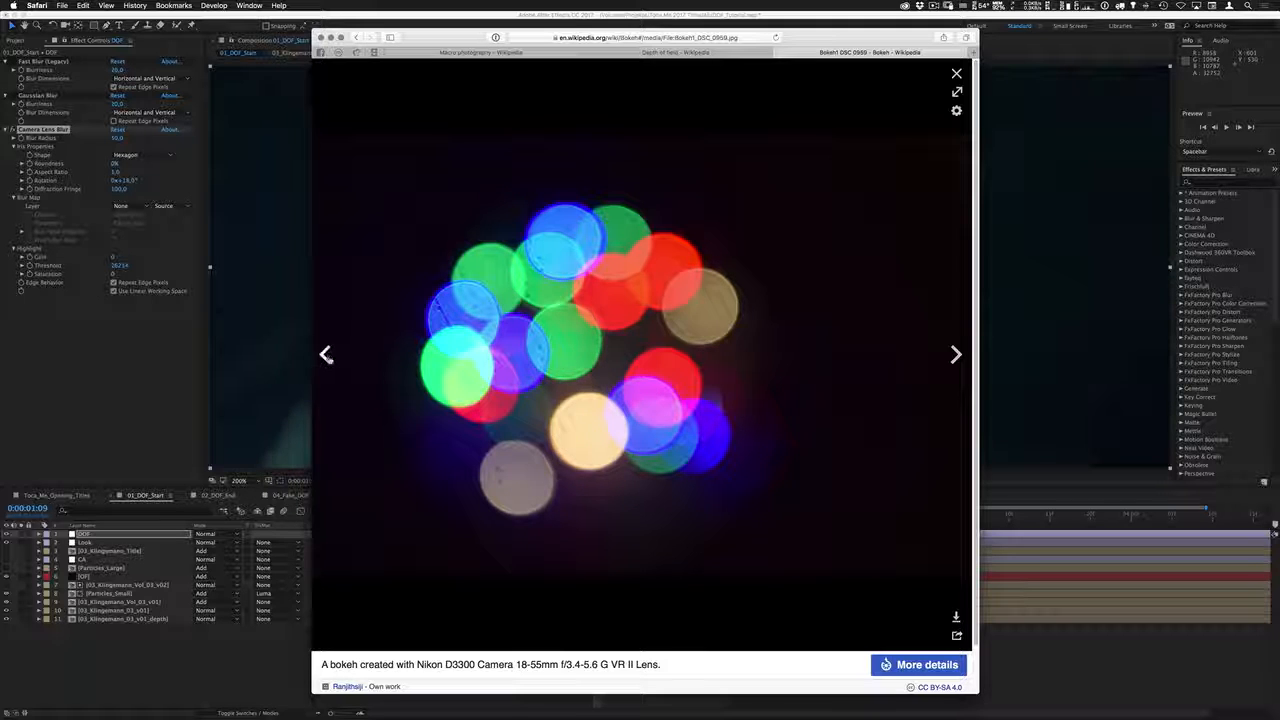
pyautogui.click(326, 355)
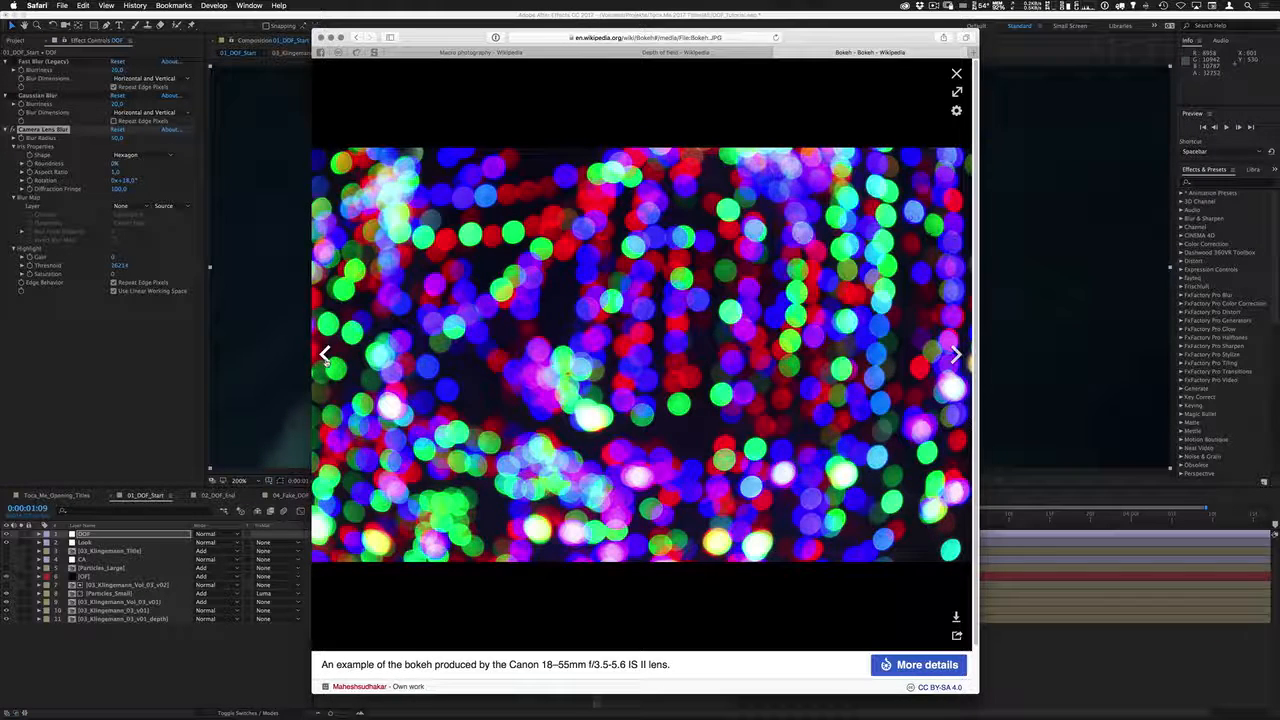
pyautogui.click(326, 357)
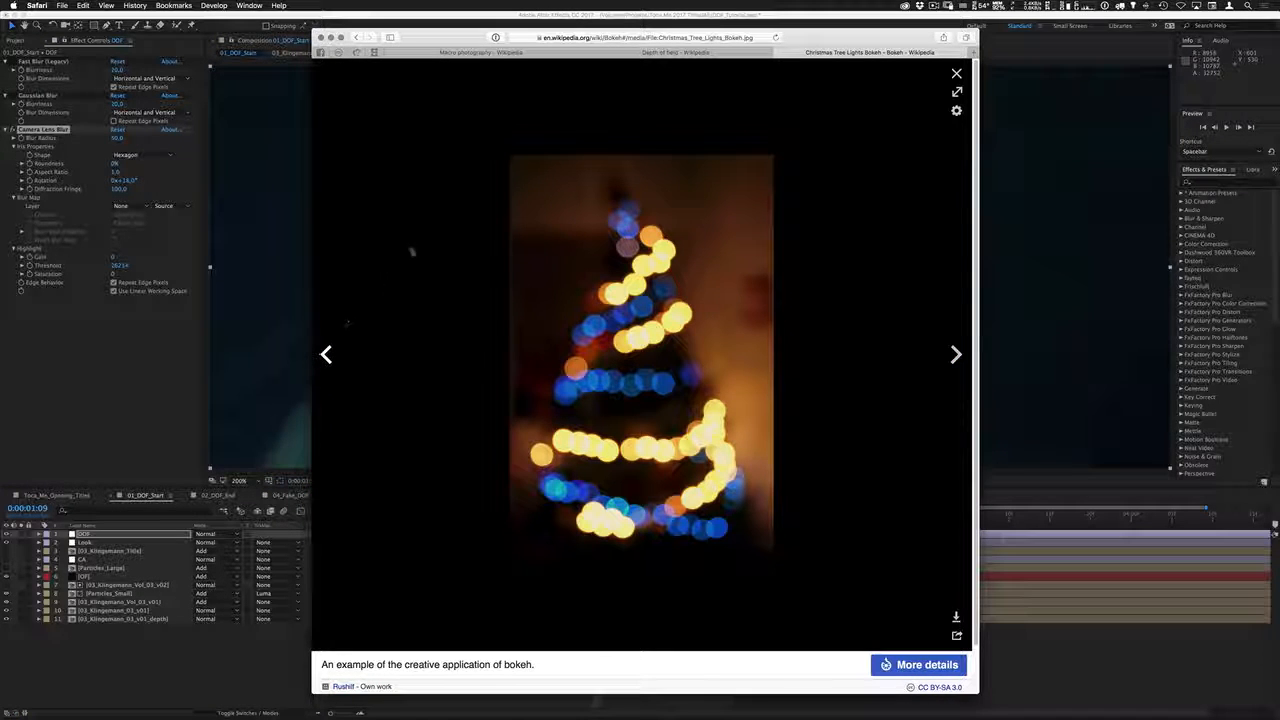
pyautogui.click(956, 74)
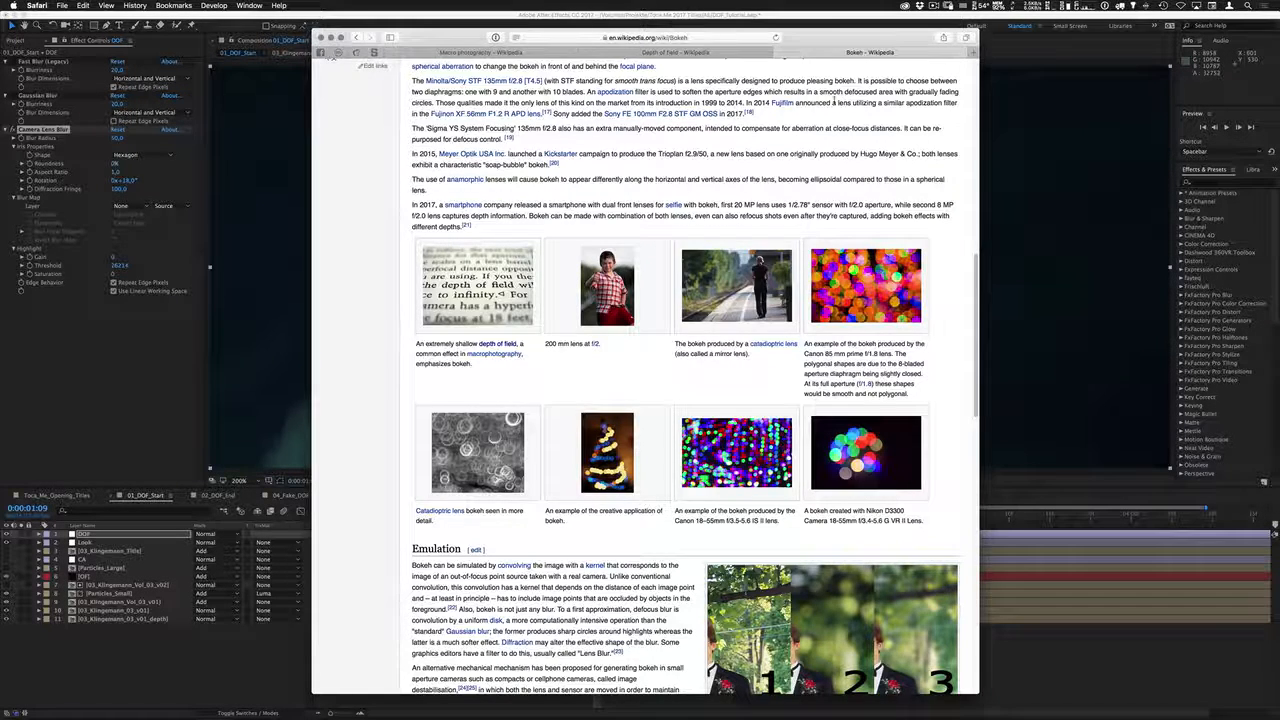
pyautogui.press('super+Tab')
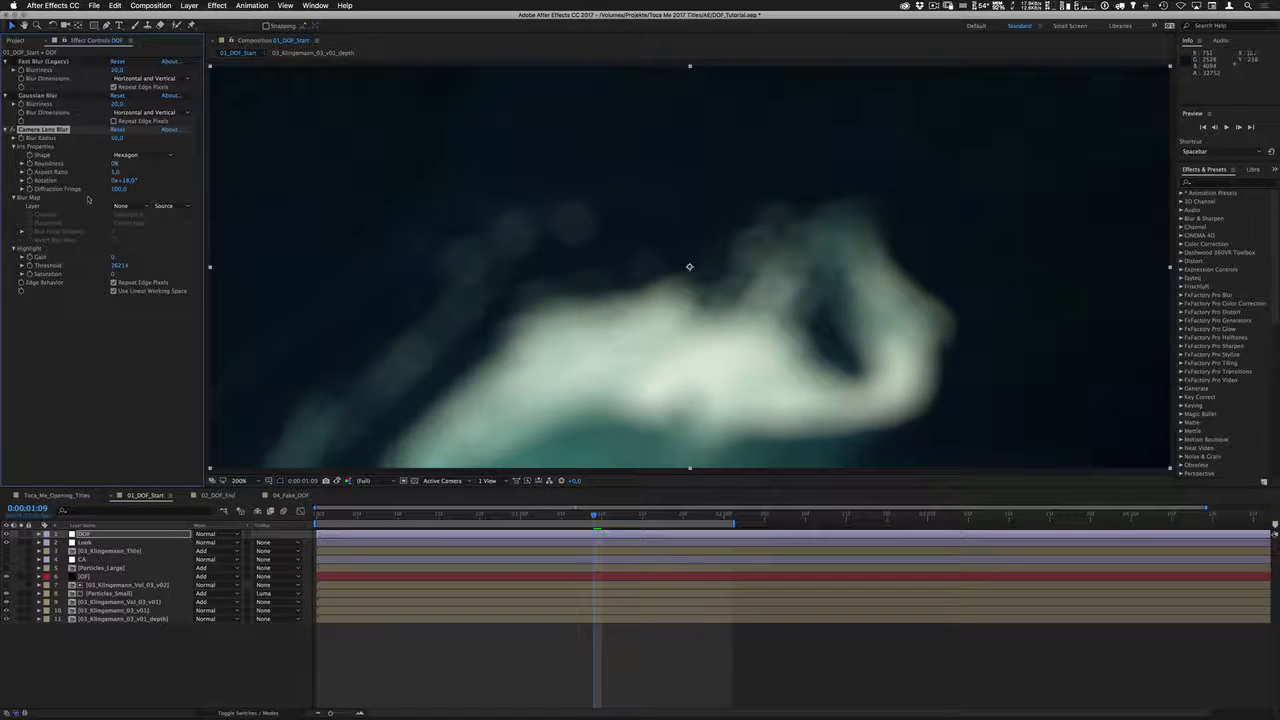
# Raise the Camera Lens Blur's Diffraction Fringe to about 395
pyautogui.moveTo(118, 189); pyautogui.dragTo(122, 199)
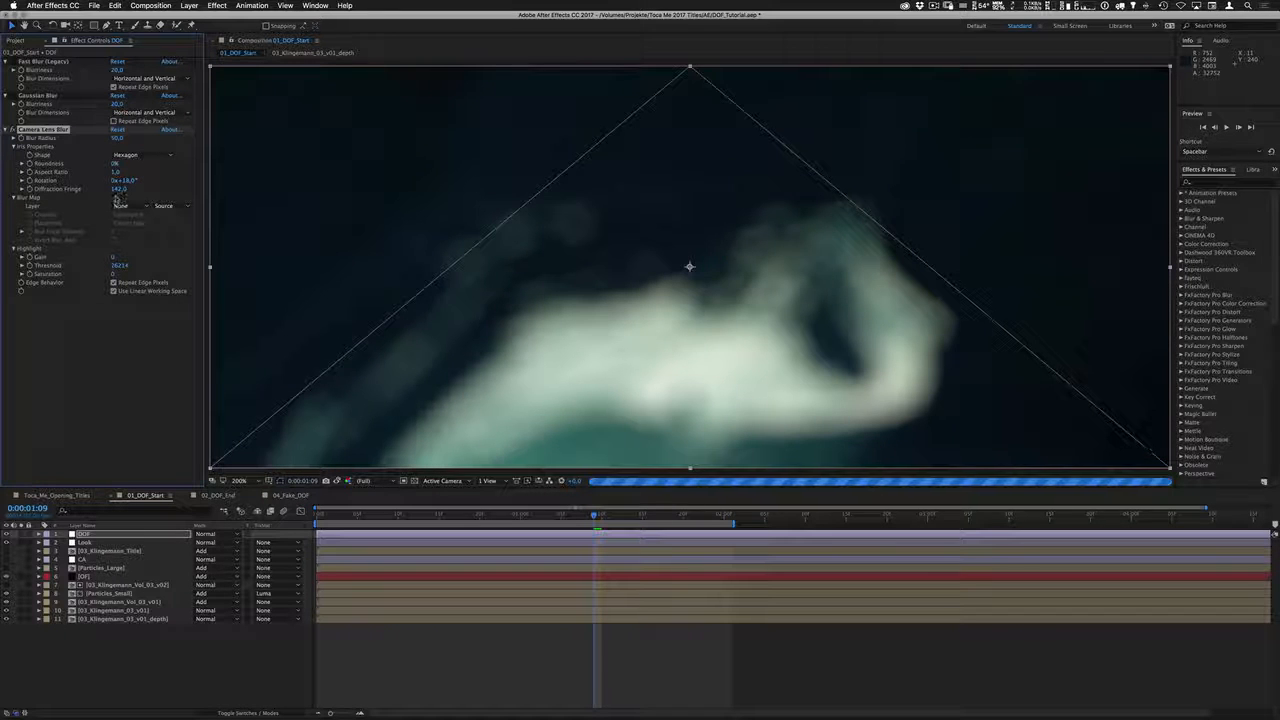
pyautogui.moveTo(118, 189); pyautogui.dragTo(153, 188)
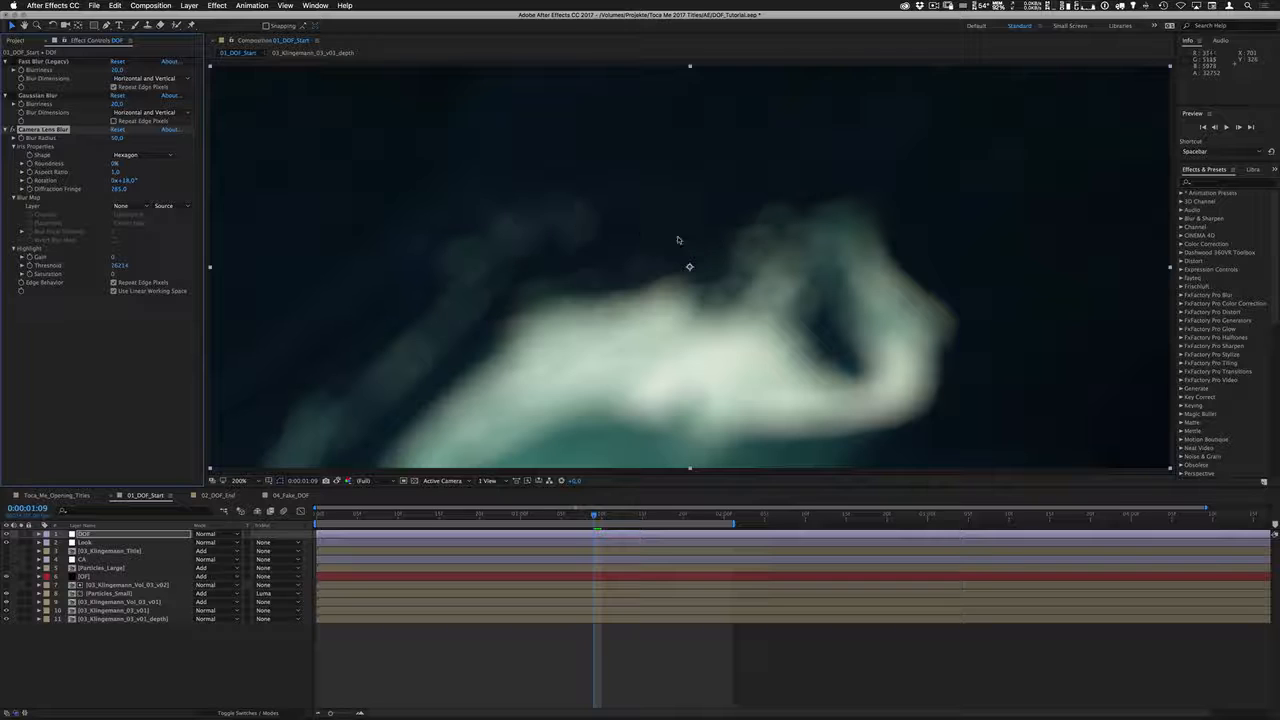
pyautogui.moveTo(119, 189); pyautogui.dragTo(194, 180)
# Solo the 03_Klingemann_03_v01_depth layer, examine the depth pass back to the first frame, and unsolo it
pyautogui.click(22, 619)
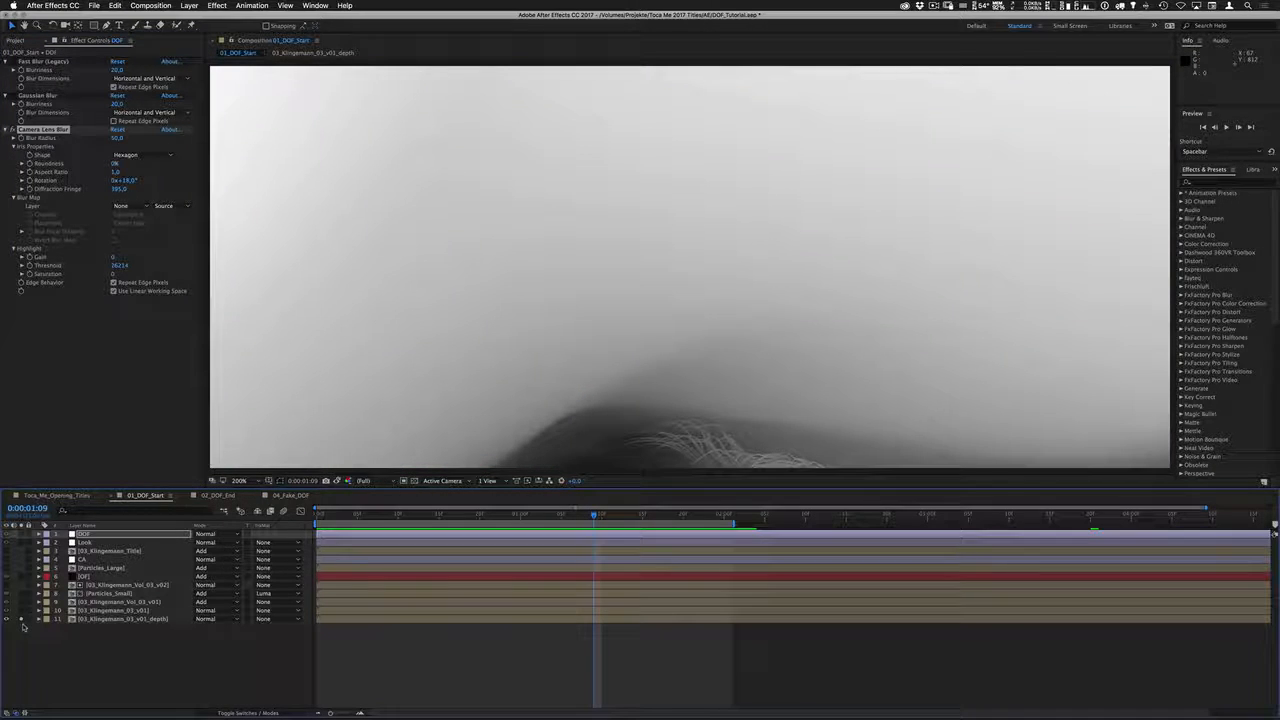
pyautogui.moveTo(486, 514); pyautogui.dragTo(317, 514)
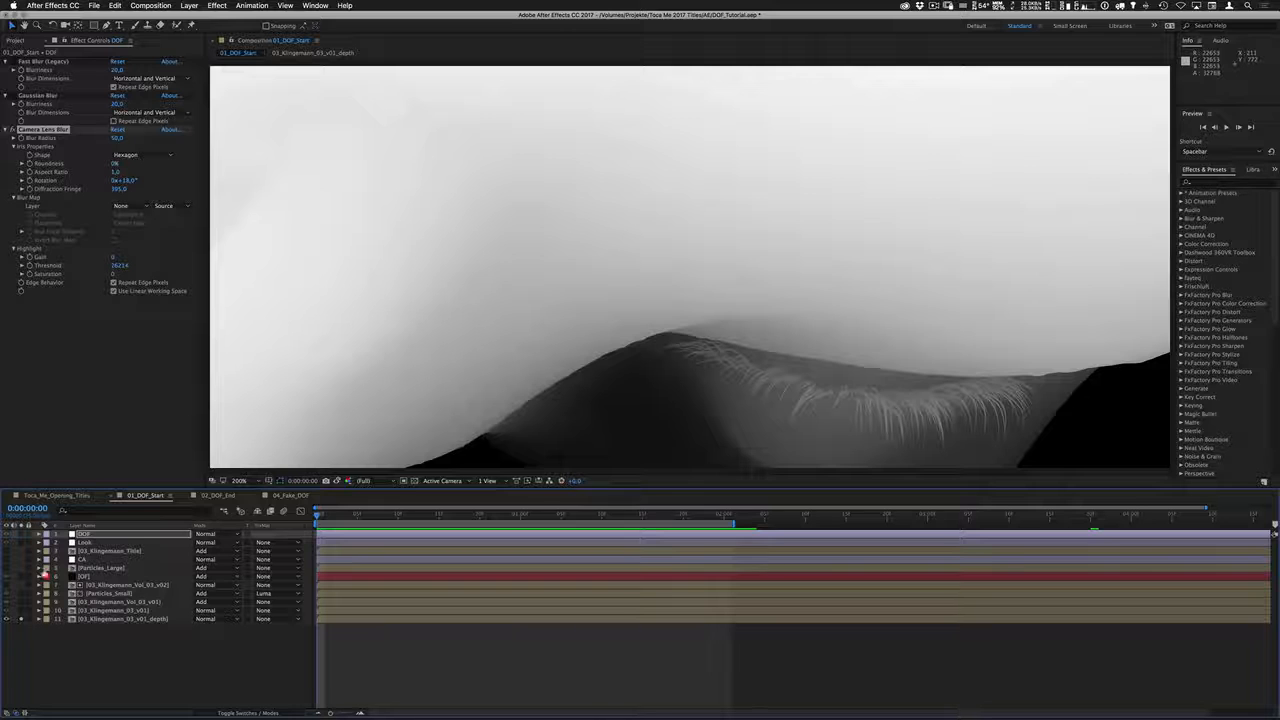
pyautogui.click(21, 619)
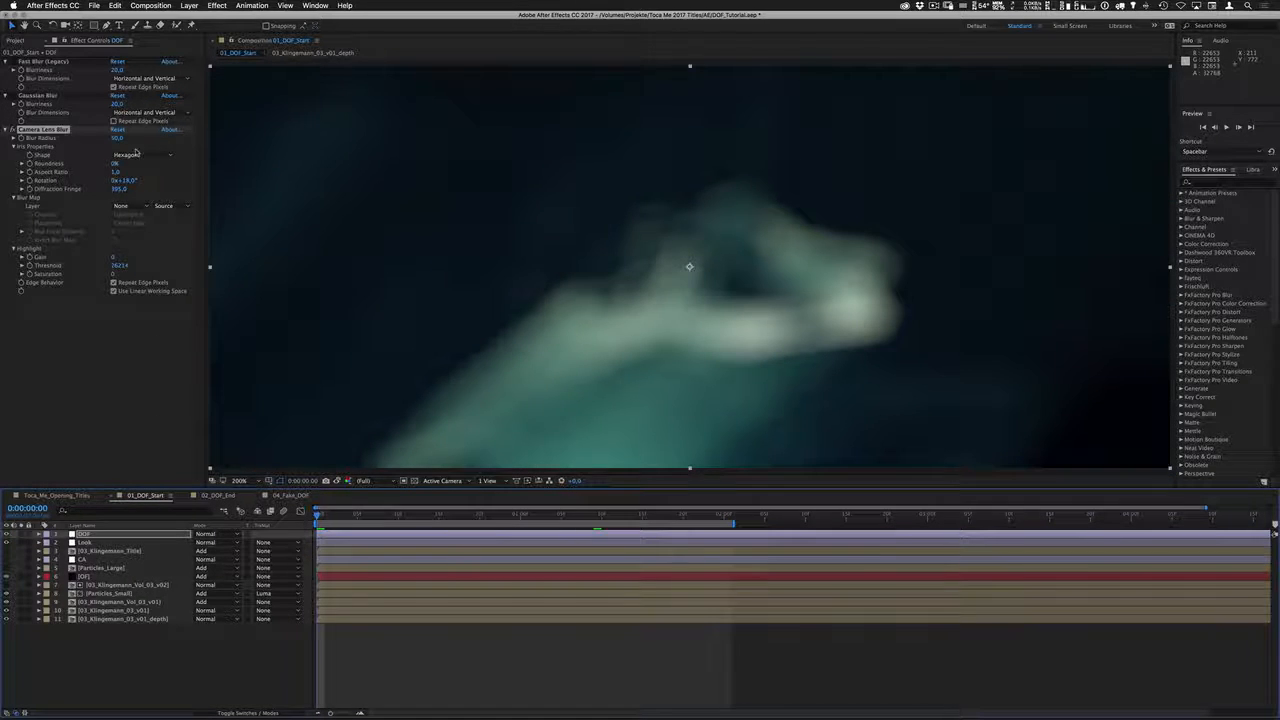
# Use the 03_Klingemann_03_v01_depth layer as the Camera Lens Blur's Blur Map, with Blur Focal Distance at about 19000
pyautogui.click(131, 206)
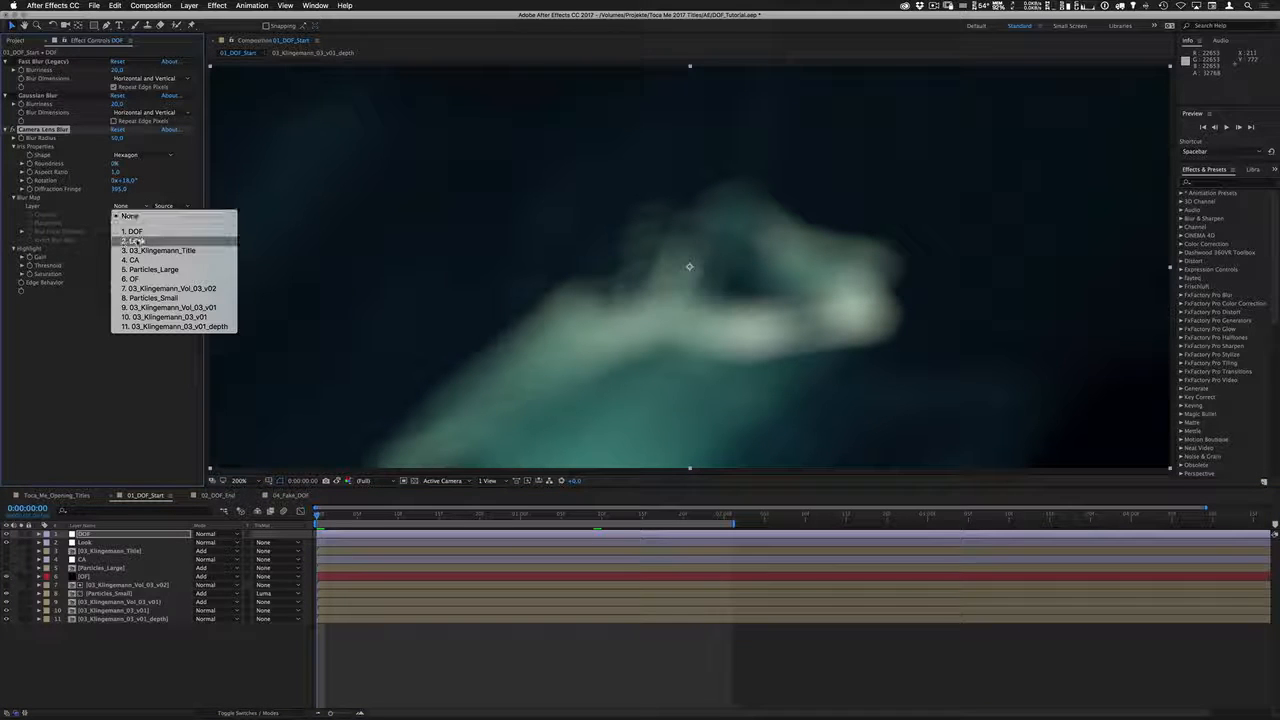
pyautogui.click(153, 327)
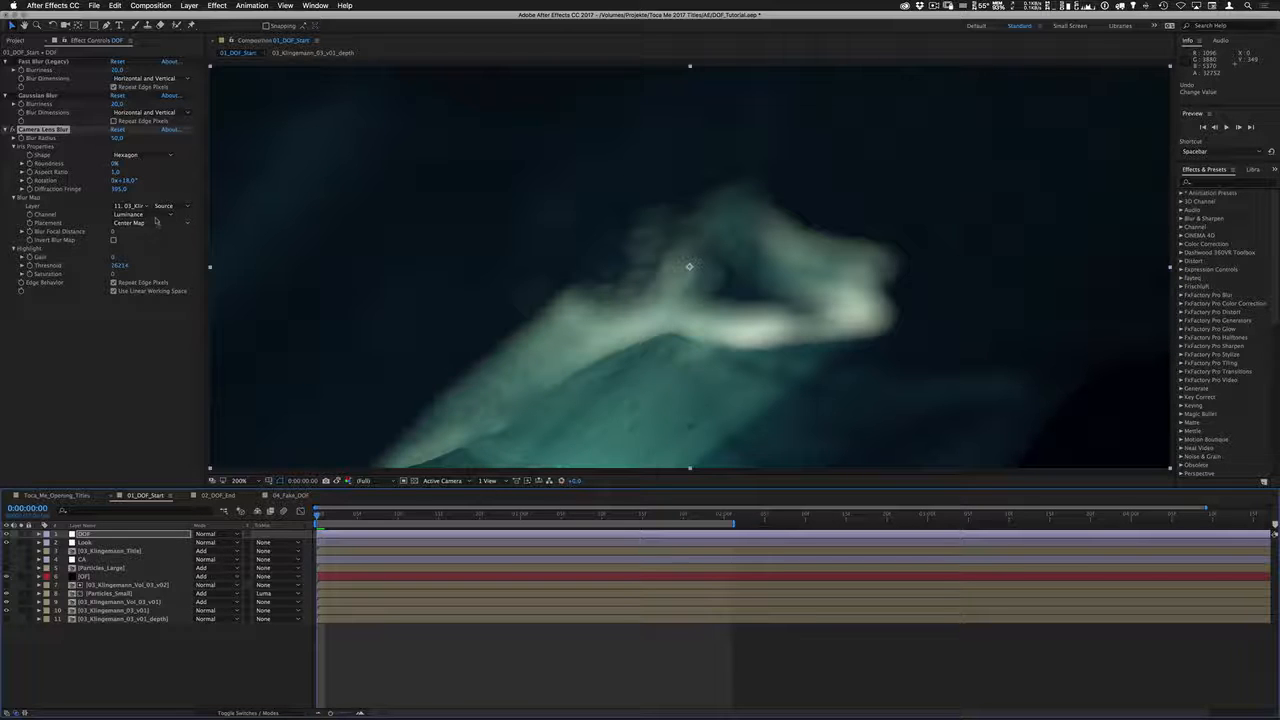
pyautogui.moveTo(113, 232); pyautogui.dragTo(133, 237)
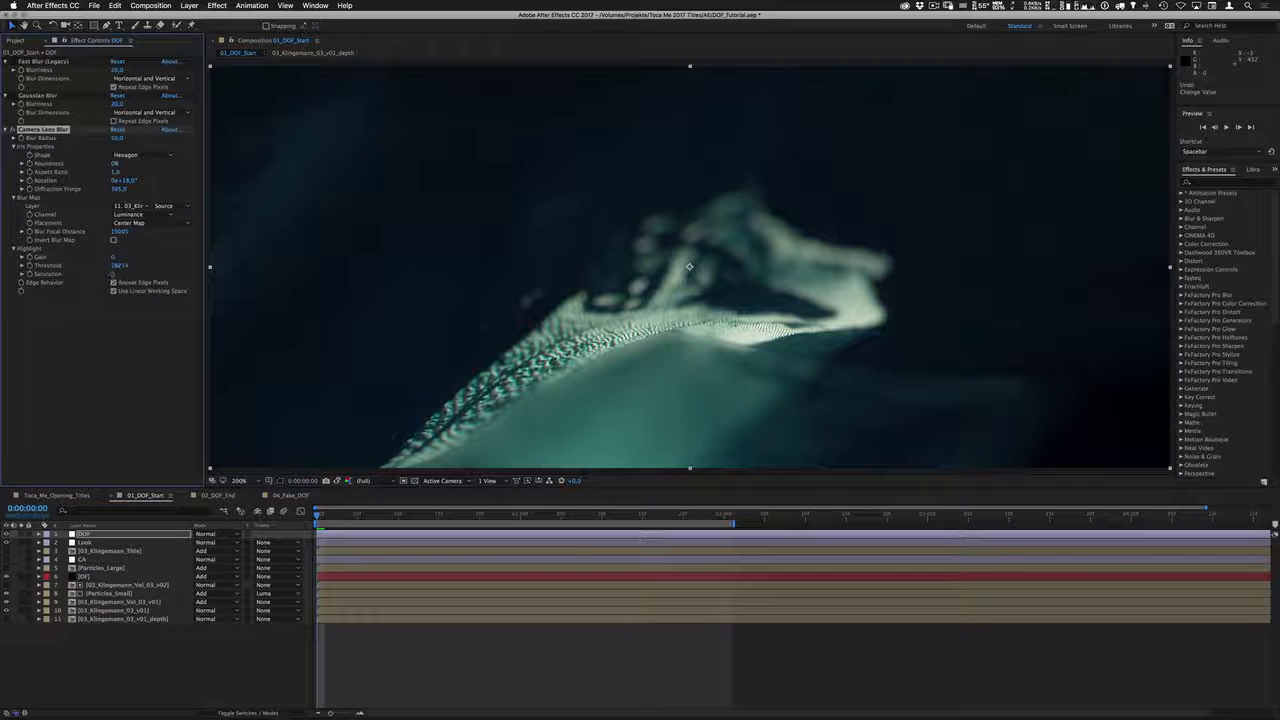
# Lower the Camera Lens Blur's Highlight Threshold to about 12400
pyautogui.moveTo(104, 266); pyautogui.dragTo(103, 266)
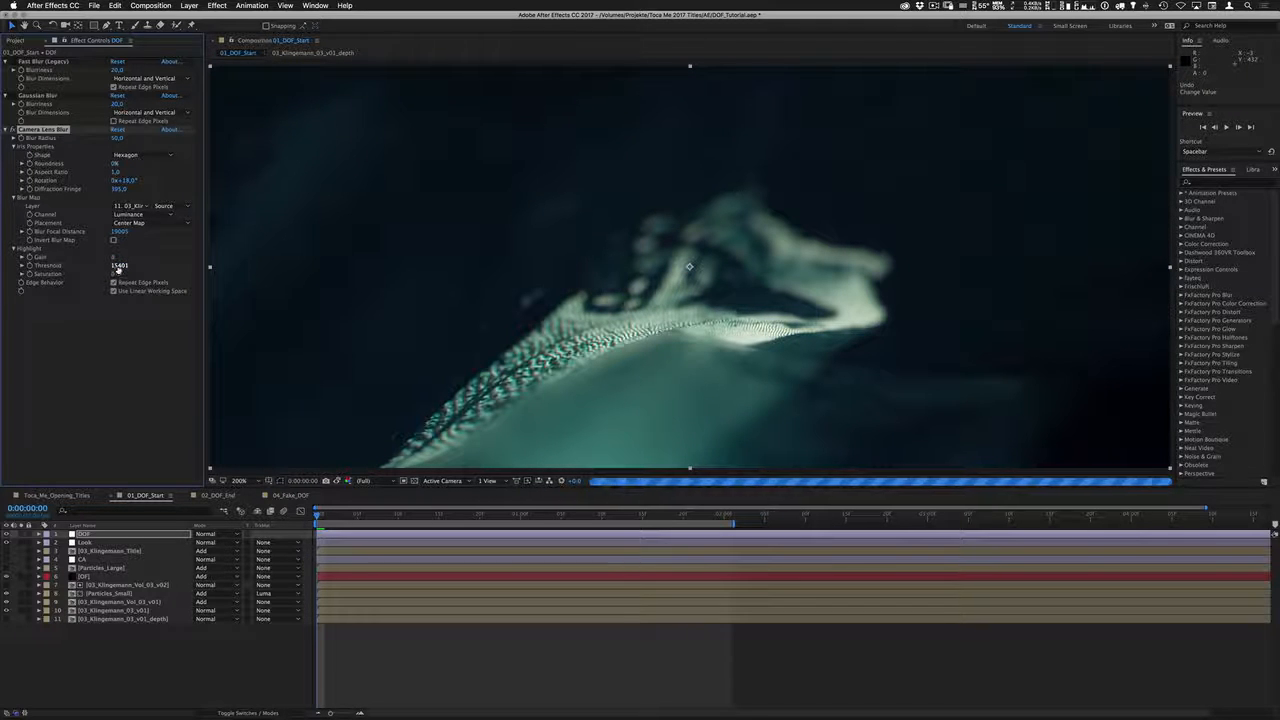
pyautogui.moveTo(119, 268); pyautogui.dragTo(115, 268)
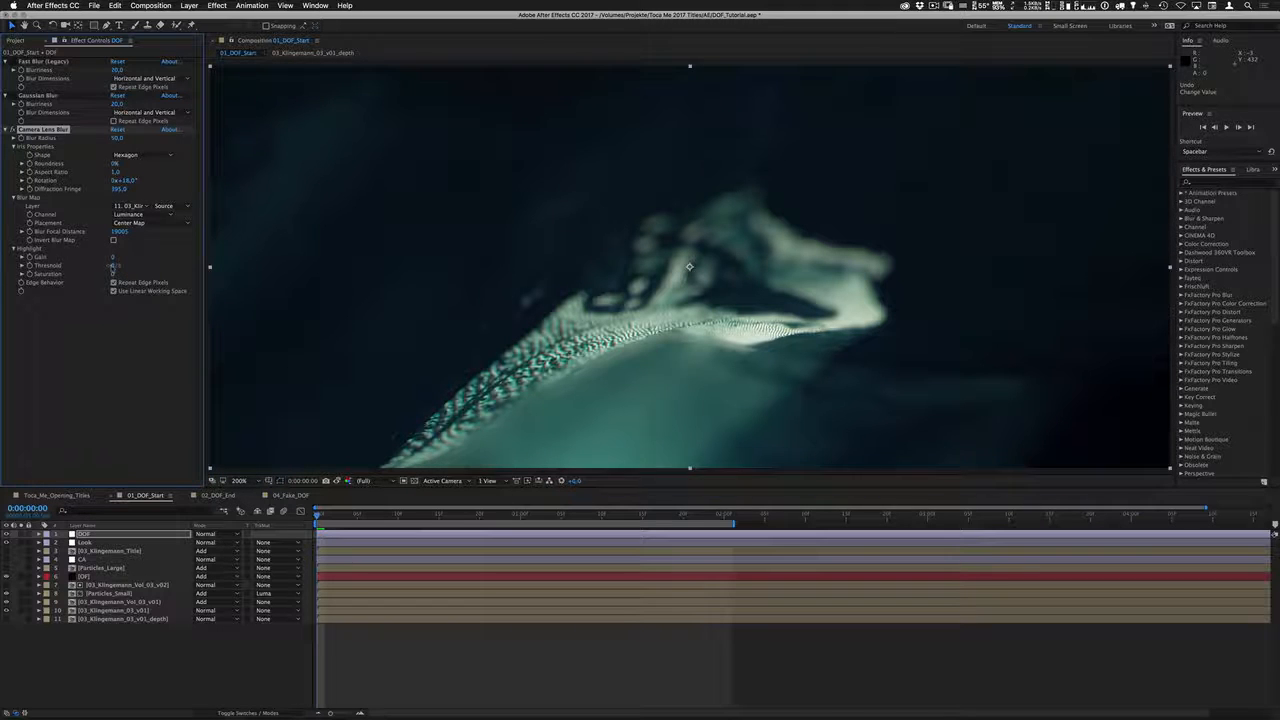
pyautogui.moveTo(117, 271); pyautogui.dragTo(131, 277)
# Compare the Gaussian Blur and Fast Blur, leaving all three blurs on the DOF layer disabled and their settings collapsed
pyautogui.click(13, 96)
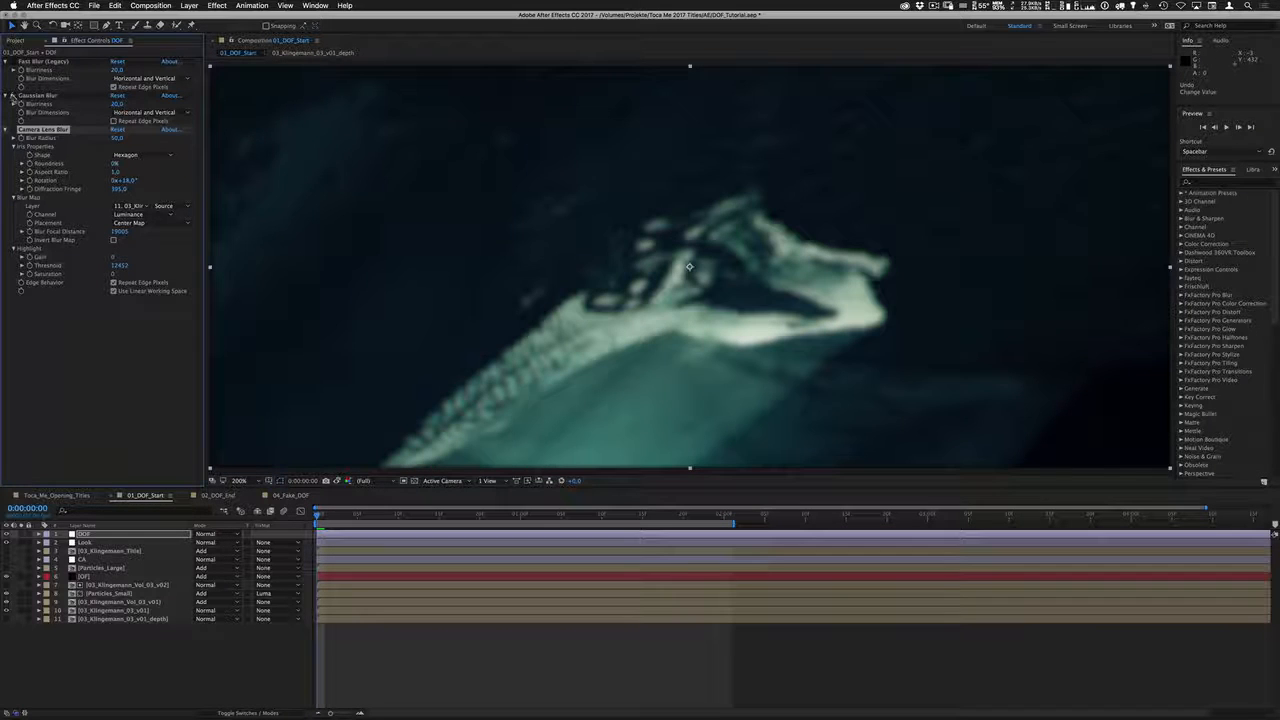
pyautogui.click(13, 96)
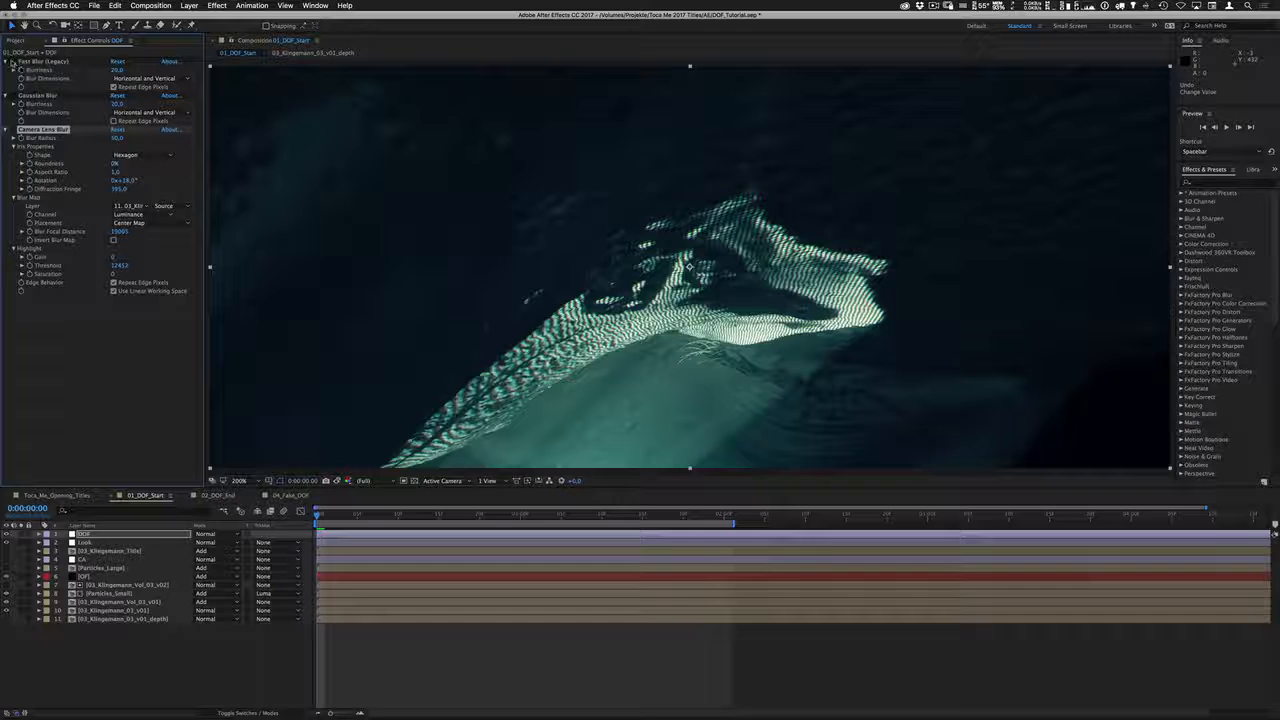
pyautogui.click(12, 62)
pyautogui.click(12, 62)
pyautogui.click(6, 129)
pyautogui.click(6, 95)
pyautogui.click(6, 61)
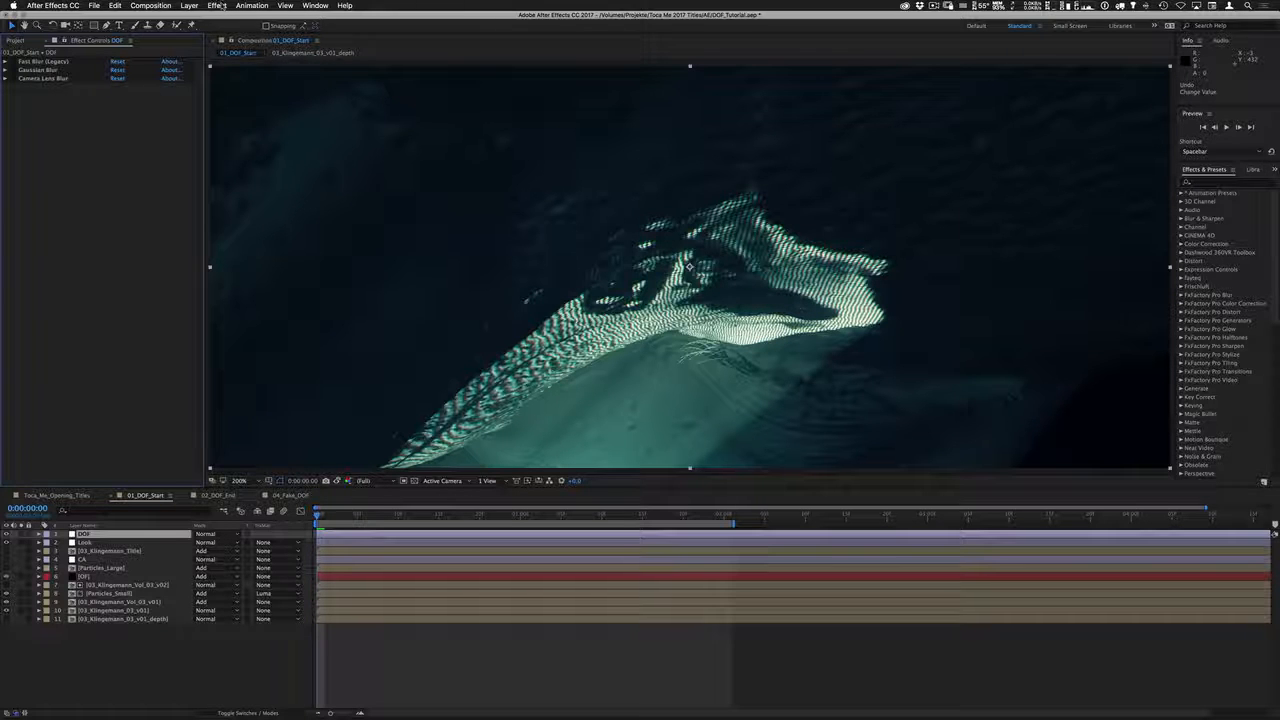
# Add Frischluft's FL Depth Of Field to the DOF layer, with 03_Klingemann_03_v01_depth as its depth layer
pyautogui.click(219, 5)
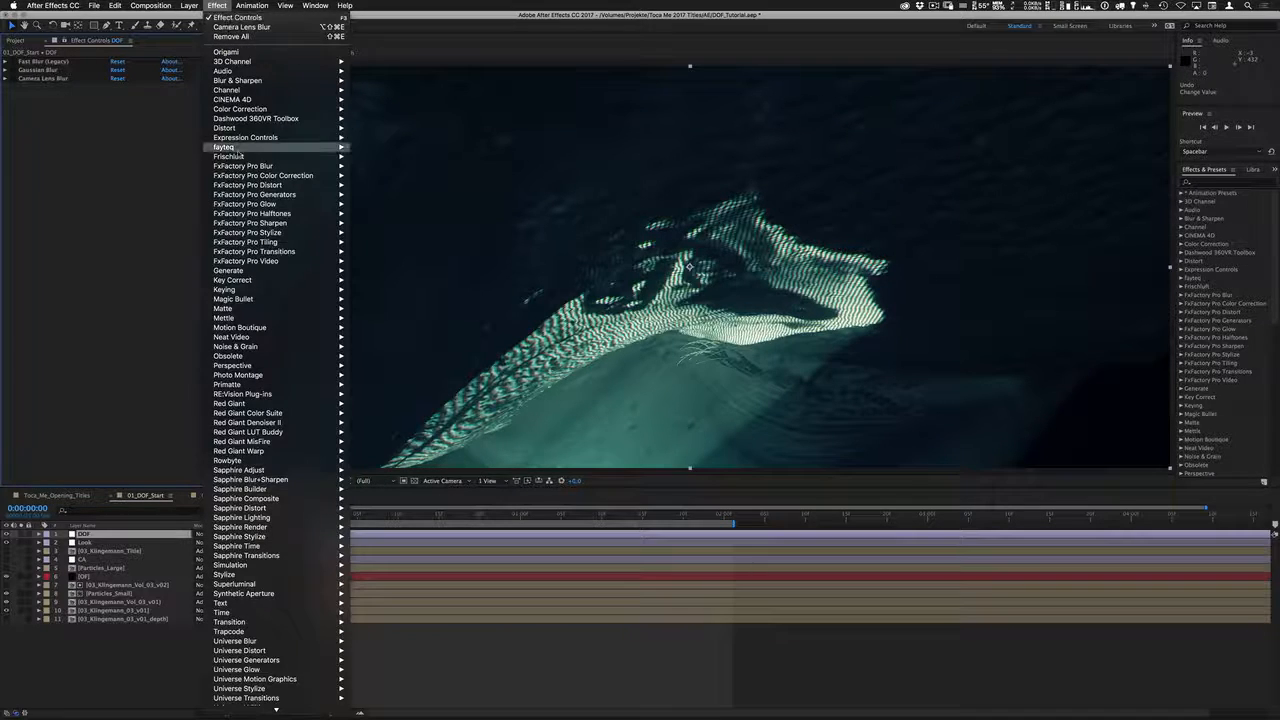
pyautogui.moveTo(240, 158)
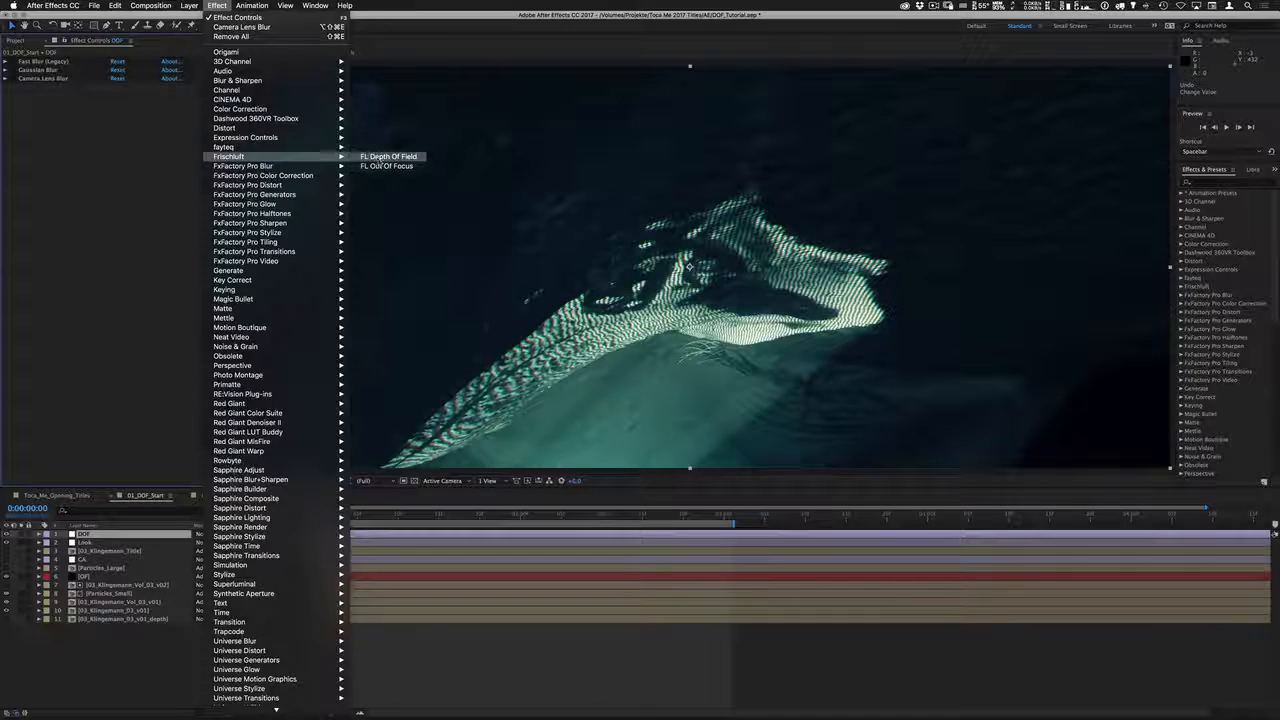
pyautogui.click(388, 157)
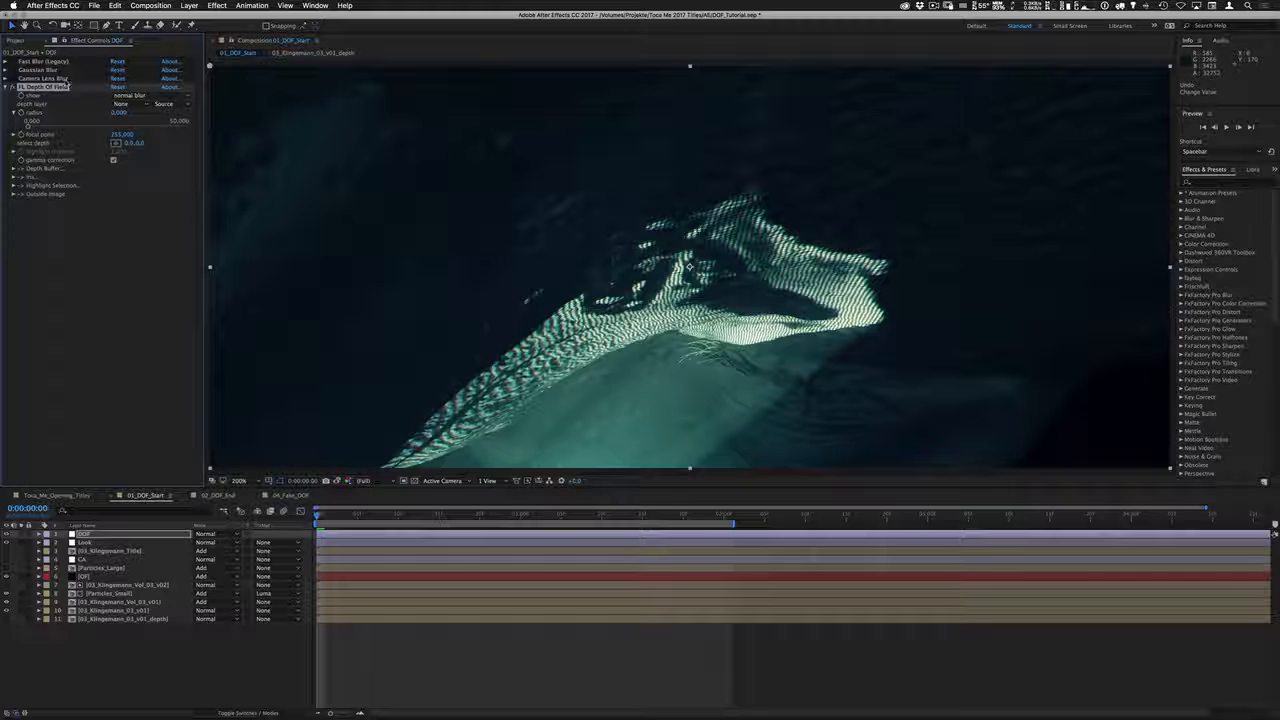
pyautogui.click(145, 106)
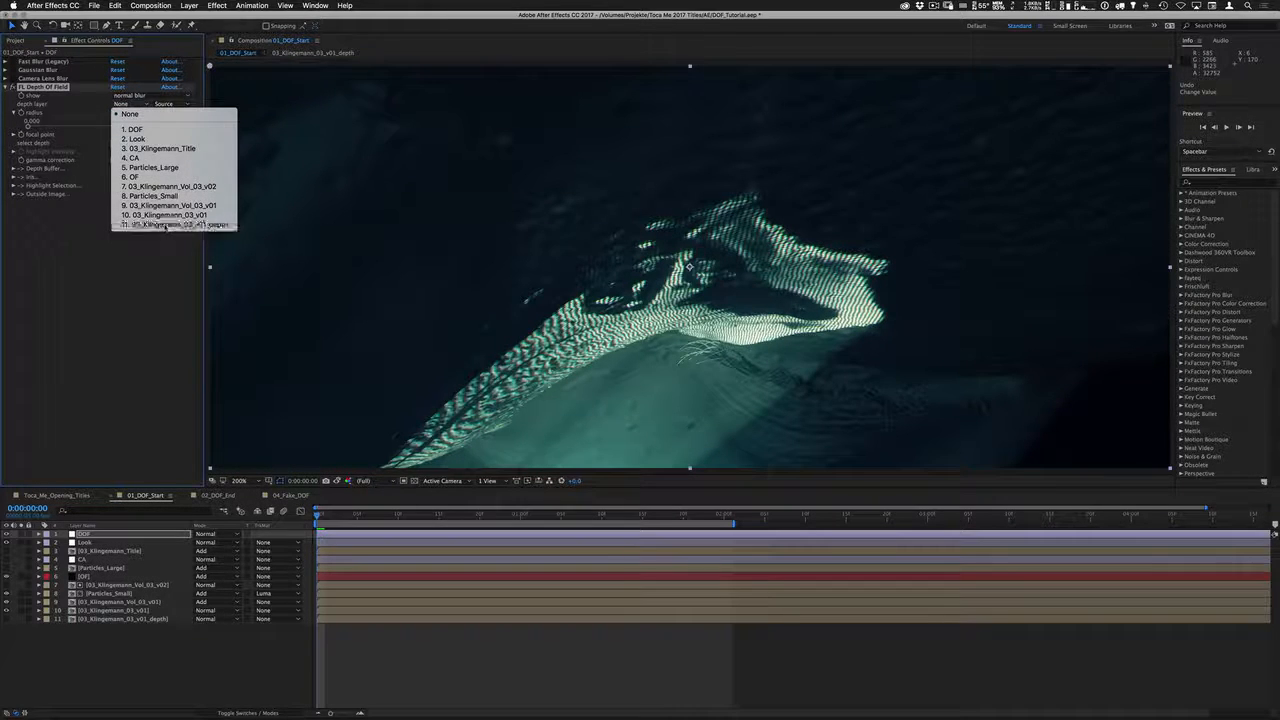
pyautogui.click(166, 226)
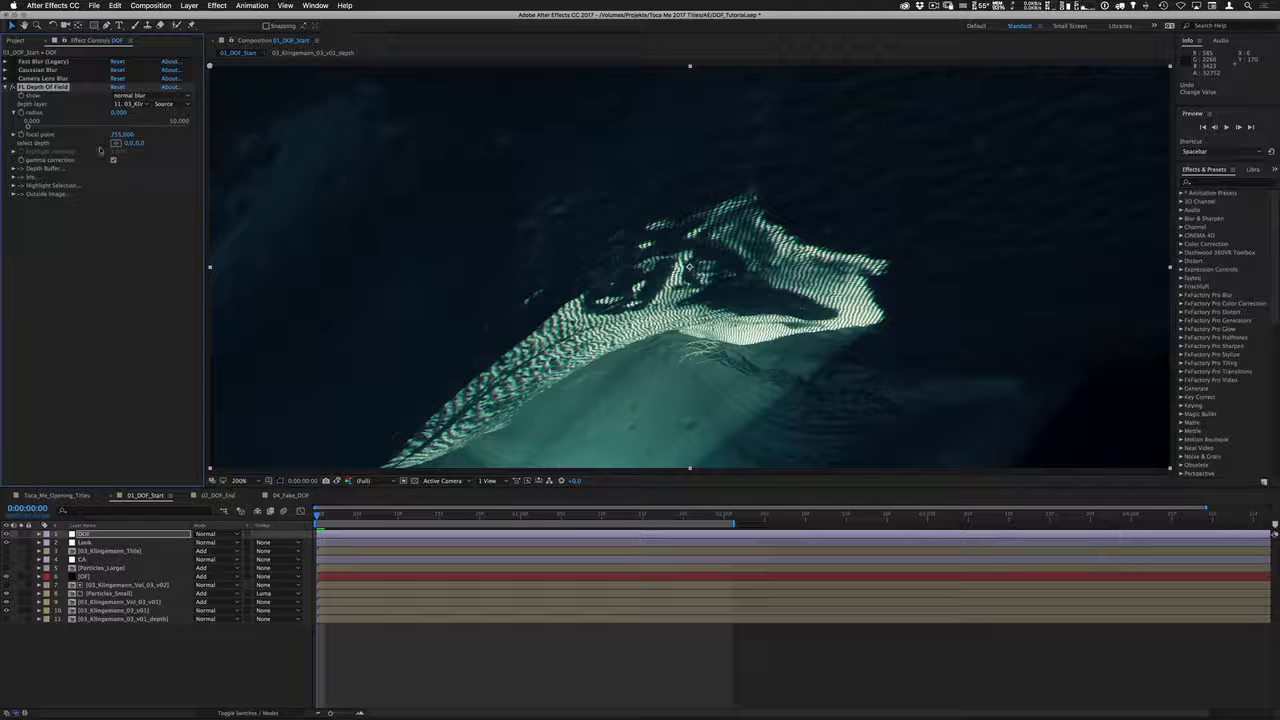
# Raise the FL Depth Of Field's radius to about 41
pyautogui.click(74, 126)
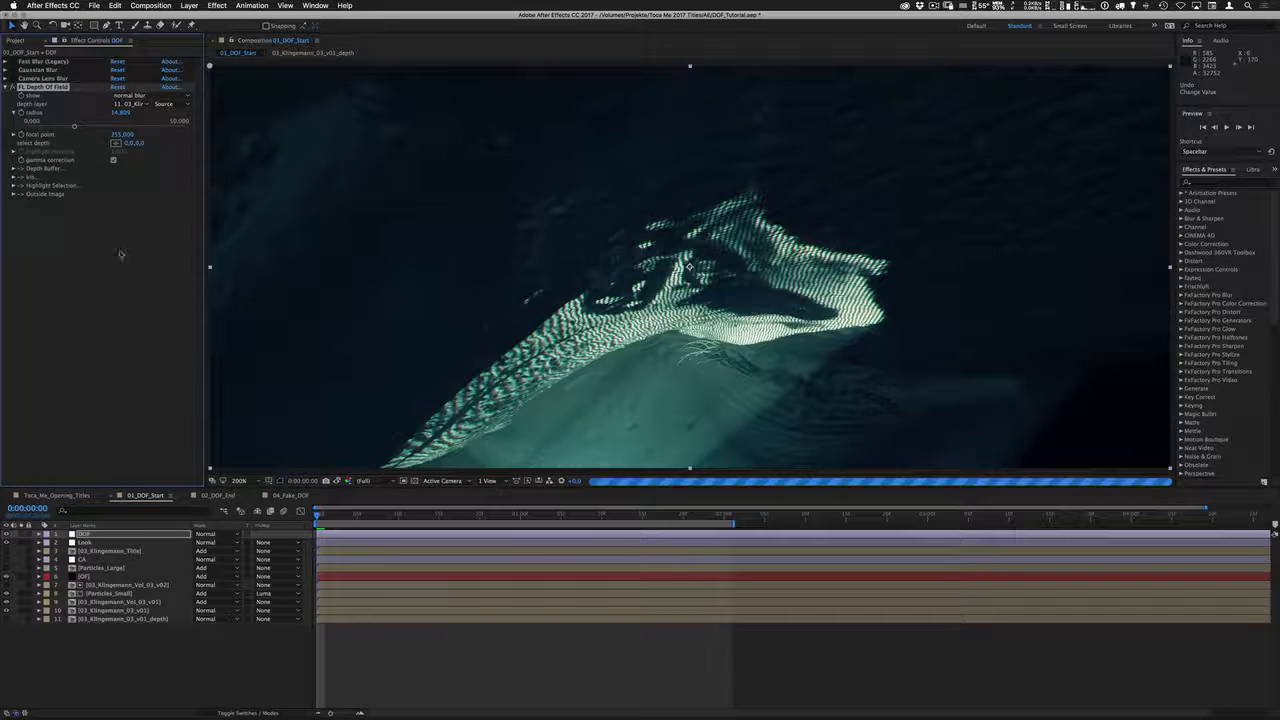
pyautogui.click(104, 127)
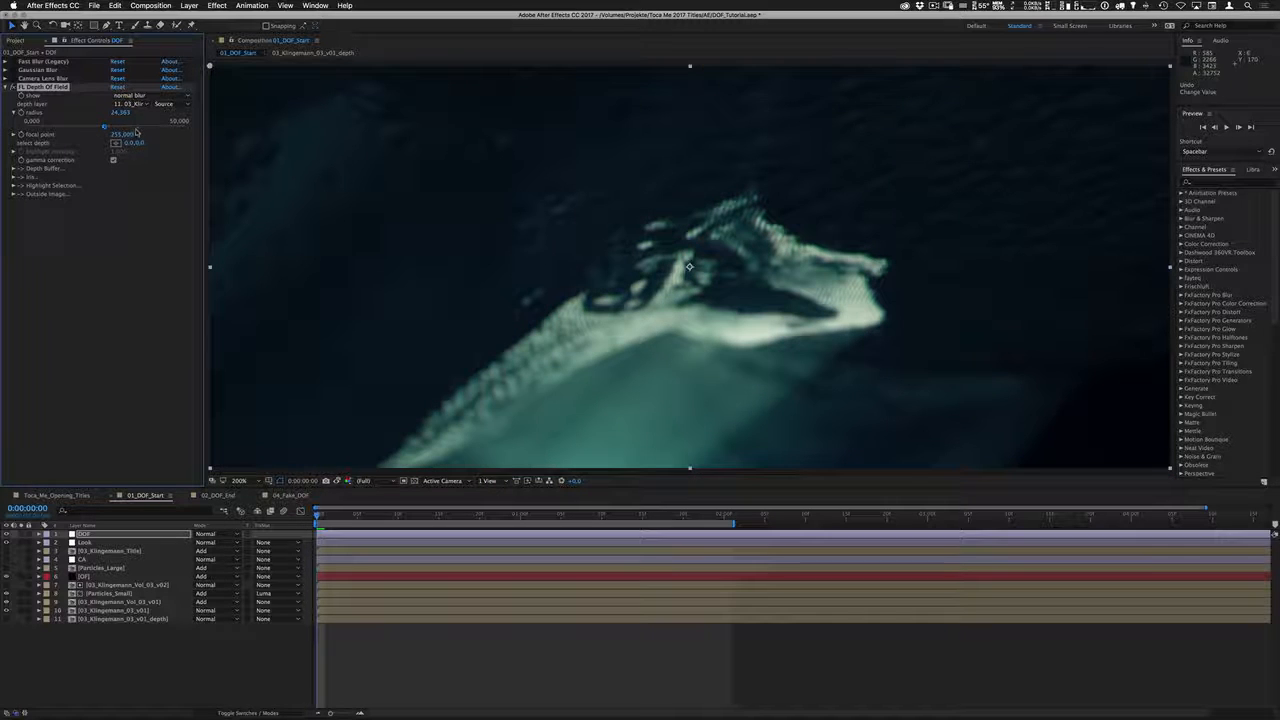
pyautogui.click(138, 127)
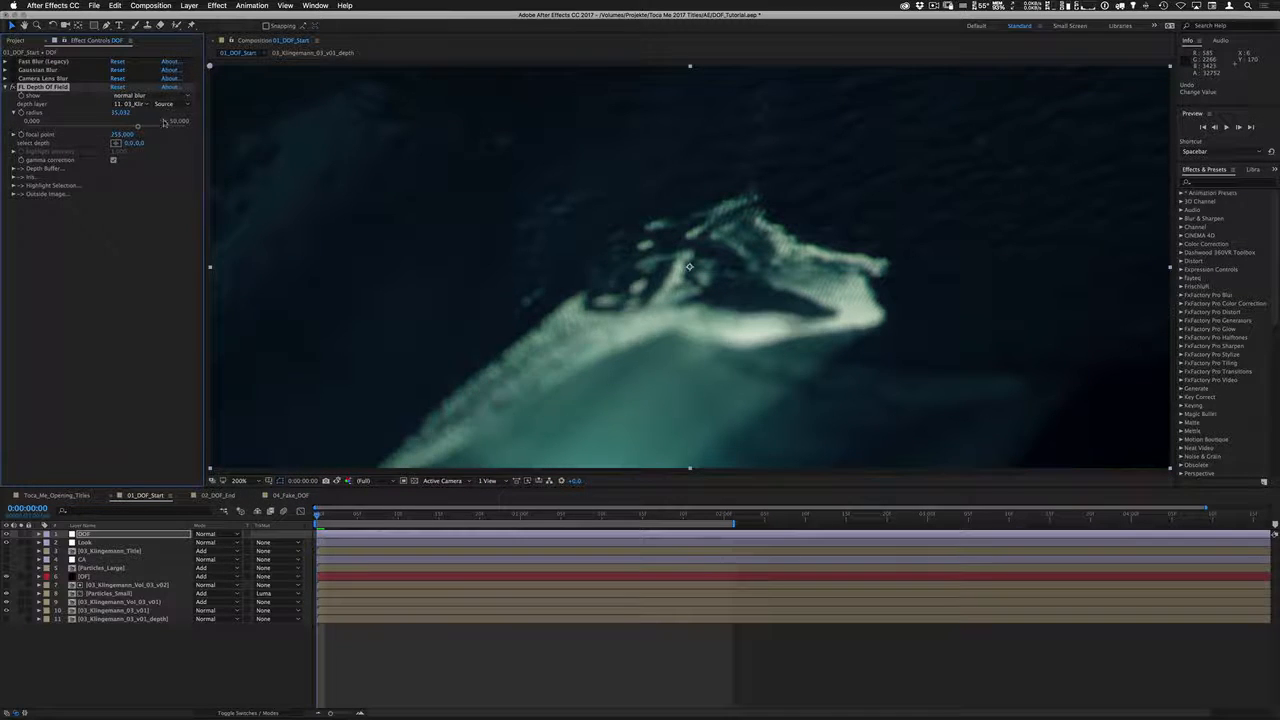
pyautogui.click(156, 127)
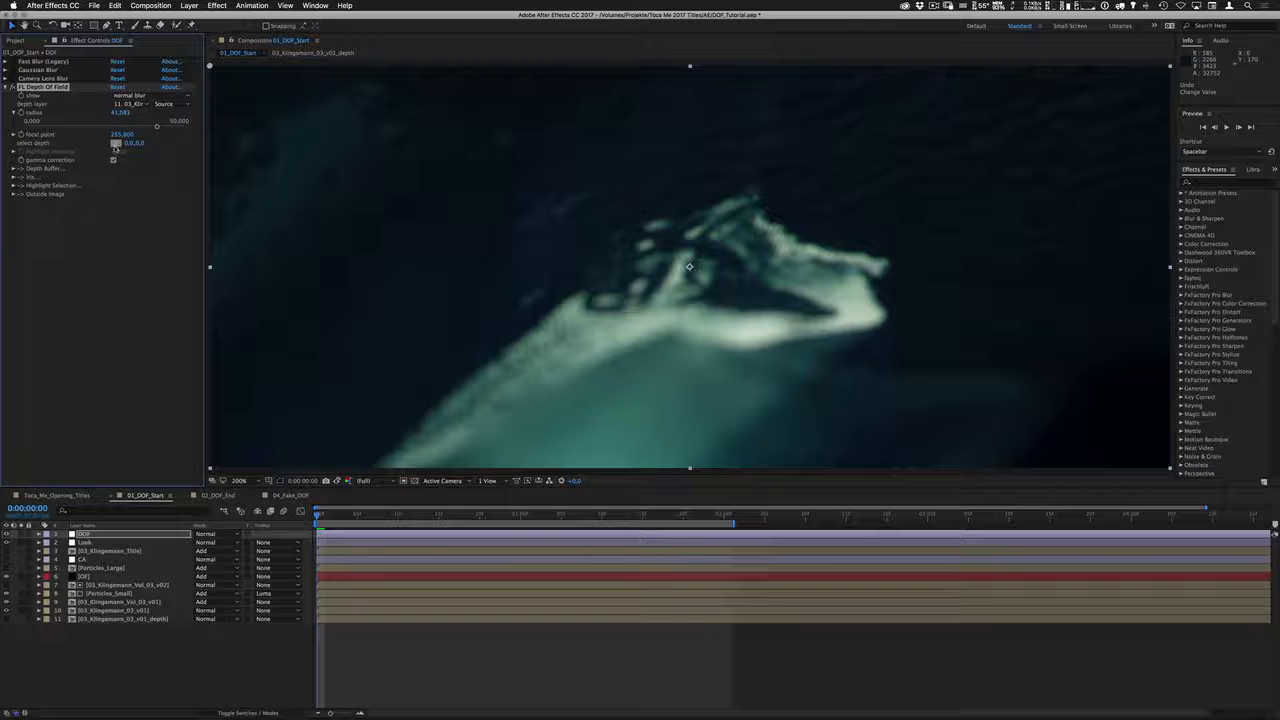
# Pick FL Depth Of Field's focal depth in the image, re-pick it below the eyelashes on the soloed depth layer, and unsolo that layer
pyautogui.click(116, 143)
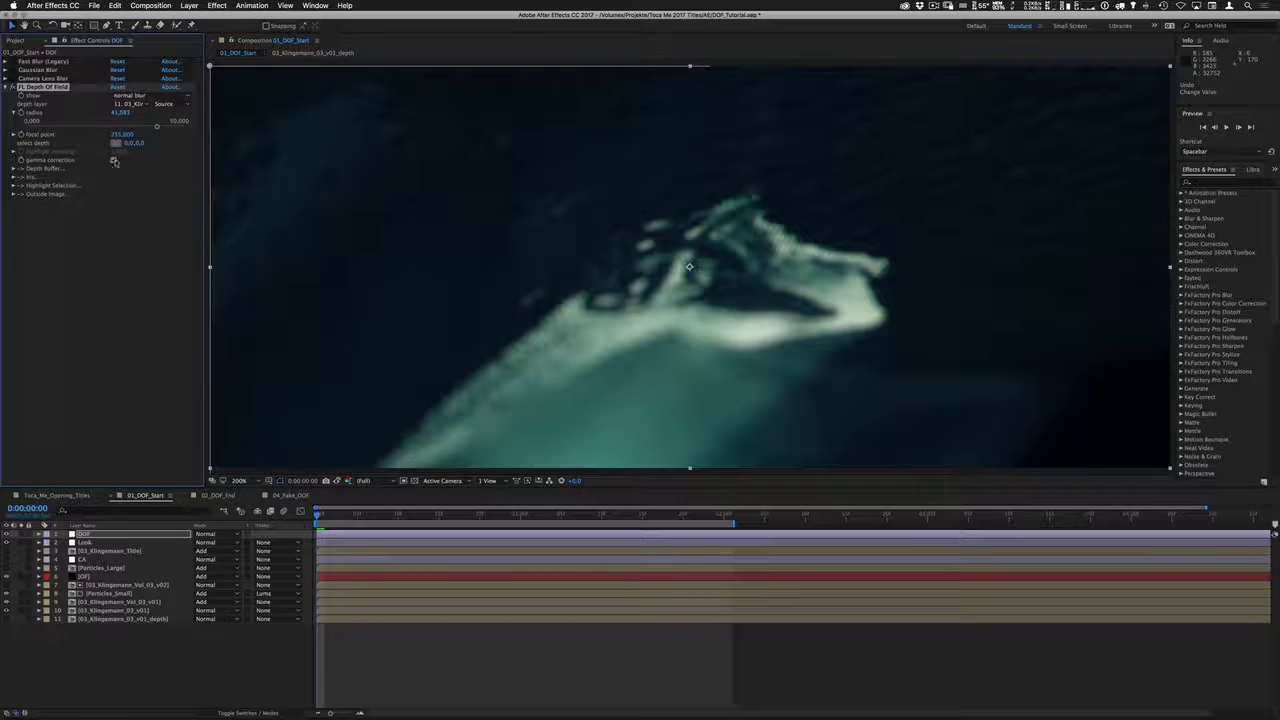
pyautogui.click(590, 299)
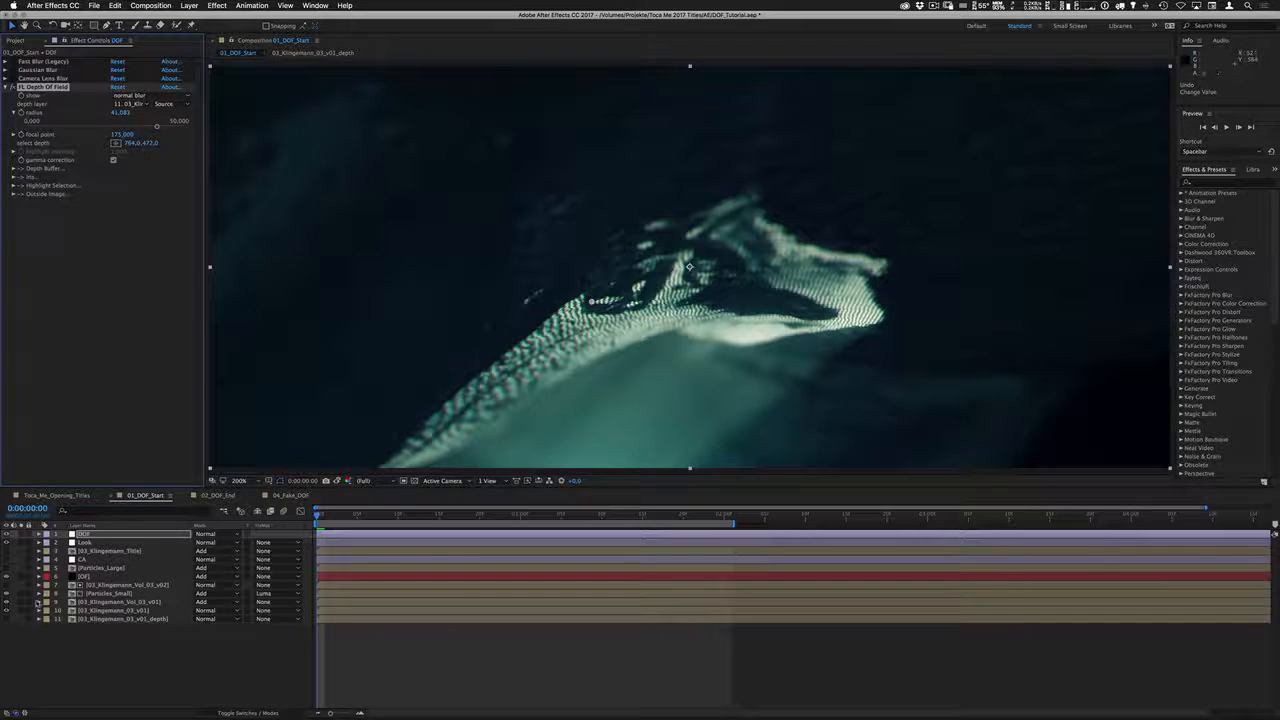
pyautogui.click(22, 619)
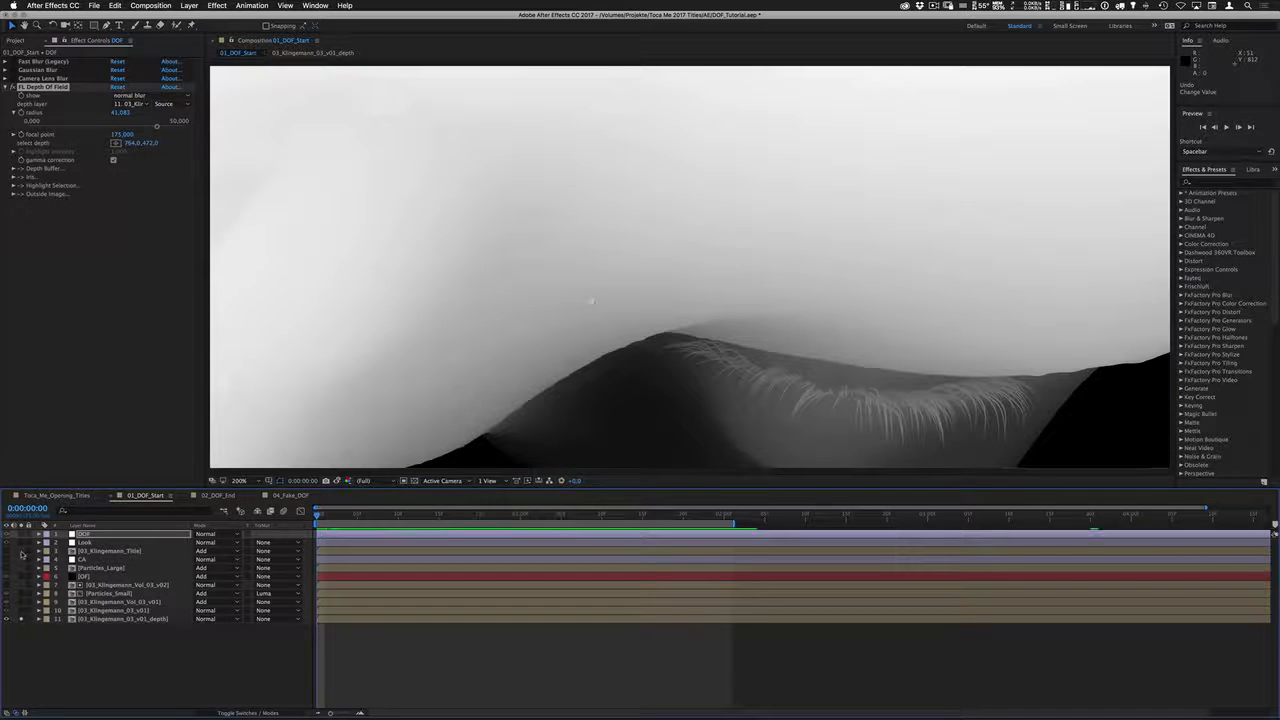
pyautogui.click(116, 143)
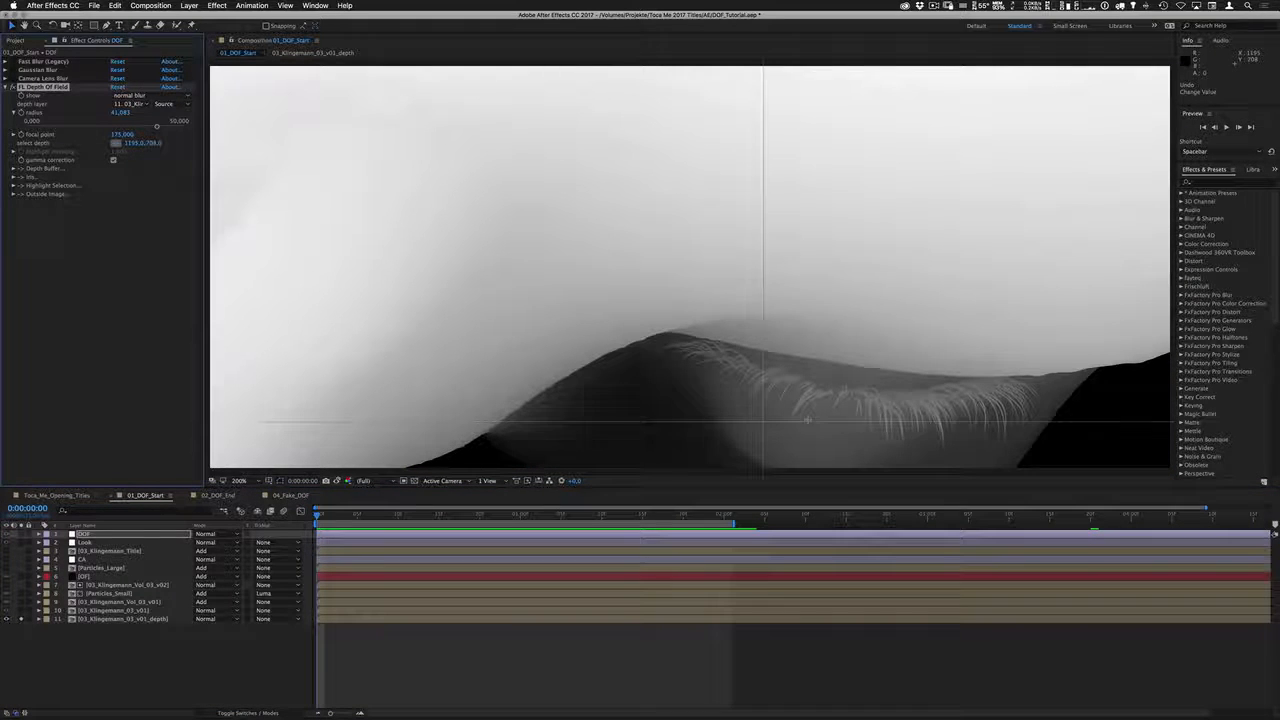
pyautogui.click(813, 424)
pyautogui.click(22, 619)
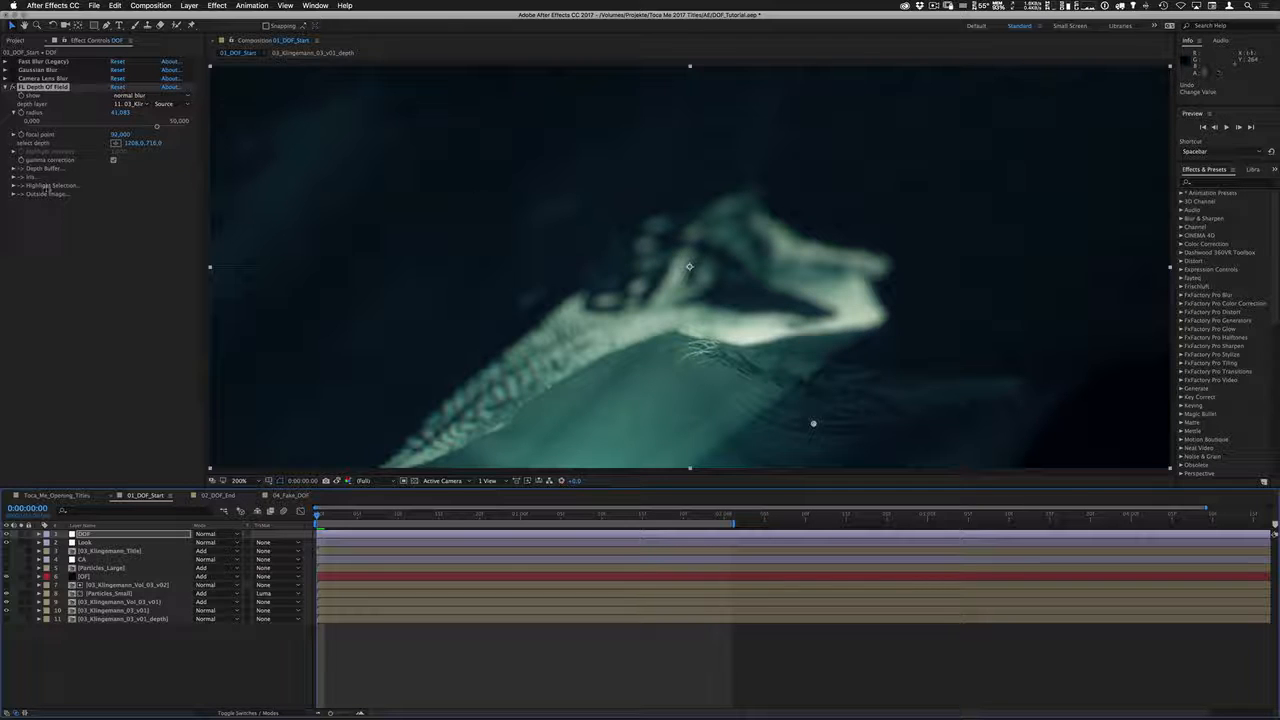
# In FL Depth Of Field's iris settings, set facets to 6 and rounded facets to 0.2, then lower rounded facets to 0.1
pyautogui.click(14, 177)
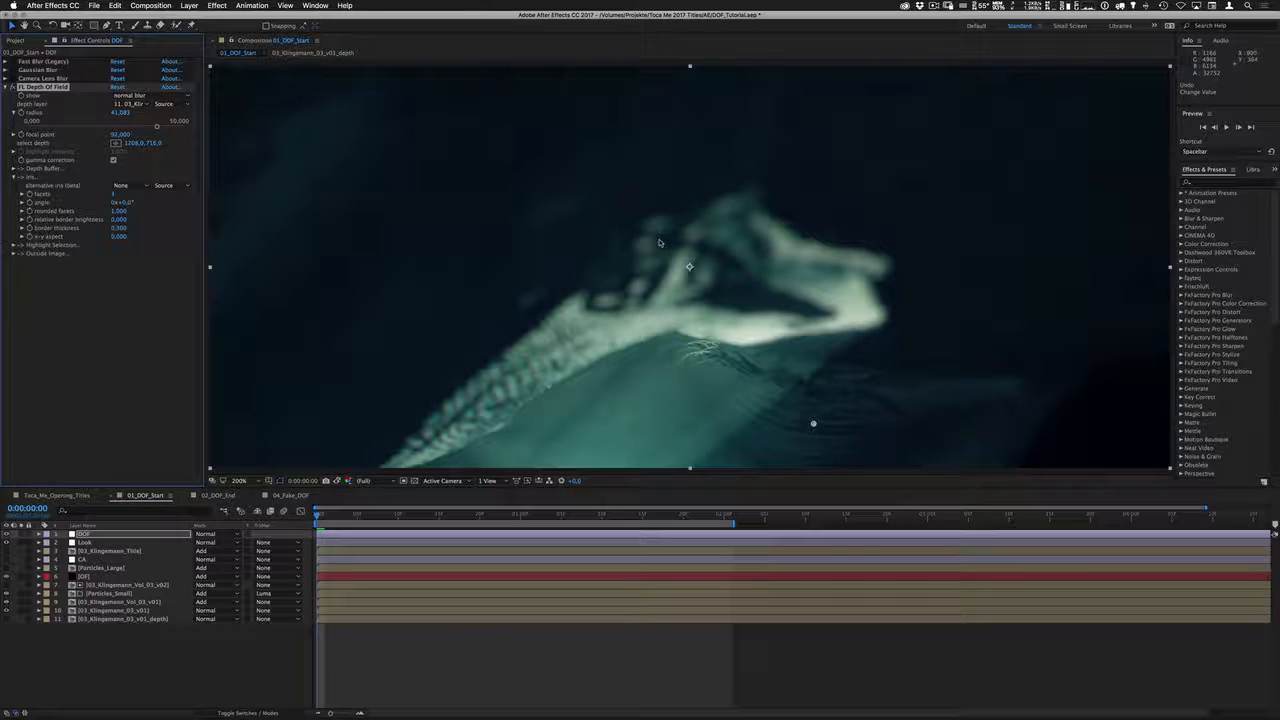
pyautogui.click(120, 193)
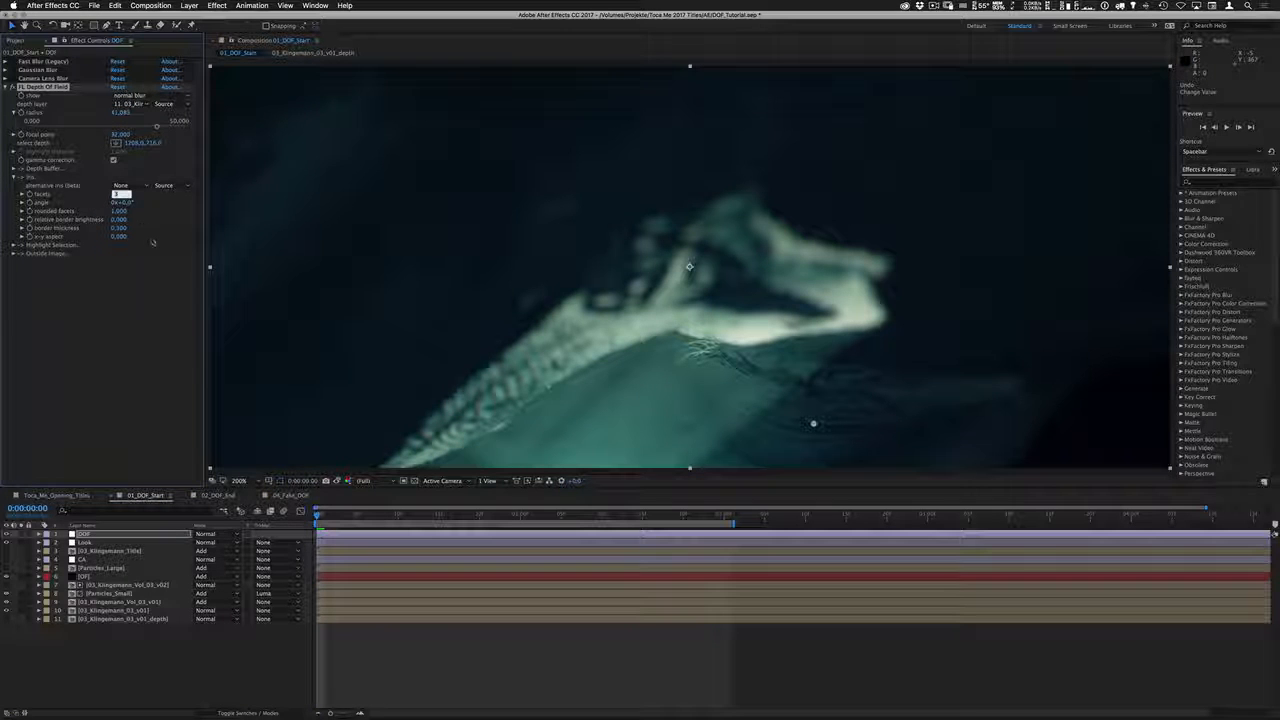
pyautogui.click(119, 212)
pyautogui.write('0,')
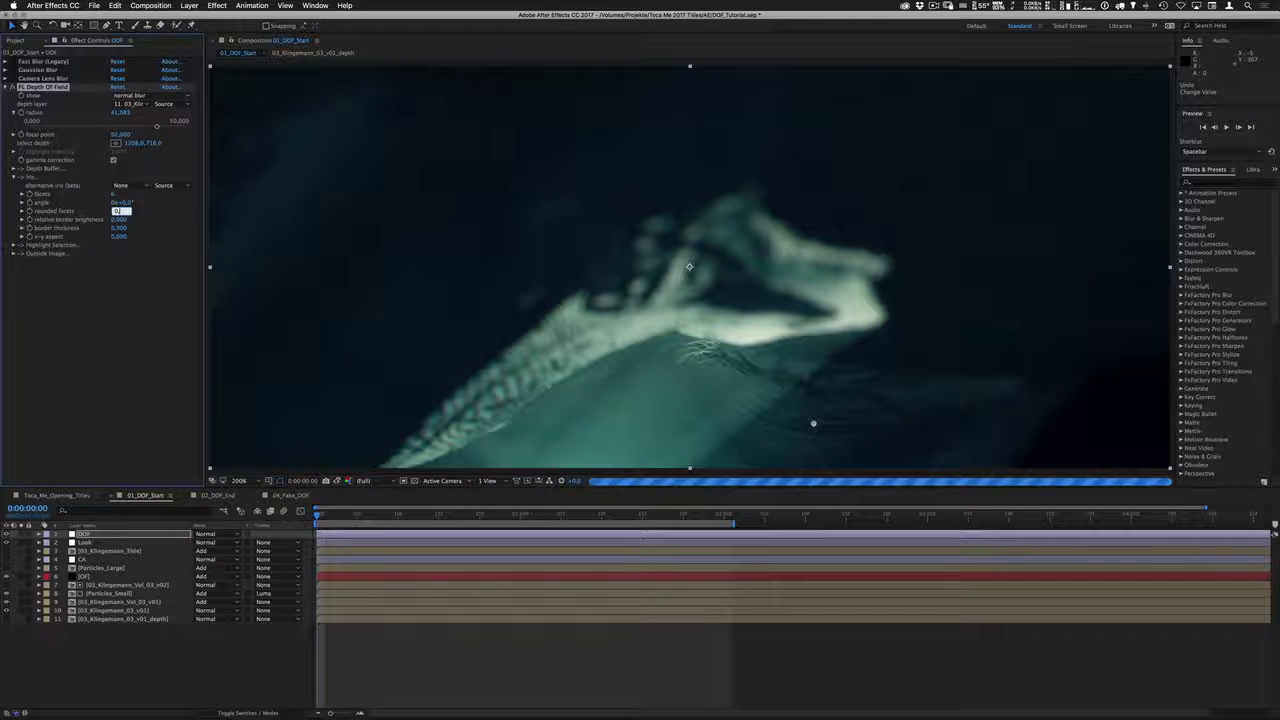
pyautogui.press('Return')
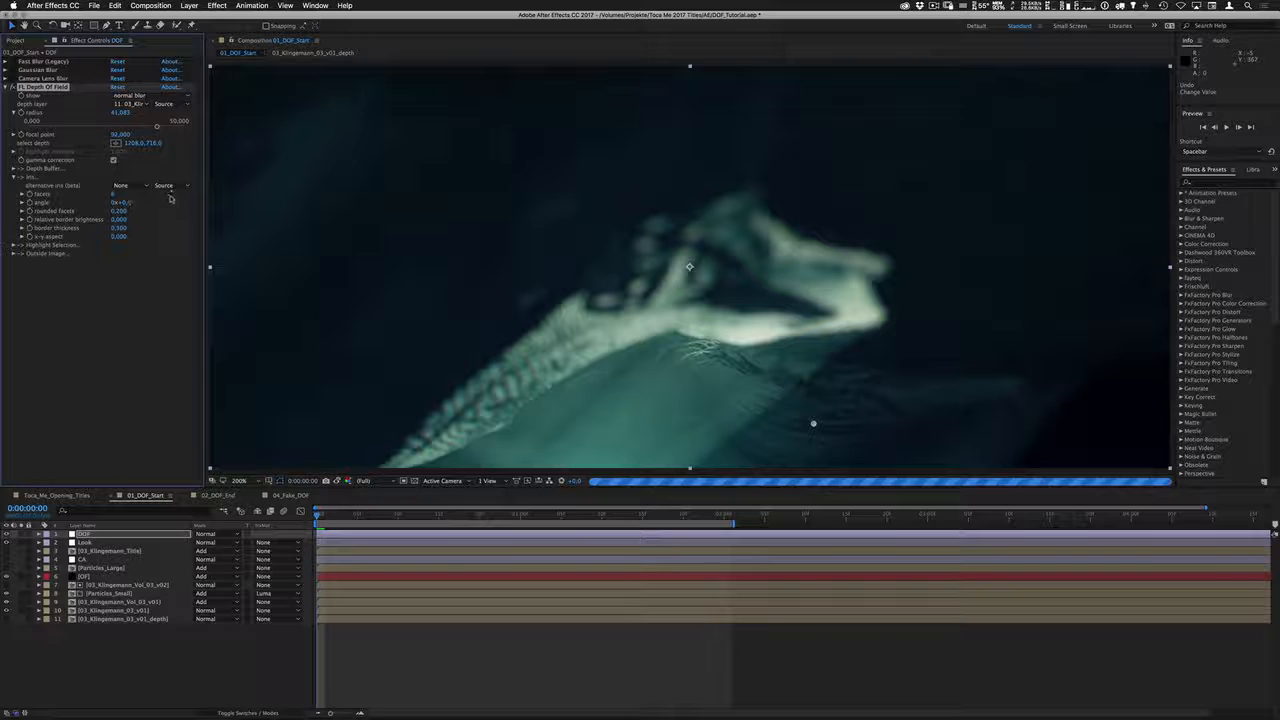
pyautogui.click(119, 211)
pyautogui.write('0,2')
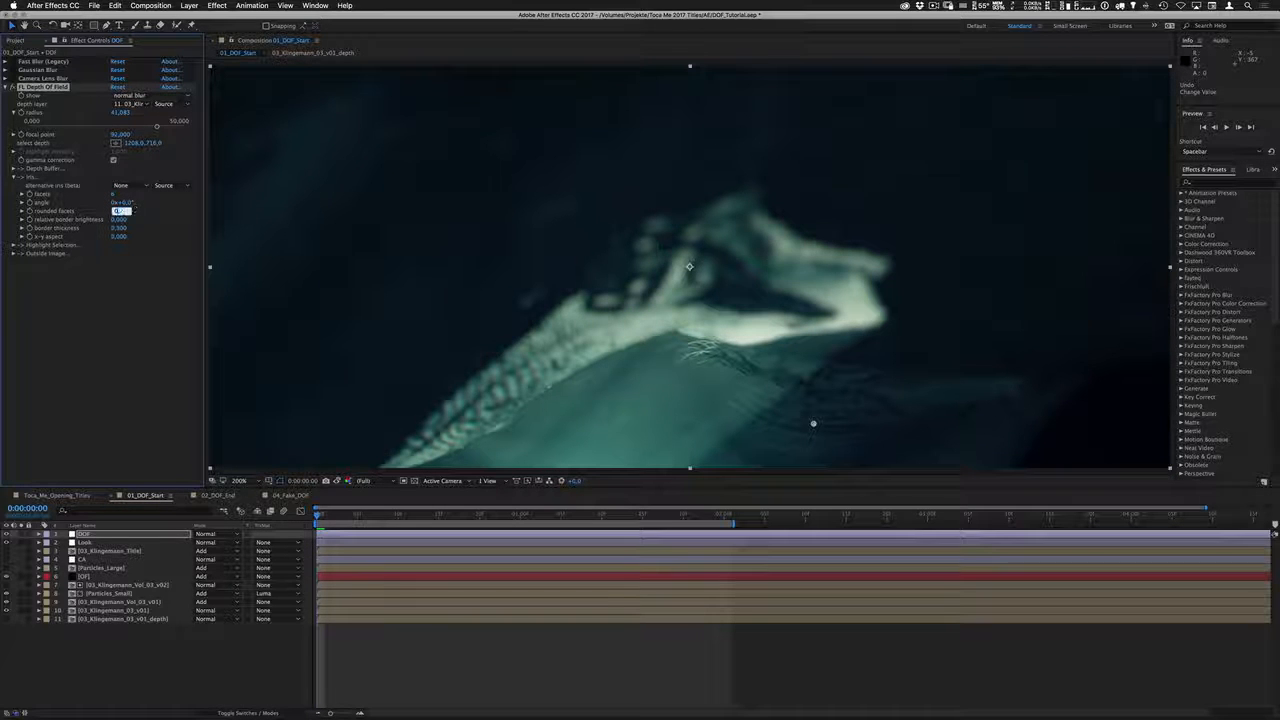
pyautogui.press('Return')
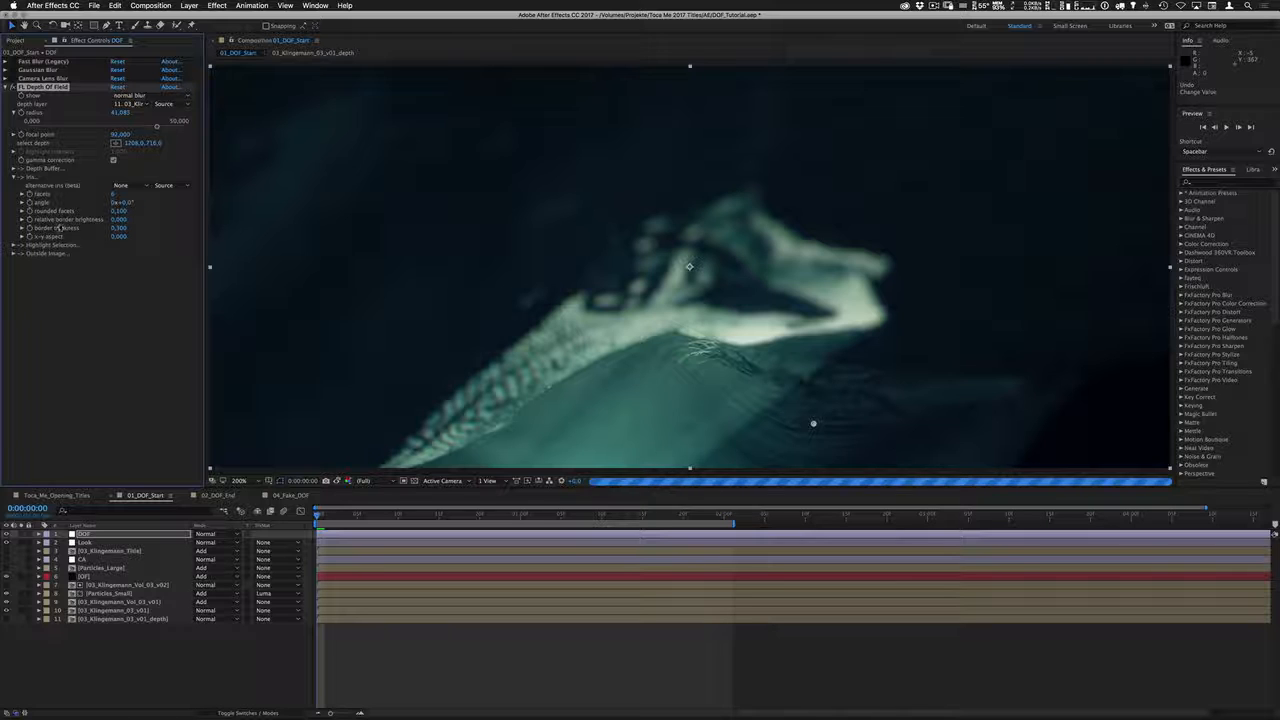
# Set FL Depth Of Field's border thickness to 0.41 and its radius to 70
pyautogui.write('0,41')
pyautogui.press('Return')
pyautogui.click(120, 112)
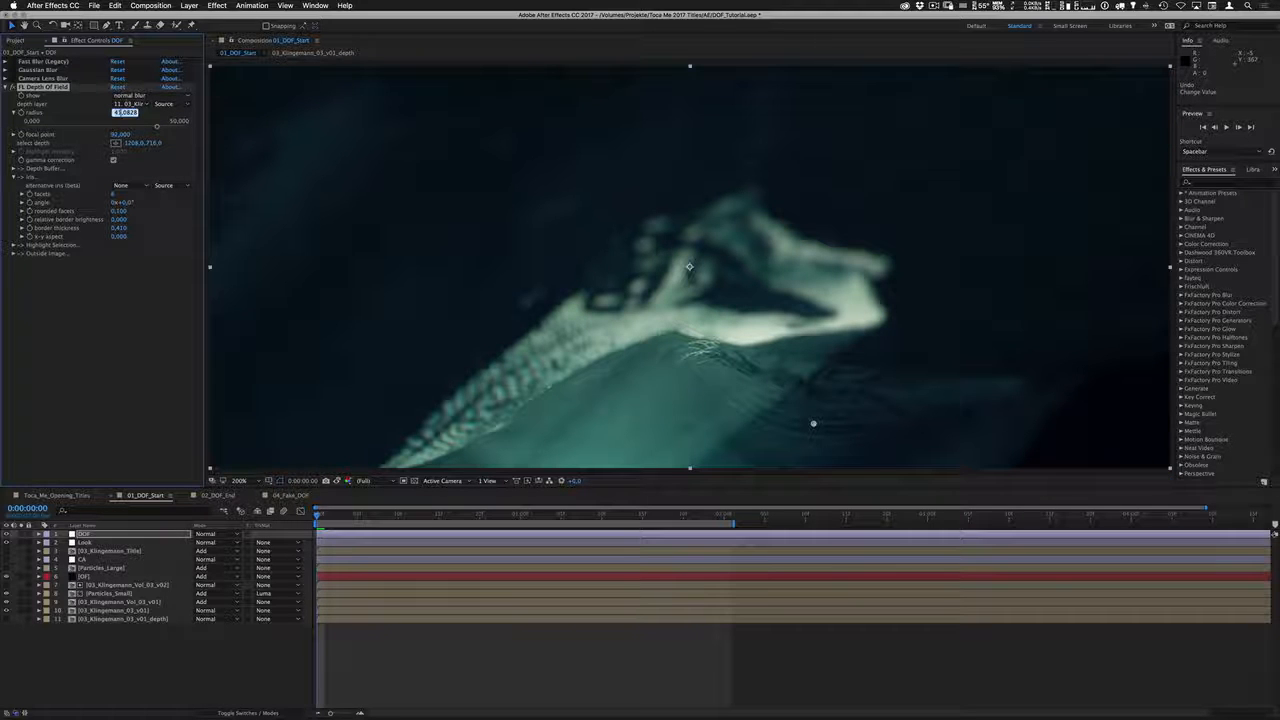
pyautogui.write('70')
pyautogui.press('Return')
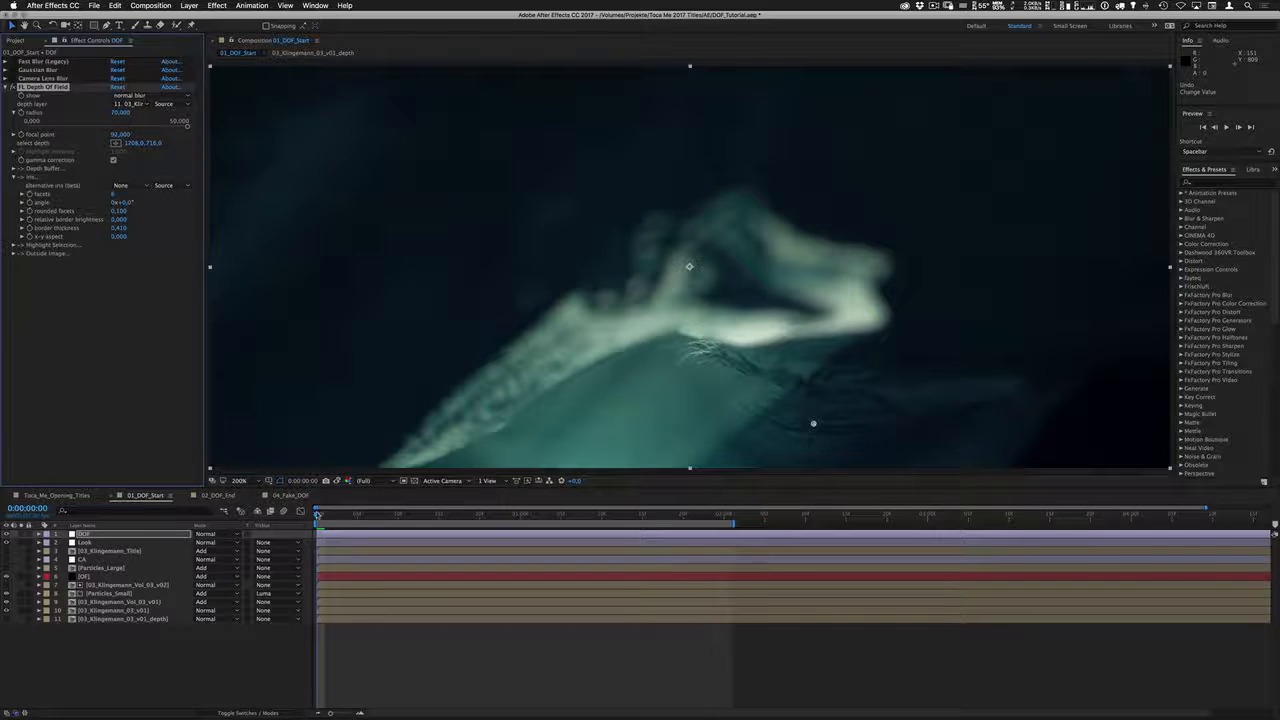
# Pick FL Depth Of Field's focal depth on the dotted area above the image centre, then re-pick it on the bright ridge below
pyautogui.click(116, 143)
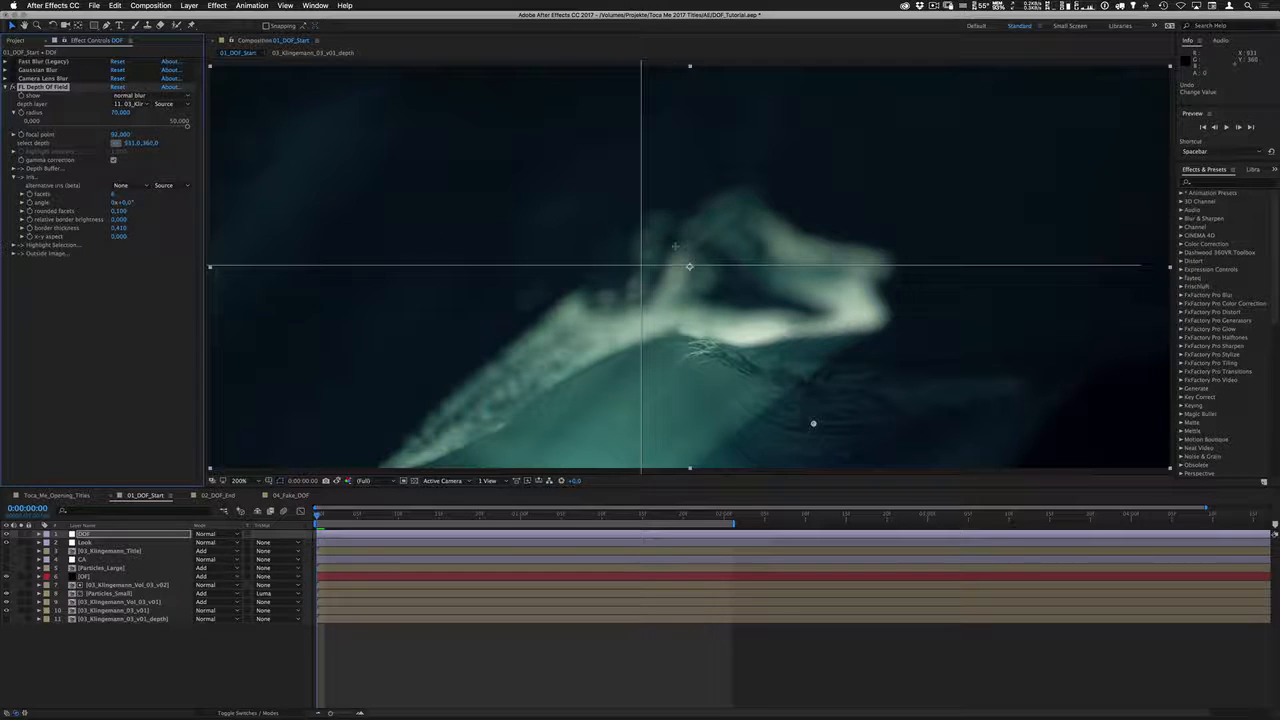
pyautogui.click(672, 230)
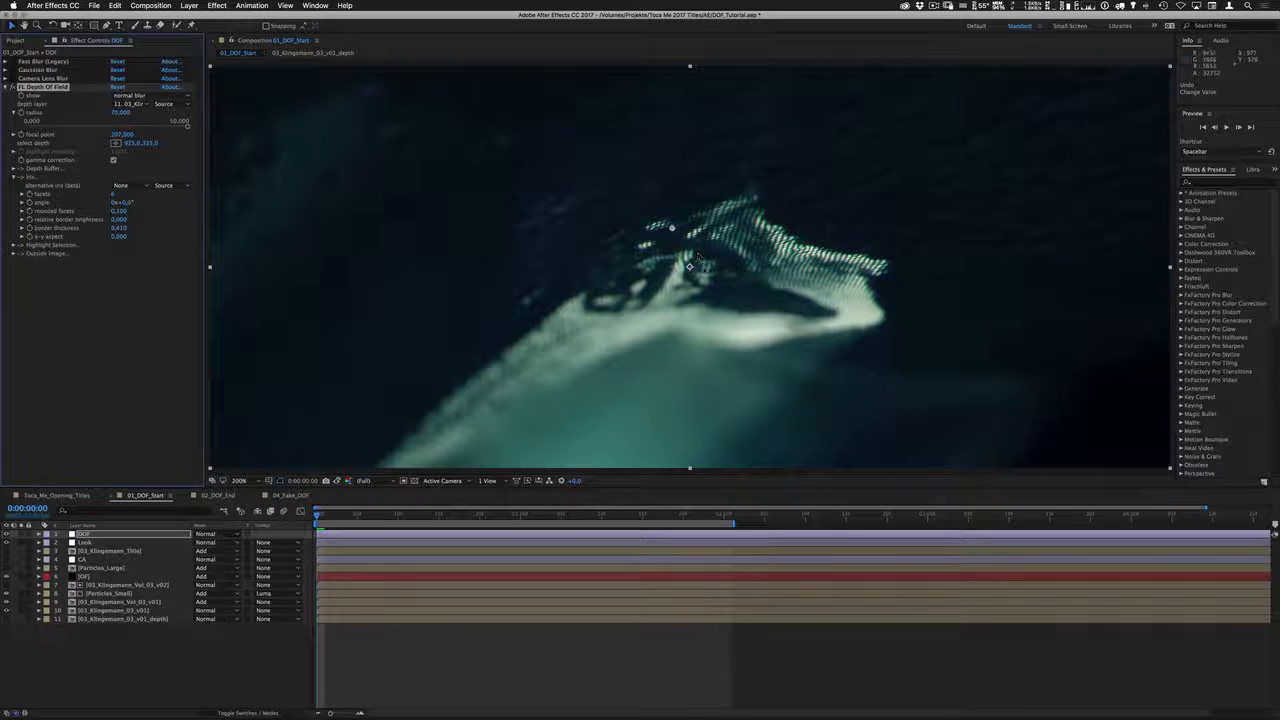
pyautogui.click(115, 142)
pyautogui.click(697, 315)
pyautogui.moveTo(697, 316); pyautogui.dragTo(703, 347)
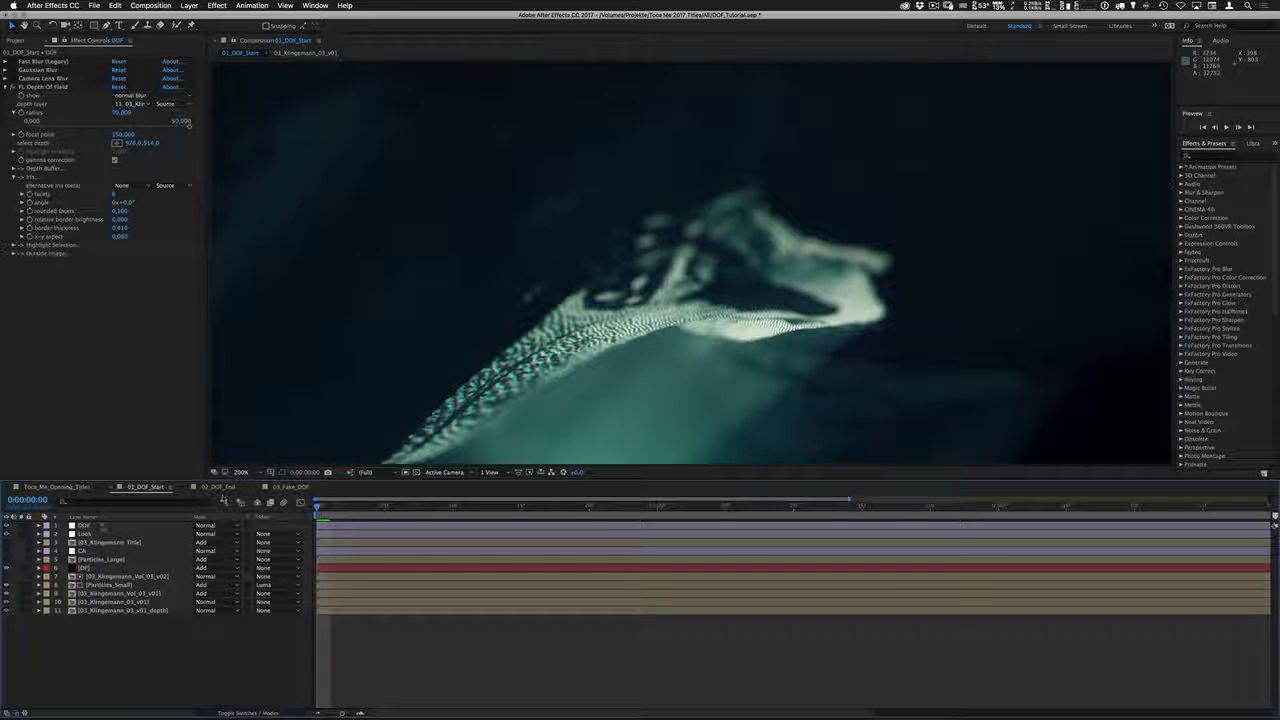
# Move the DOF layer directly above 03_Klingemann_03_v01, then make the Particles_Large layer visible and solo it
pyautogui.moveTo(87, 526); pyautogui.dragTo(104, 597)
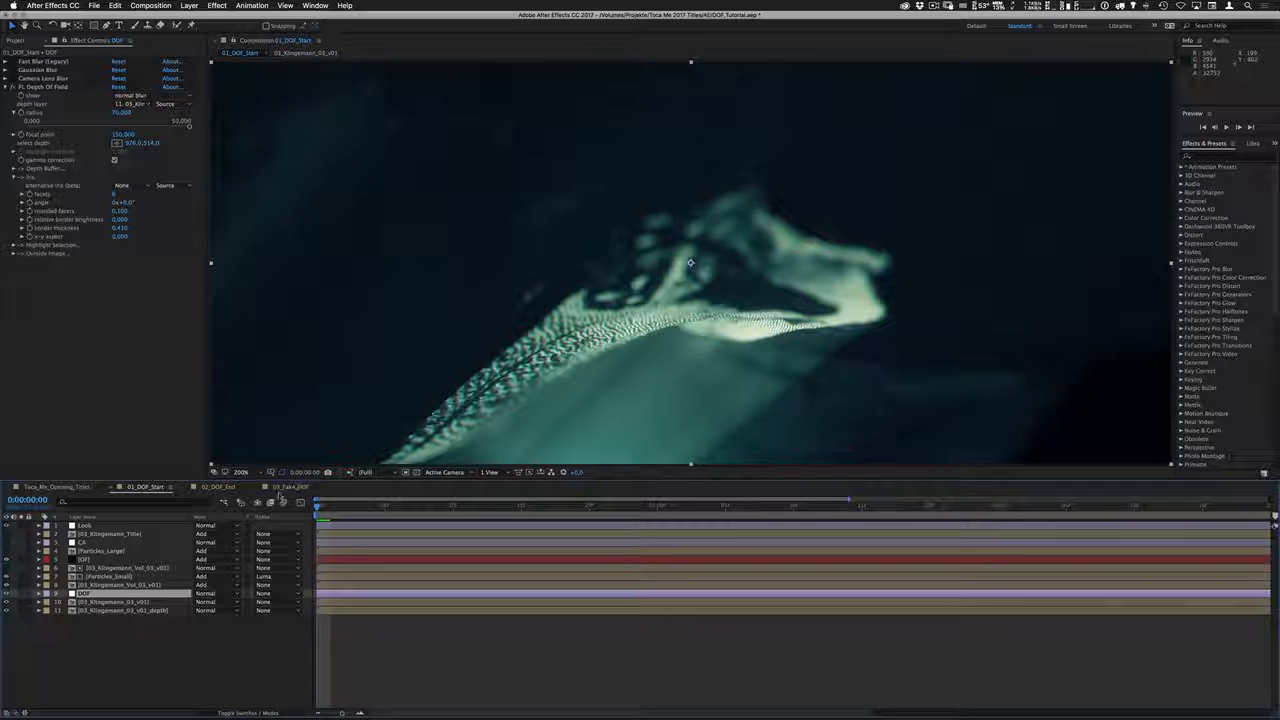
pyautogui.click(6, 551)
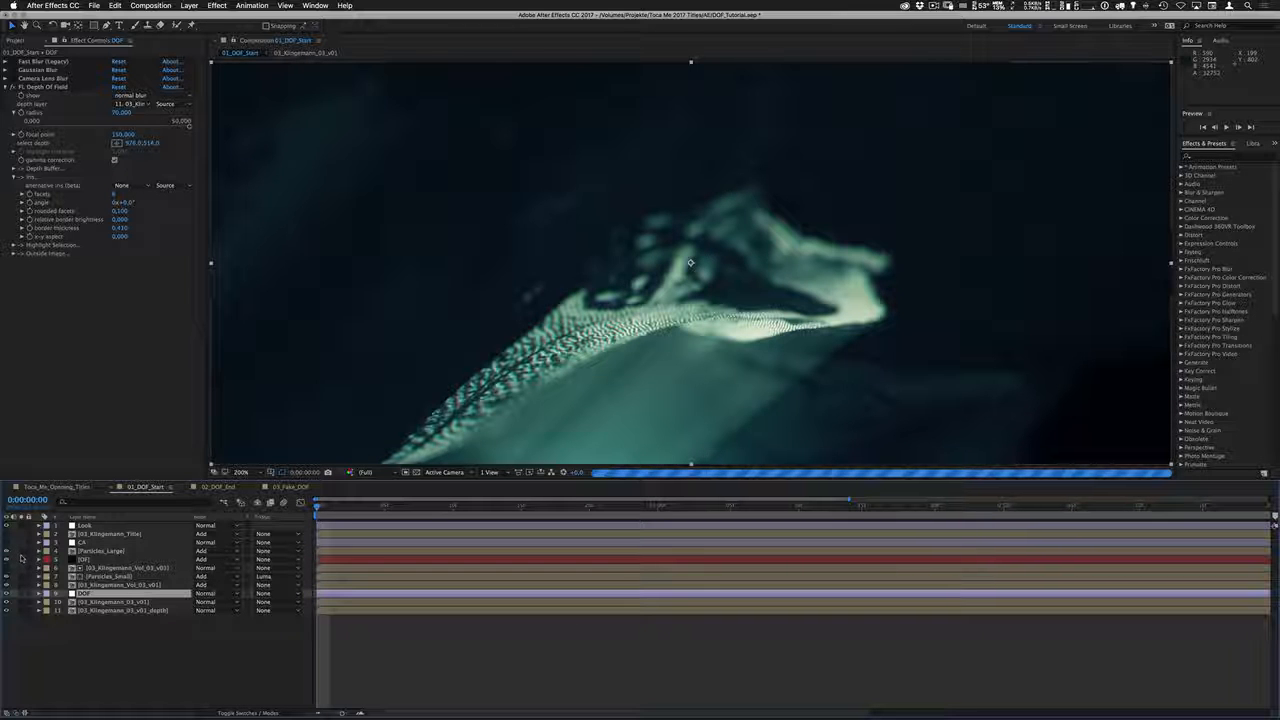
pyautogui.click(104, 551)
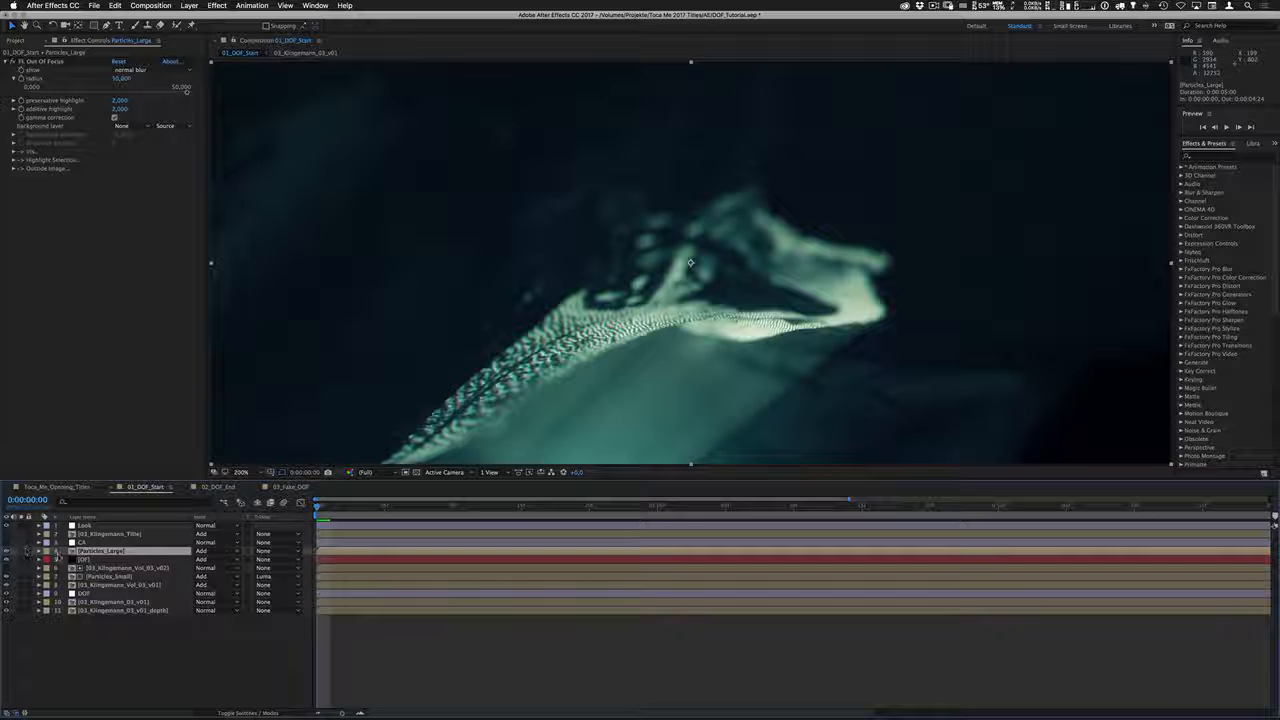
pyautogui.press('e')
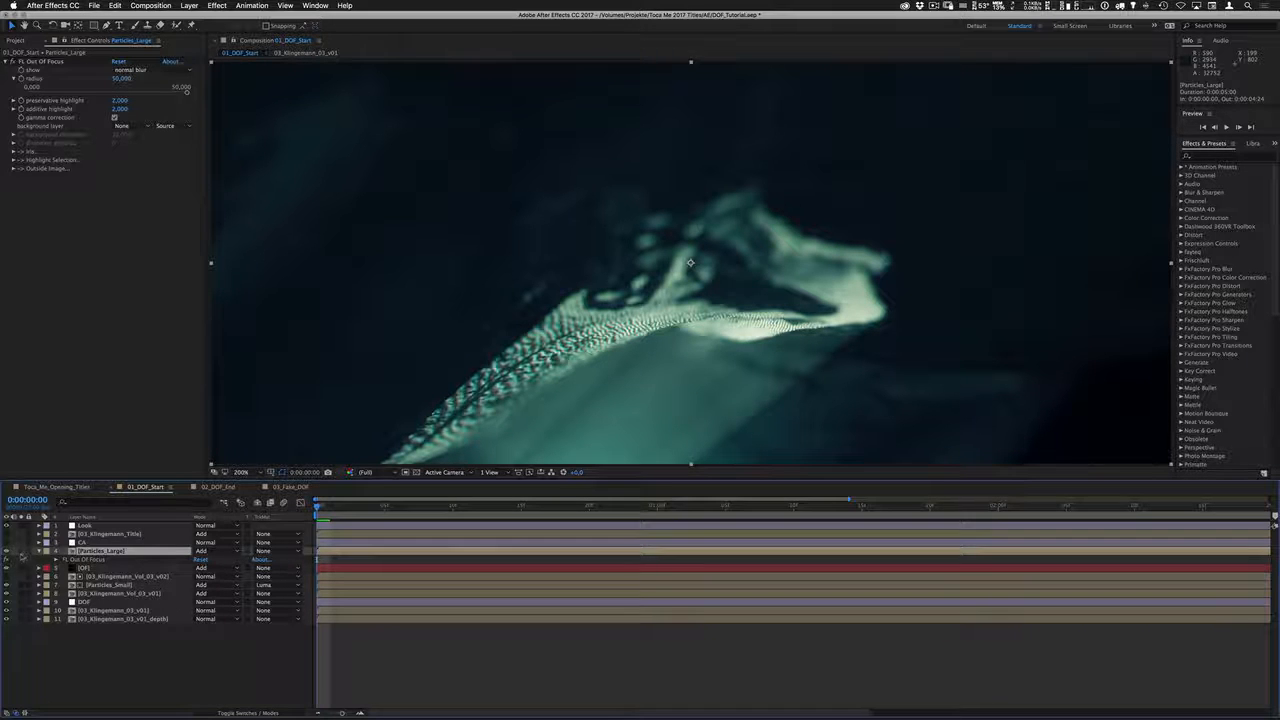
pyautogui.click(25, 558)
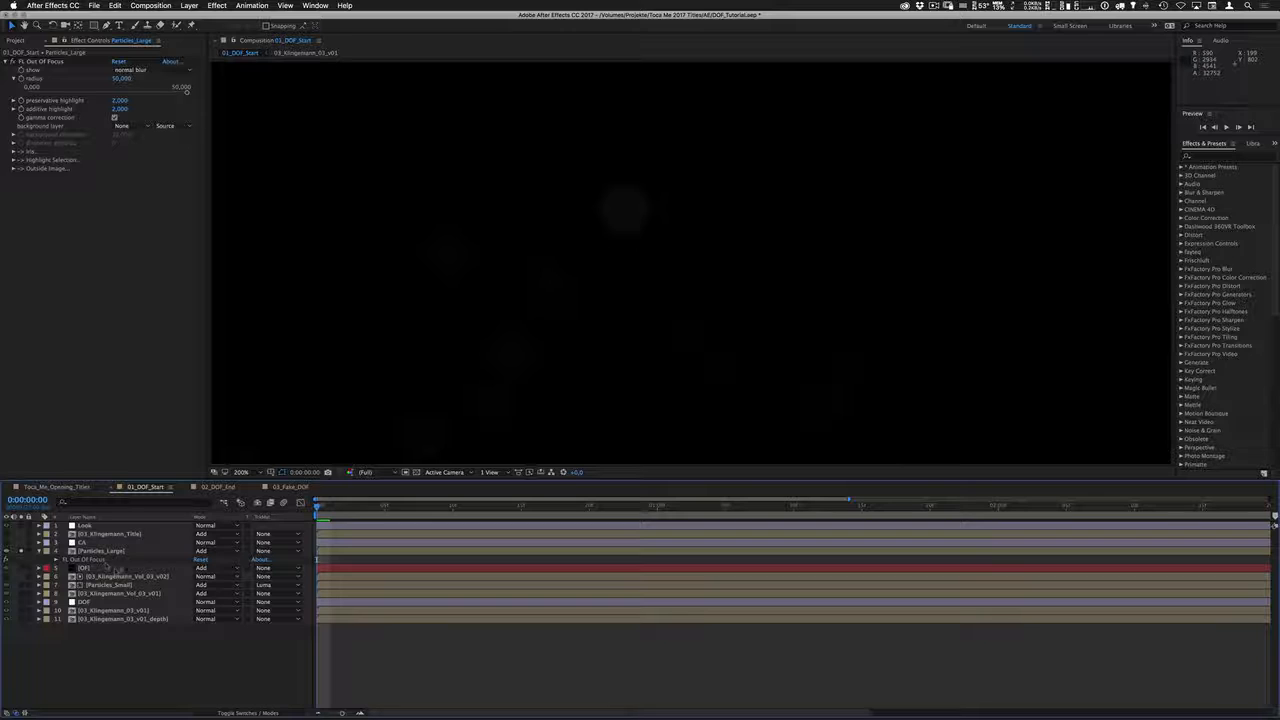
# Examine the Particles_Large layer's opacity and its Out Of Focus radius and iris settings
pyautogui.click(100, 552)
pyautogui.press('t')
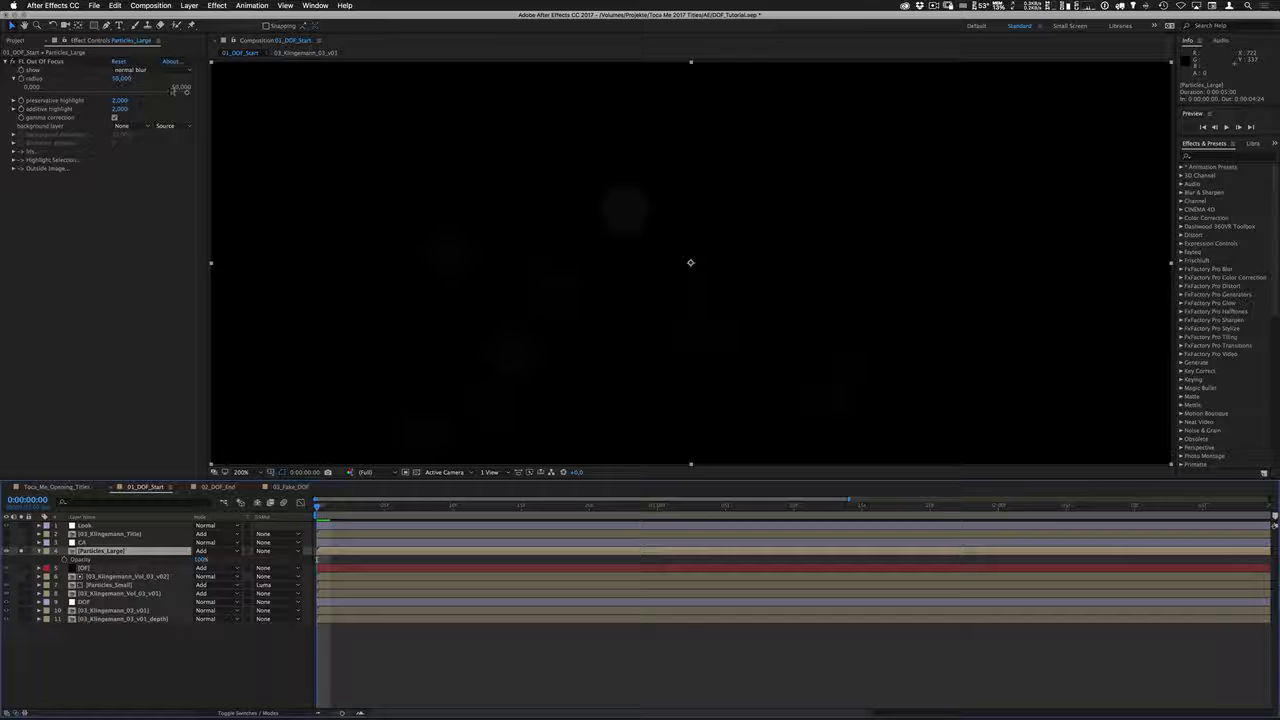
pyautogui.click(120, 79)
pyautogui.click(12, 151)
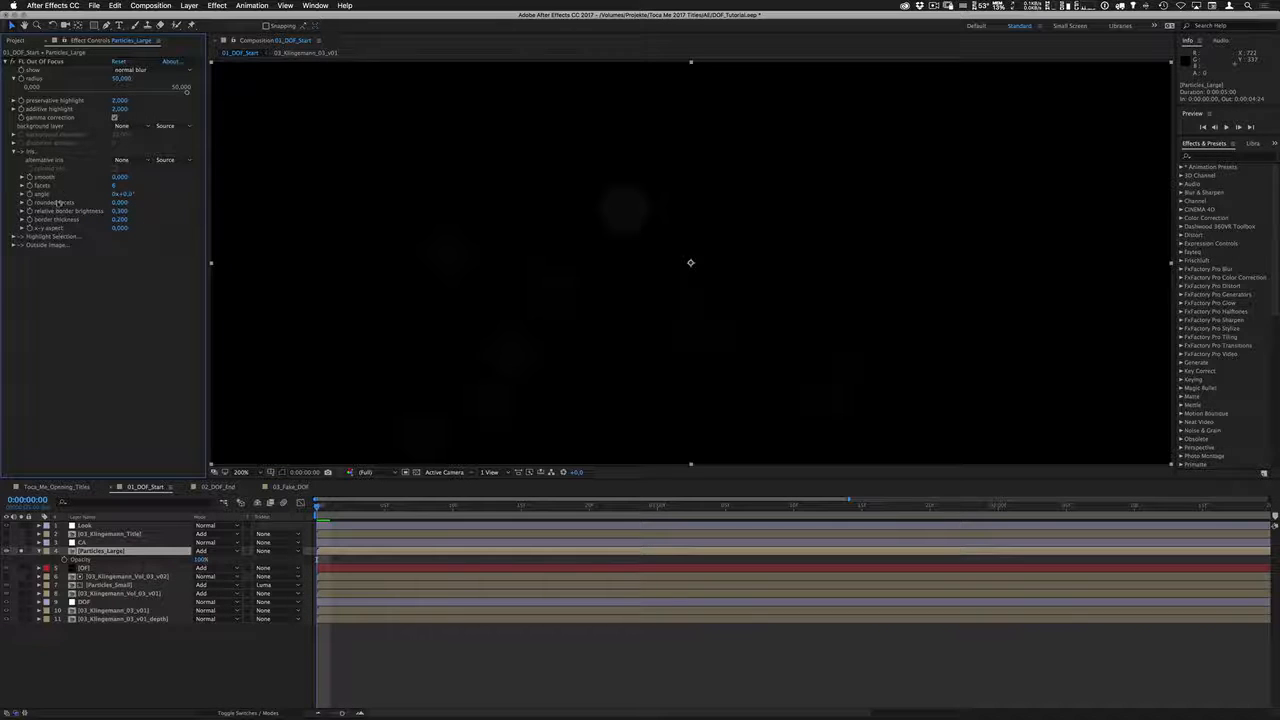
pyautogui.click(14, 151)
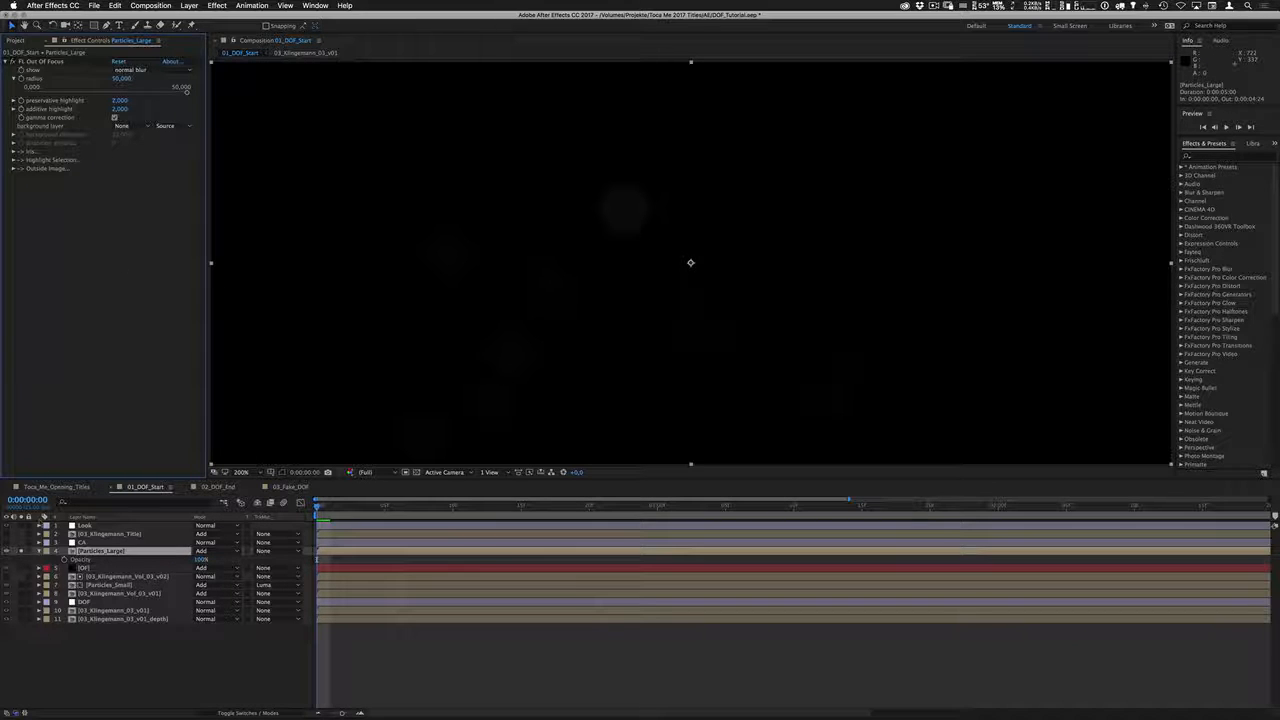
# Preview the soloed particles with Out Of Focus disabled, then preview them again with the effect enabled
pyautogui.press('e')
pyautogui.click(5, 561)
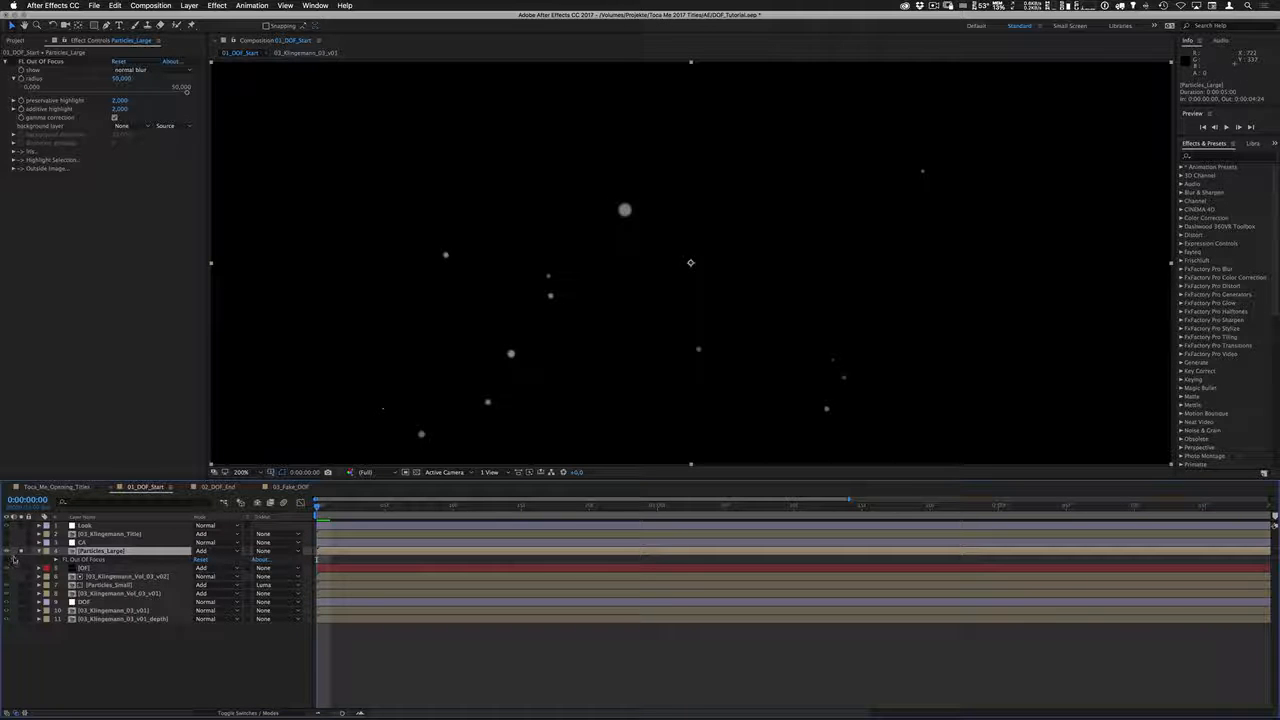
pyautogui.press('space')
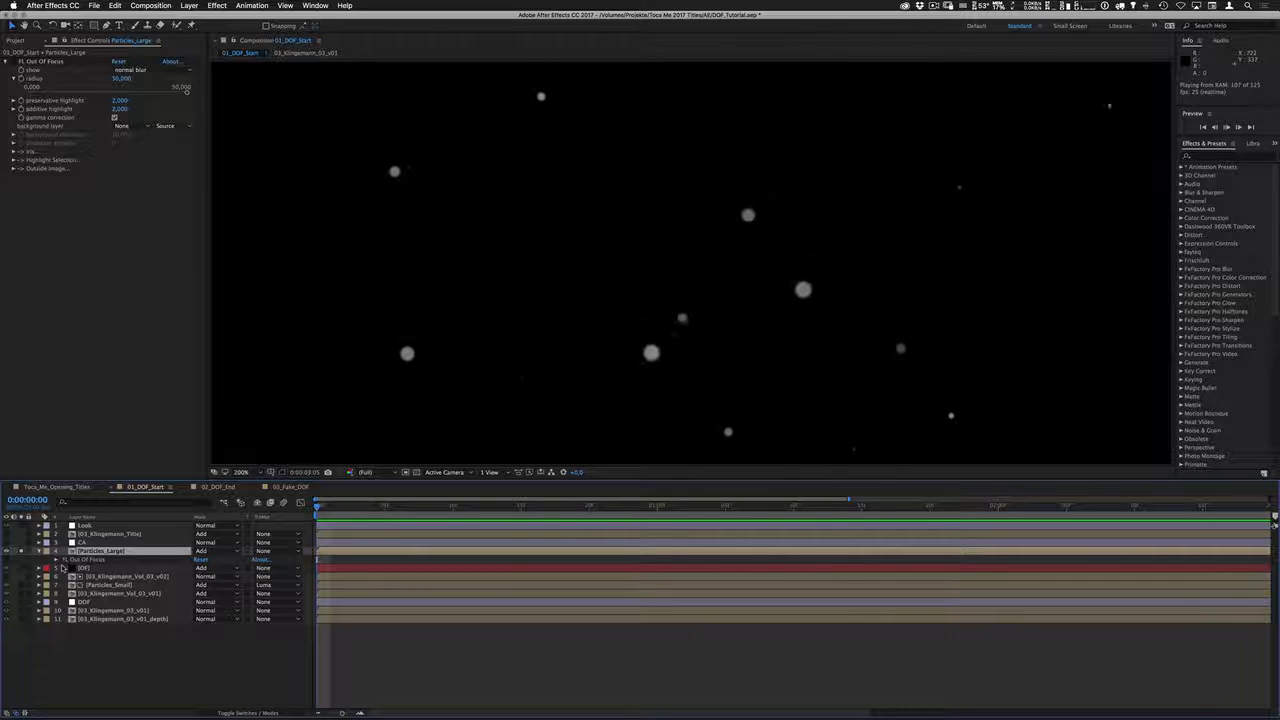
pyautogui.press('space')
pyautogui.moveTo(332, 508); pyautogui.dragTo(215, 510)
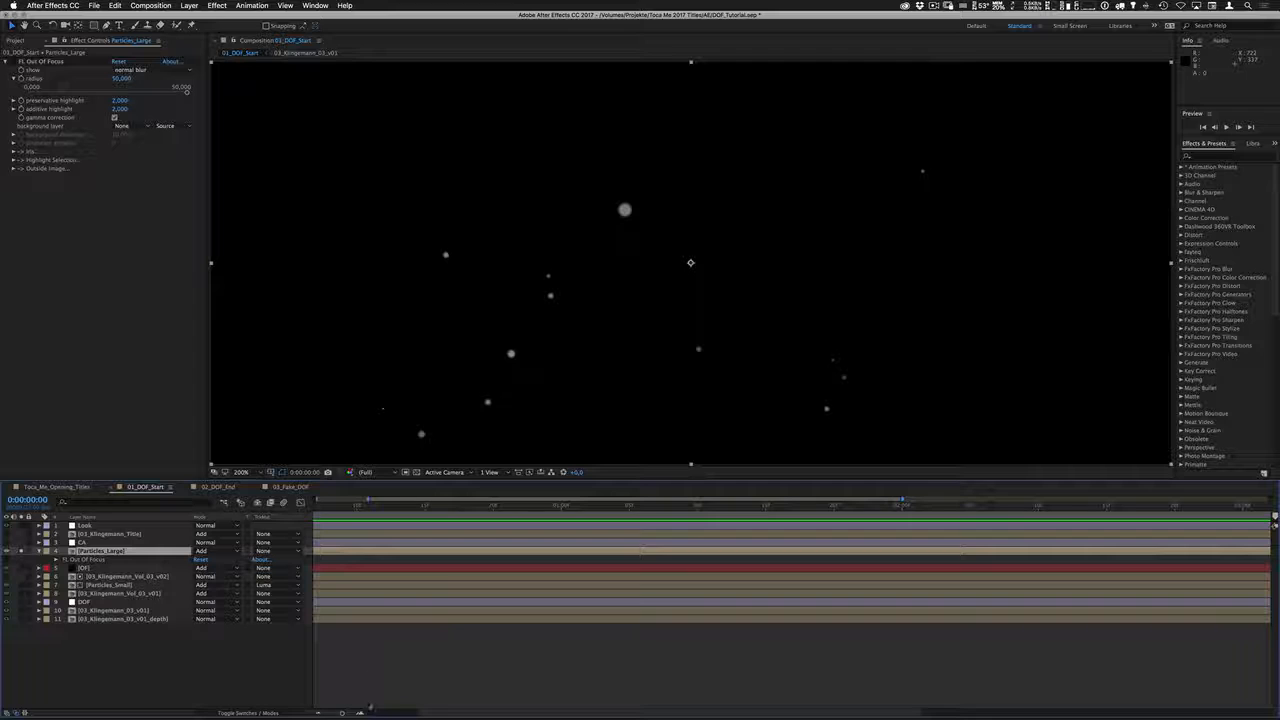
pyautogui.hscroll(-3, 370, 706)
pyautogui.press('space')
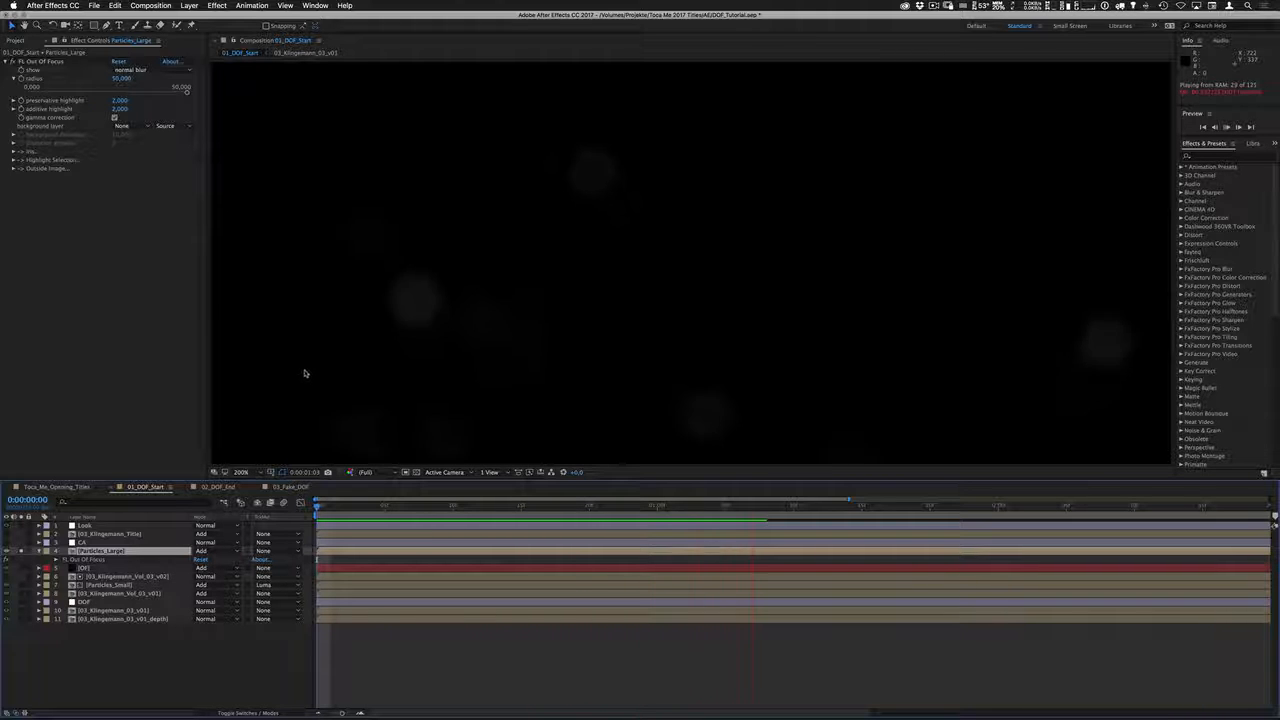
pyautogui.press('space')
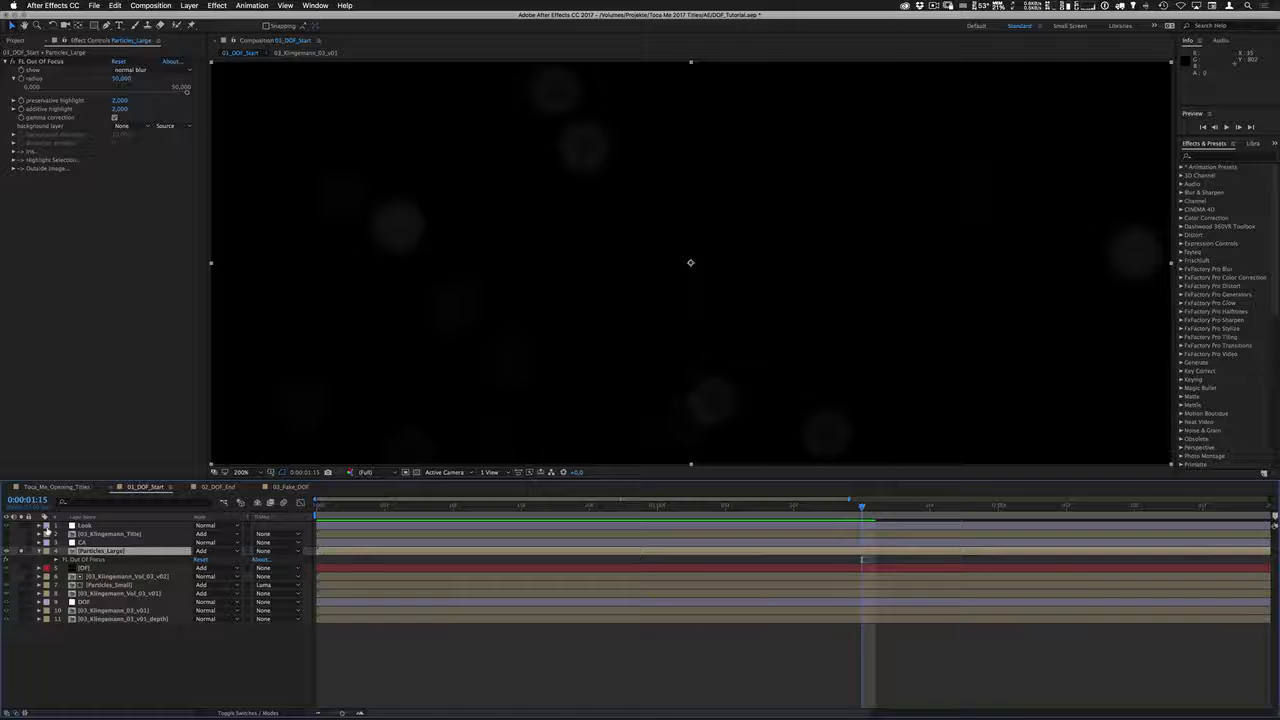
# Unsolo the Particles_Large layer and set its opacity to 25%
pyautogui.click(22, 550)
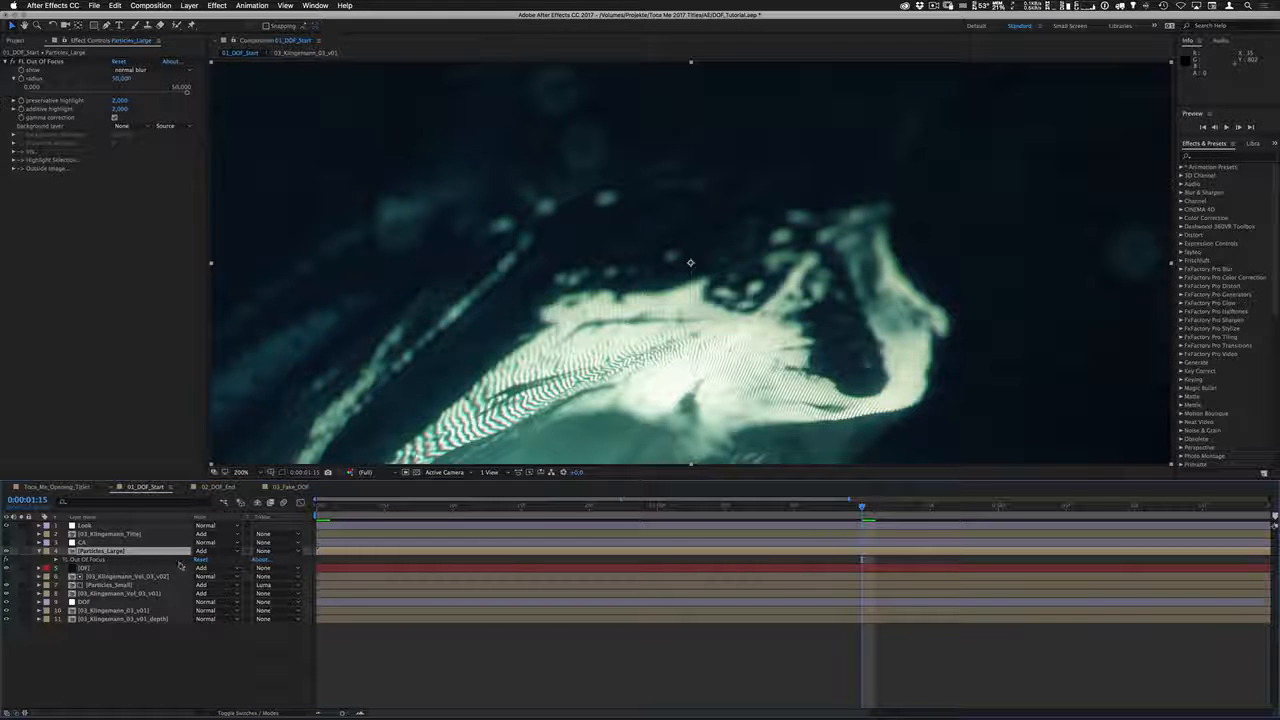
pyautogui.press('t')
pyautogui.click(203, 559)
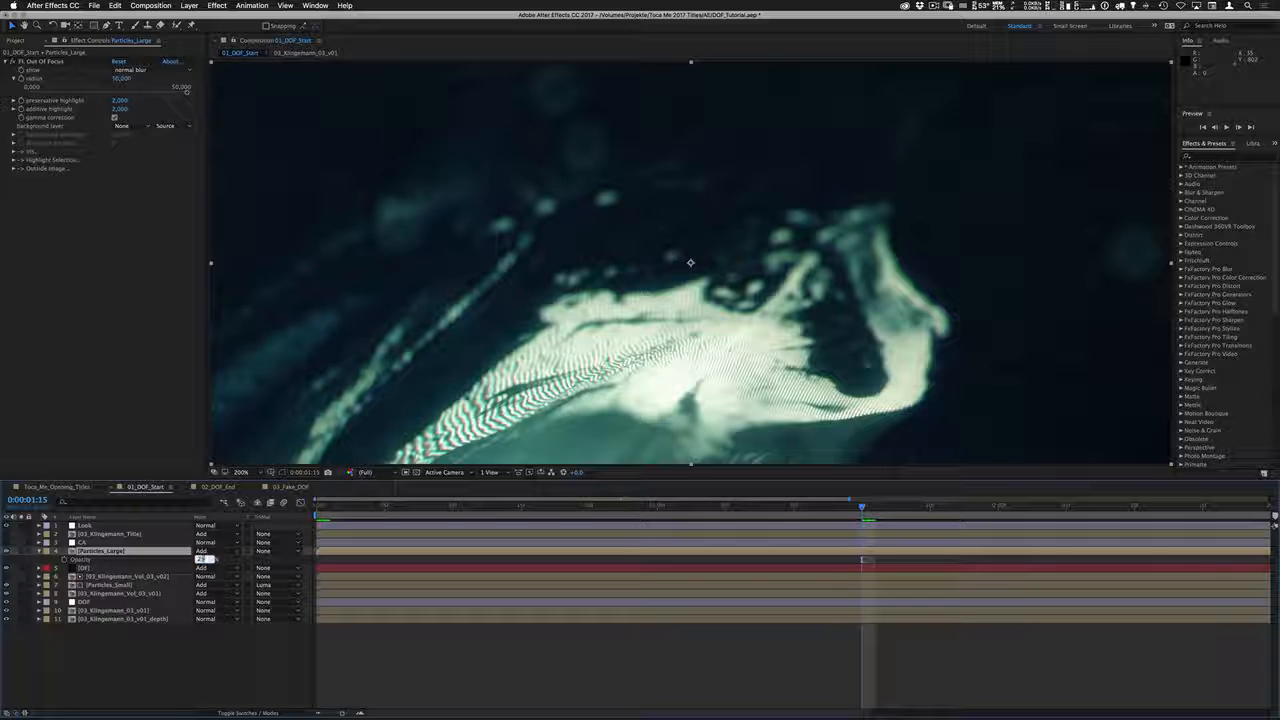
pyautogui.write('25')
pyautogui.press('Return')
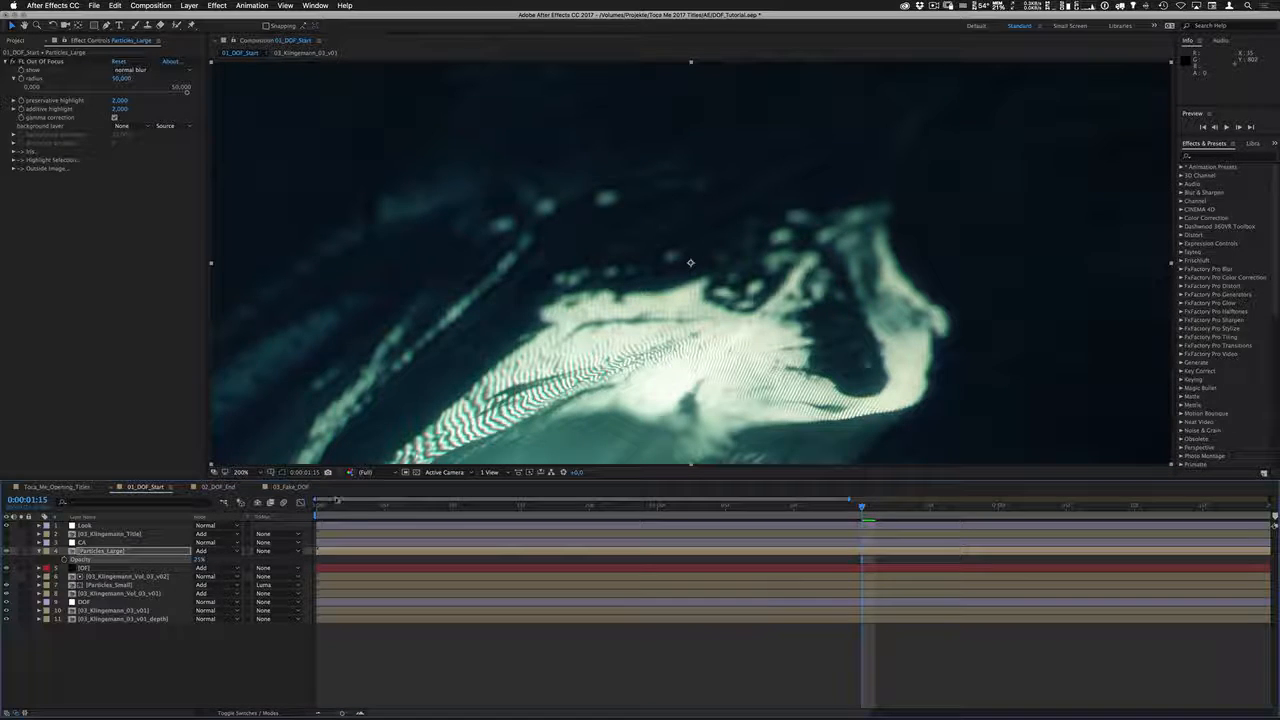
# Return to the first frame and set the Particles_Large layer's opacity to 50%
pyautogui.click(322, 511)
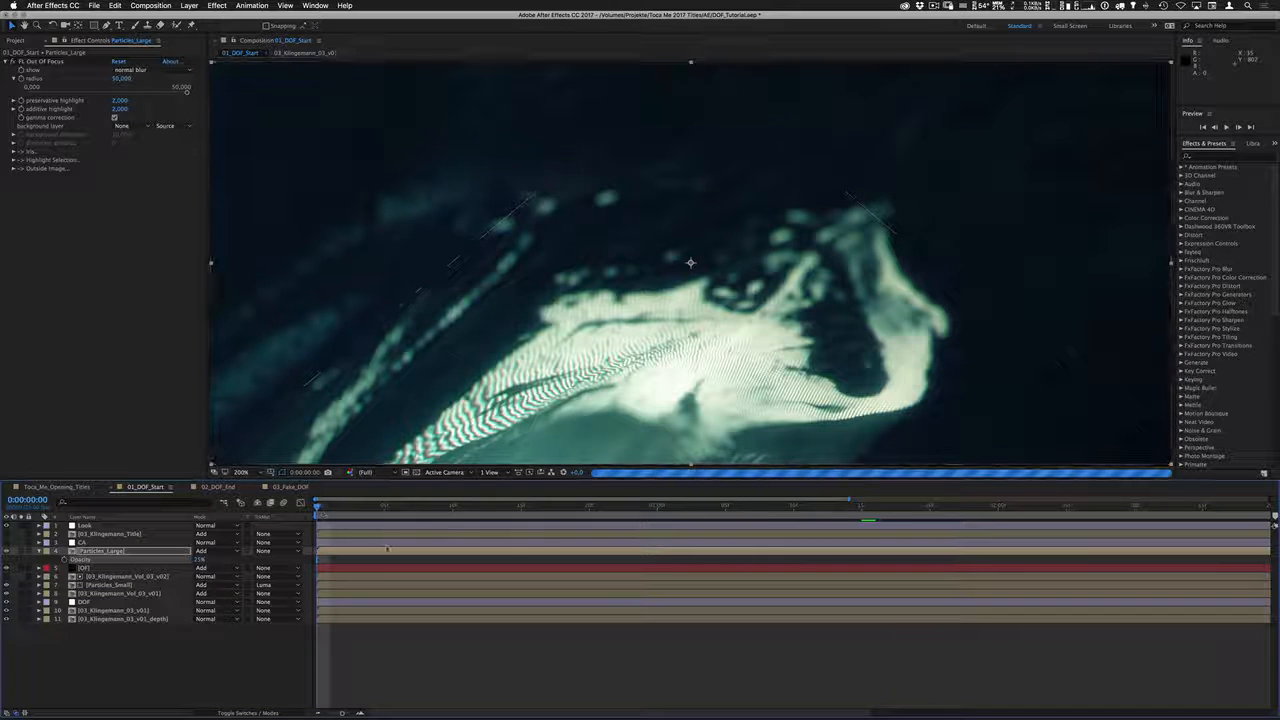
pyautogui.click(199, 560)
pyautogui.write('50')
pyautogui.press('Return')
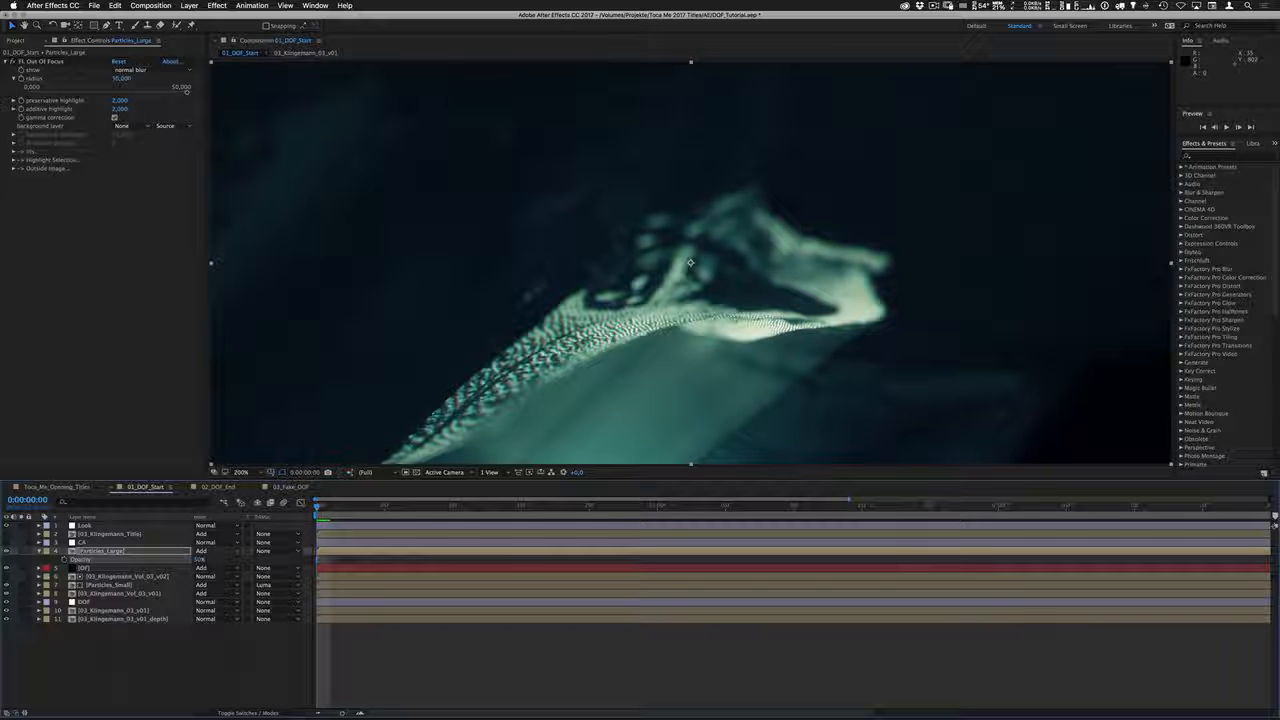
# Open the 03_Fake_DOF composition and inspect its 06_Wilcox_03_depth layer on its own
pyautogui.click(290, 487)
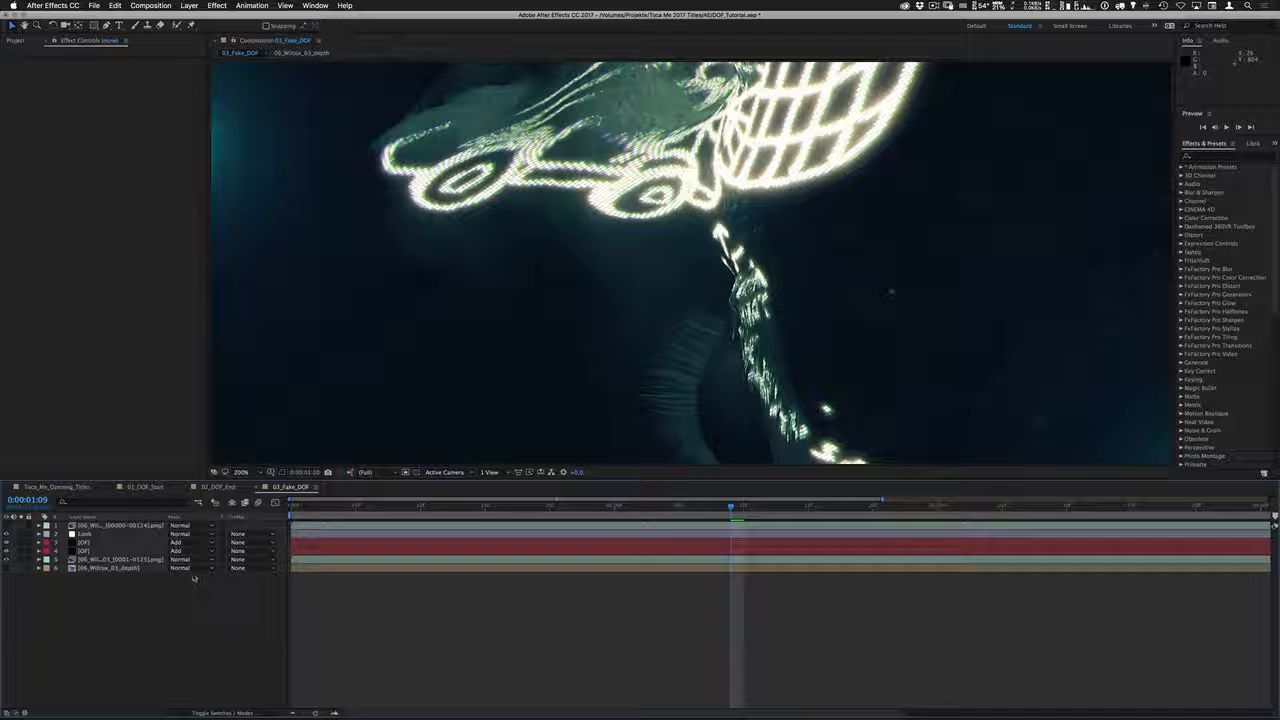
pyautogui.click(23, 567)
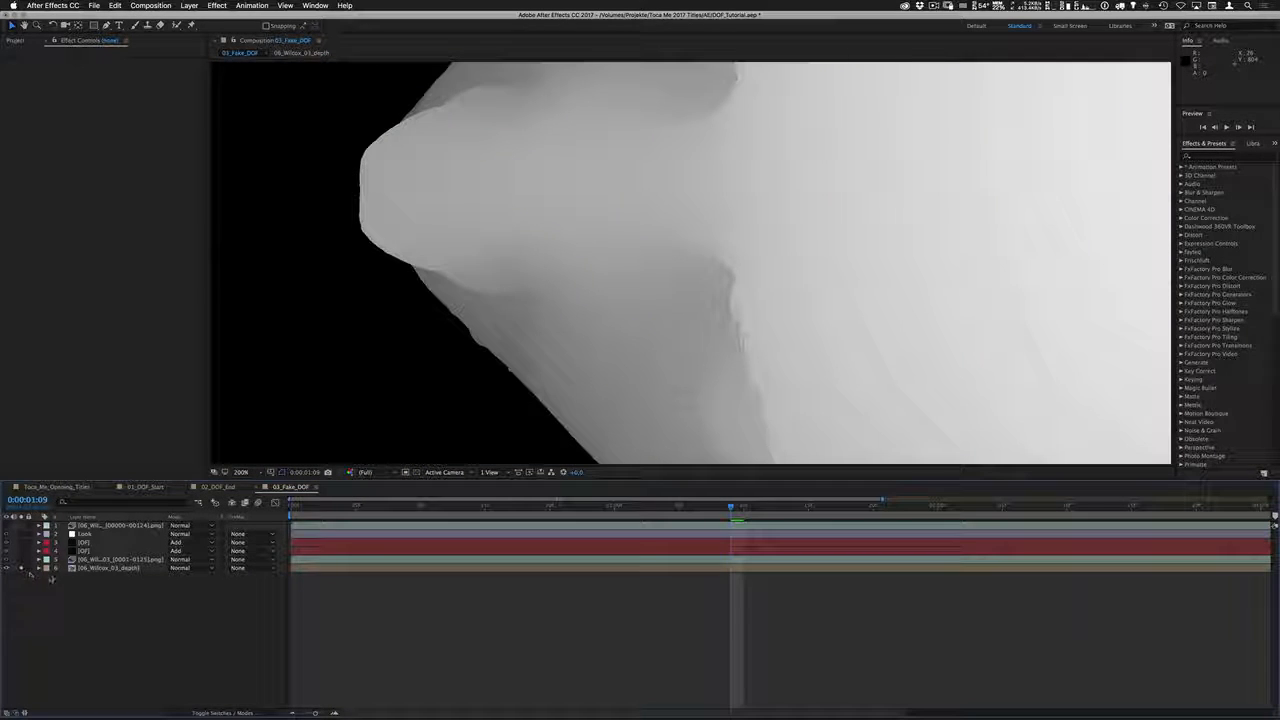
pyautogui.click(22, 567)
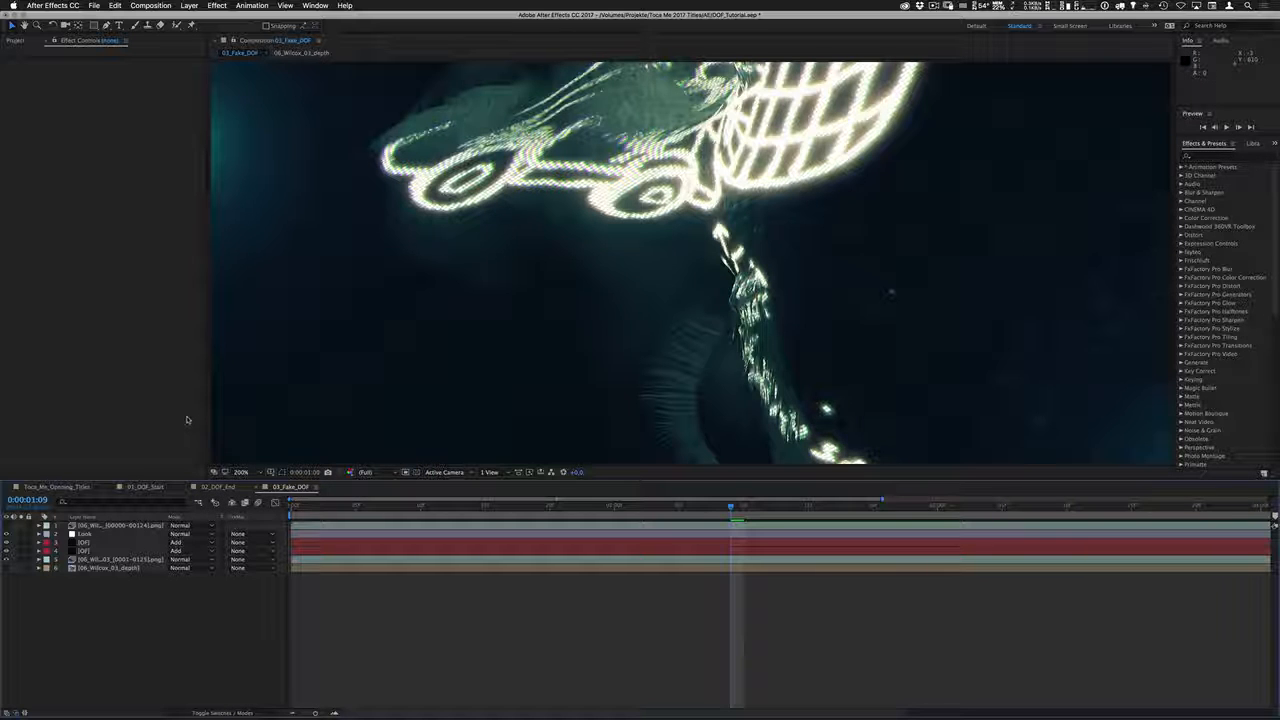
# Create a new solid named Depth in 03_Fake_DOF and apply the Gradient Ramp effect to it
pyautogui.press('super+y')
pyautogui.write('Depth')
pyautogui.press('Return')
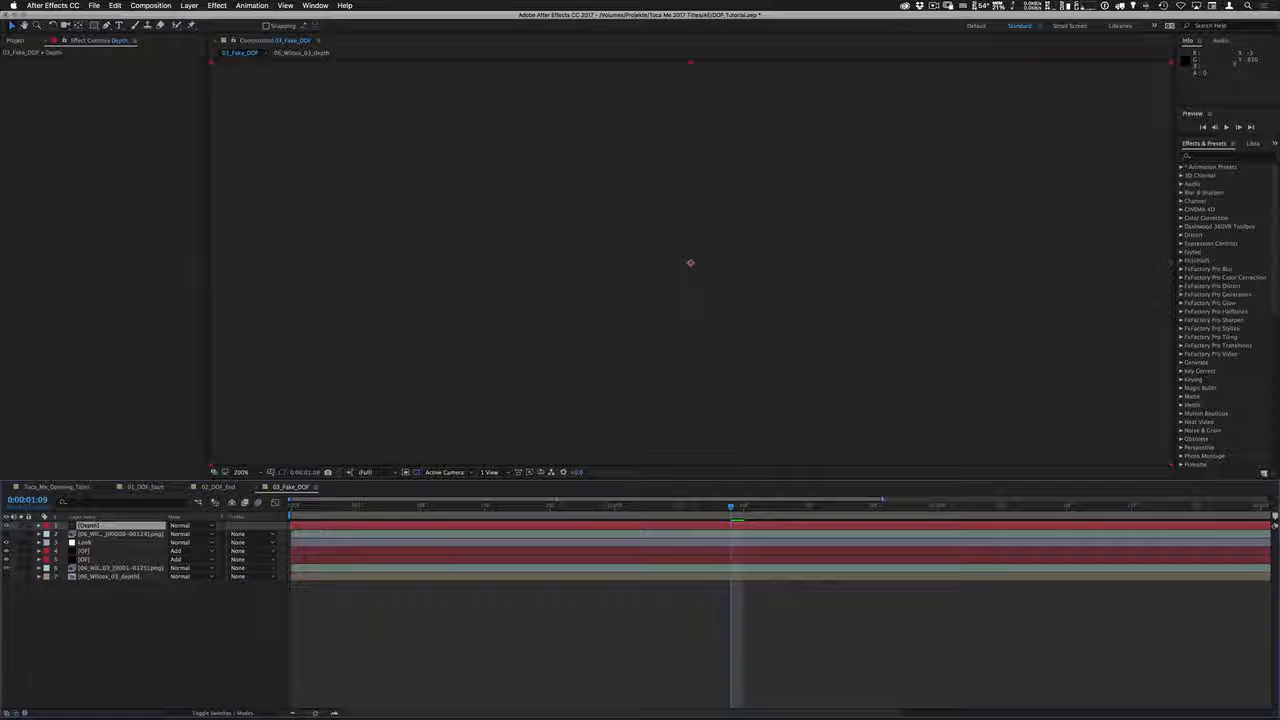
pyautogui.hotkey('ctrl', 'space')
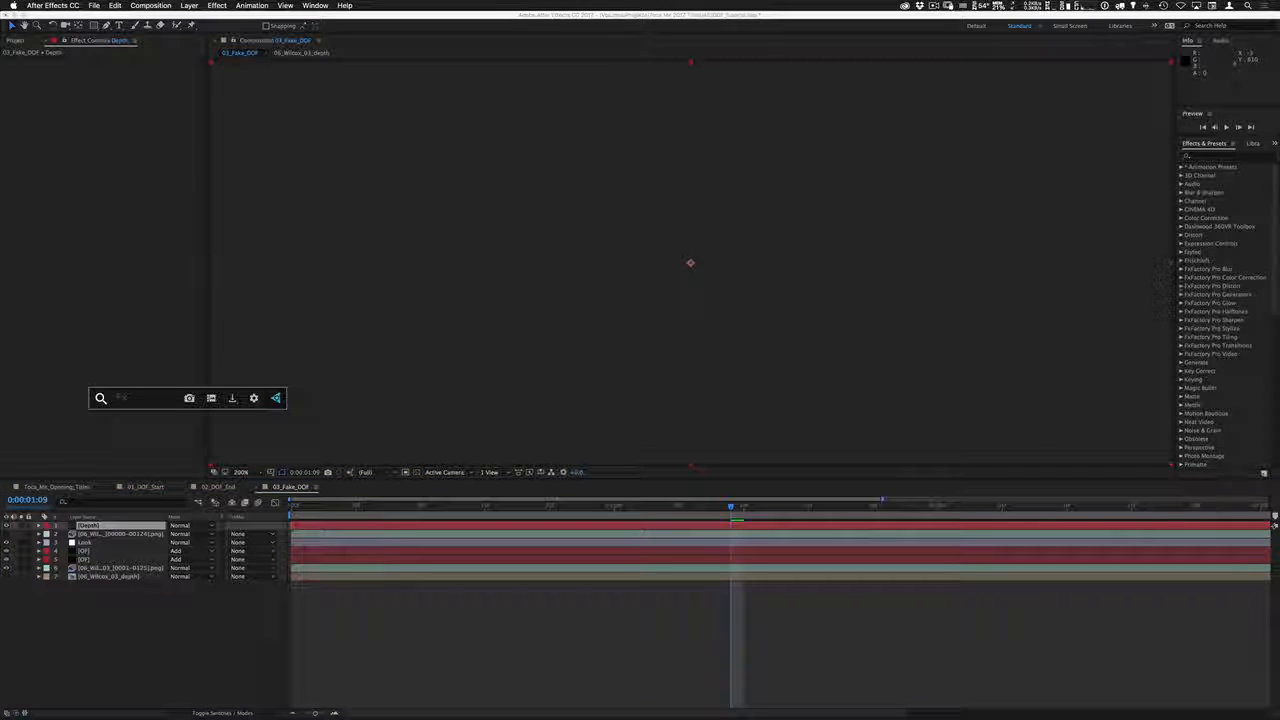
pyautogui.write('ramp')
pyautogui.press('Return')
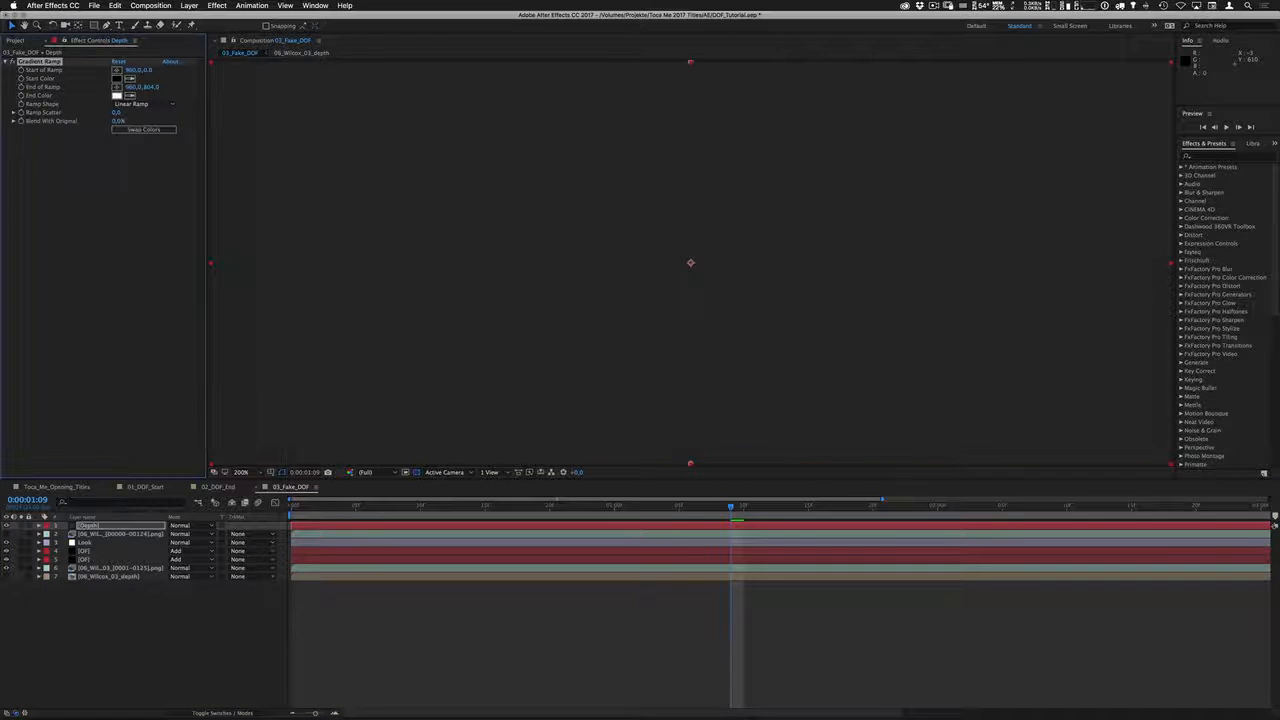
# Position the Gradient Ramp to run horizontally, with its black start near the frame's right side and its white end at the left edge
pyautogui.moveTo(689, 63); pyautogui.dragTo(923, 286)
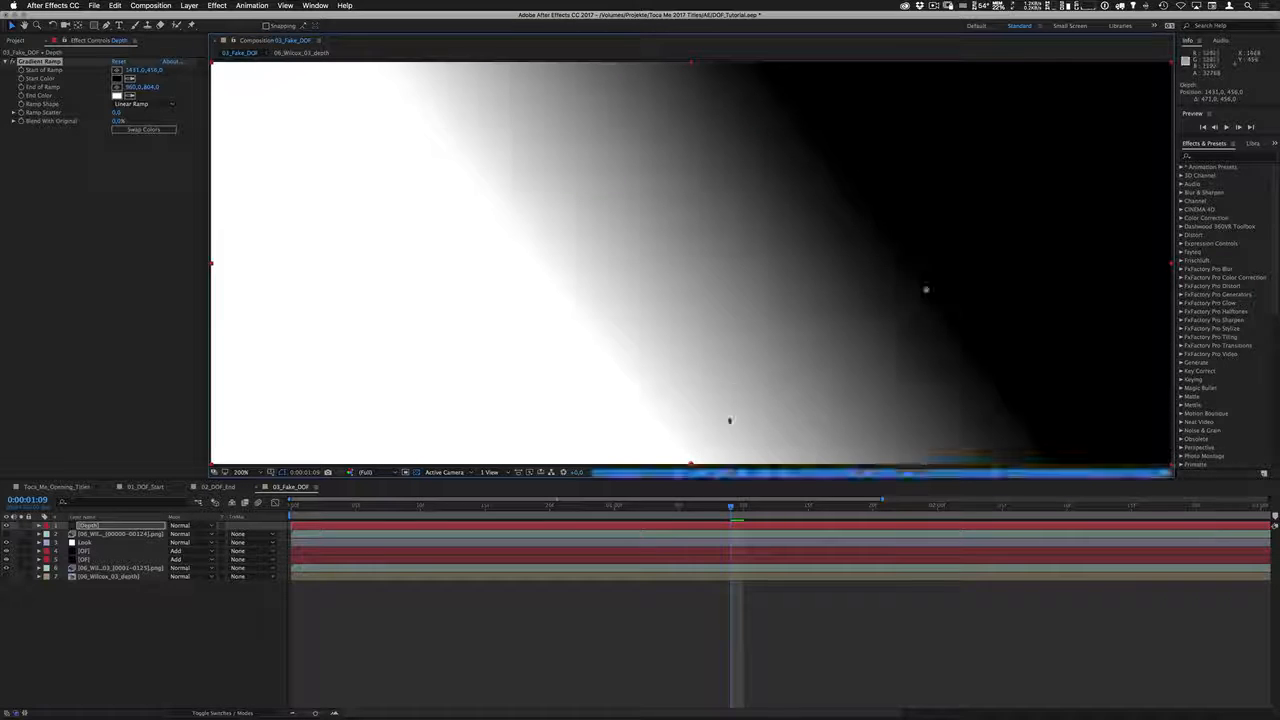
pyautogui.moveTo(636, 449); pyautogui.dragTo(228, 262)
pyautogui.moveTo(926, 291); pyautogui.dragTo(1025, 293)
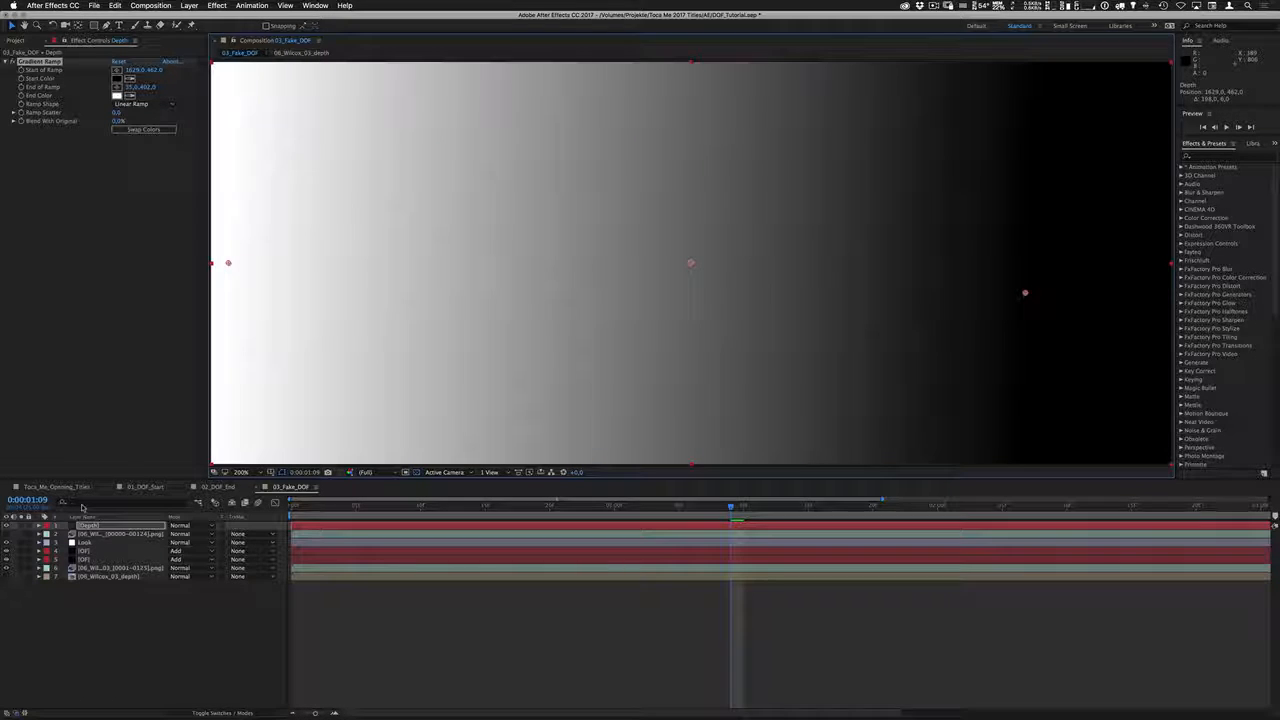
# Pre-compose the Depth layer as Fake_Depth, moving all attributes into the new composition
pyautogui.click(92, 525)
pyautogui.press('super+shift+c')
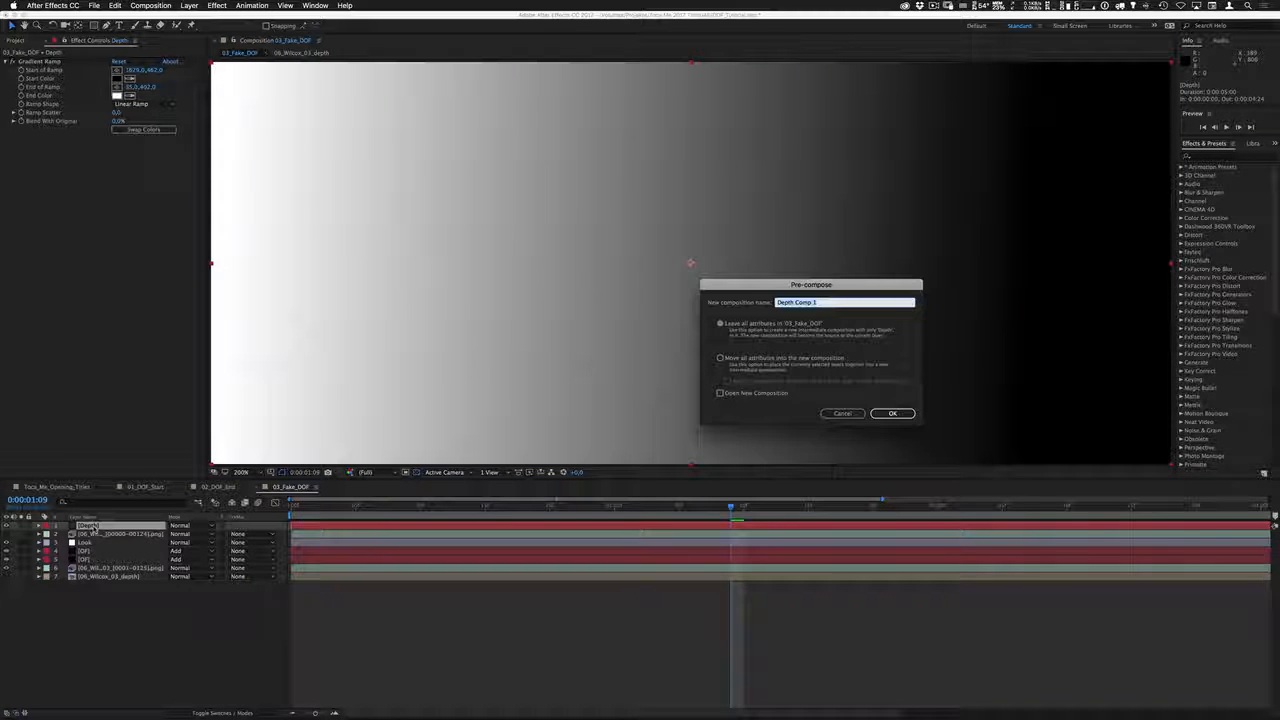
pyautogui.click(720, 357)
pyautogui.click(800, 304)
pyautogui.press('BackSpace')
pyautogui.press('BackSpace')
pyautogui.press('BackSpace')
pyautogui.press('BackSpace')
pyautogui.press('BackSpace')
pyautogui.press('BackSpace')
pyautogui.press('BackSpace')
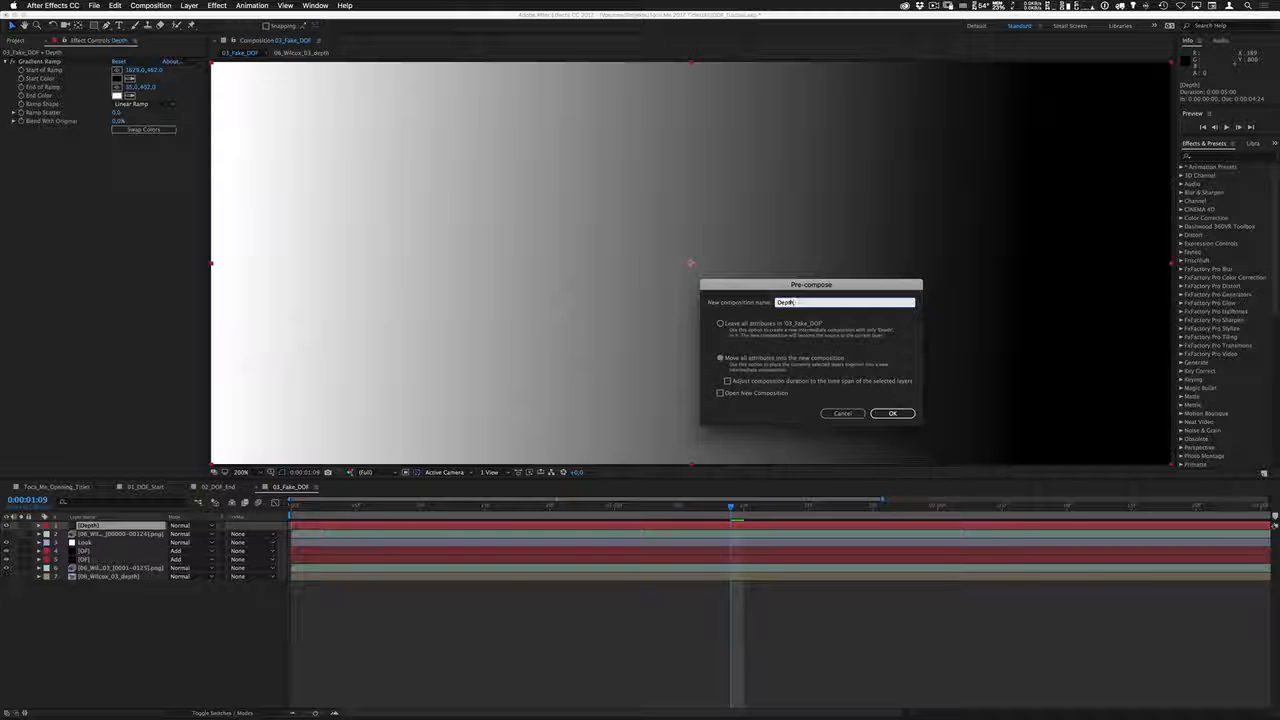
pyautogui.write('Fake_')
pyautogui.press('Return')
# Move the Fake_Depth layer below all other layers and check the 06_Wilcox_03_depth layer on its own
pyautogui.moveTo(101, 535); pyautogui.dragTo(100, 586)
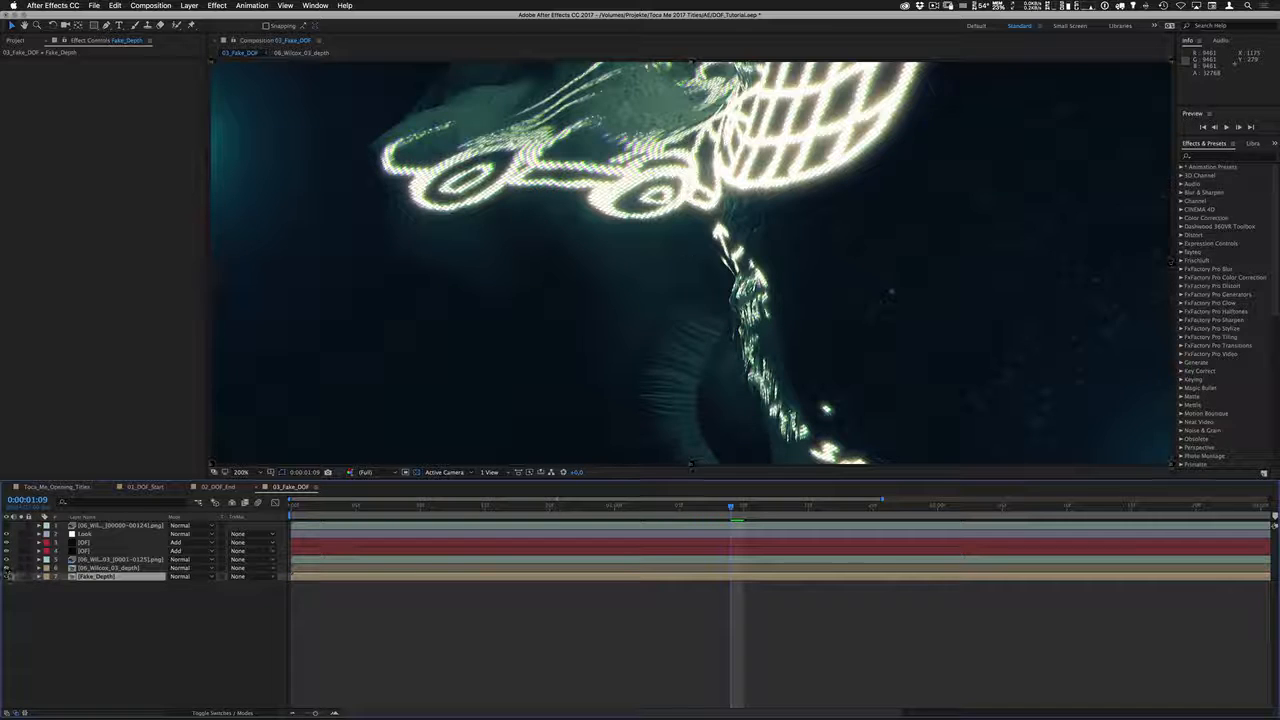
pyautogui.click(22, 575)
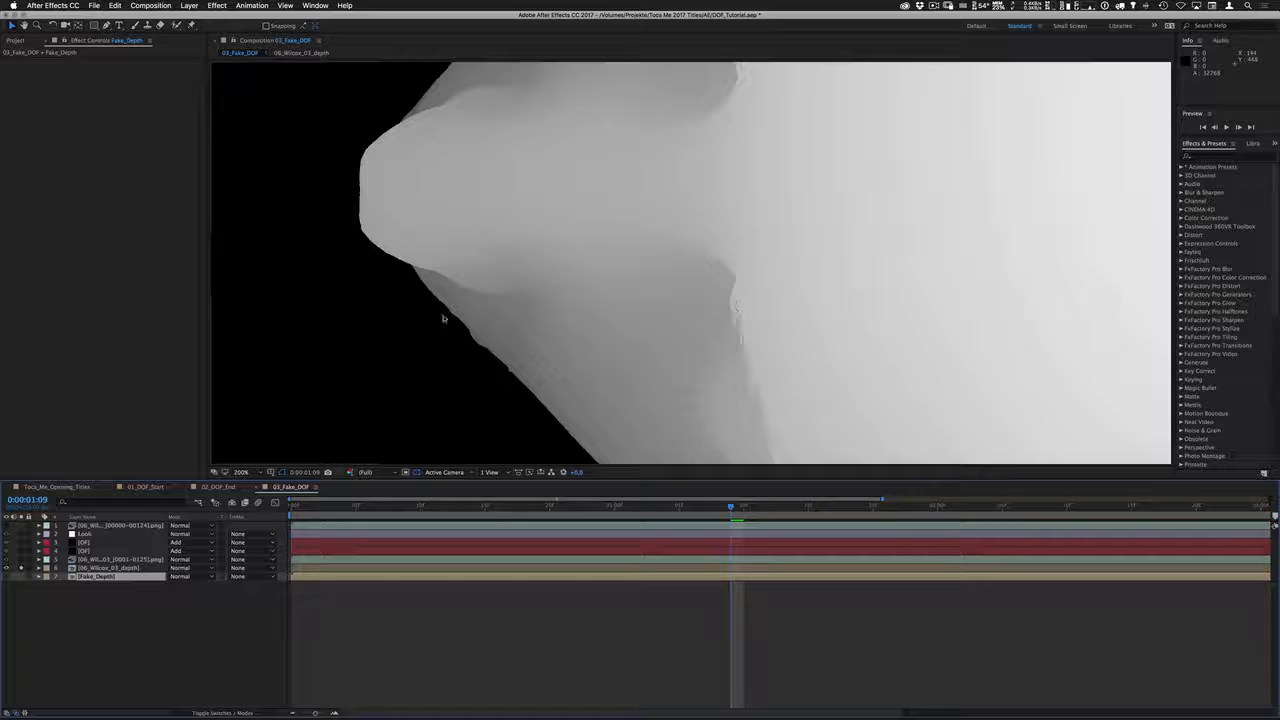
pyautogui.click(22, 570)
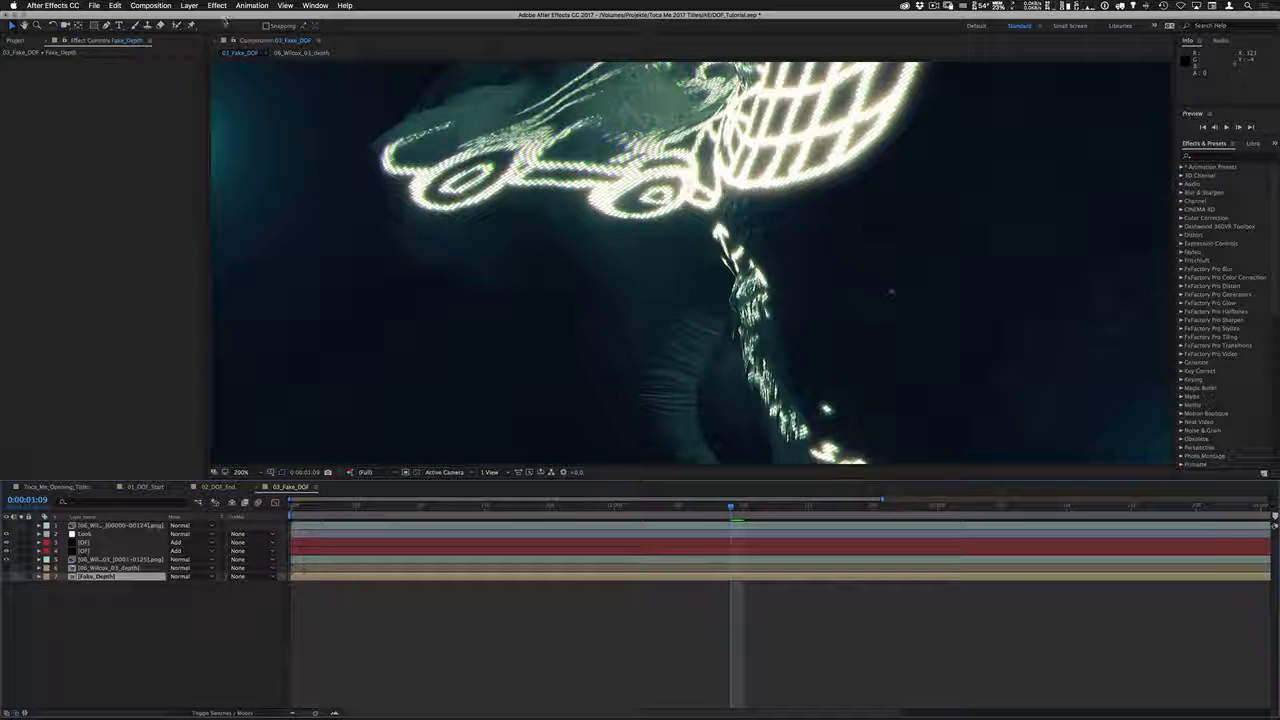
# Create a new adjustment layer and apply the FL Depth Of Field effect to it
pyautogui.hotkey('ctrl', 'space')
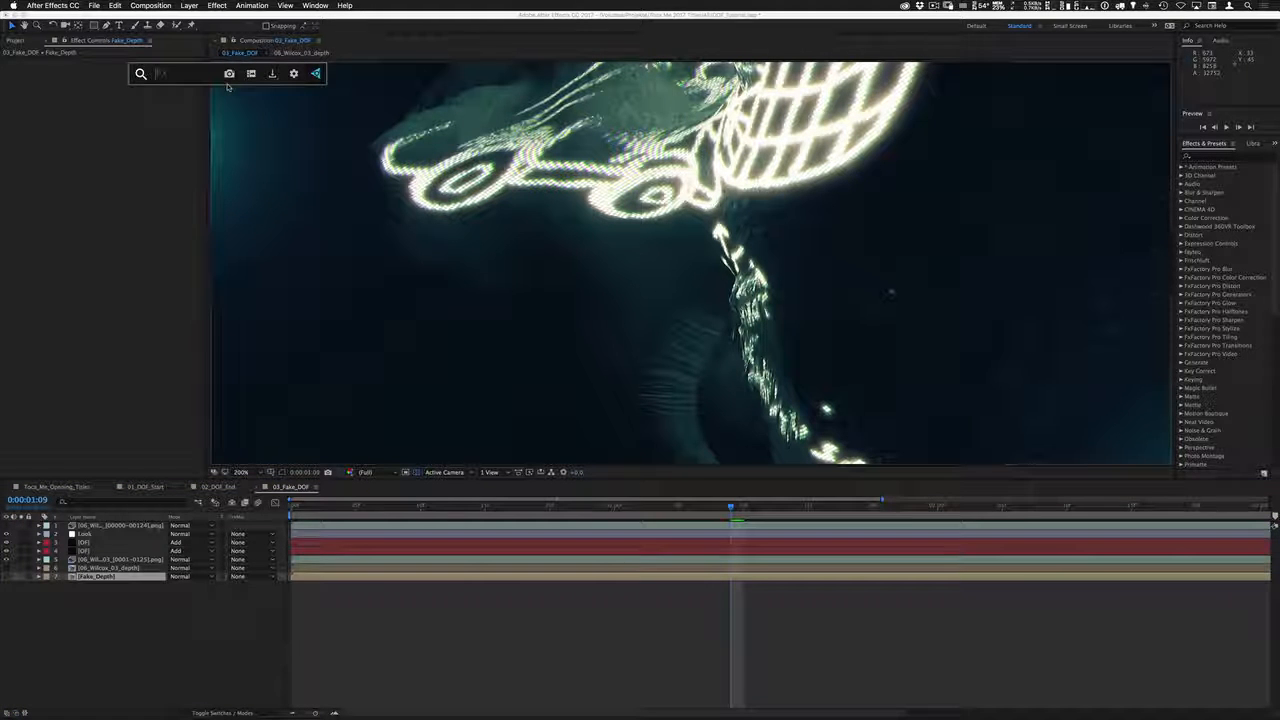
pyautogui.click(215, 6)
pyautogui.moveTo(192, 6)
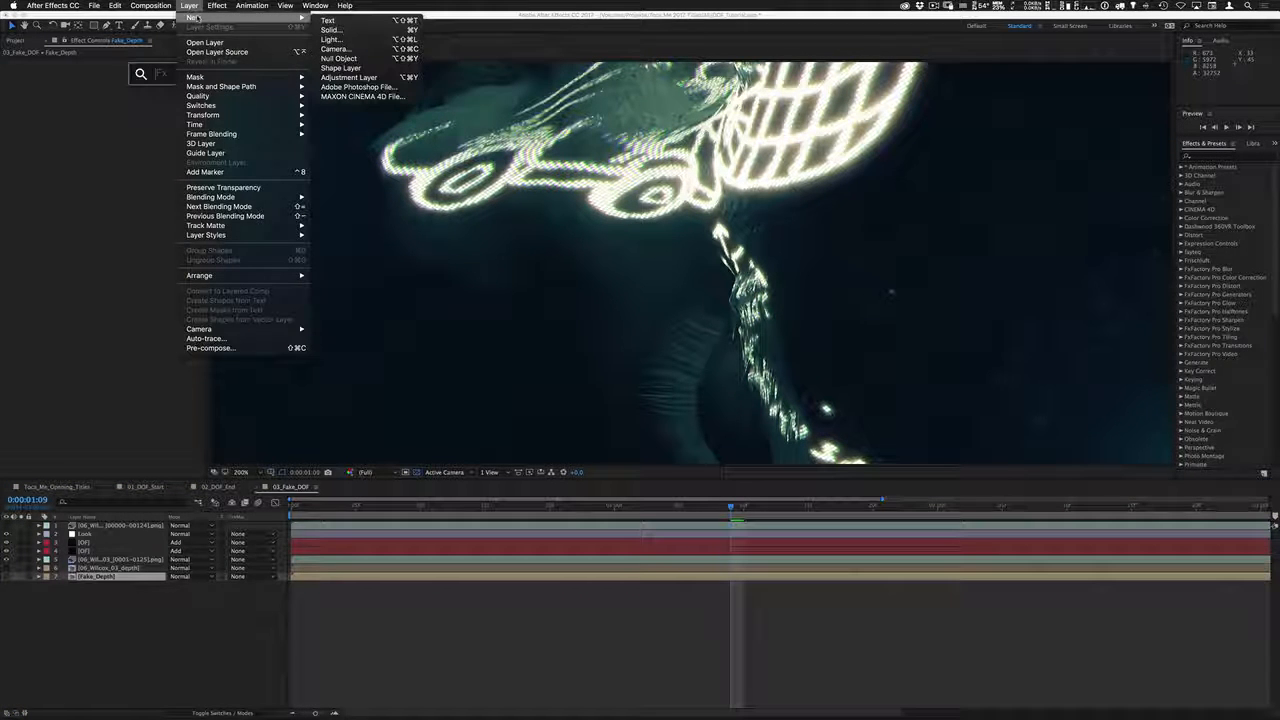
pyautogui.click(348, 77)
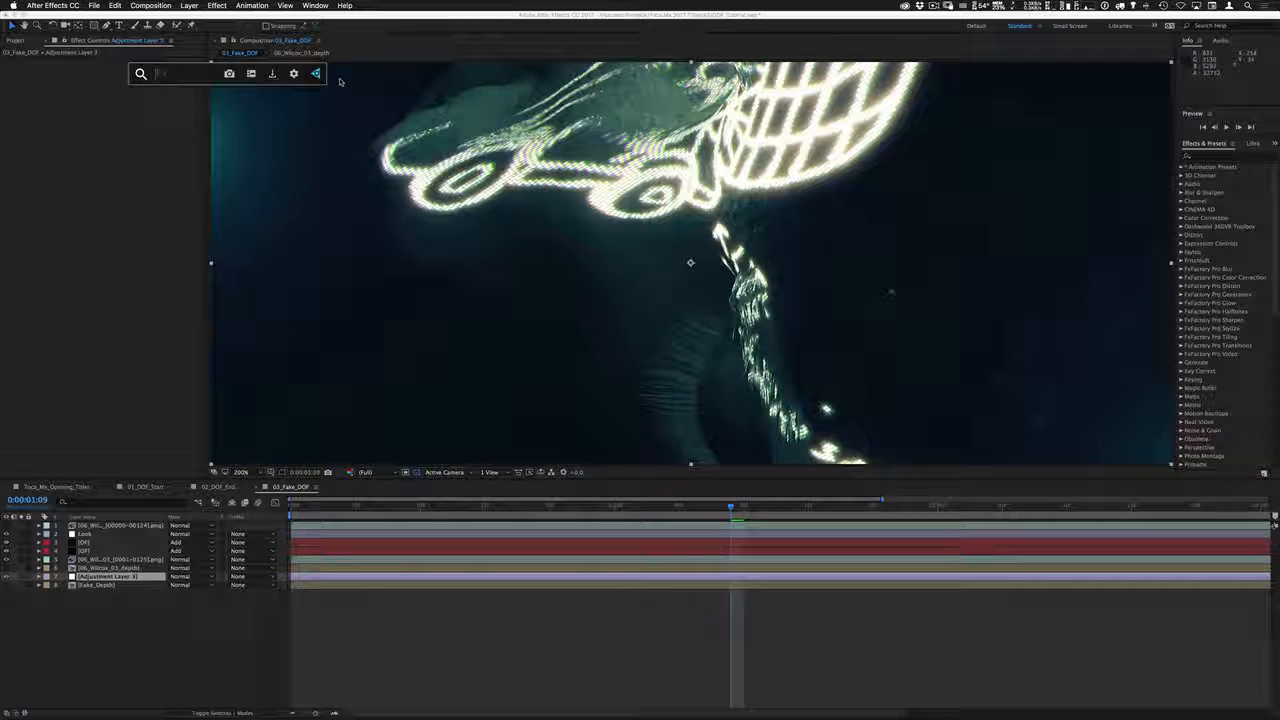
pyautogui.write('depth')
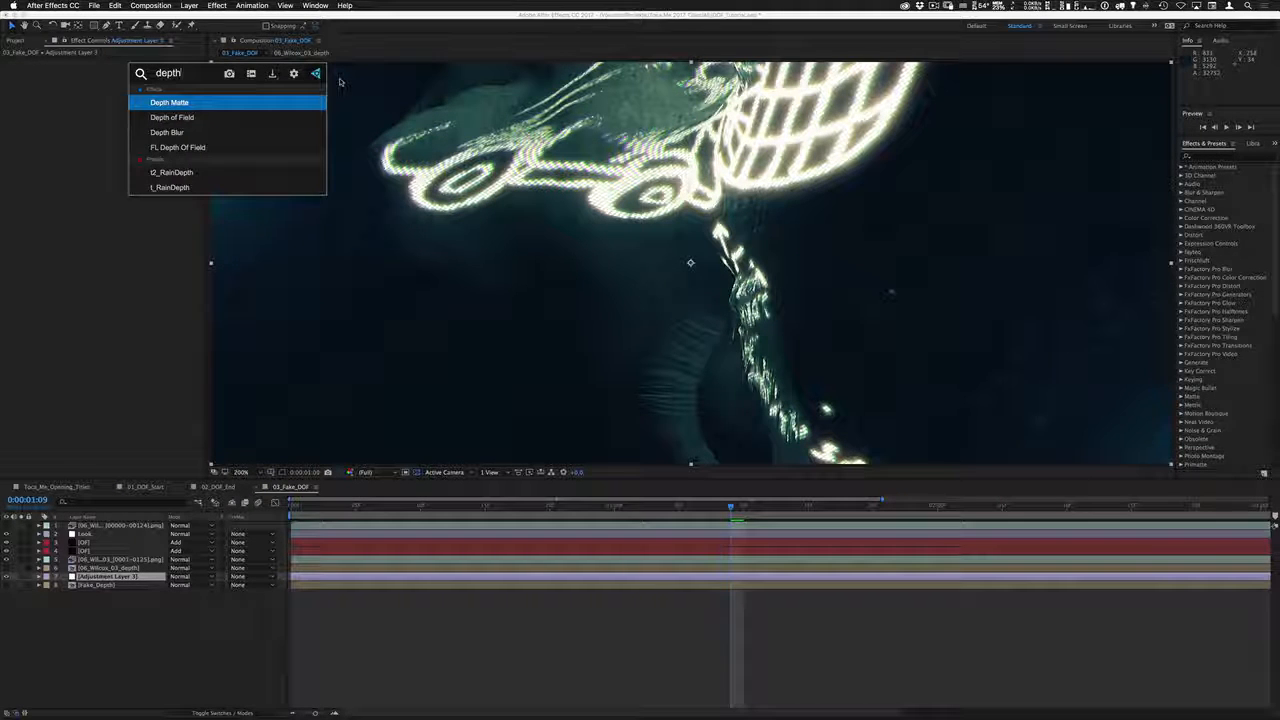
pyautogui.press('Down')
pyautogui.press('Down')
pyautogui.press('Down')
pyautogui.press('Down')
pyautogui.press('Up')
pyautogui.press('Return')
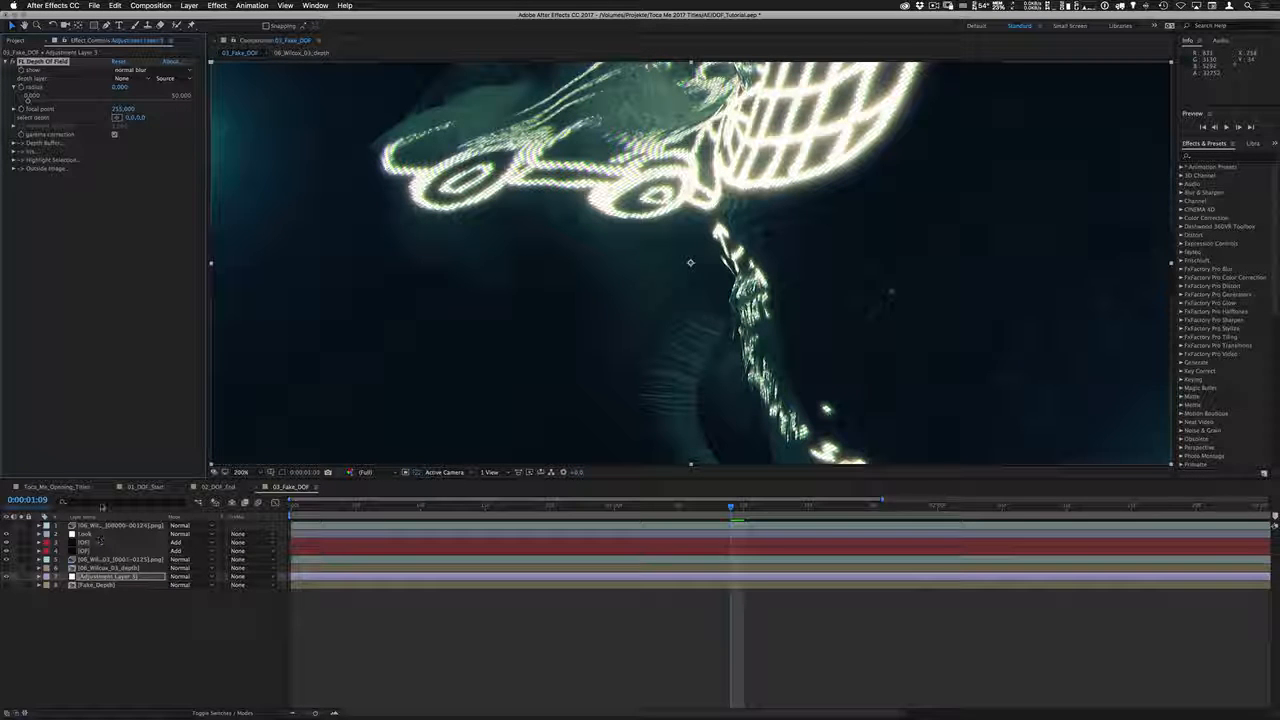
# Set the FL Depth Of Field radius to 40 and move the adjustment layer directly above the 06_Wilcox_03 image sequence
pyautogui.click(118, 89)
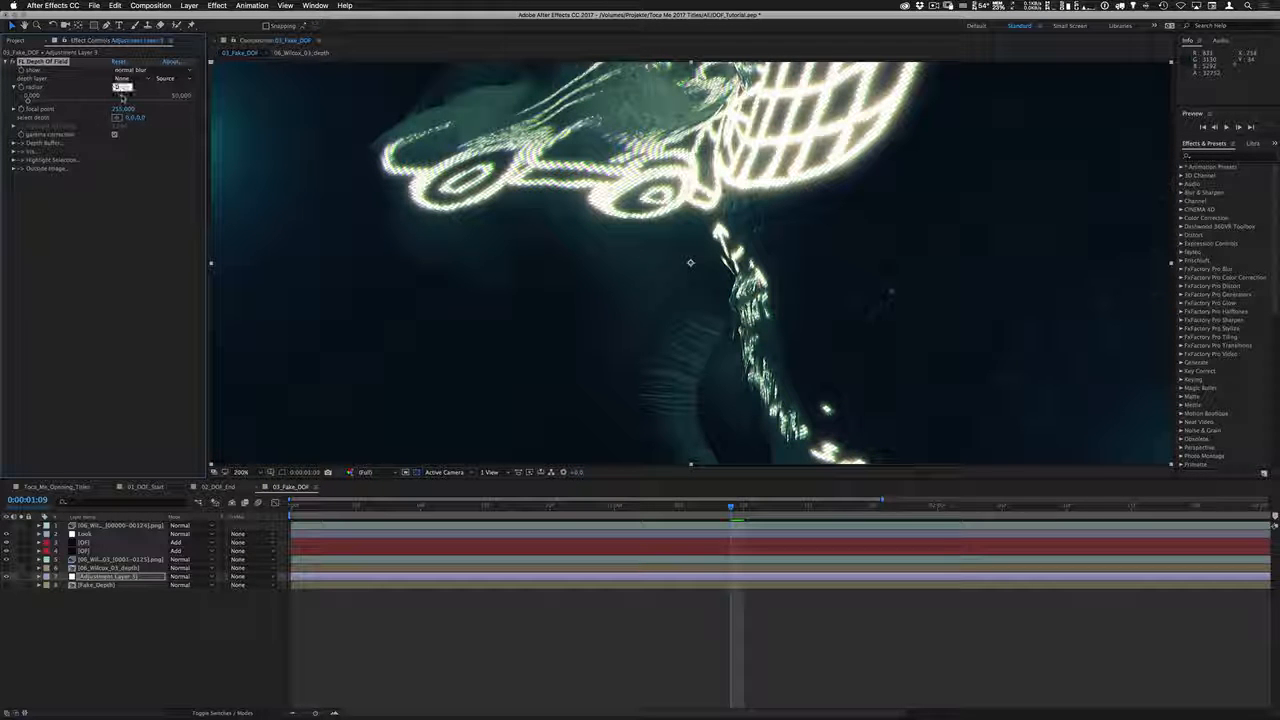
pyautogui.write('40')
pyautogui.press('Return')
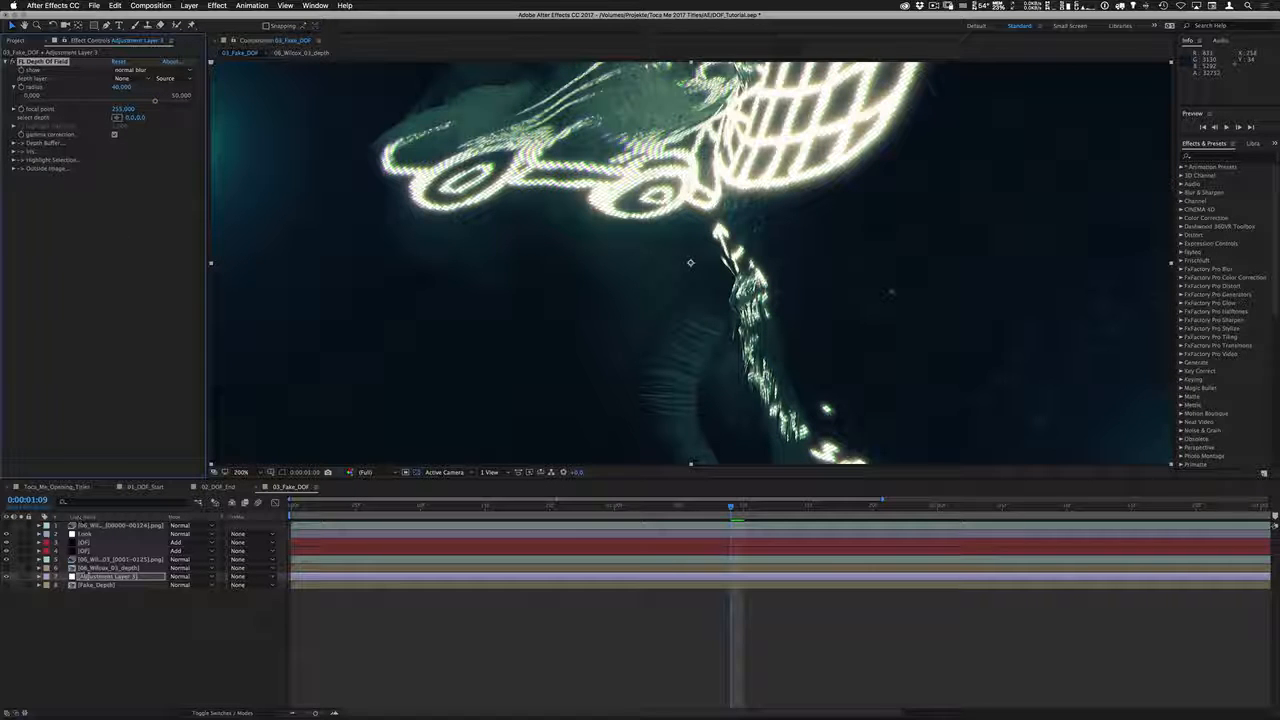
pyautogui.click(91, 577)
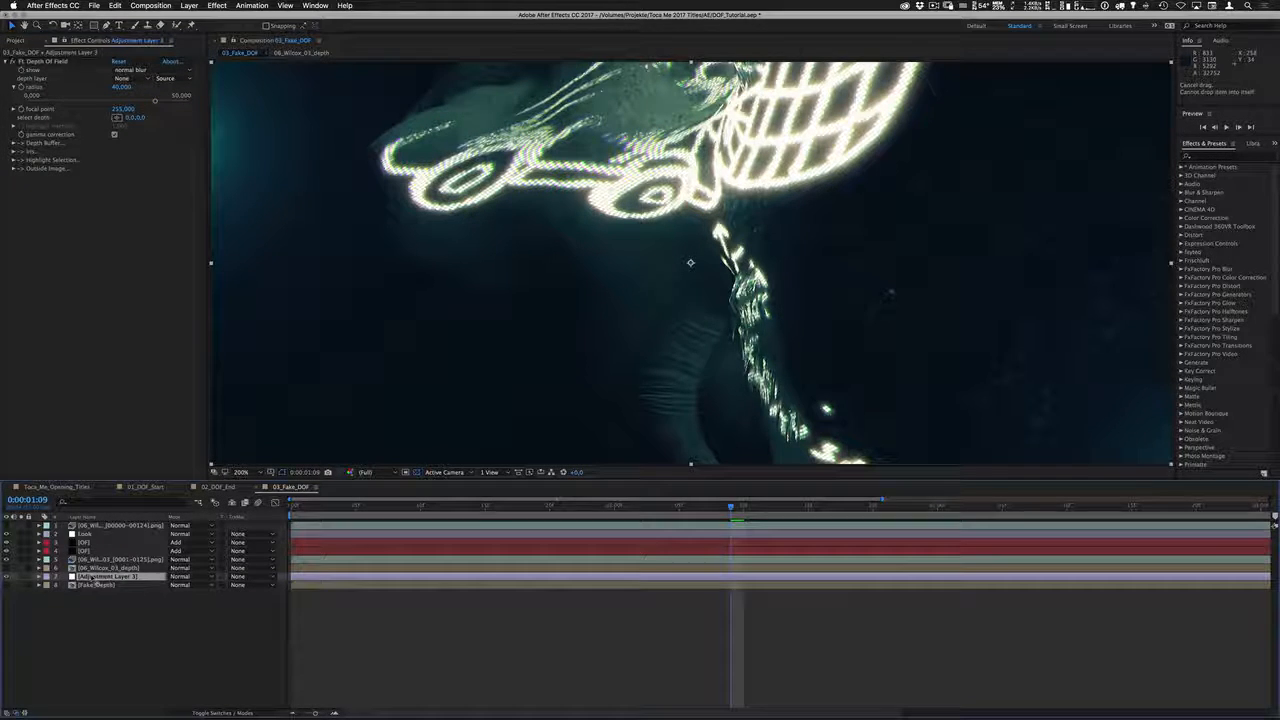
pyautogui.moveTo(91, 577); pyautogui.dragTo(92, 560)
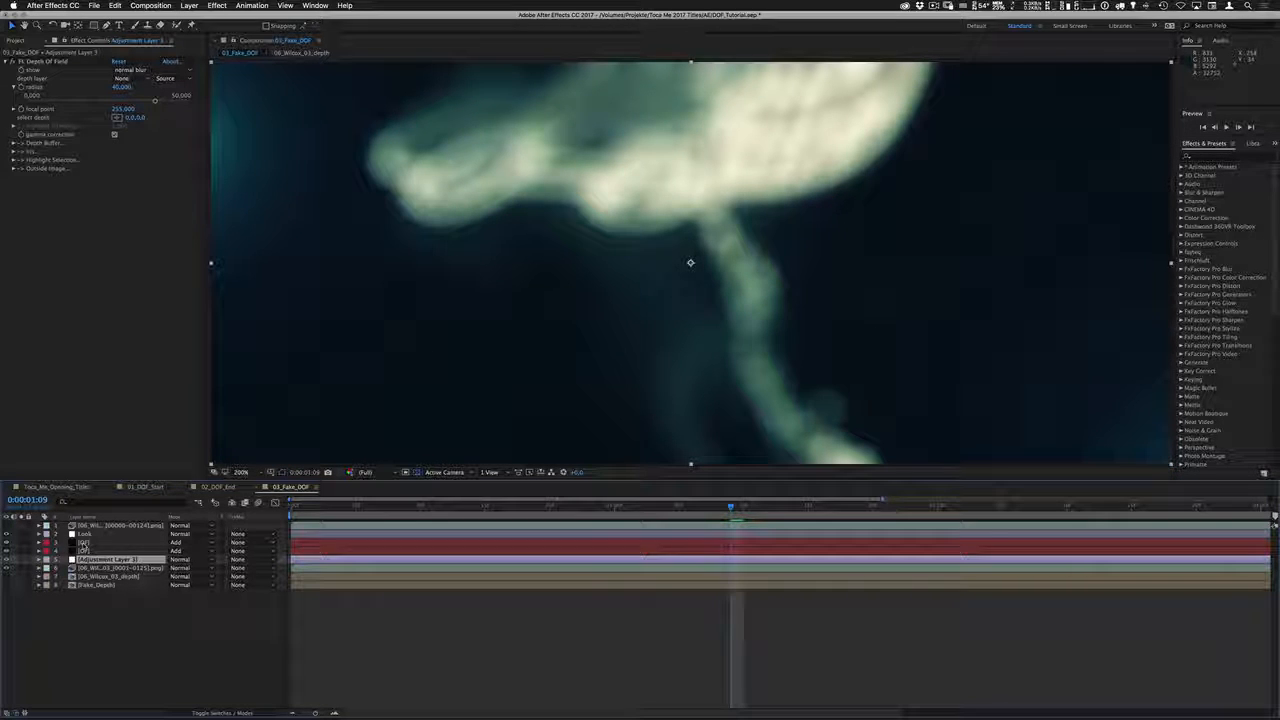
# Use Fake_Depth as the effect's depth layer and pick the focal depth at the right-hand glowing wheel
pyautogui.click(137, 80)
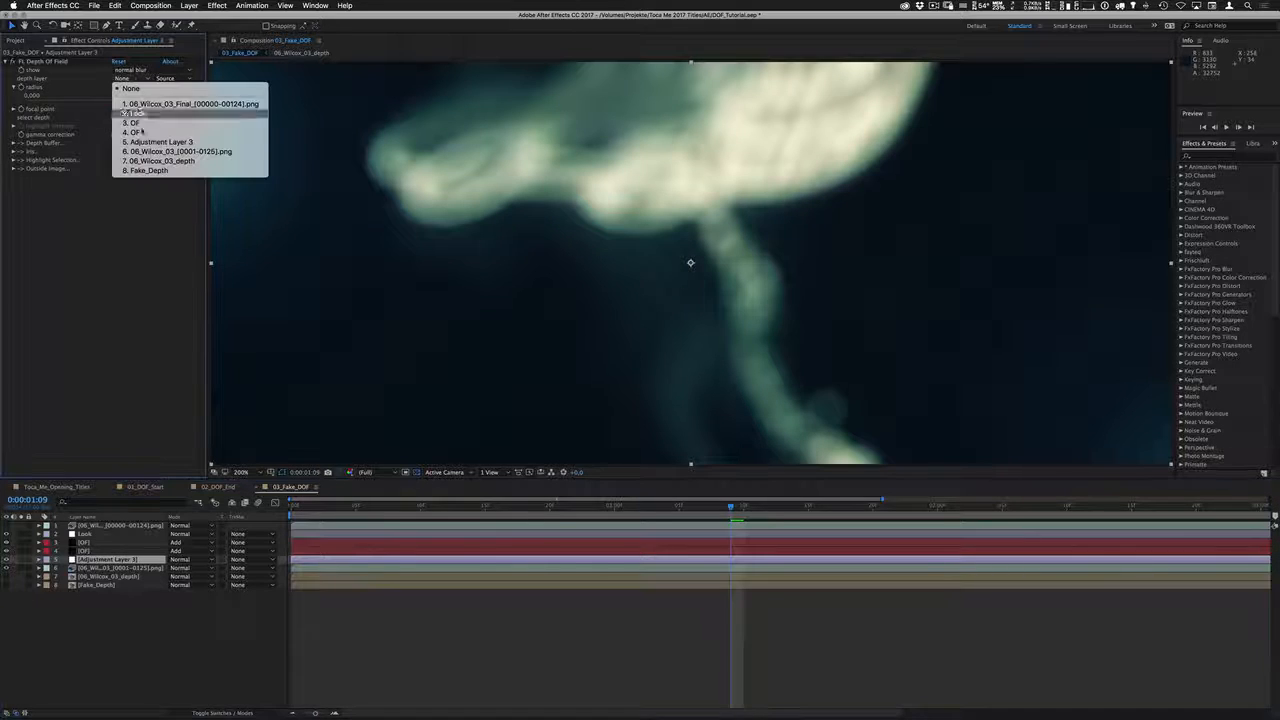
pyautogui.click(150, 174)
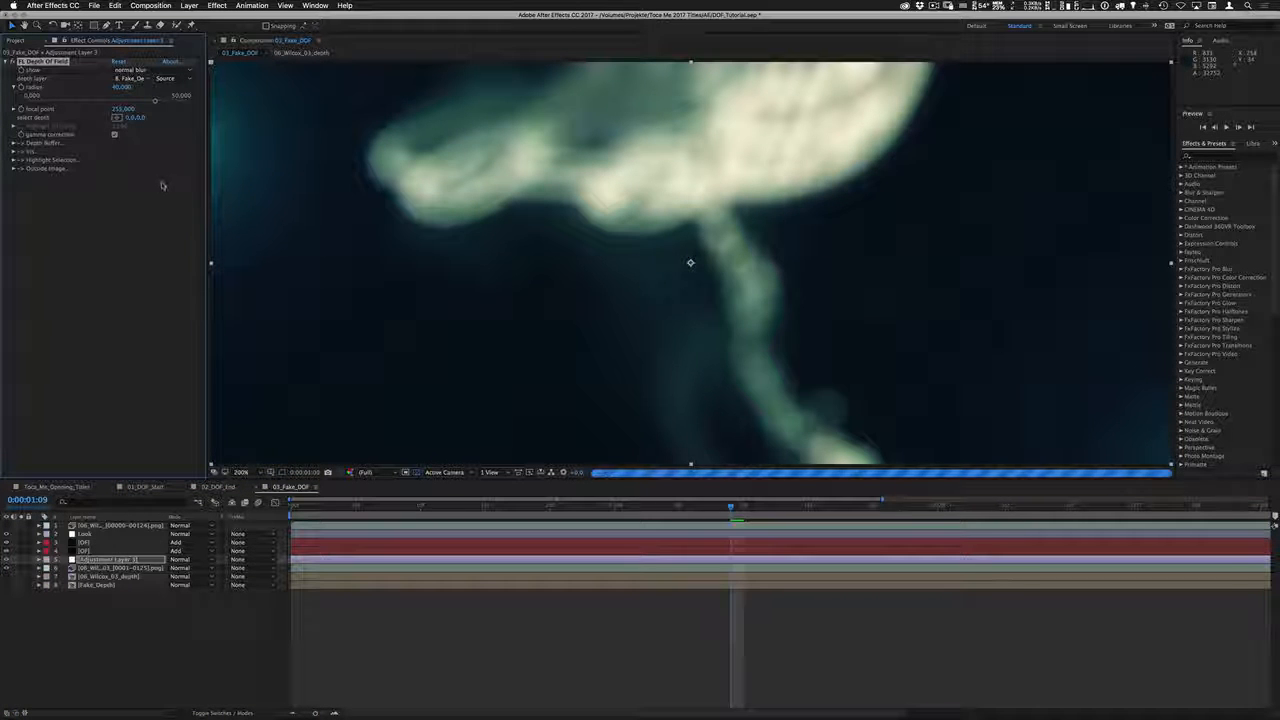
pyautogui.click(116, 117)
pyautogui.click(592, 201)
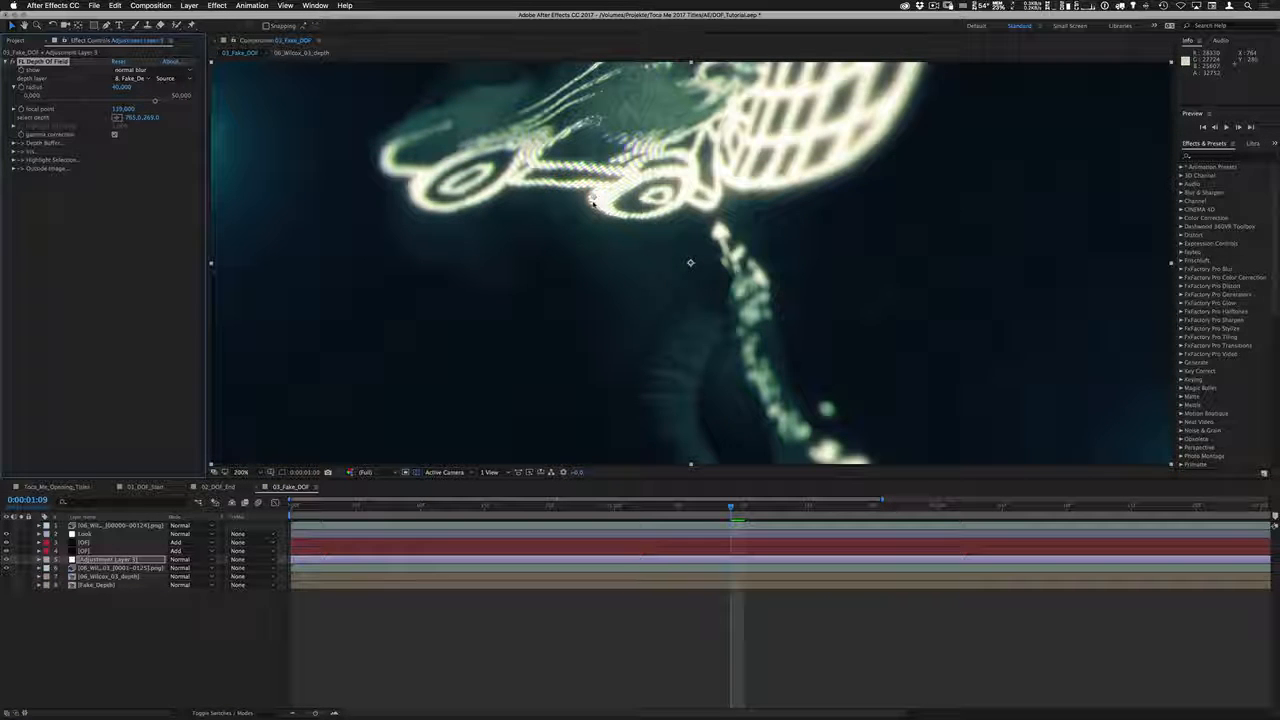
# Pick the focal depth at the ribbed area below the wheels and shift the point to 976, 661
pyautogui.click(116, 117)
pyautogui.click(703, 393)
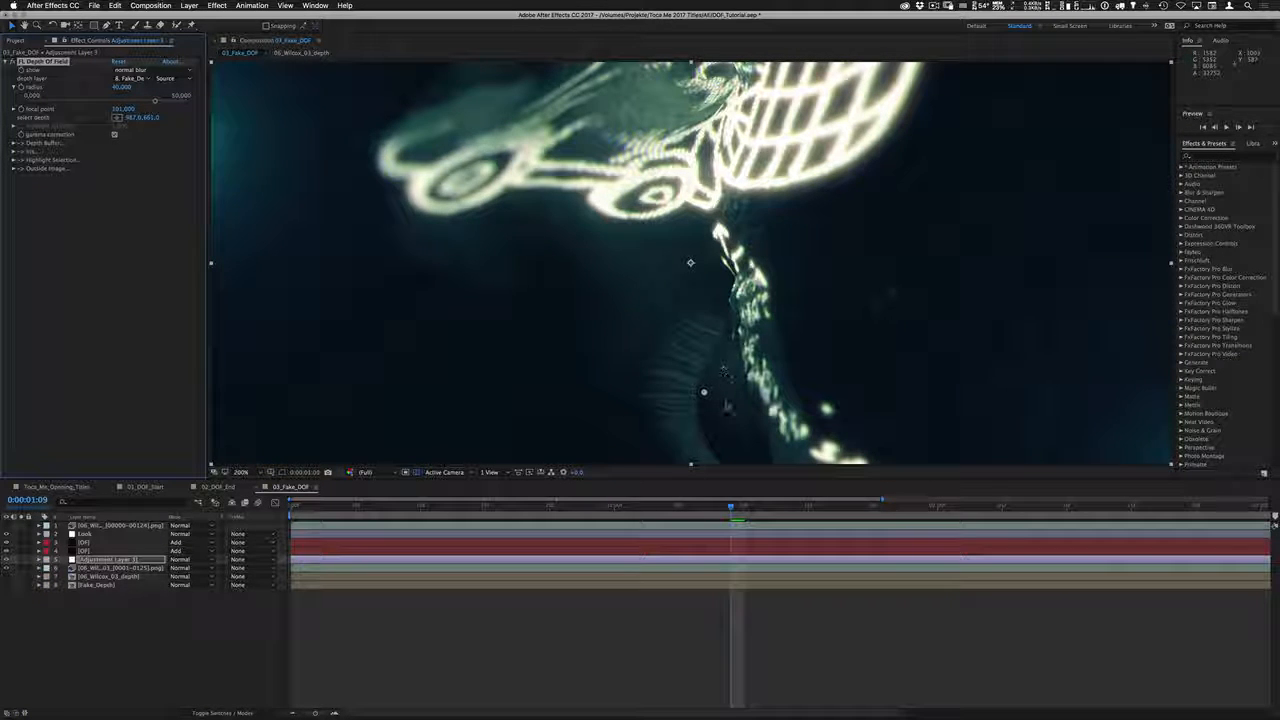
pyautogui.click(702, 392)
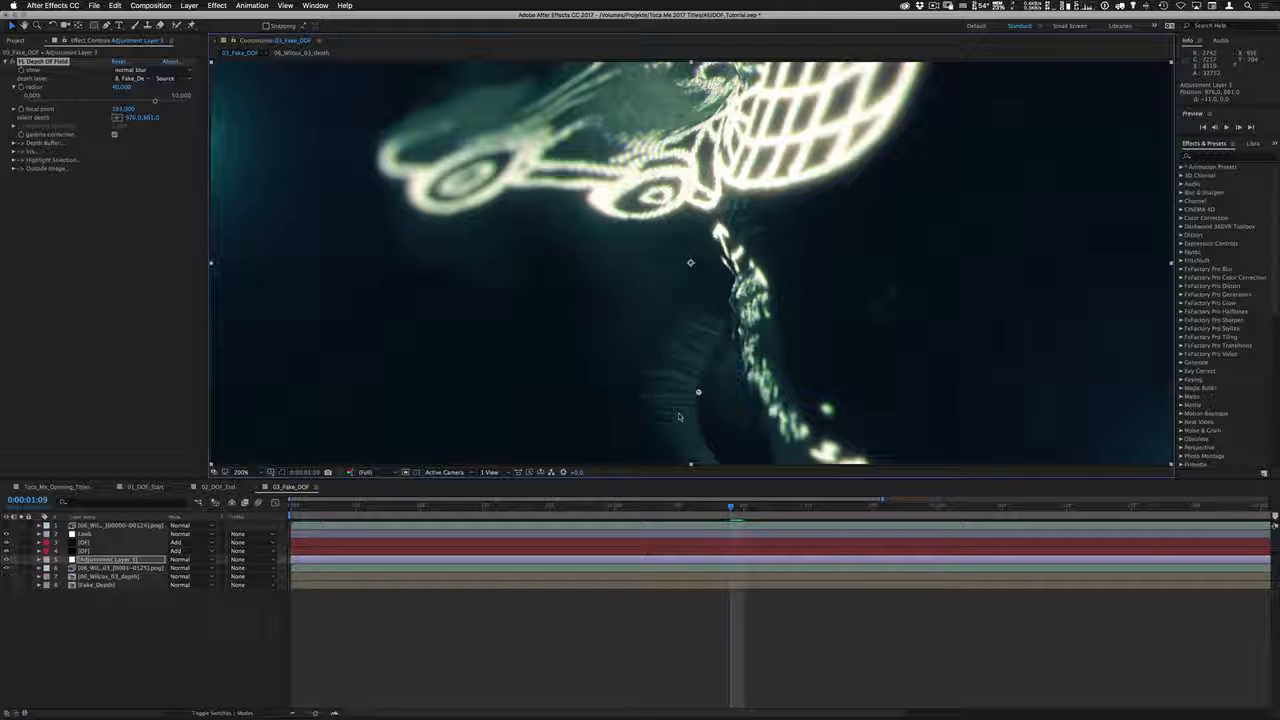
# Compare the Fake_Depth gradient with the 06_Wilcox_03_depth pass, viewing each on its own and inspecting the pass's edges up close
pyautogui.click(21, 585)
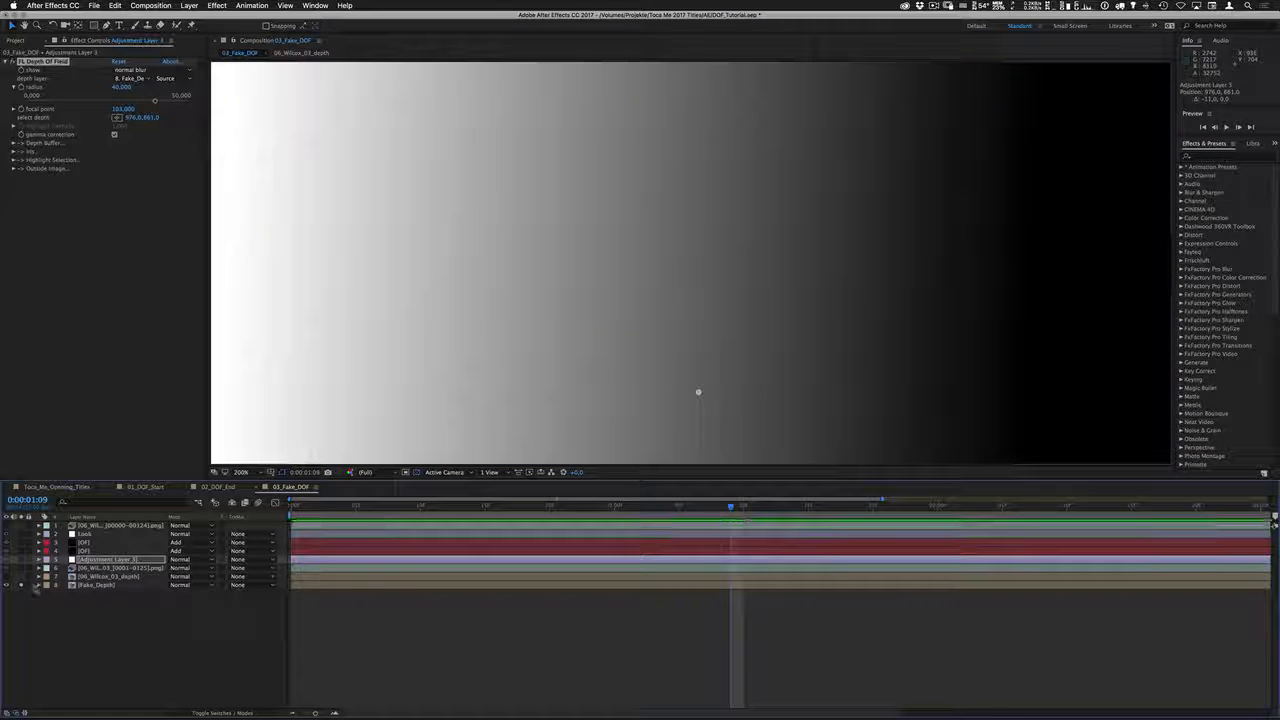
pyautogui.click(21, 585)
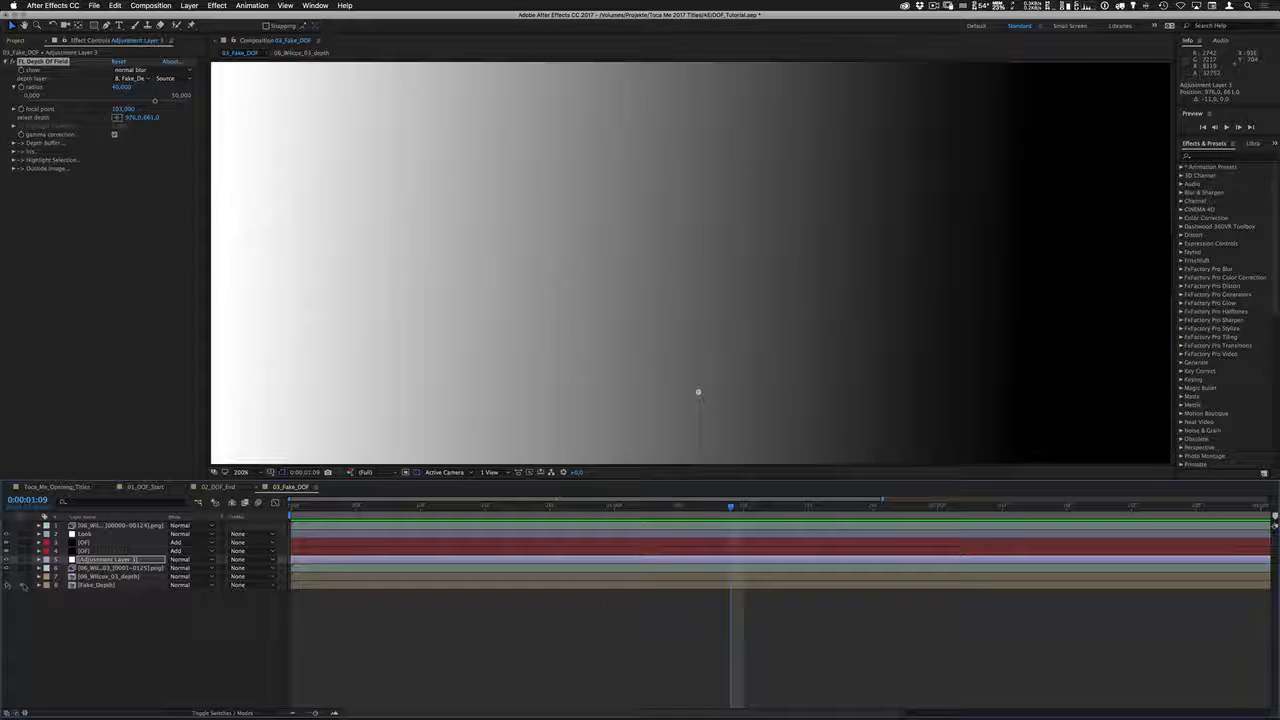
pyautogui.click(21, 576)
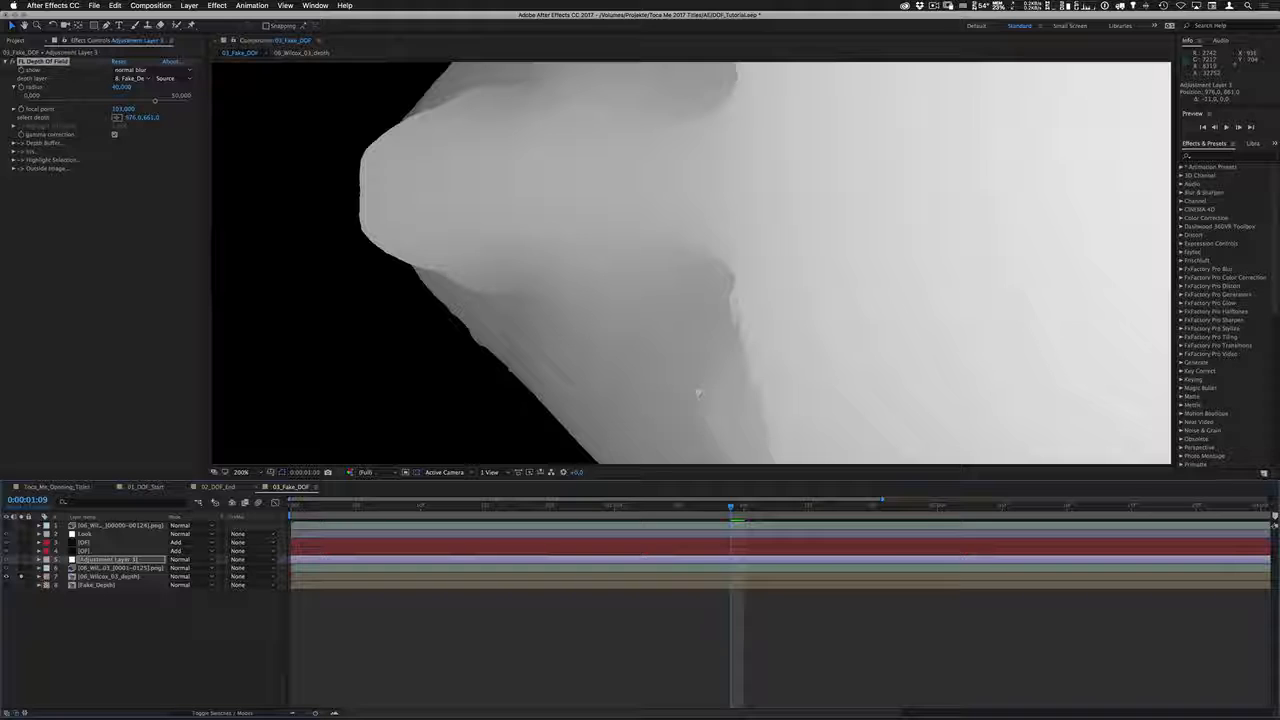
pyautogui.press('.')
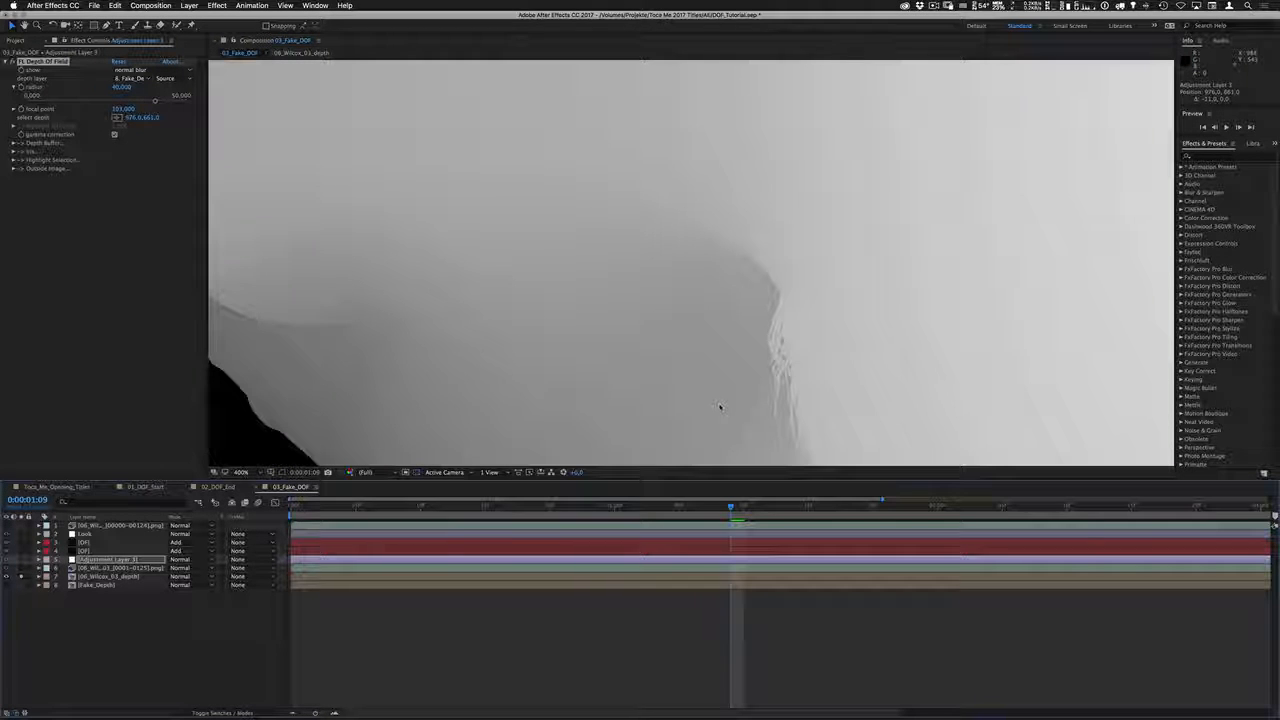
pyautogui.scroll(-3, 748, 290)
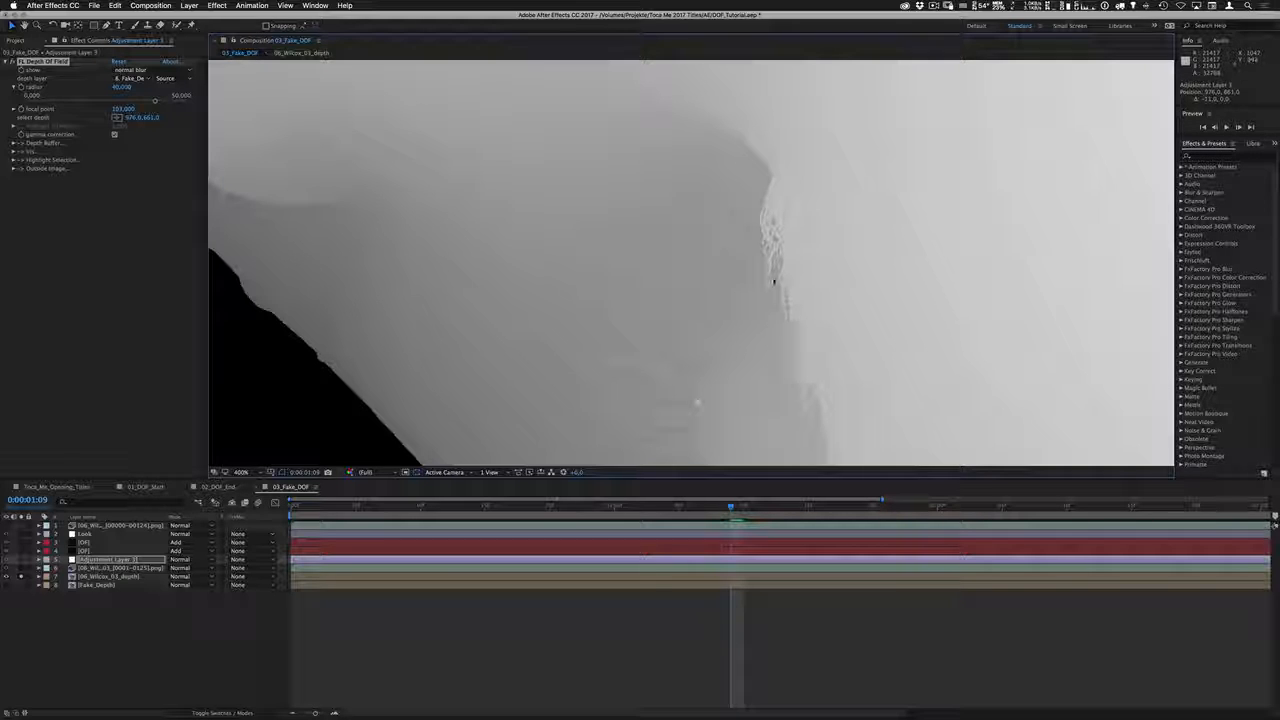
pyautogui.press(',')
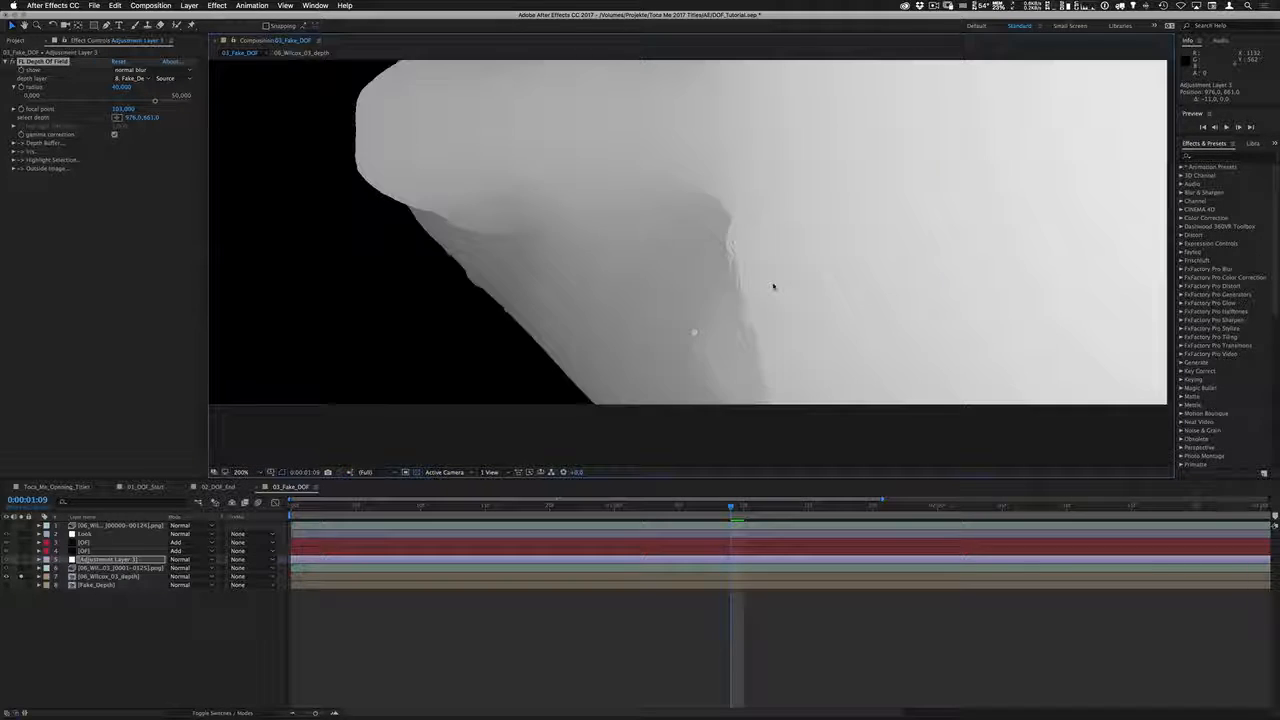
pyautogui.click(21, 577)
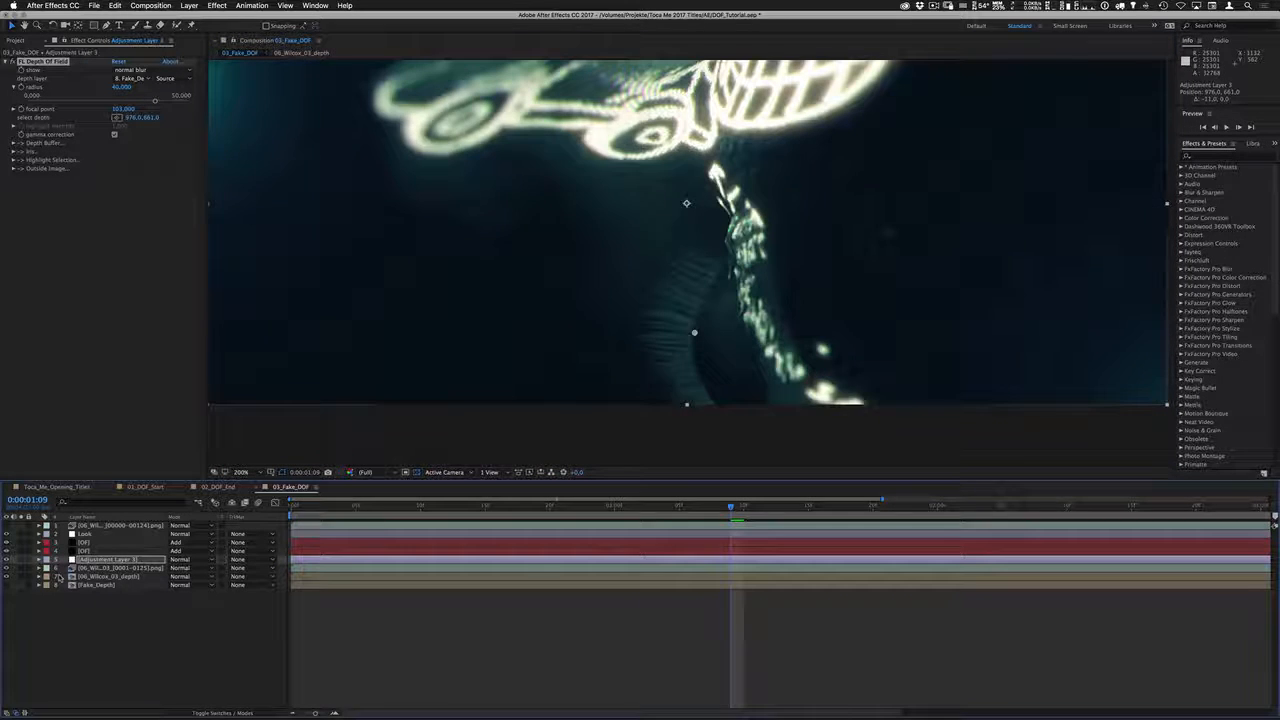
pyautogui.moveTo(567, 154); pyautogui.dragTo(569, 210)
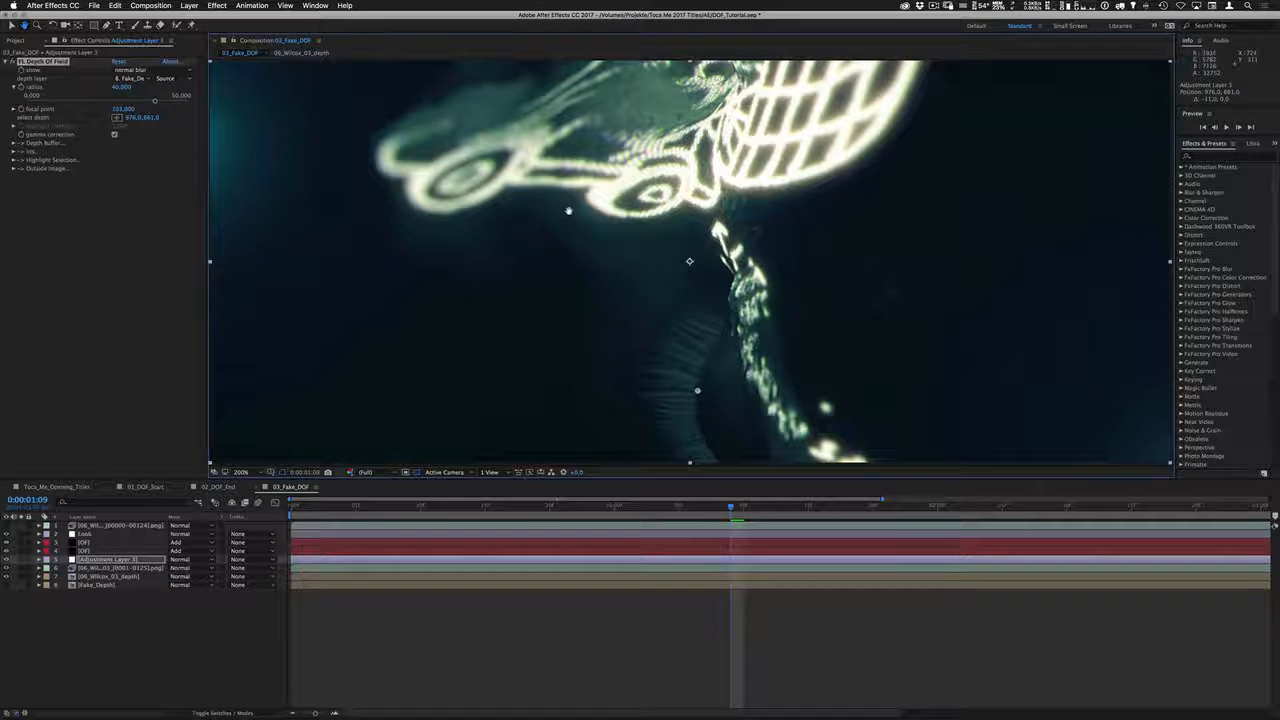
# Set the FL Depth Of Field radius to 60 and pick the focal depth on the left glowing wheel
pyautogui.click(121, 87)
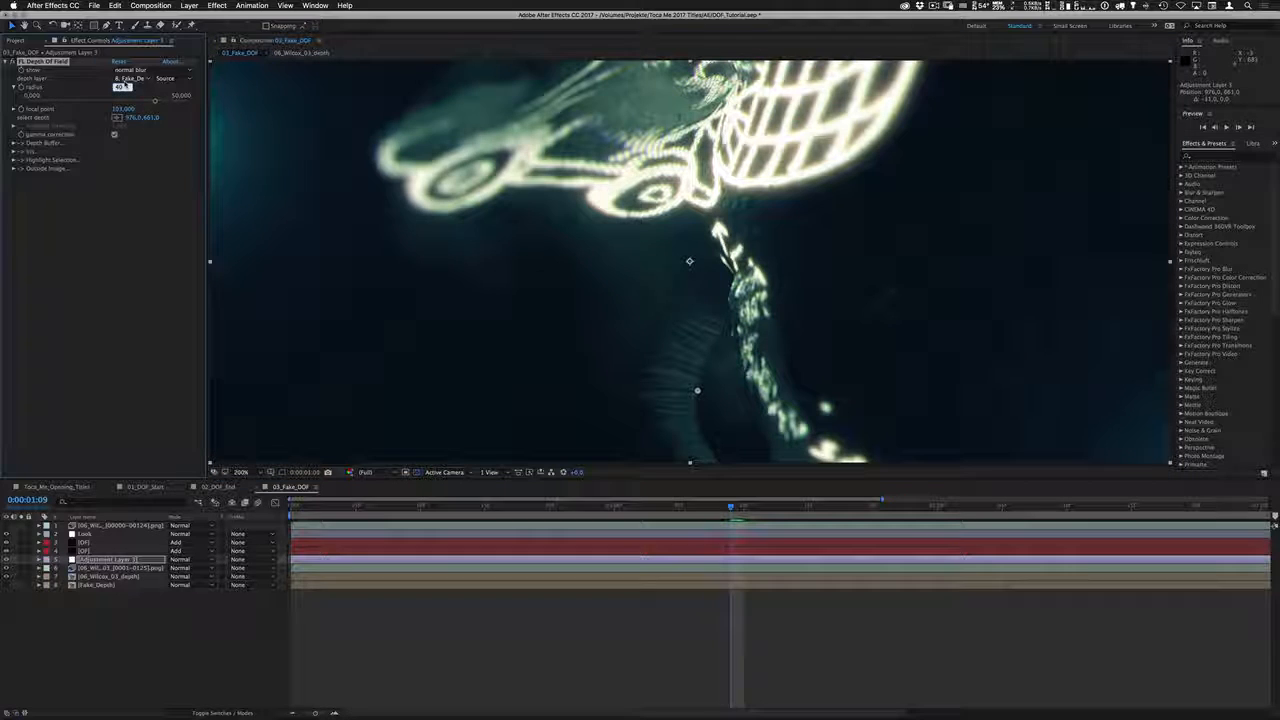
pyautogui.write('60')
pyautogui.press('Return')
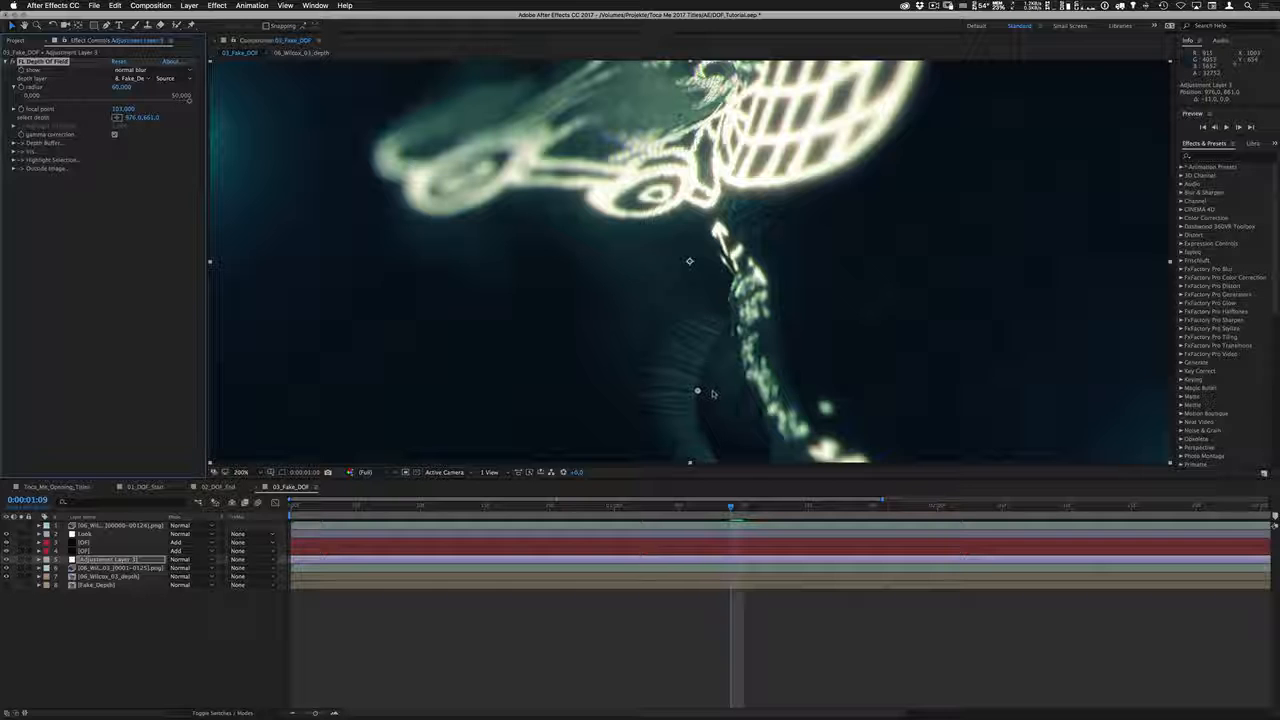
pyautogui.click(117, 117)
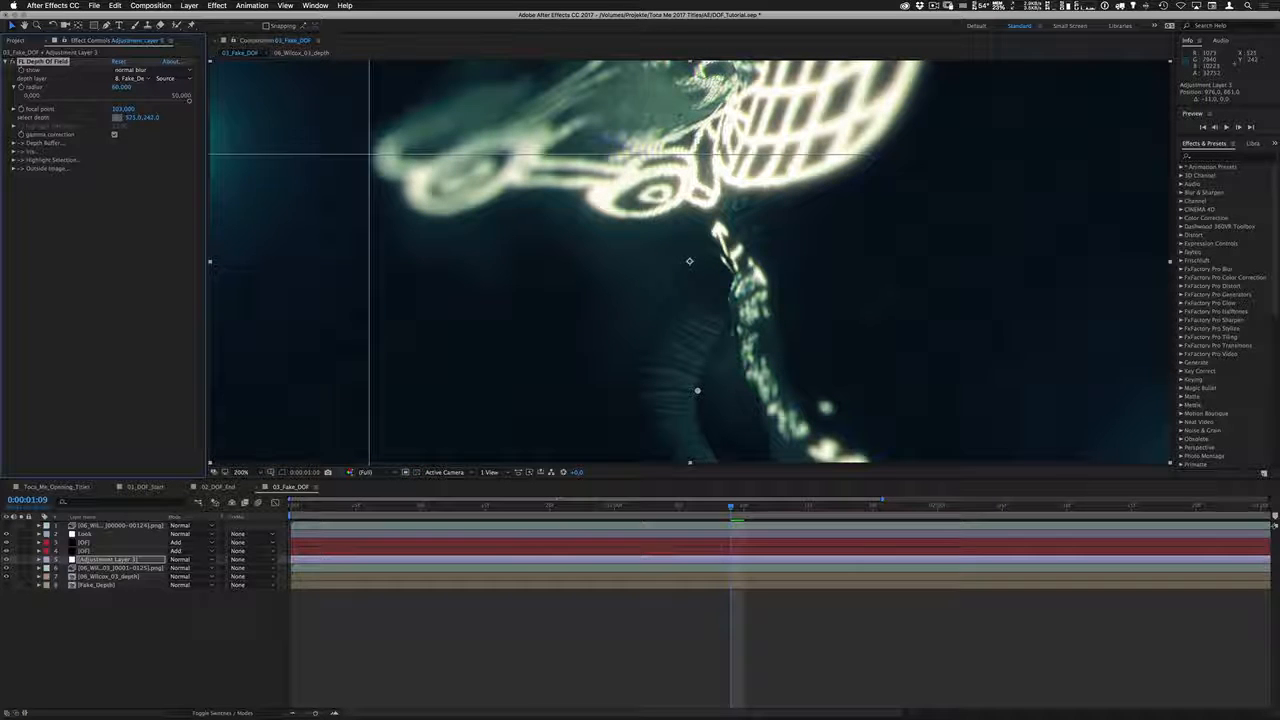
pyautogui.click(480, 183)
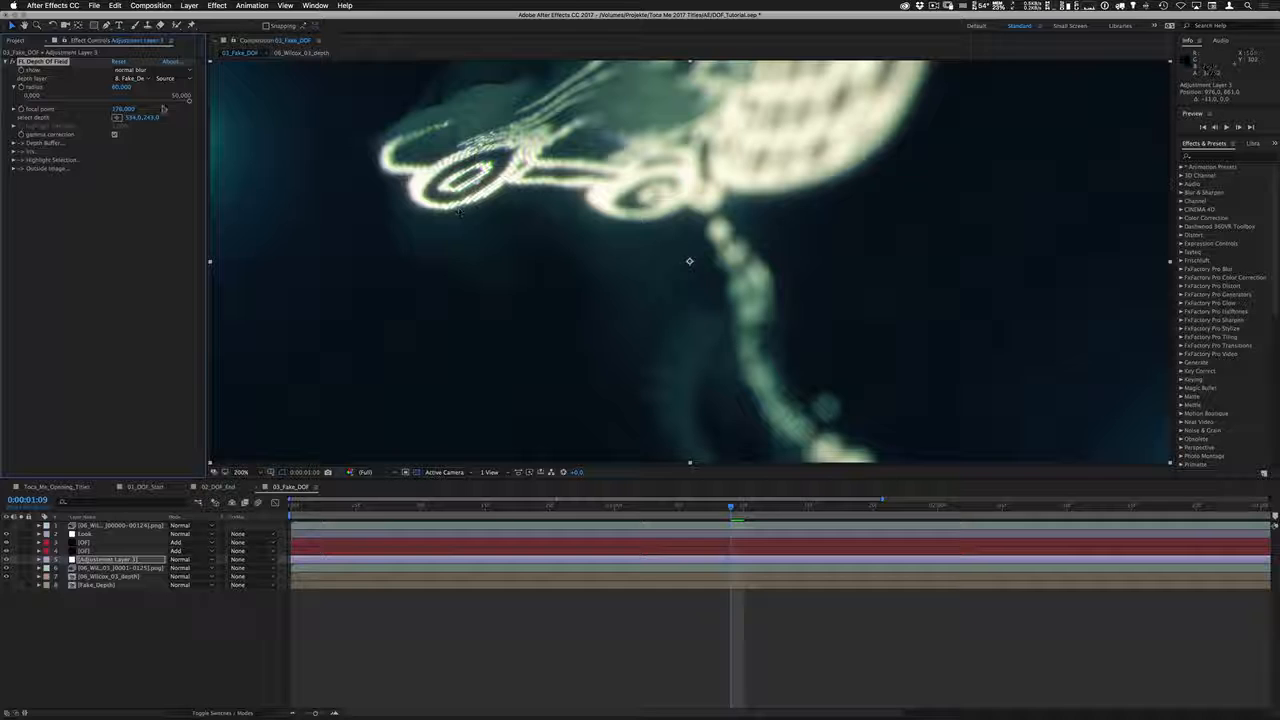
# Open the 01_Davis_01_Final composition from the project's 01_Davis folder and go into its 01_Davis_01_Pre precomp
pyautogui.click(16, 40)
pyautogui.click(7, 159)
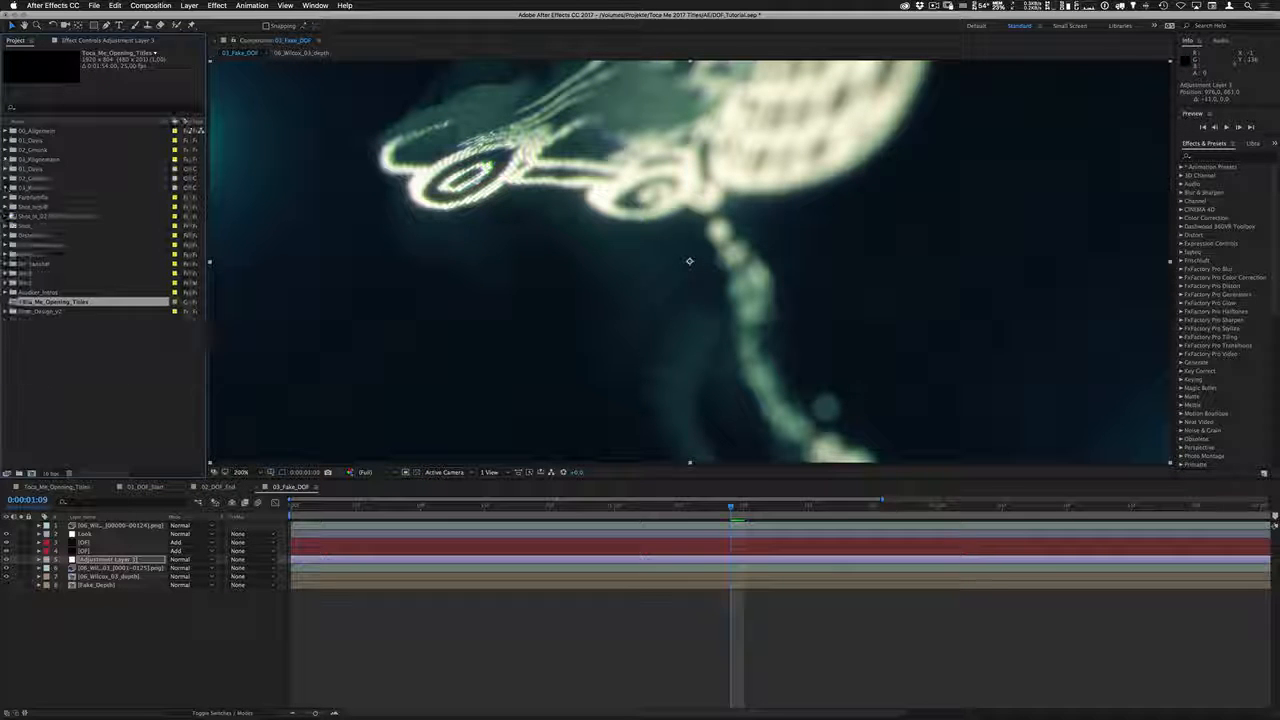
pyautogui.click(7, 140)
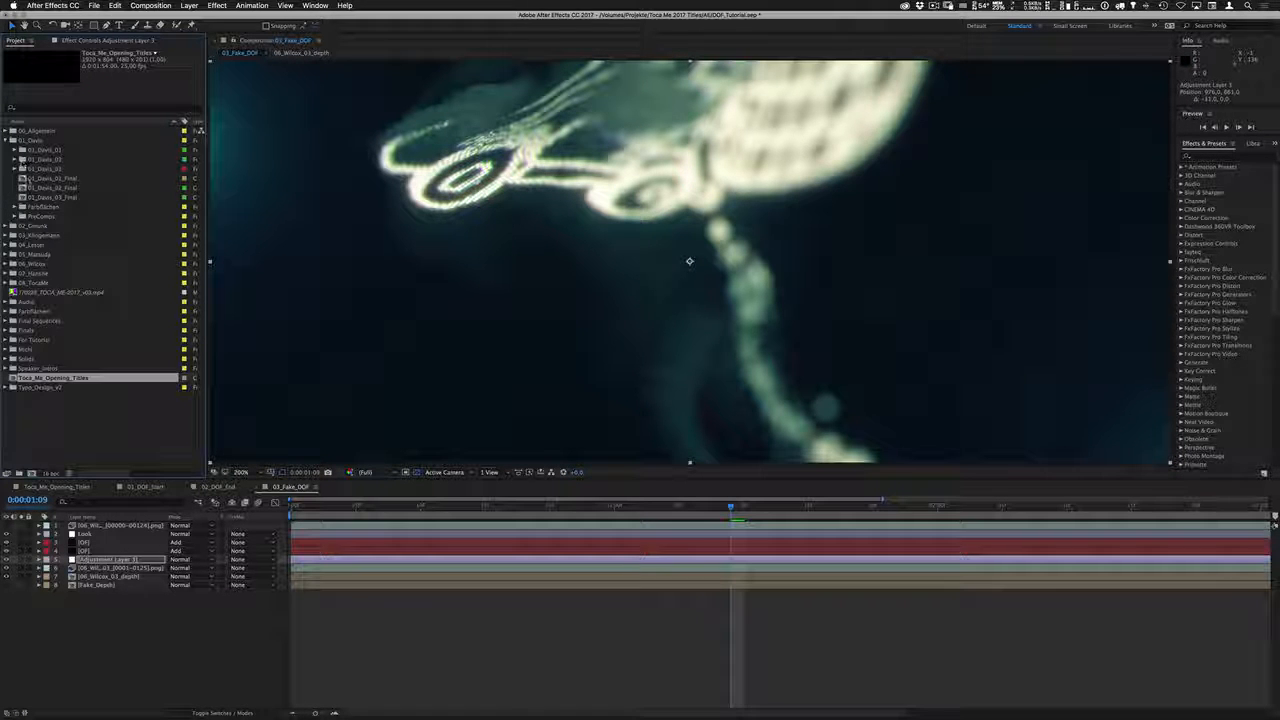
pyautogui.doubleClick(24, 178)
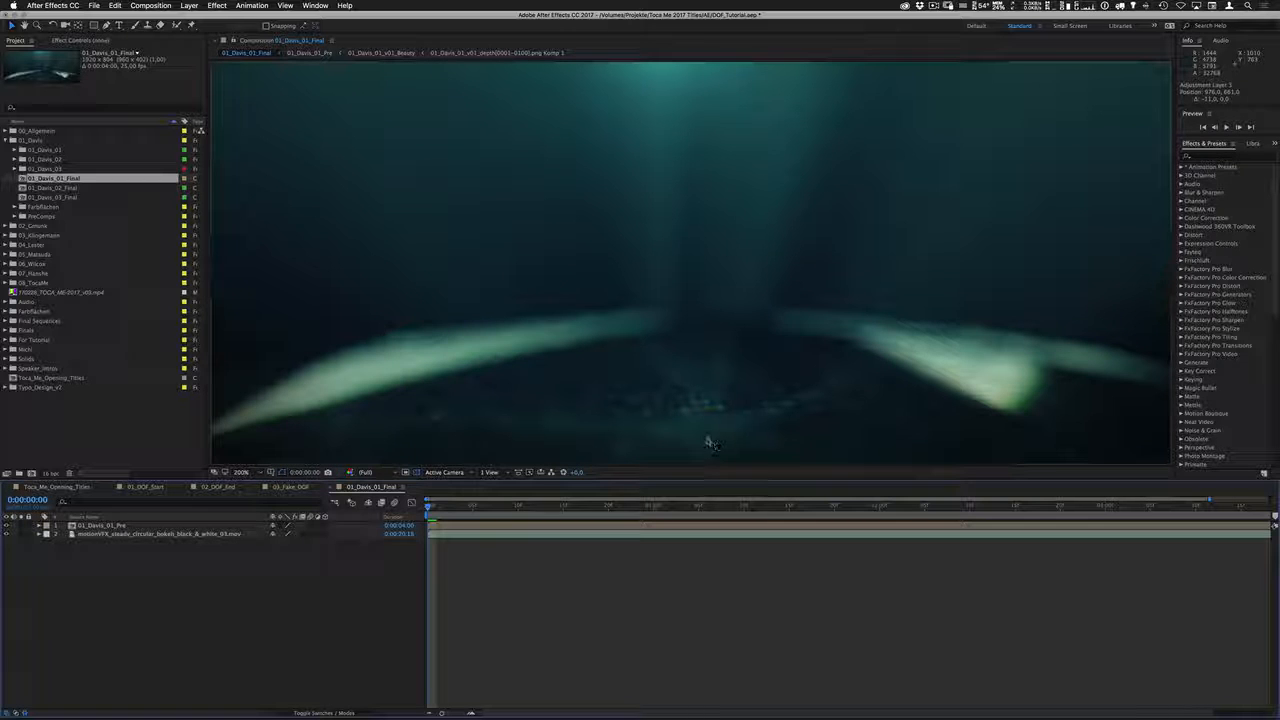
pyautogui.doubleClick(90, 525)
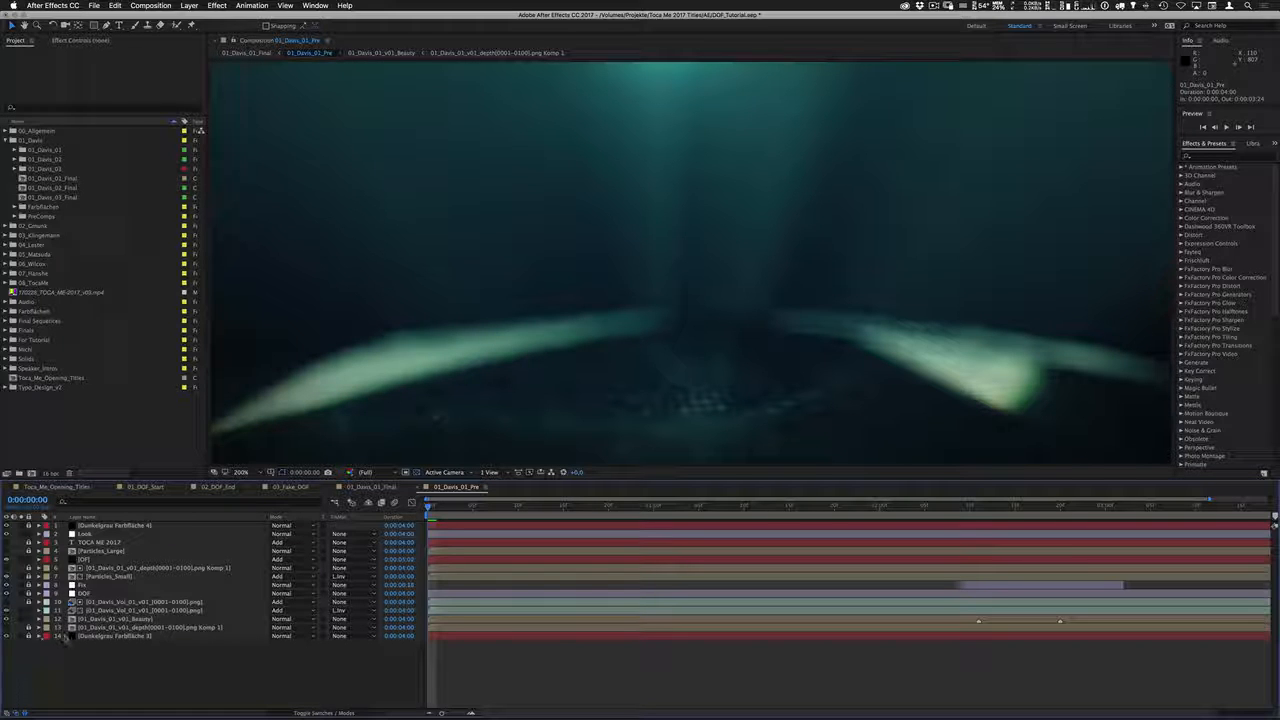
# View the 01_Davis_01_v01_depth layer on its own, and open its composition at 0:00:03:06
pyautogui.click(20, 627)
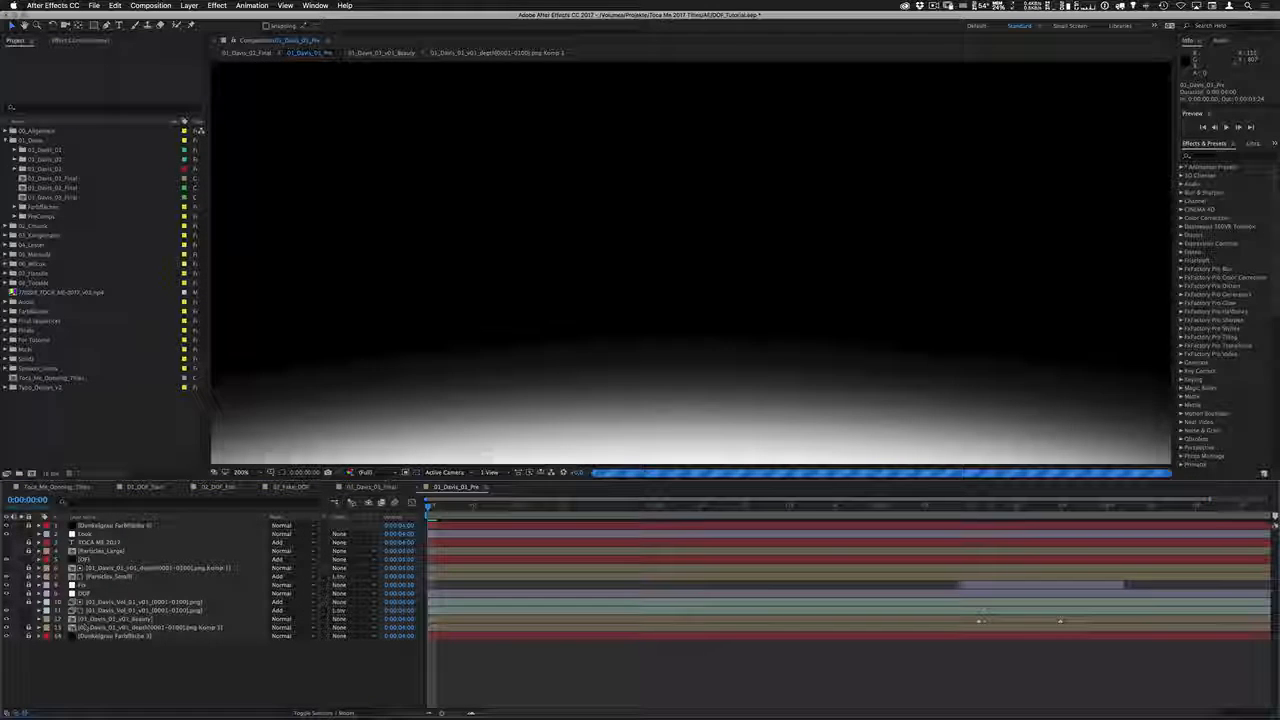
pyautogui.click(20, 627)
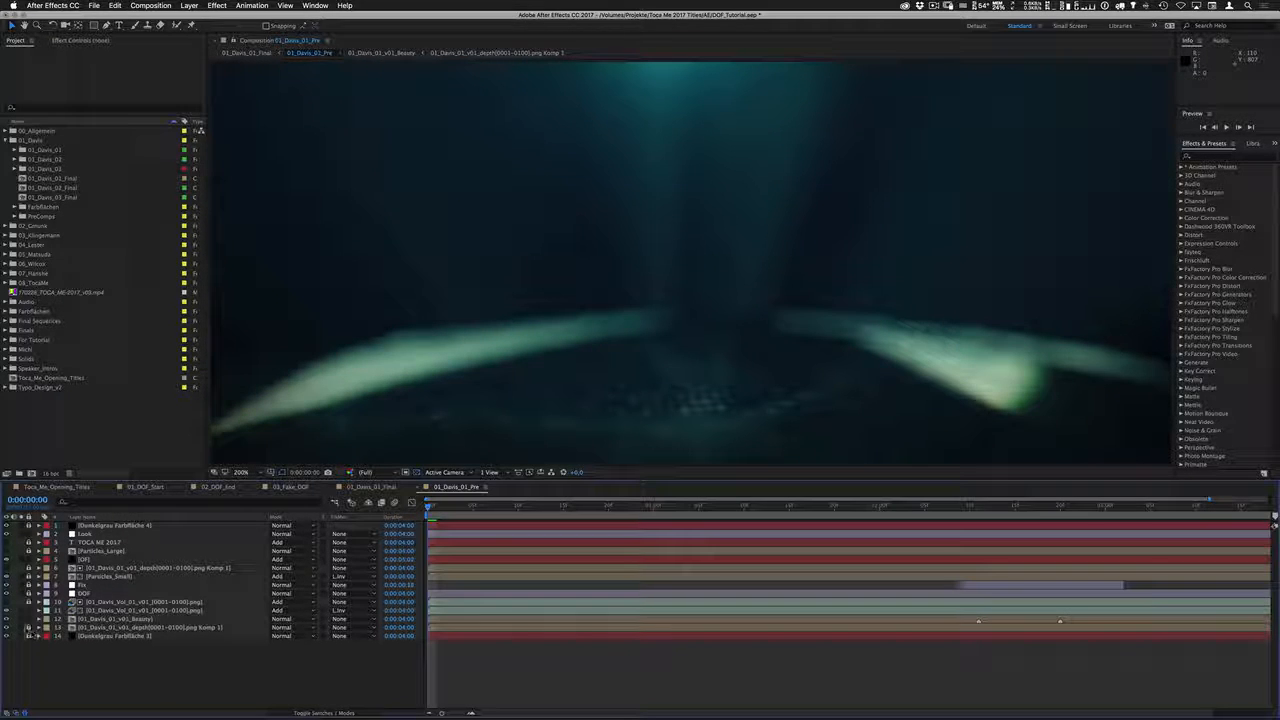
pyautogui.doubleClick(72, 627)
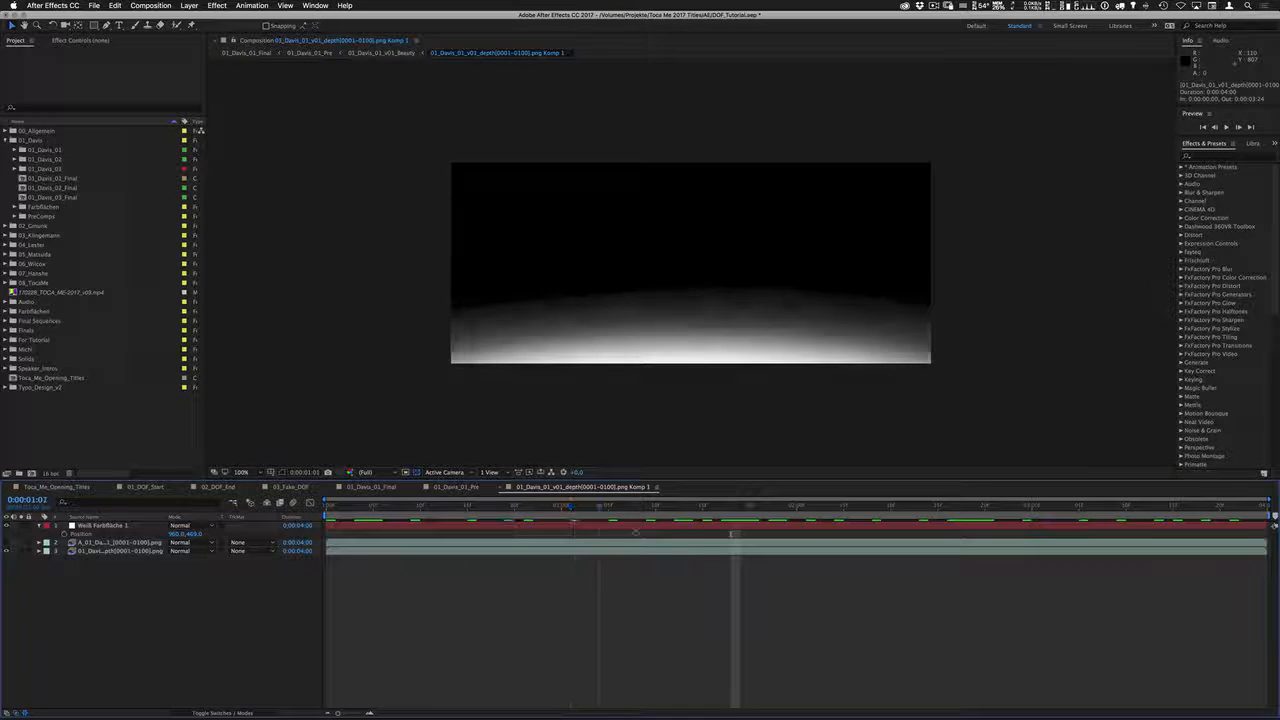
pyautogui.click(1088, 506)
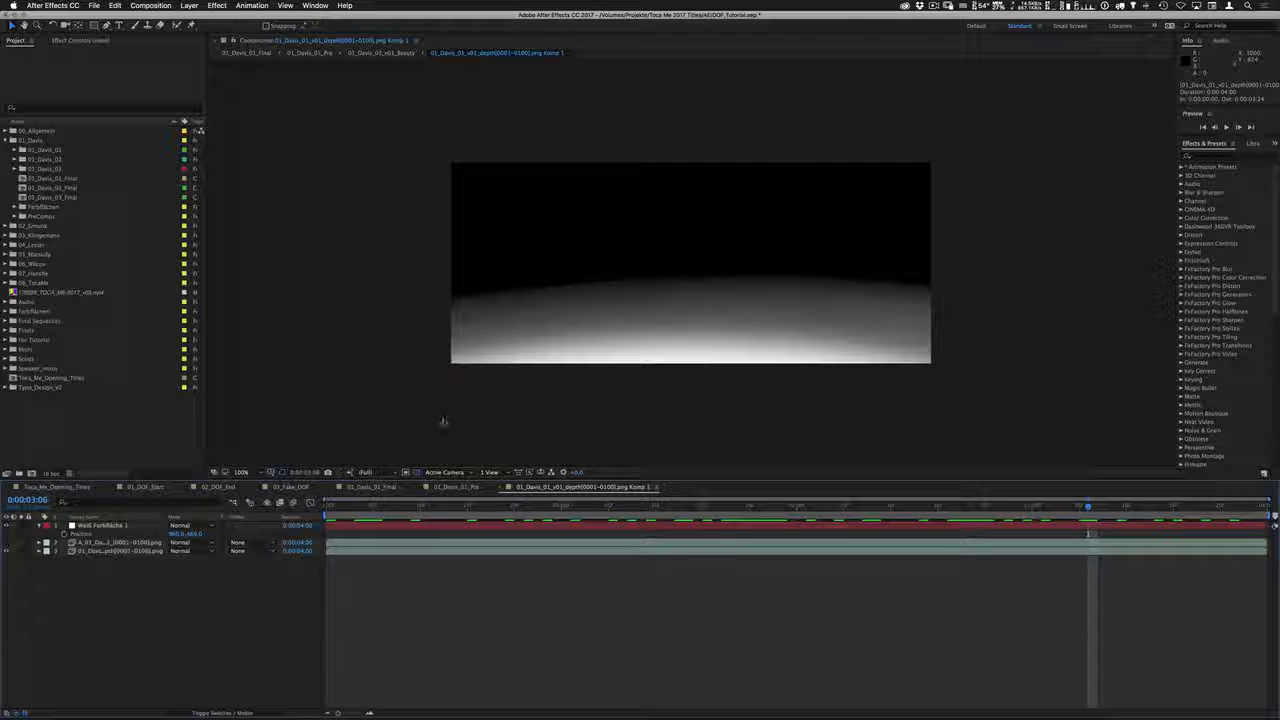
# Compare the depth pass with and without the white solid Weiß Farbfläche 1, and reveal the solid's mask properties
pyautogui.click(6, 525)
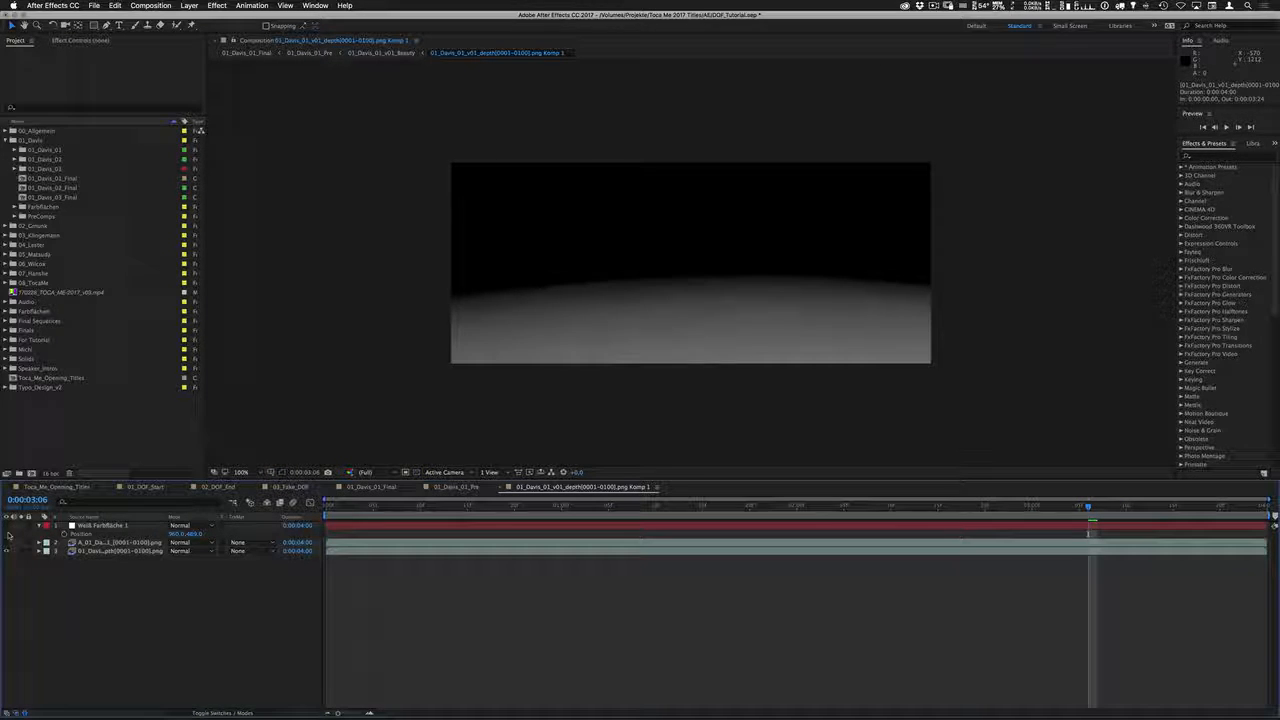
pyautogui.click(6, 525)
pyautogui.click(93, 527)
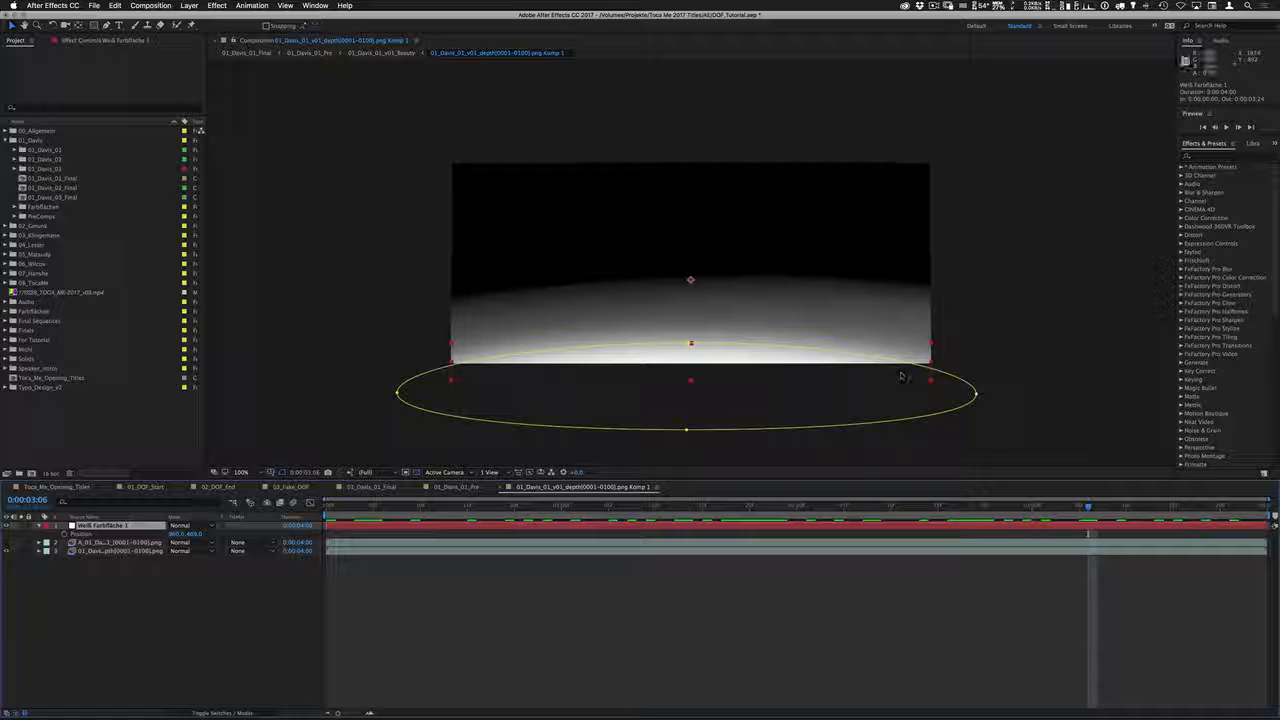
pyautogui.press('m')
pyautogui.press('m')
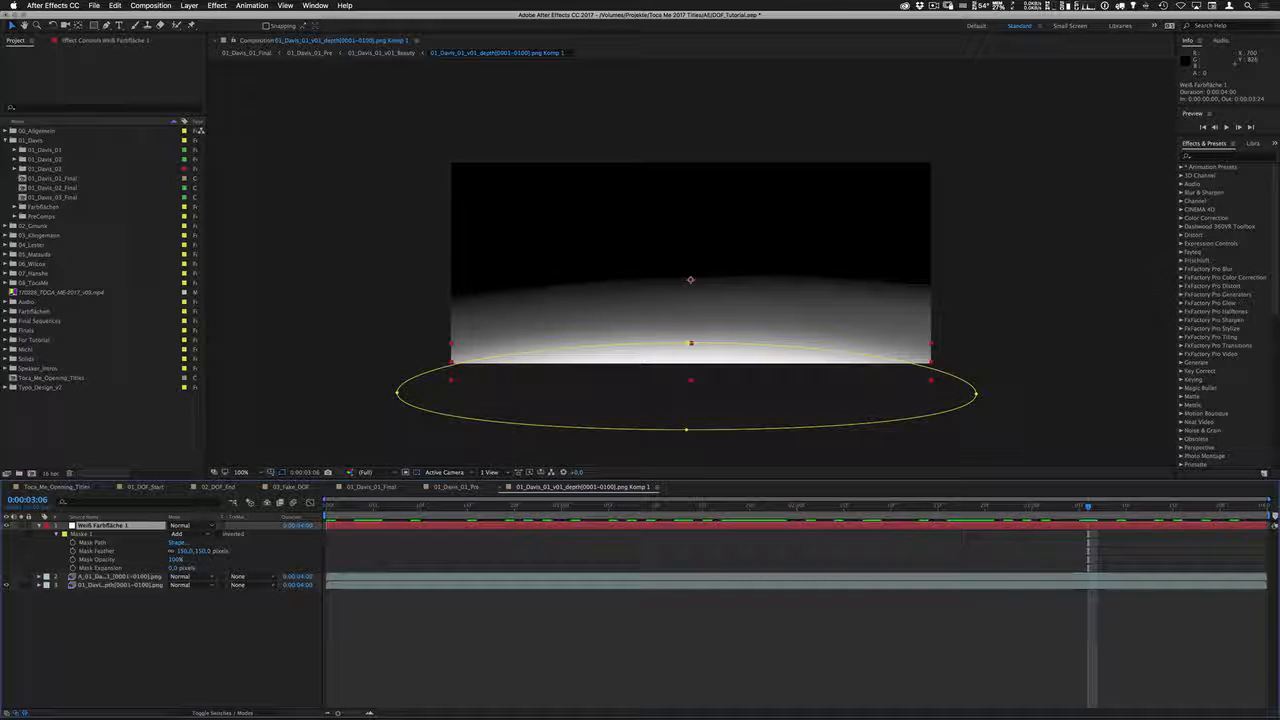
pyautogui.click(6, 526)
pyautogui.click(6, 526)
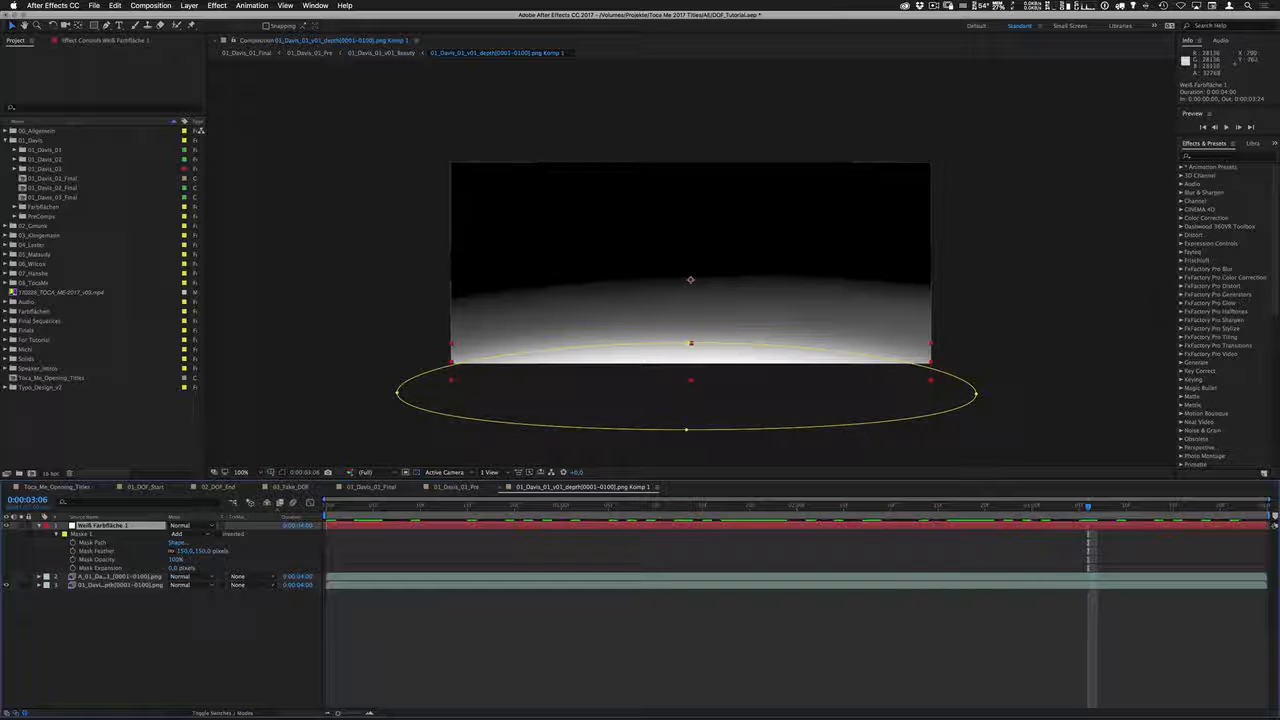
# Look into the 01_Davis_01_v01_Beauty composition and return to 01_Davis_01_Pre to view the shot at 0:00:01:10
pyautogui.press('Tab')
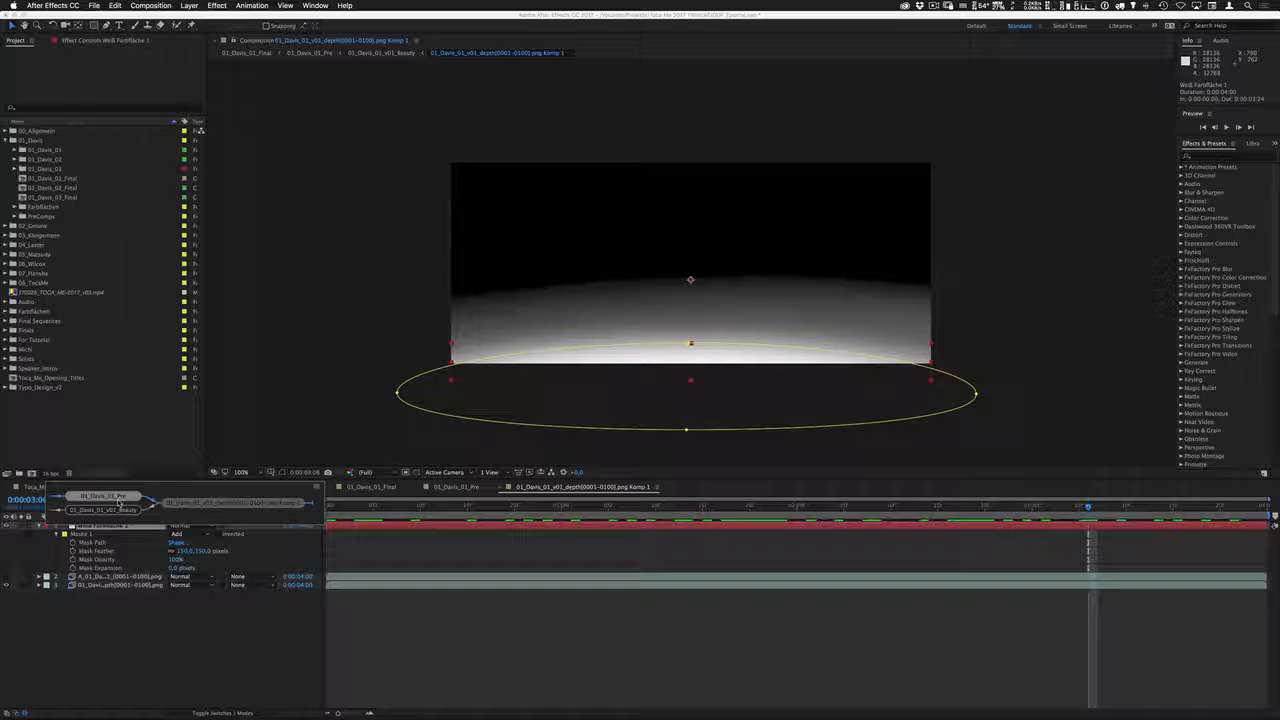
pyautogui.click(121, 511)
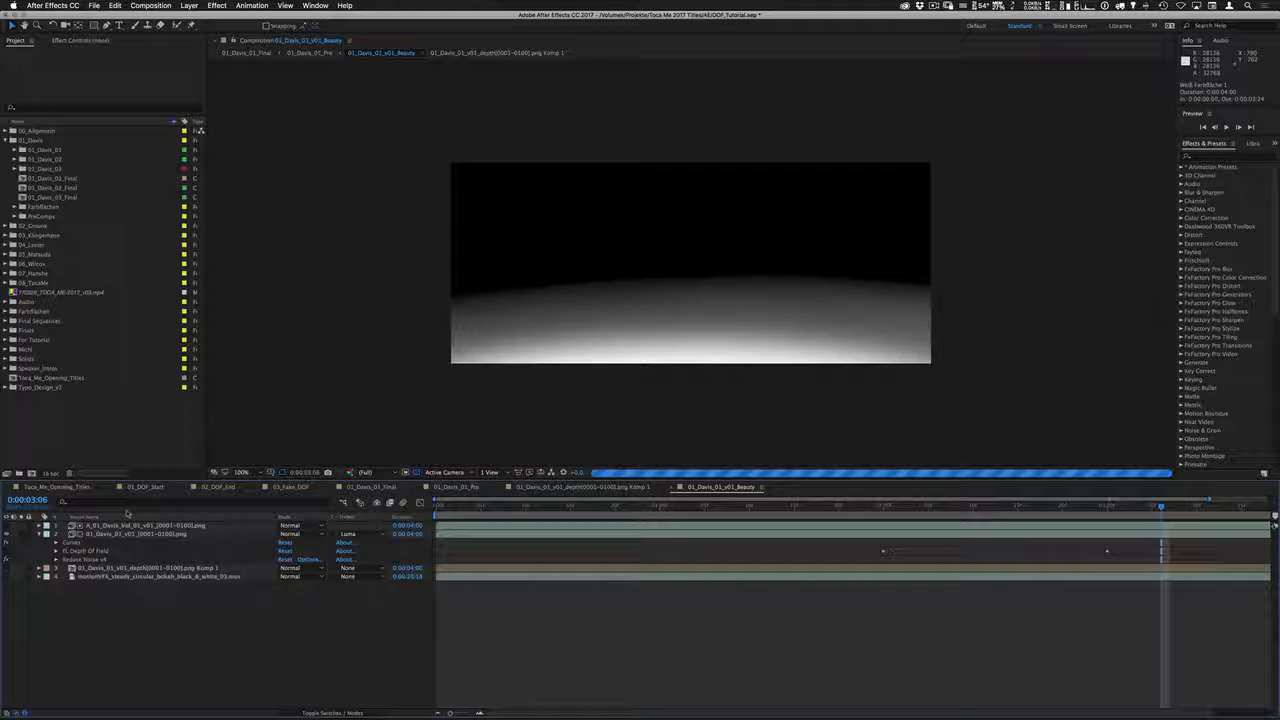
pyautogui.press('Tab')
pyautogui.click(264, 505)
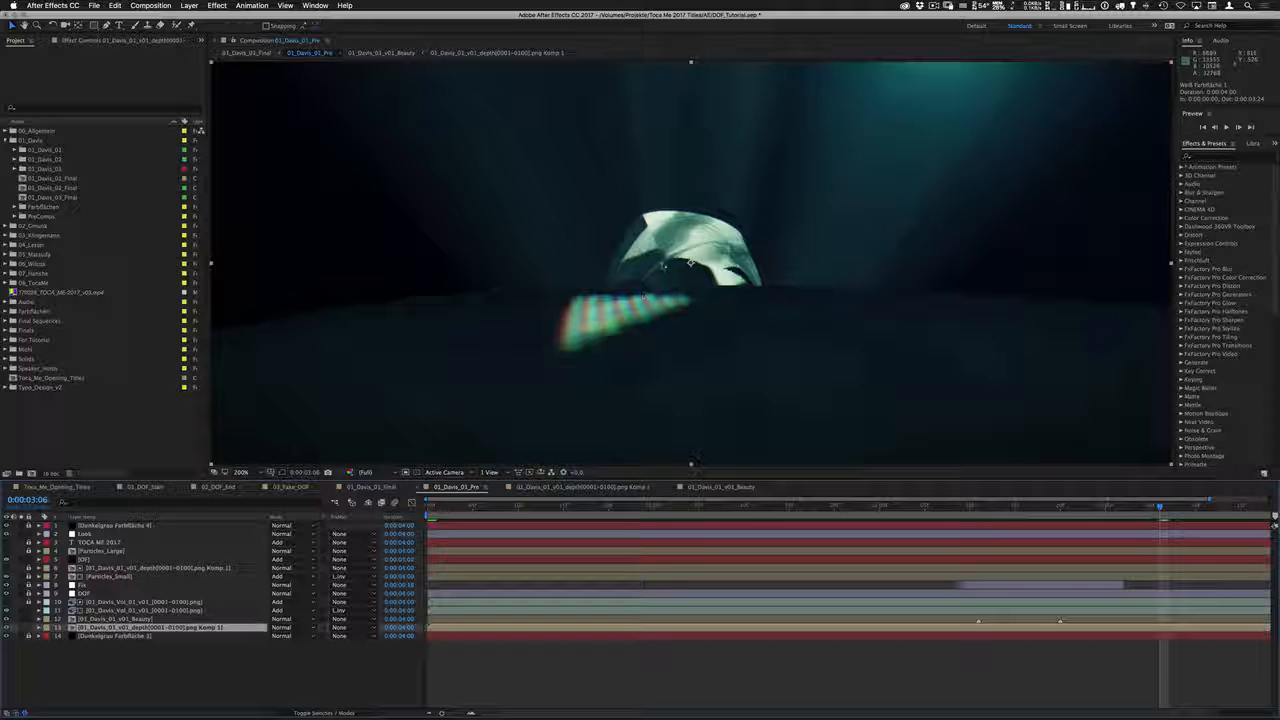
pyautogui.click(744, 506)
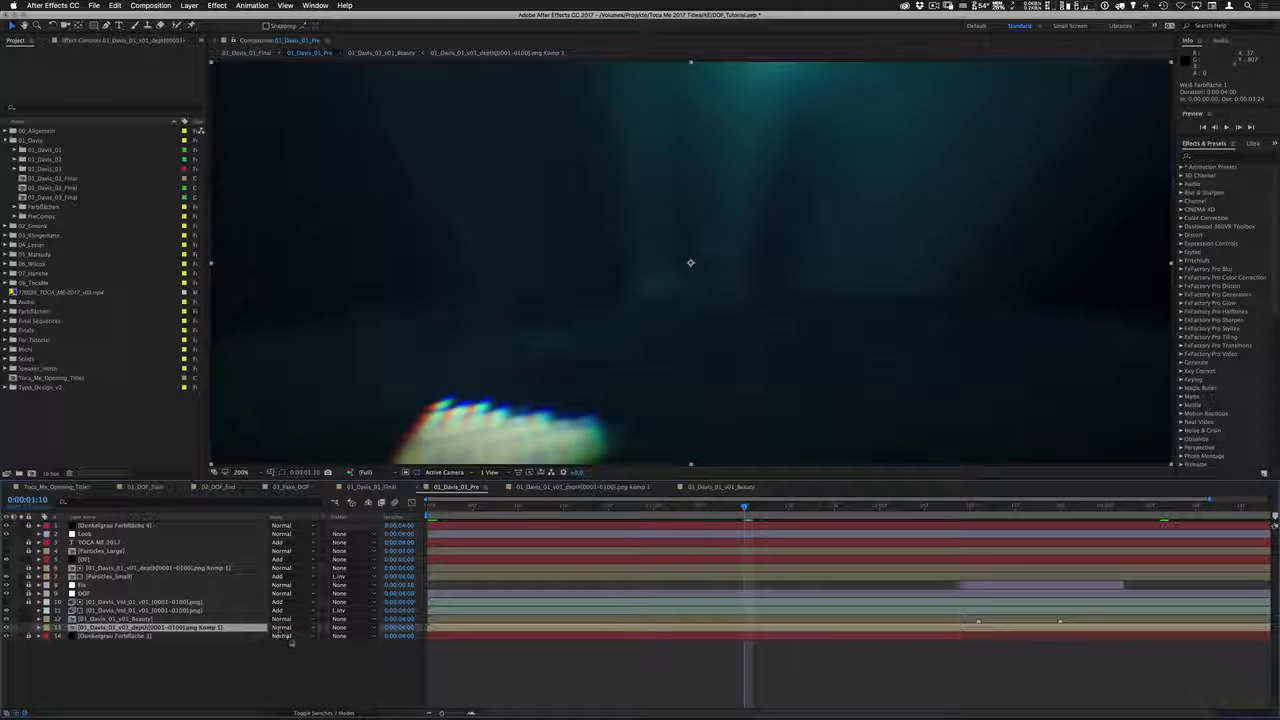
pyautogui.press('super+Tab')
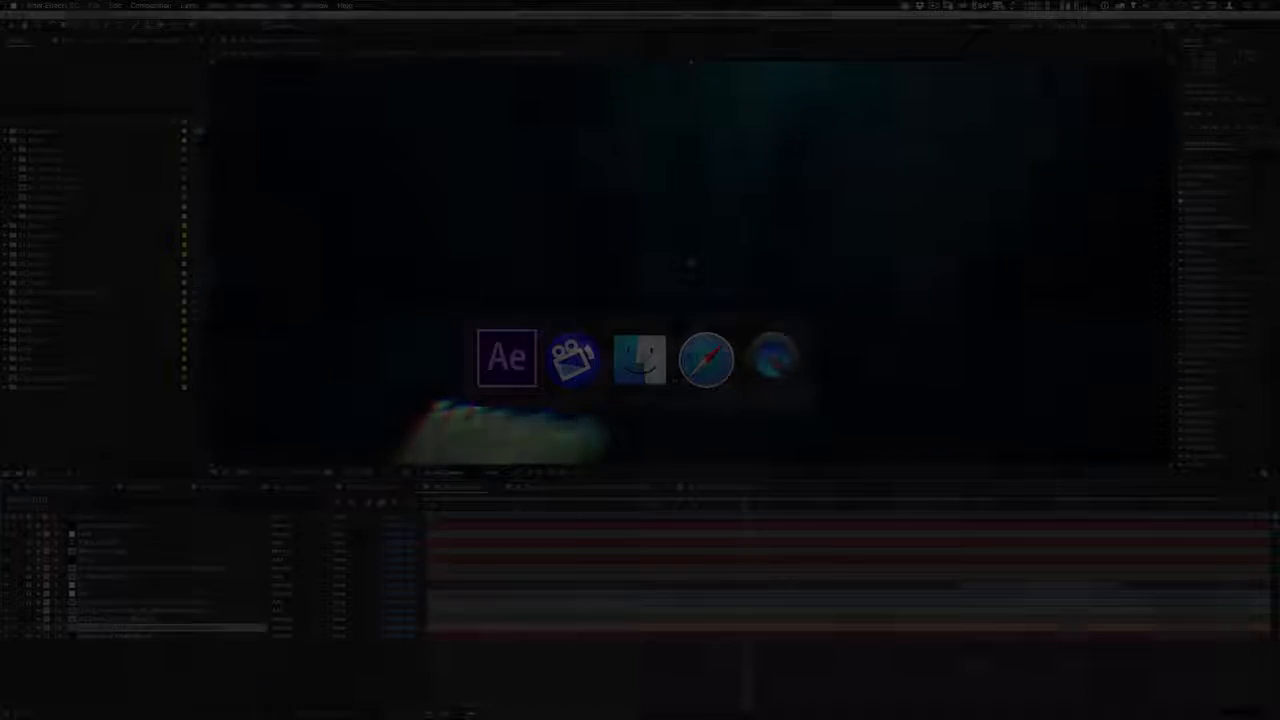